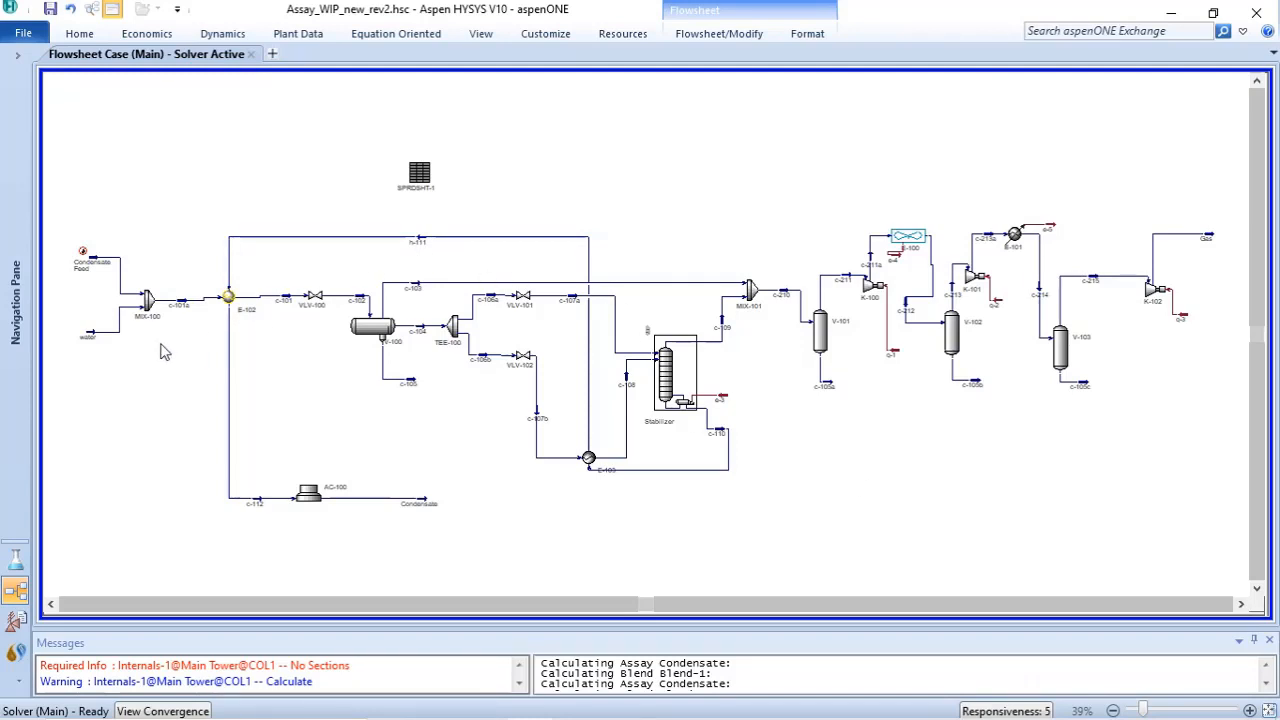
# Step: Review the conditions and mole-fraction composition of the Condensate Feed stream, and close its property window
pyautogui.doubleClick(96, 264)
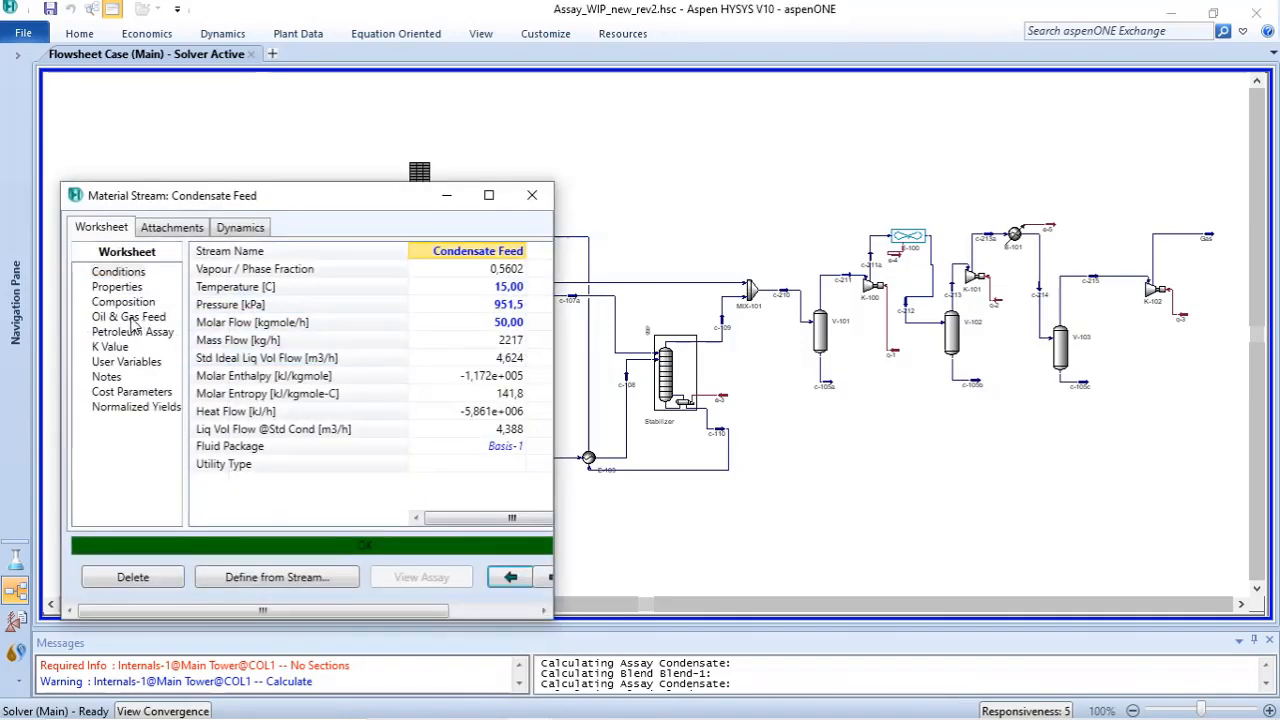
pyautogui.click(122, 302)
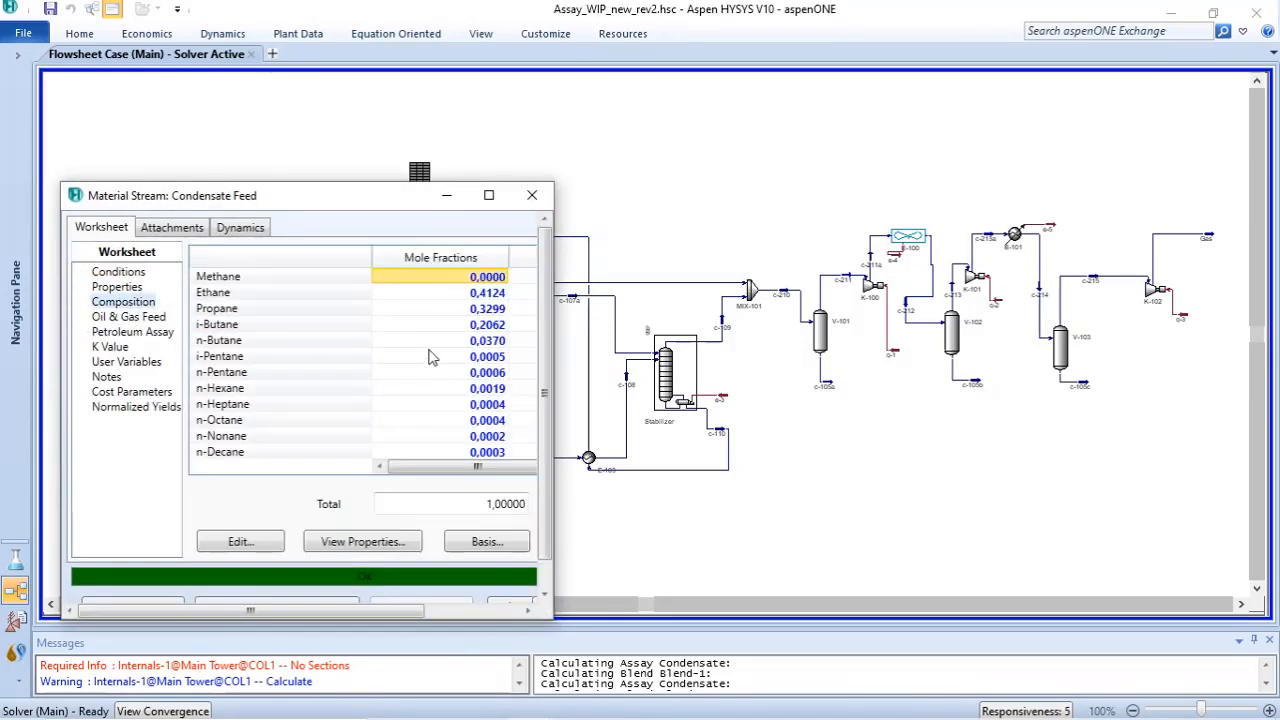
pyautogui.moveTo(542, 295)
pyautogui.mouseDown()
pyautogui.moveTo(546, 339)
pyautogui.moveTo(541, 289)
pyautogui.mouseUp()
pyautogui.click(532, 195)
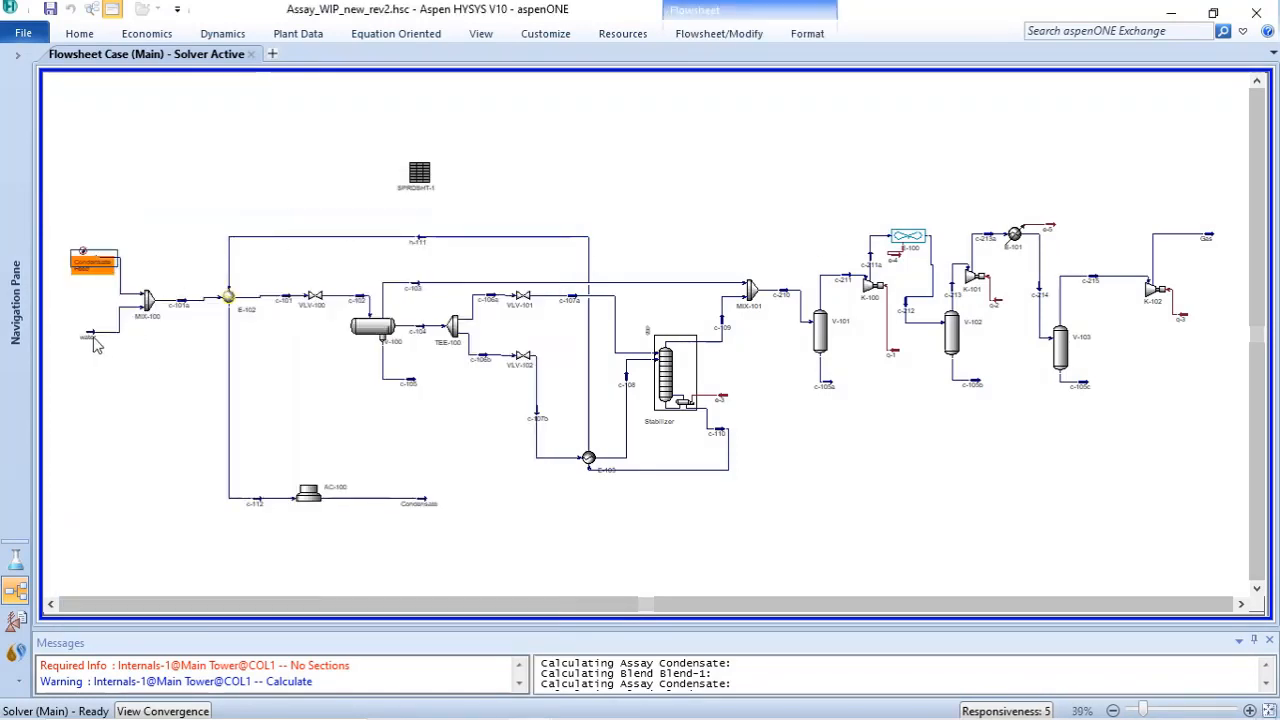
# Step: Inspect the conditions and composition of stream c-105 leaving the bottom of V-100, including its H2O fraction
pyautogui.moveTo(98, 343)
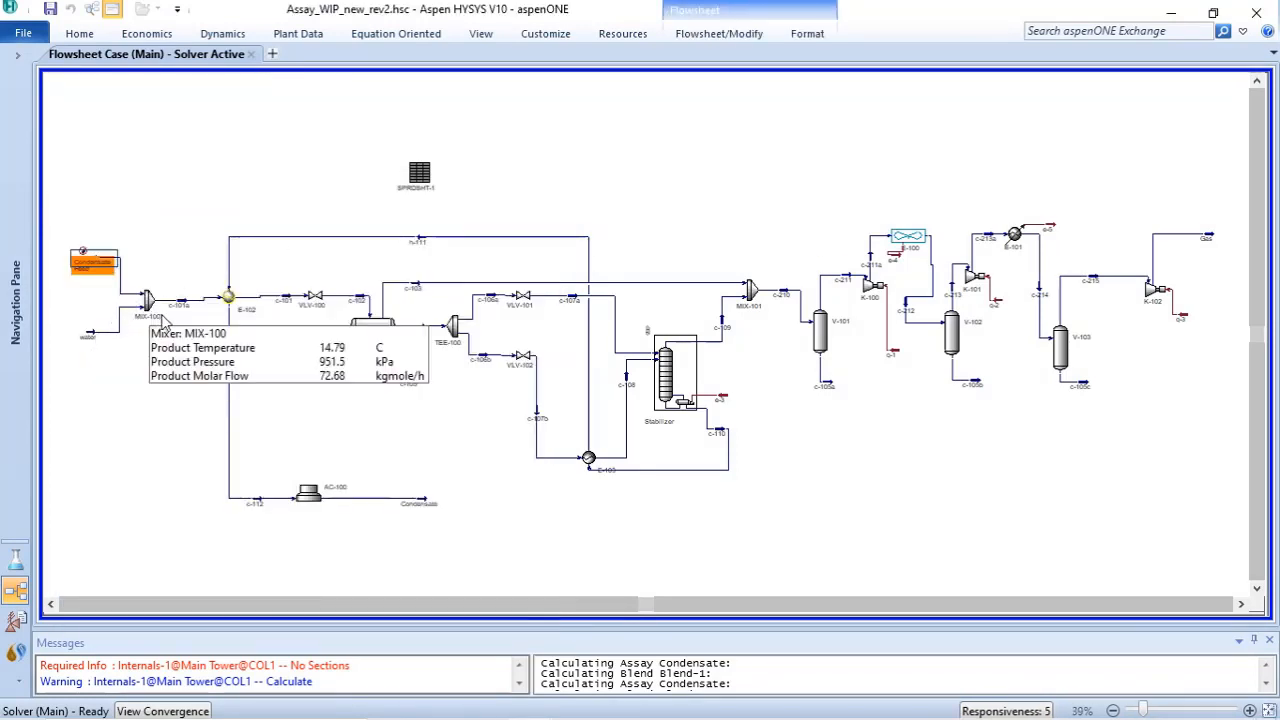
pyautogui.moveTo(194, 310)
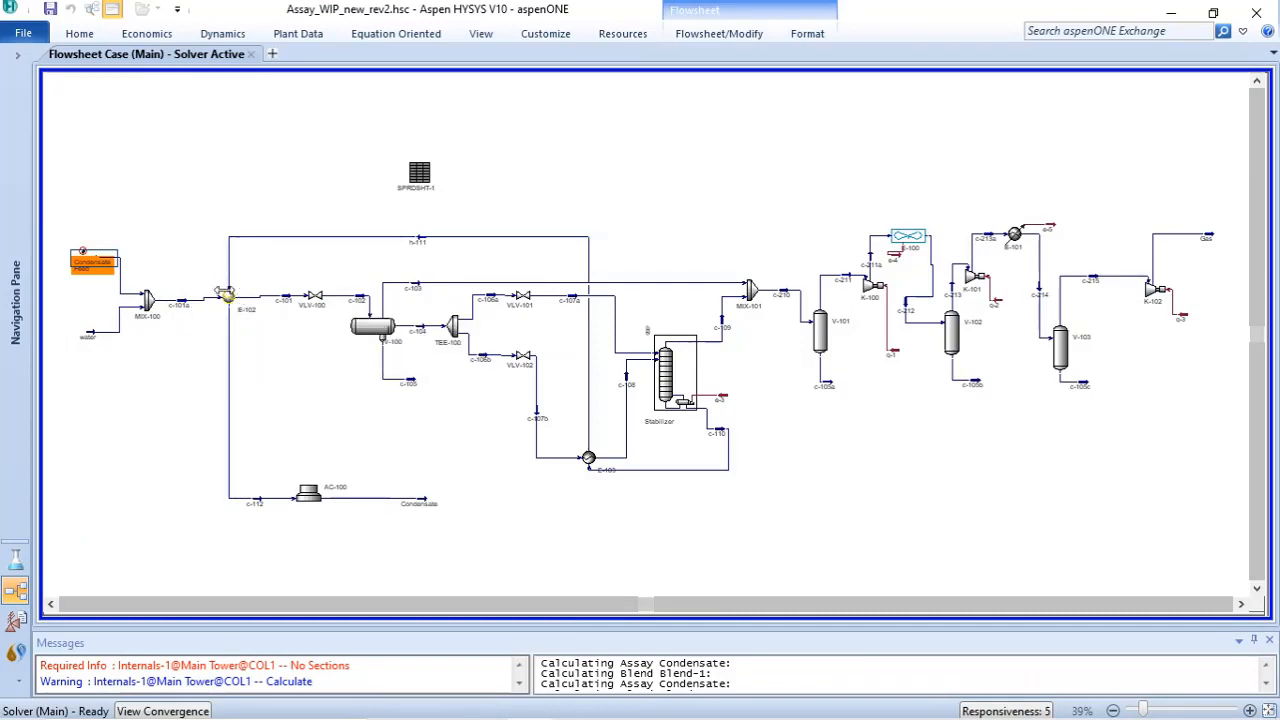
pyautogui.moveTo(388, 331)
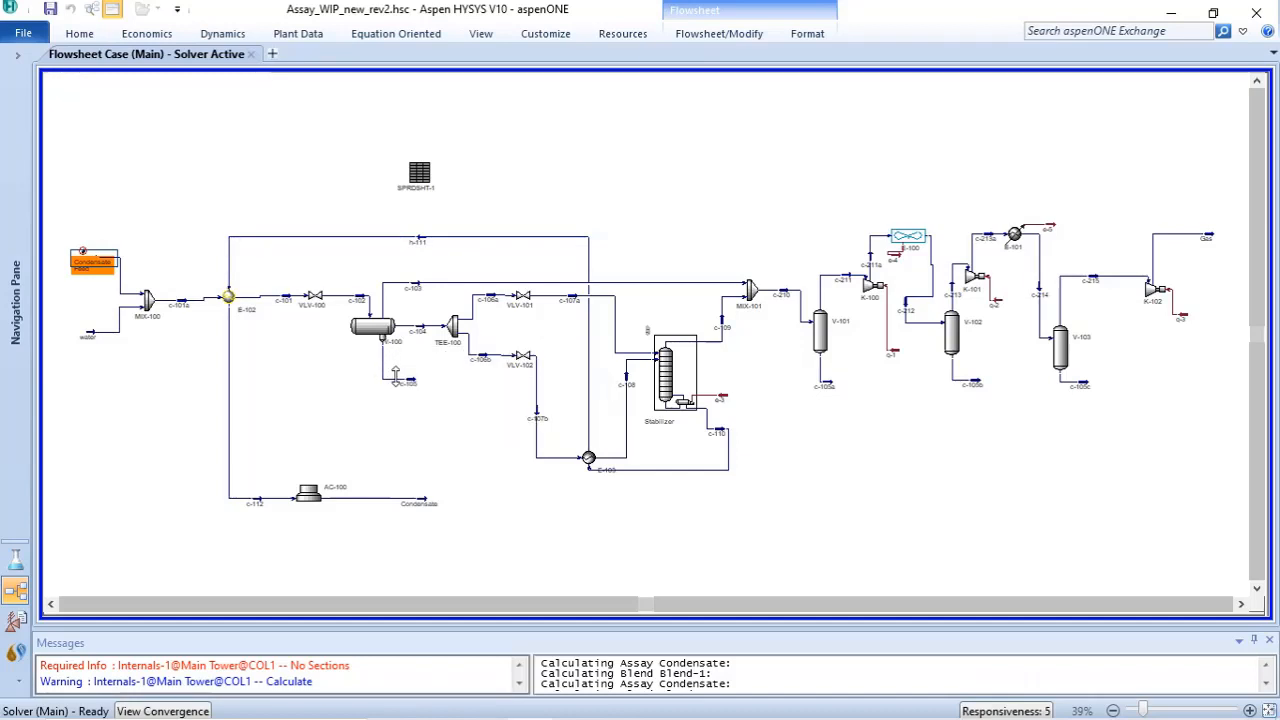
pyautogui.moveTo(411, 386)
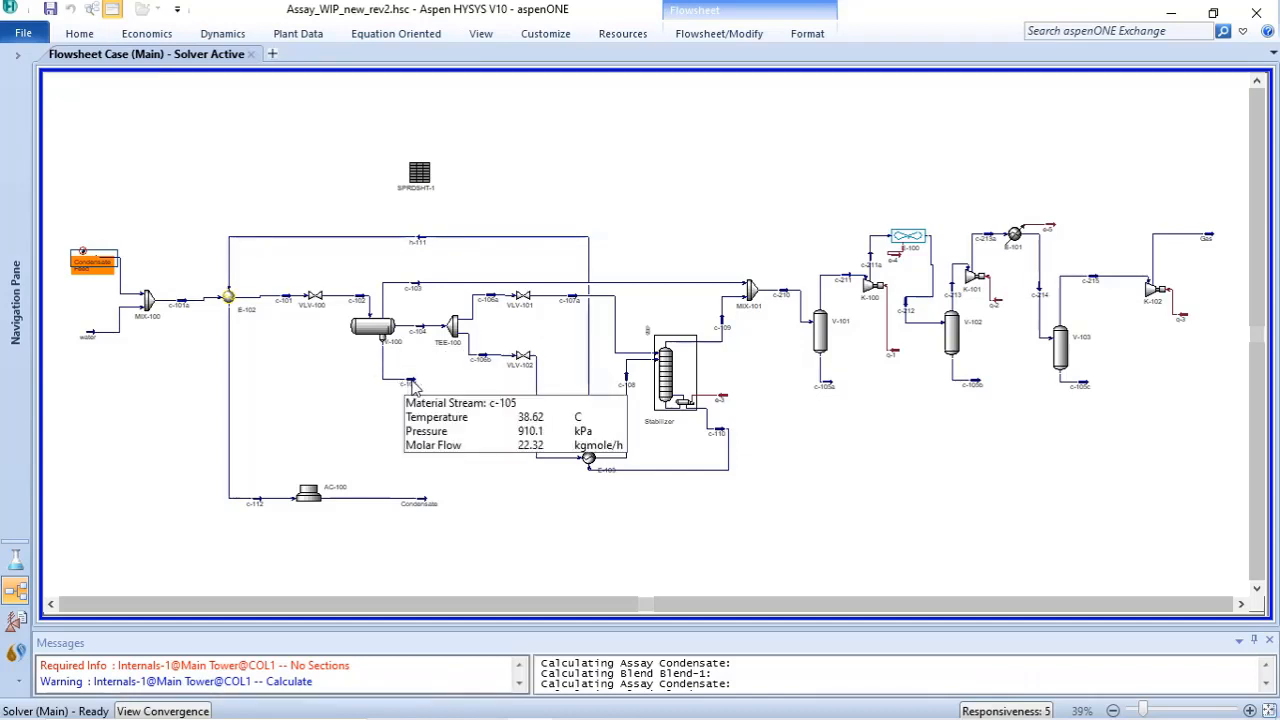
pyautogui.doubleClick(411, 386)
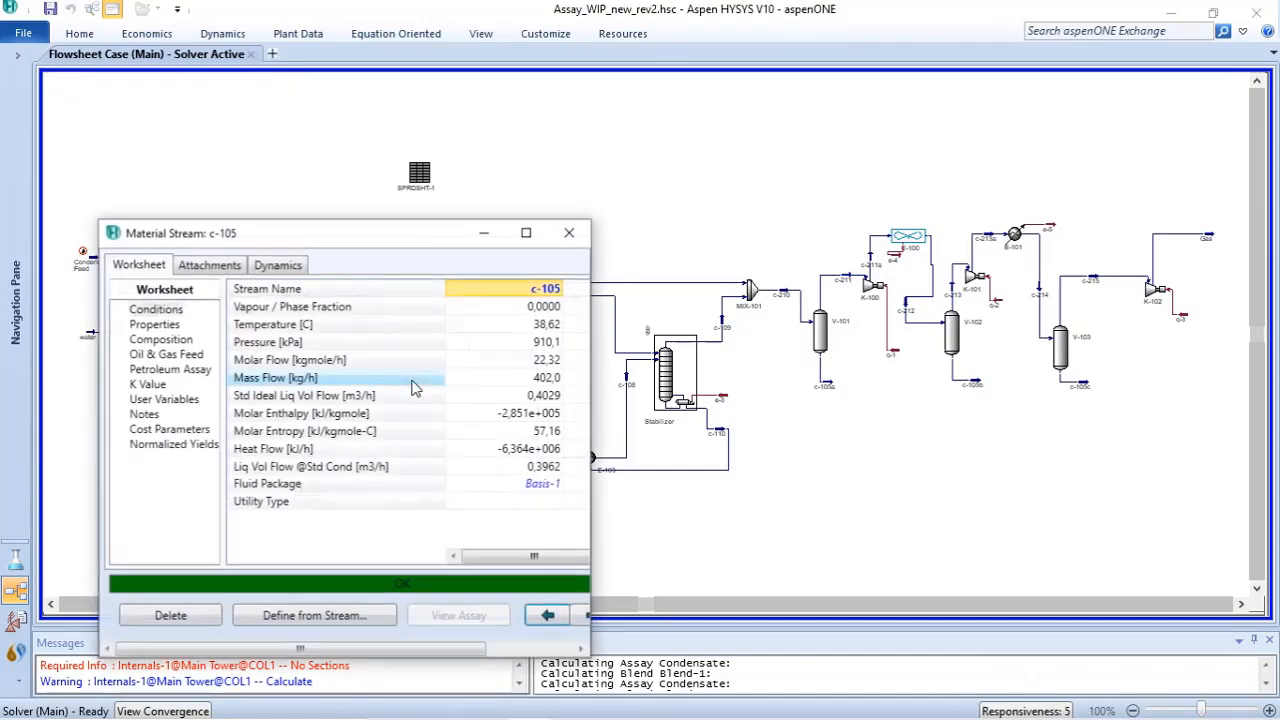
pyautogui.click(186, 341)
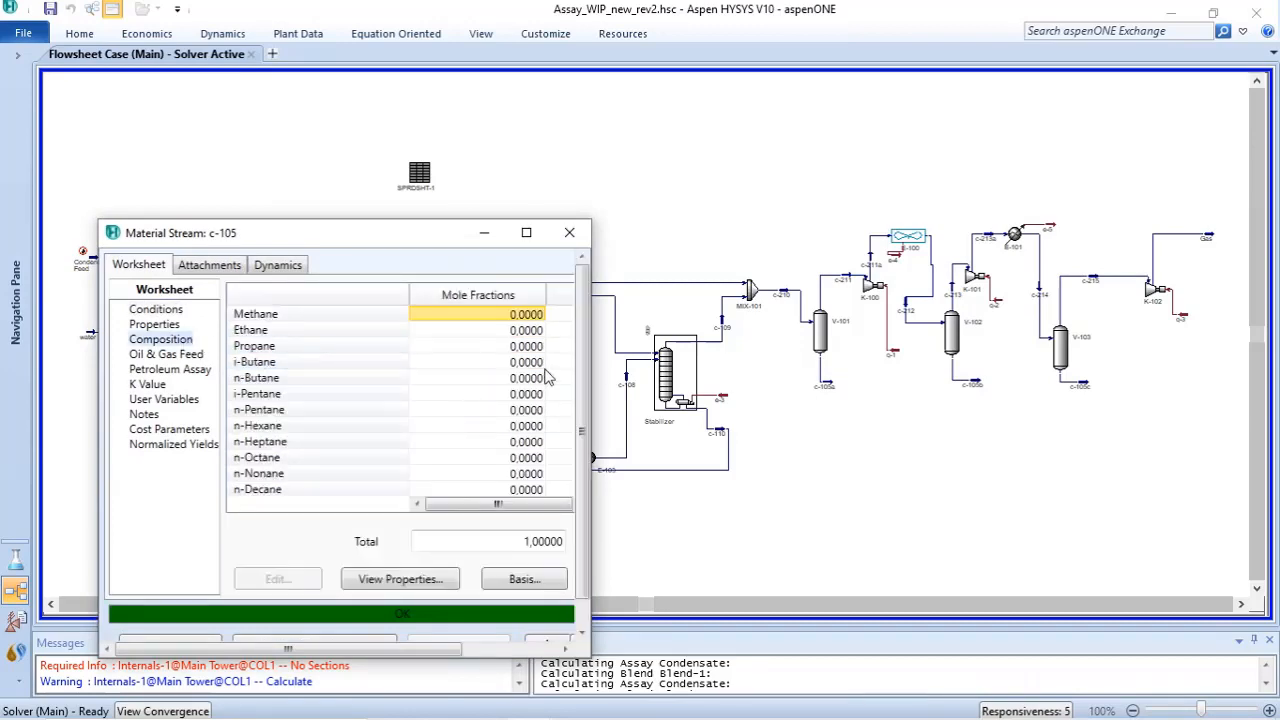
pyautogui.moveTo(430, 233); pyautogui.dragTo(657, 104)
pyautogui.scroll(-2, 687, 331)
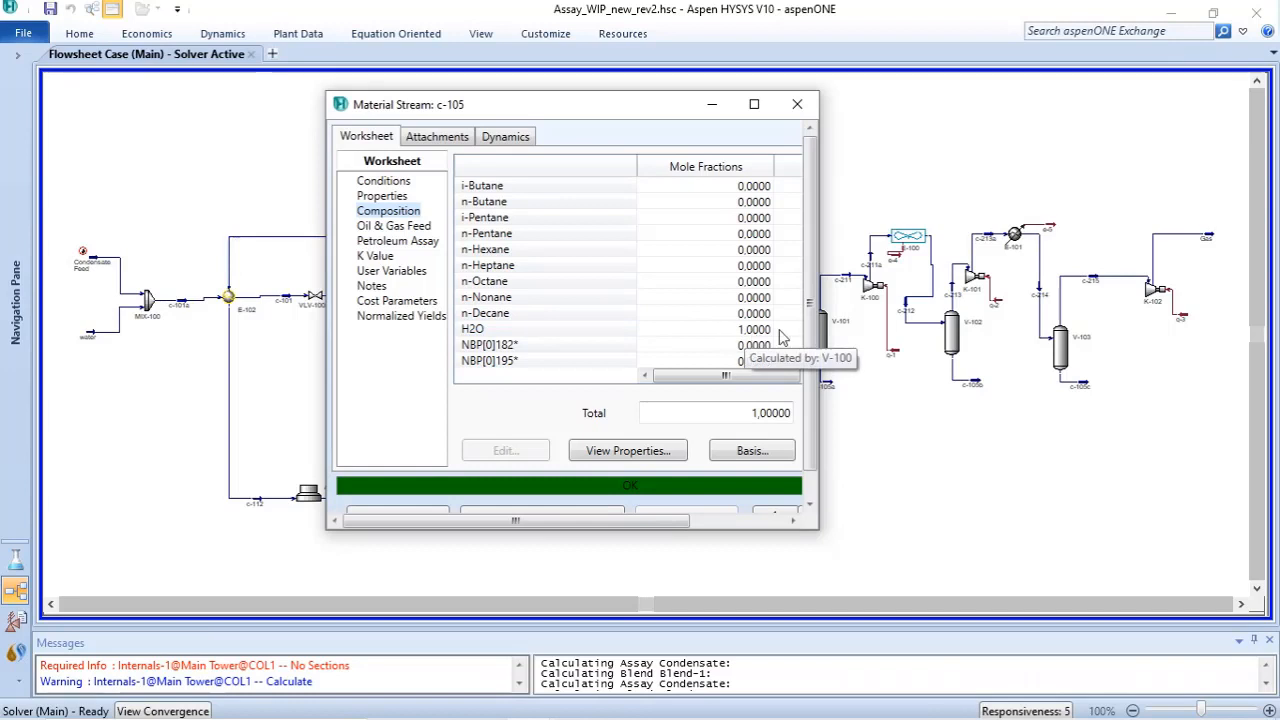
pyautogui.click(798, 105)
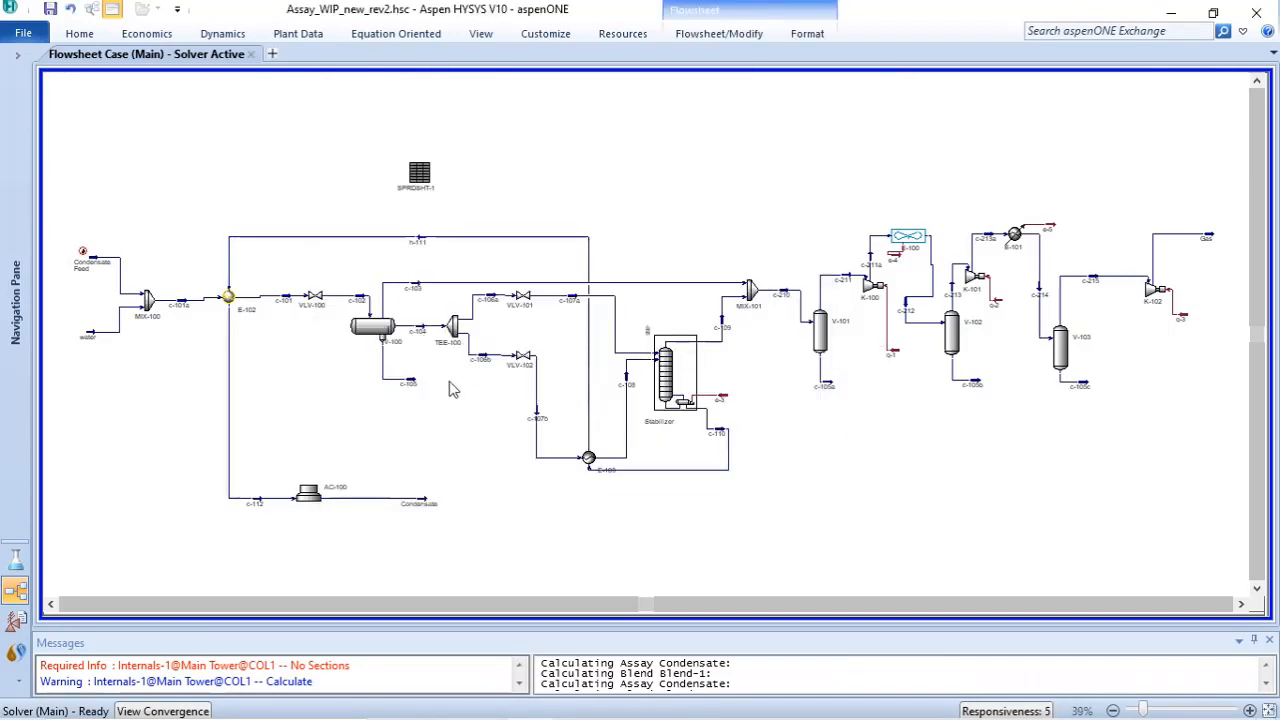
# Step: Review the composition of liquid stream c-104 and the conditions of overhead stream c-103 leaving V-100
pyautogui.doubleClick(420, 328)
pyautogui.click(198, 377)
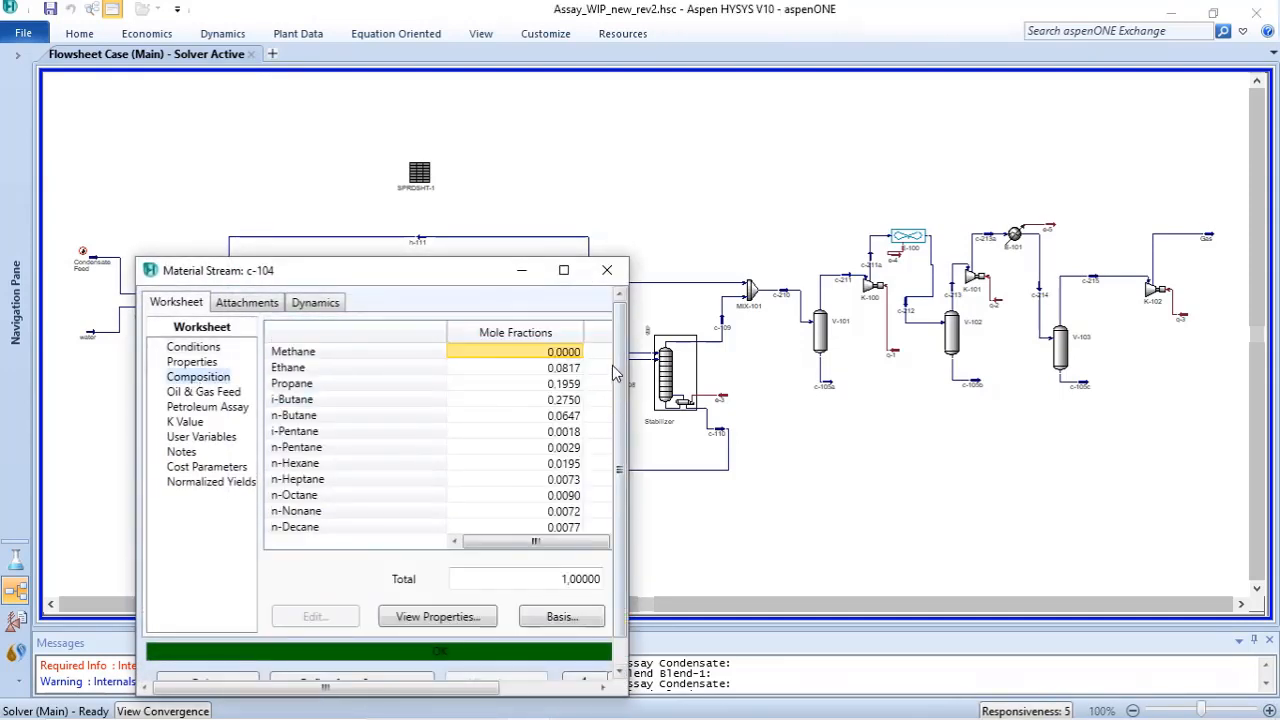
pyautogui.click(606, 270)
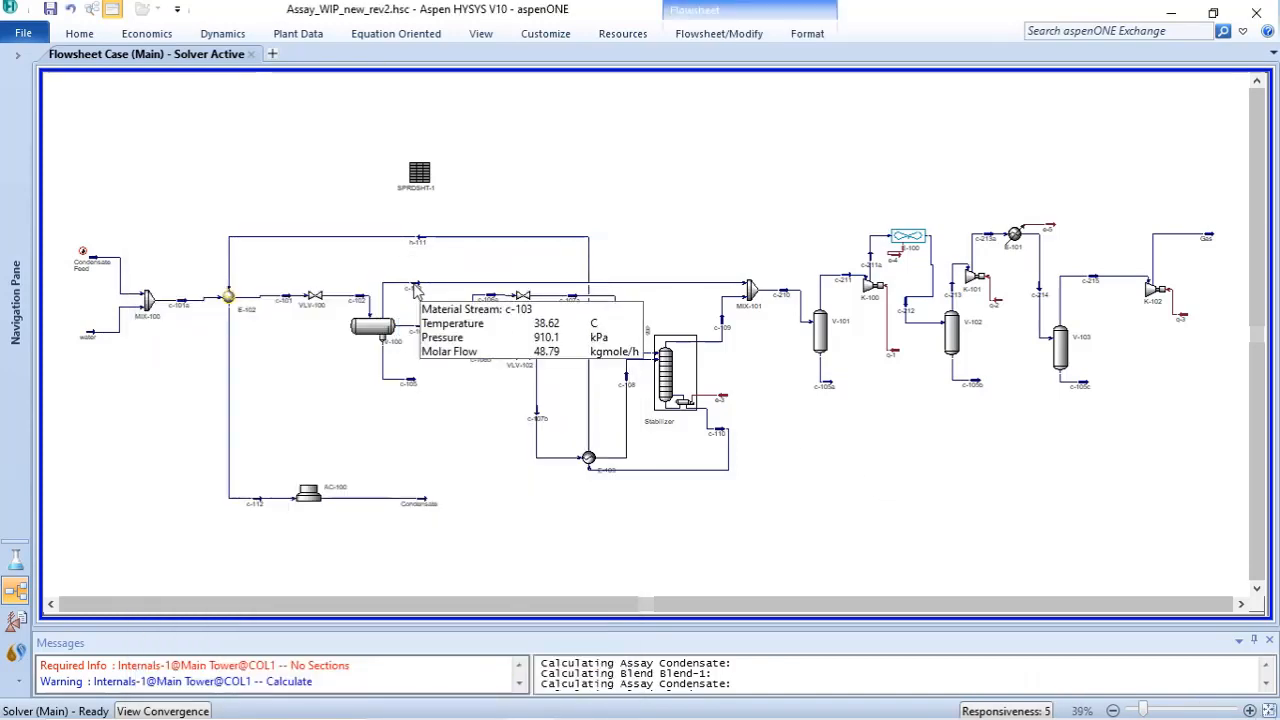
pyautogui.doubleClick(413, 284)
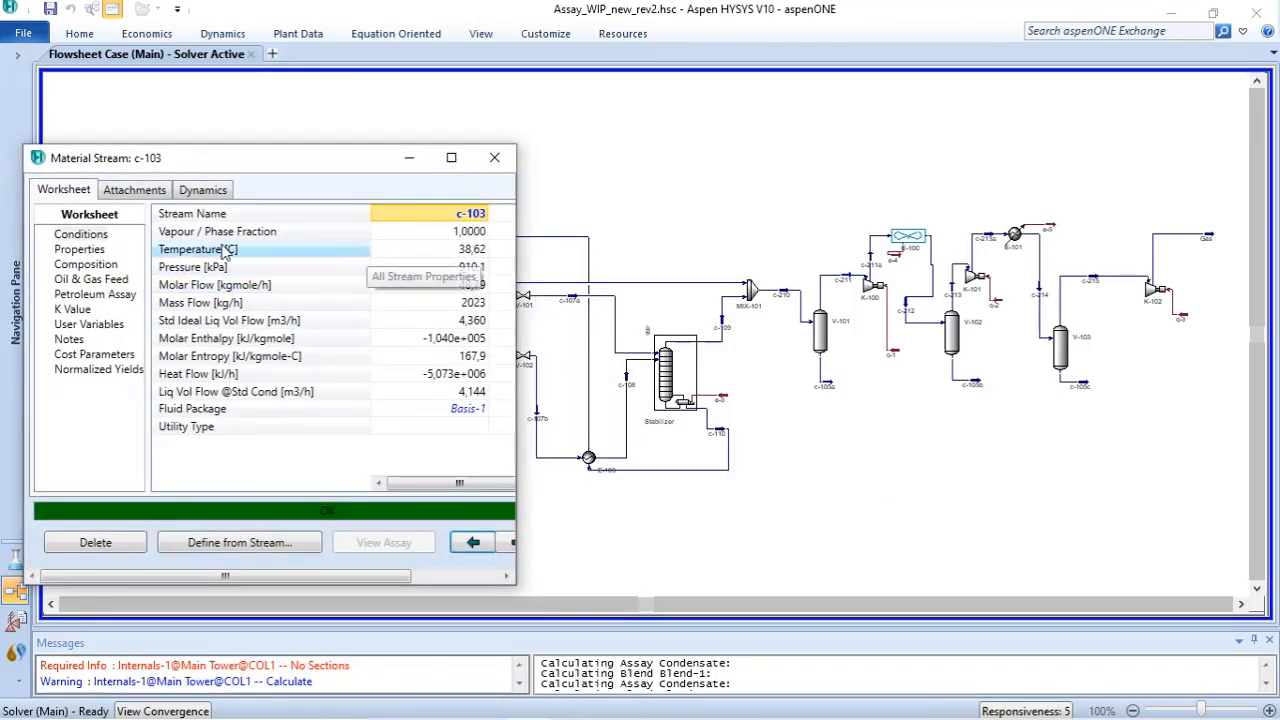
pyautogui.click(494, 157)
pyautogui.click(498, 444)
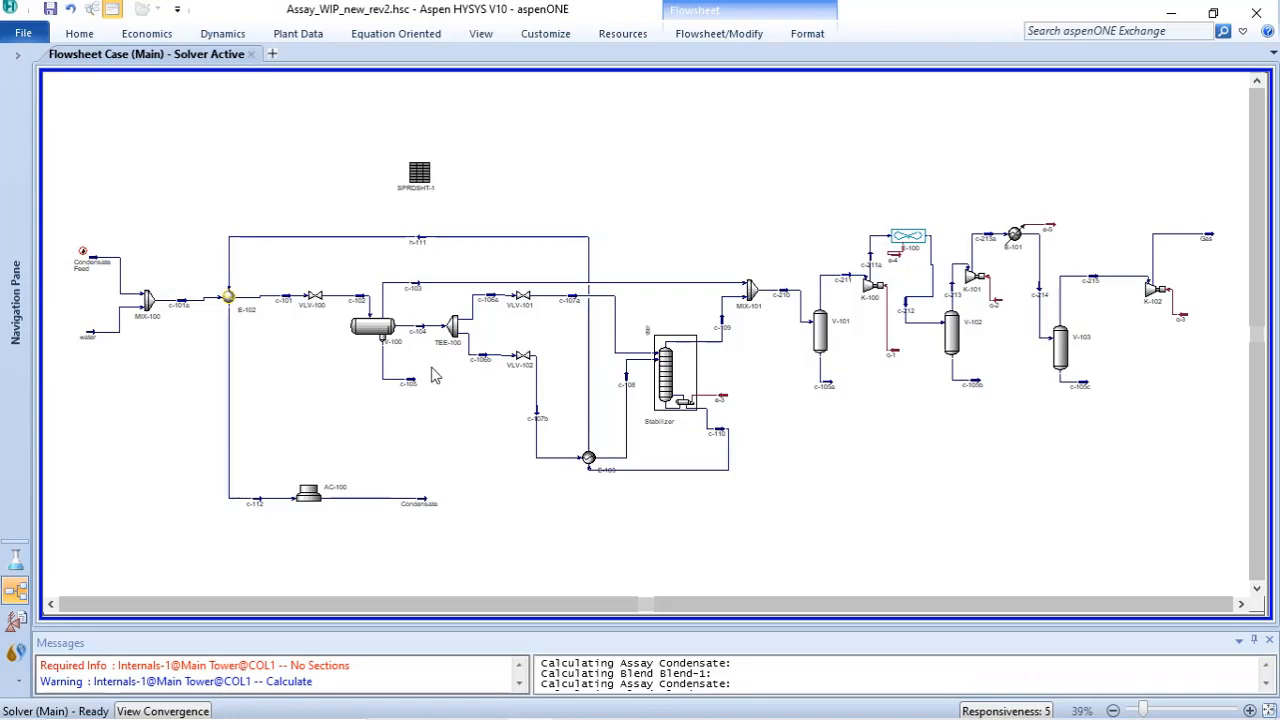
# Step: Compare the vapour fractions of V-100 outlet streams c-104 and c-103 in their conditions
pyautogui.moveTo(426, 334)
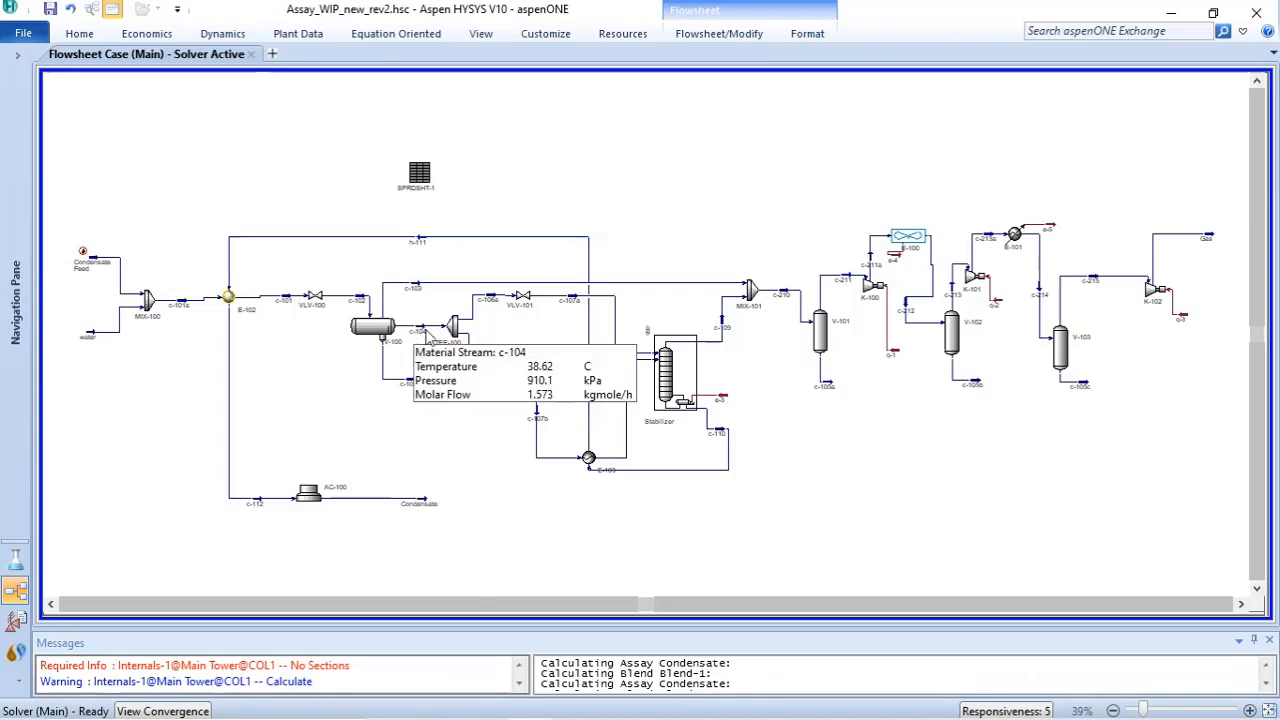
pyautogui.click(424, 334)
pyautogui.doubleClick(424, 334)
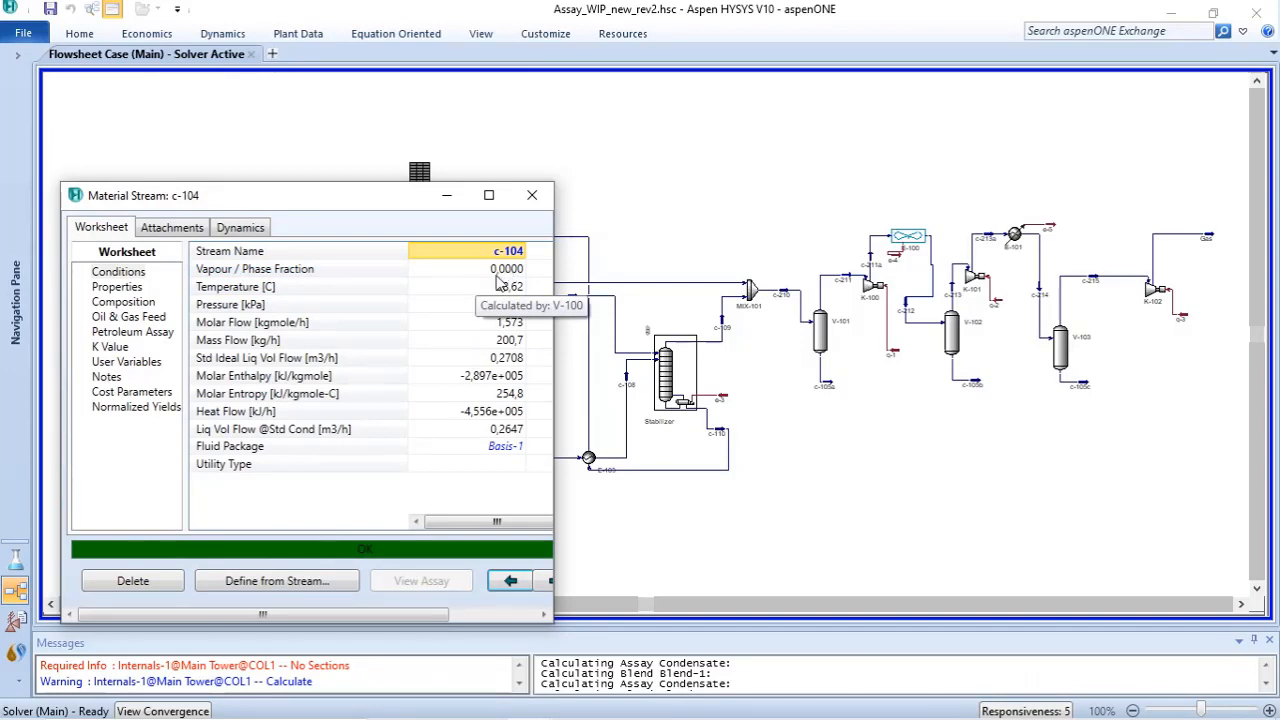
pyautogui.click(532, 195)
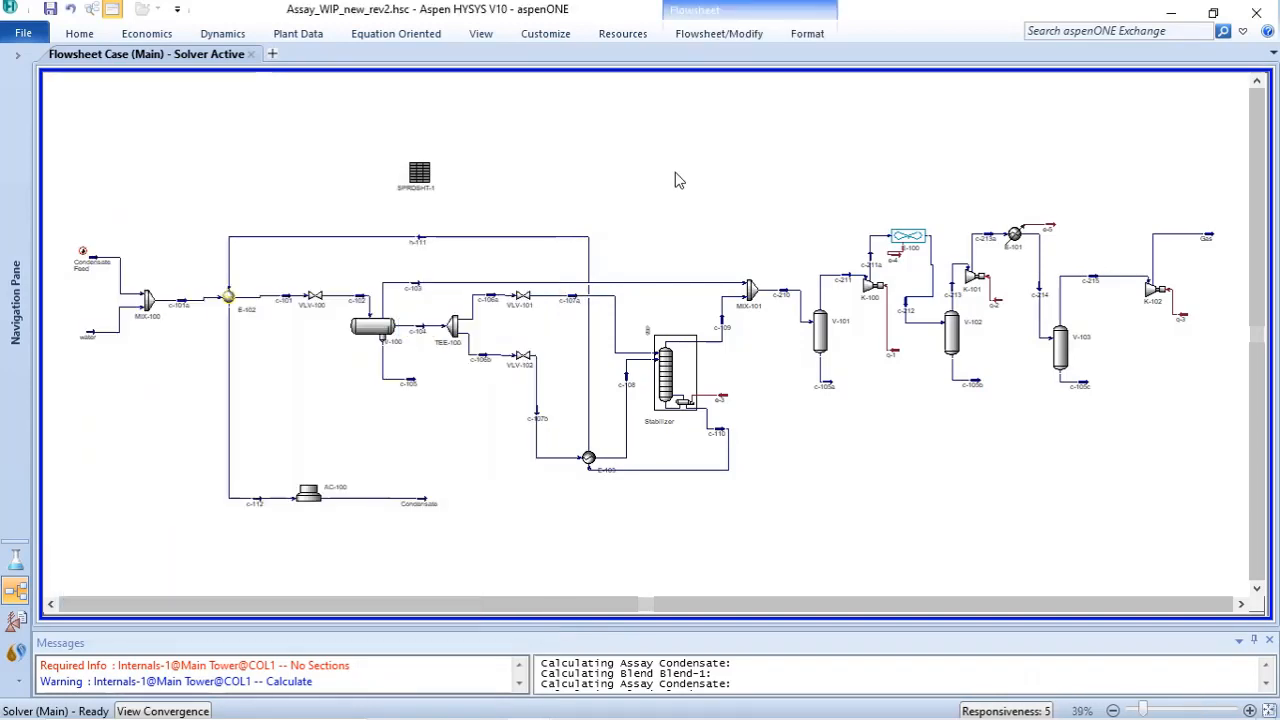
pyautogui.doubleClick(424, 290)
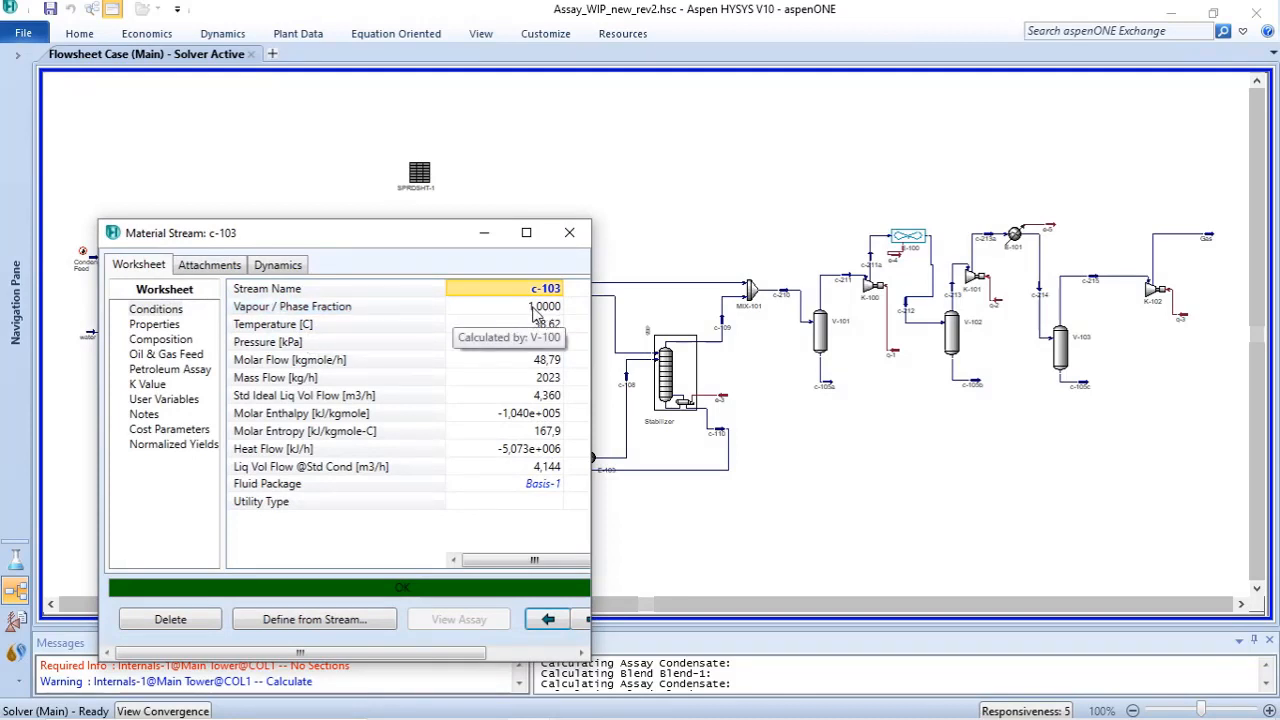
pyautogui.click(569, 232)
# Step: Trace the process from exchanger E-102 through V-100, VLV-101 and the Stabilizer, examining the summary data of the equipment and streams
pyautogui.moveTo(428, 339)
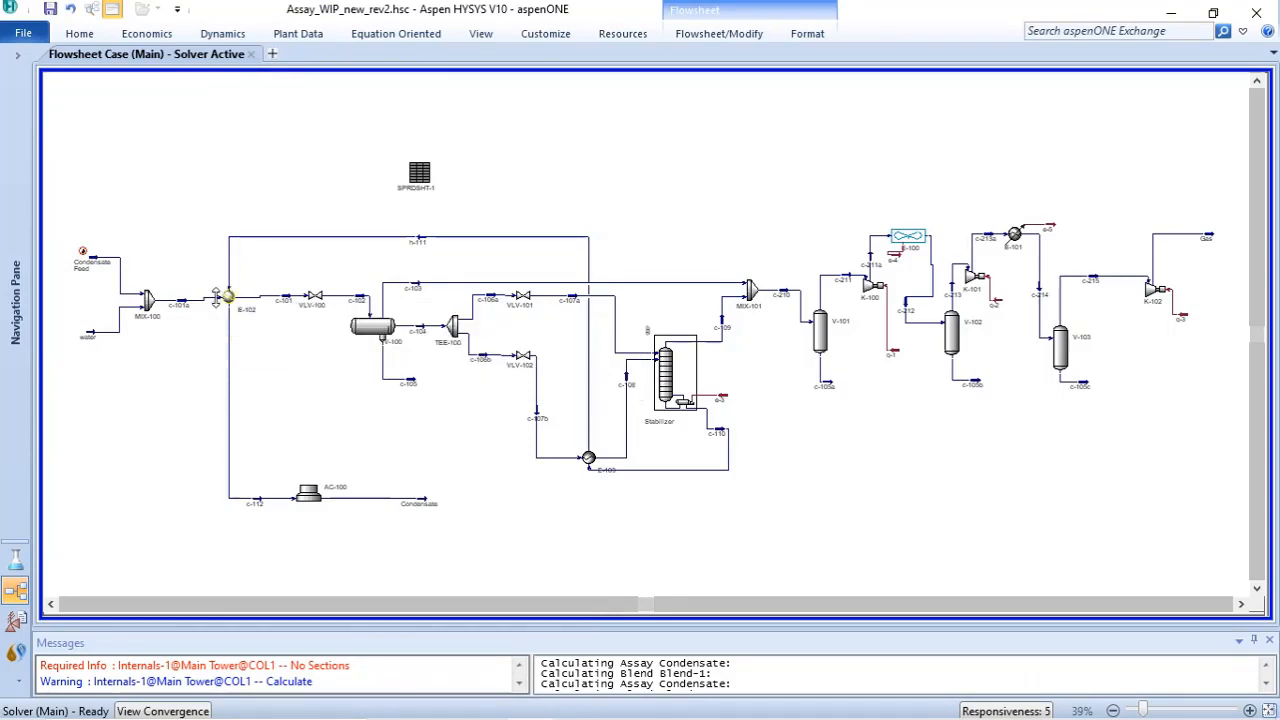
pyautogui.moveTo(240, 310)
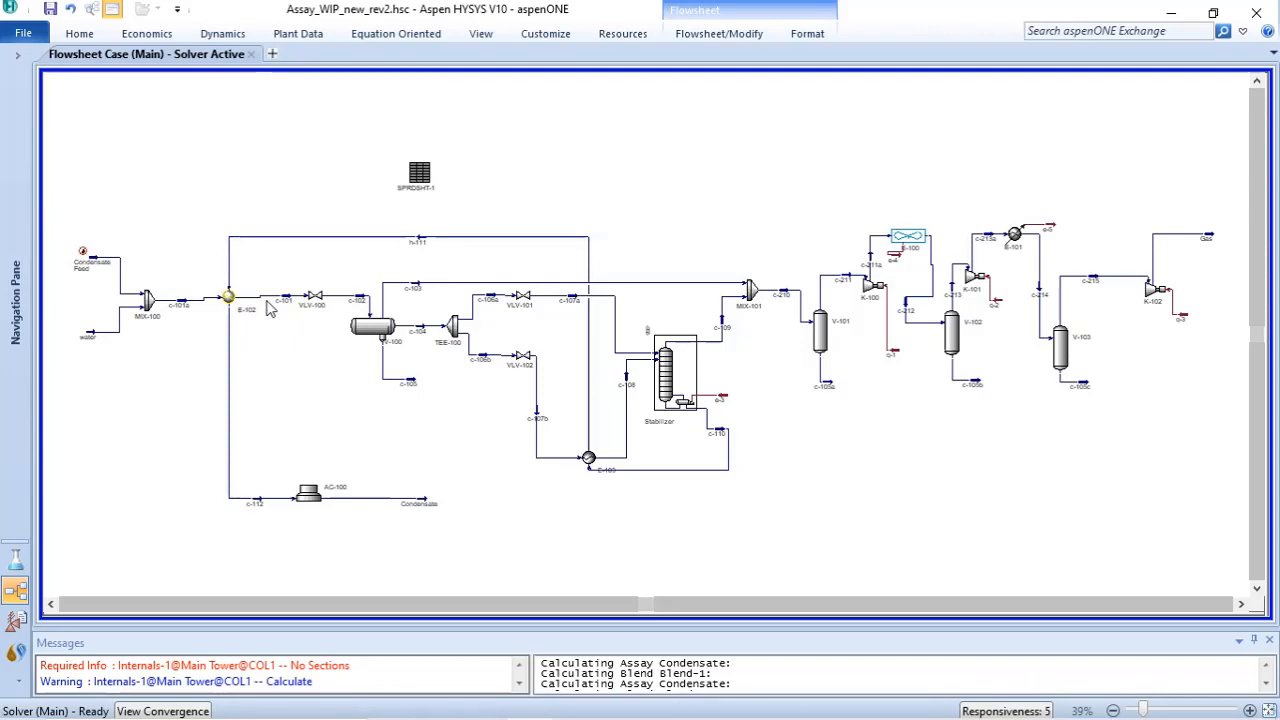
pyautogui.moveTo(286, 303)
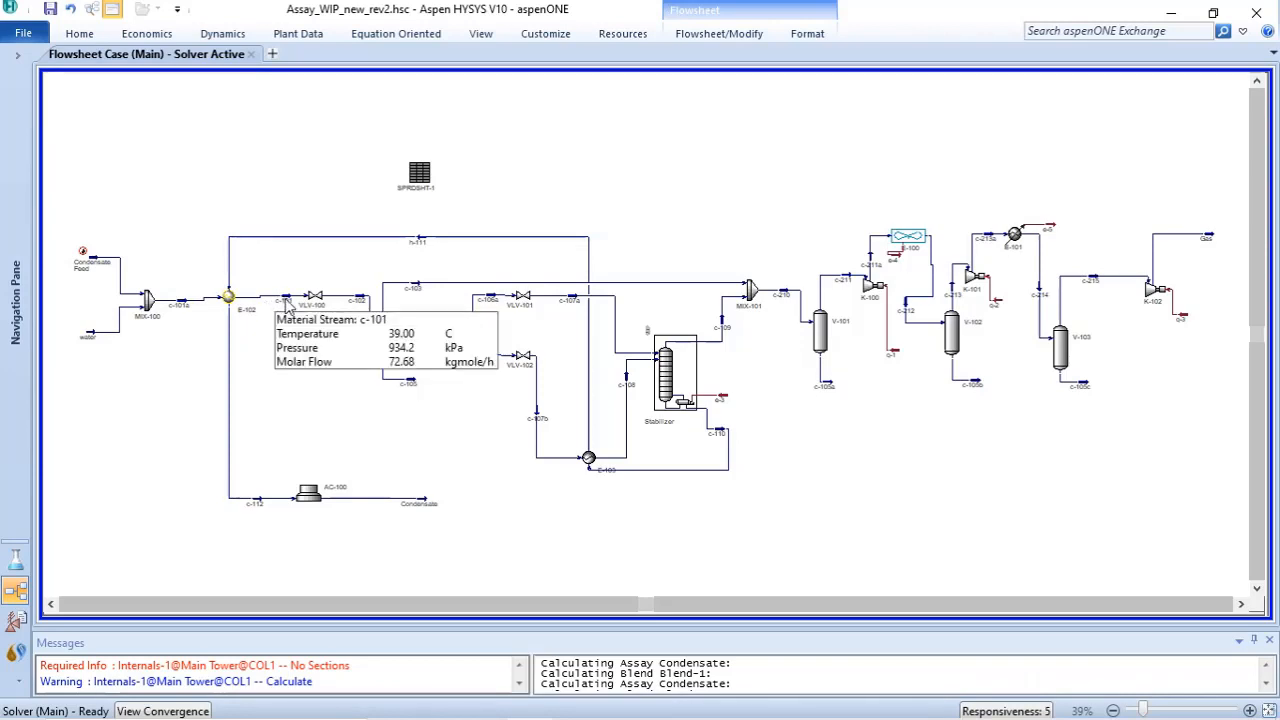
pyautogui.moveTo(370, 336)
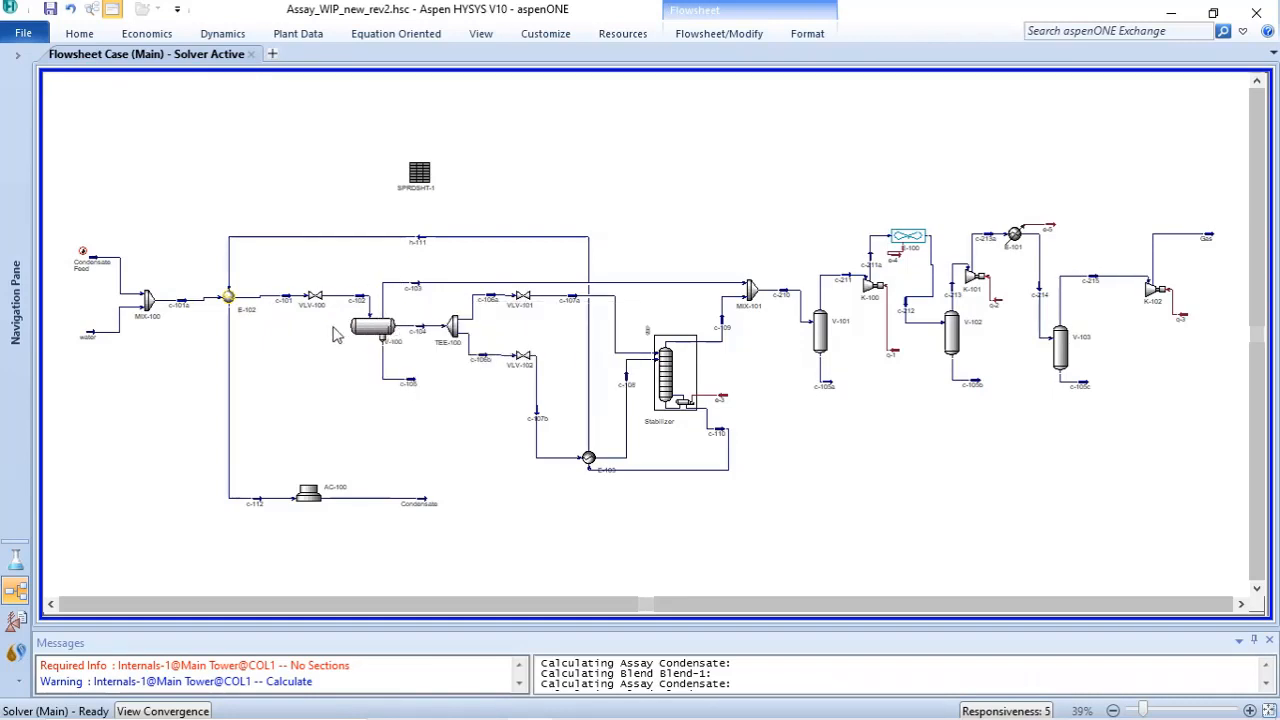
pyautogui.moveTo(424, 298)
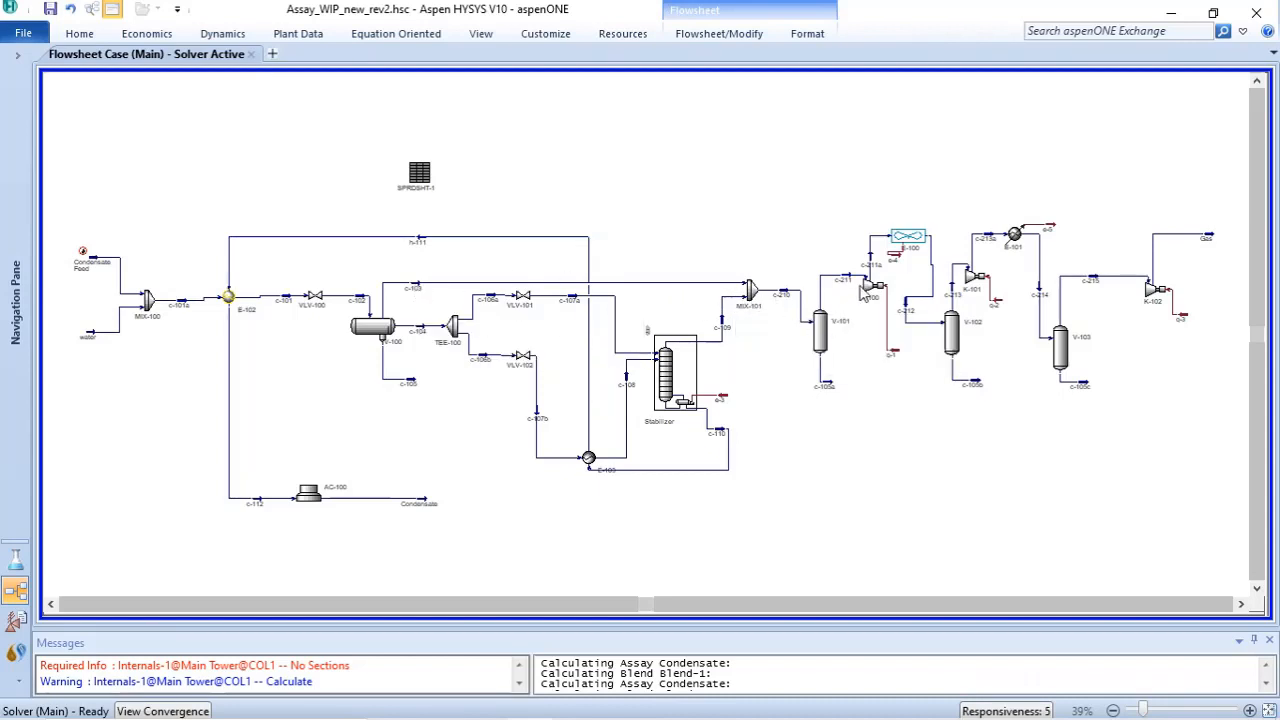
pyautogui.moveTo(868, 290)
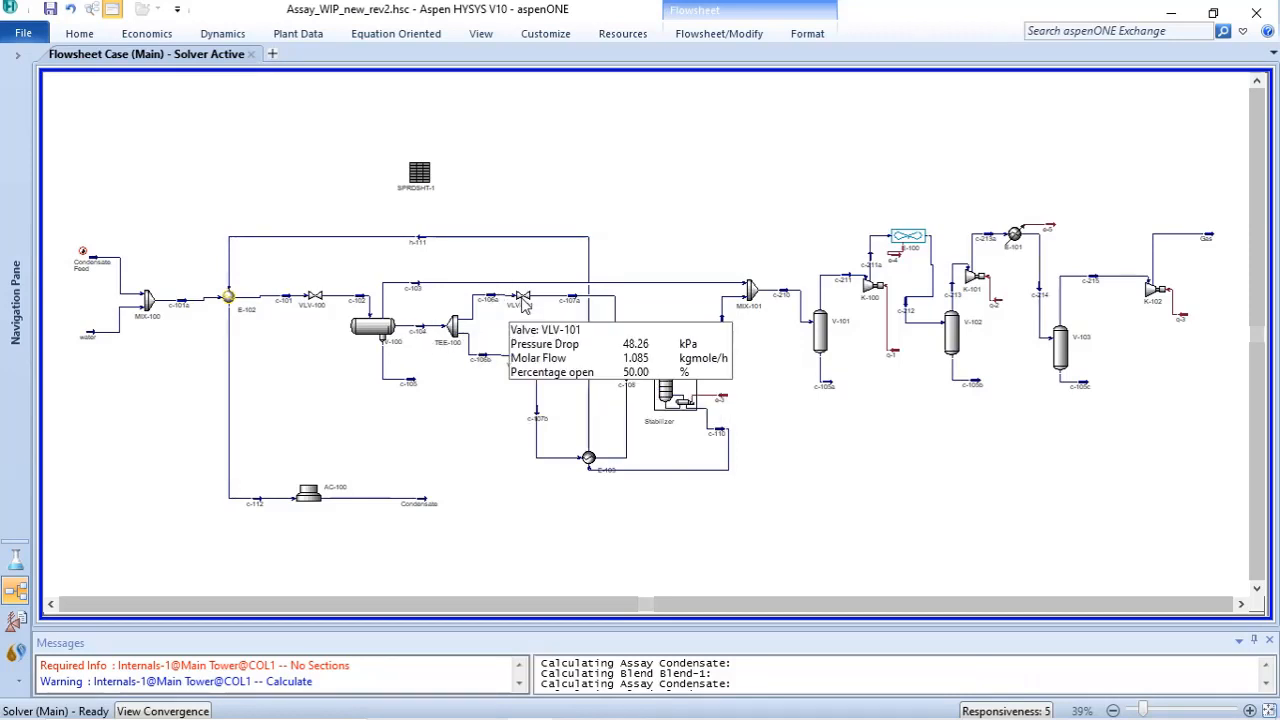
pyautogui.moveTo(589, 460)
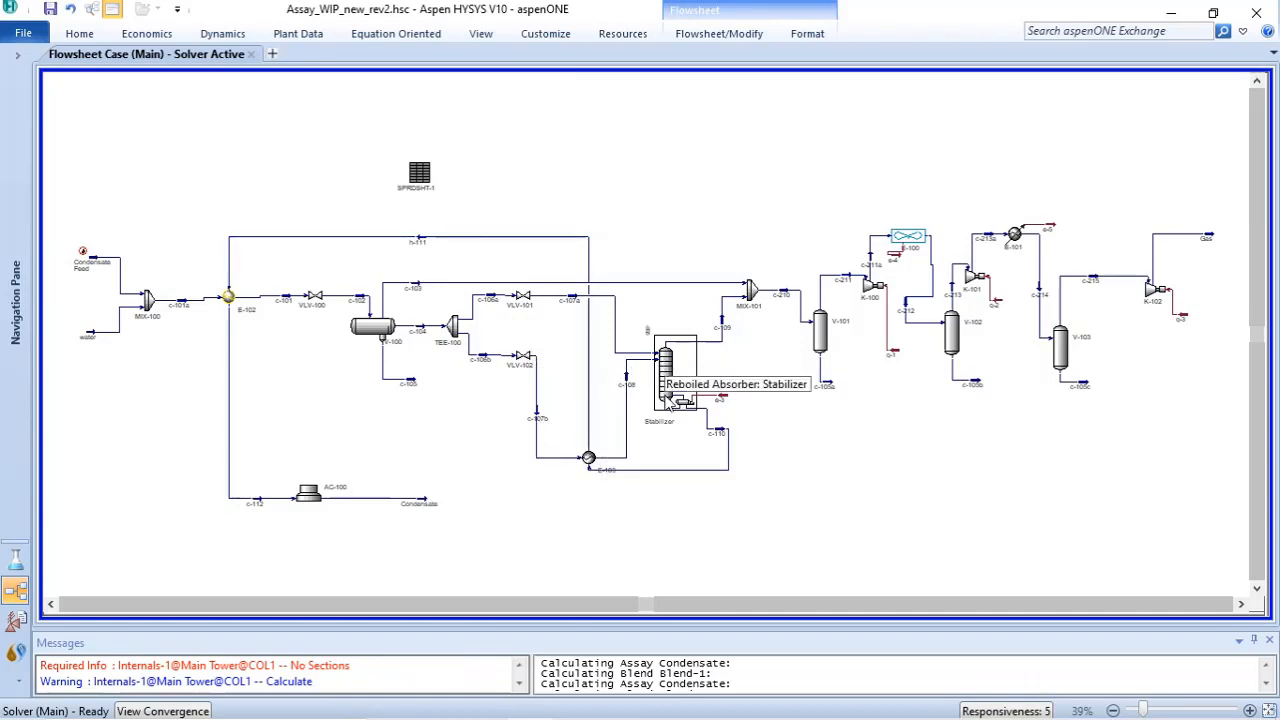
pyautogui.moveTo(727, 400)
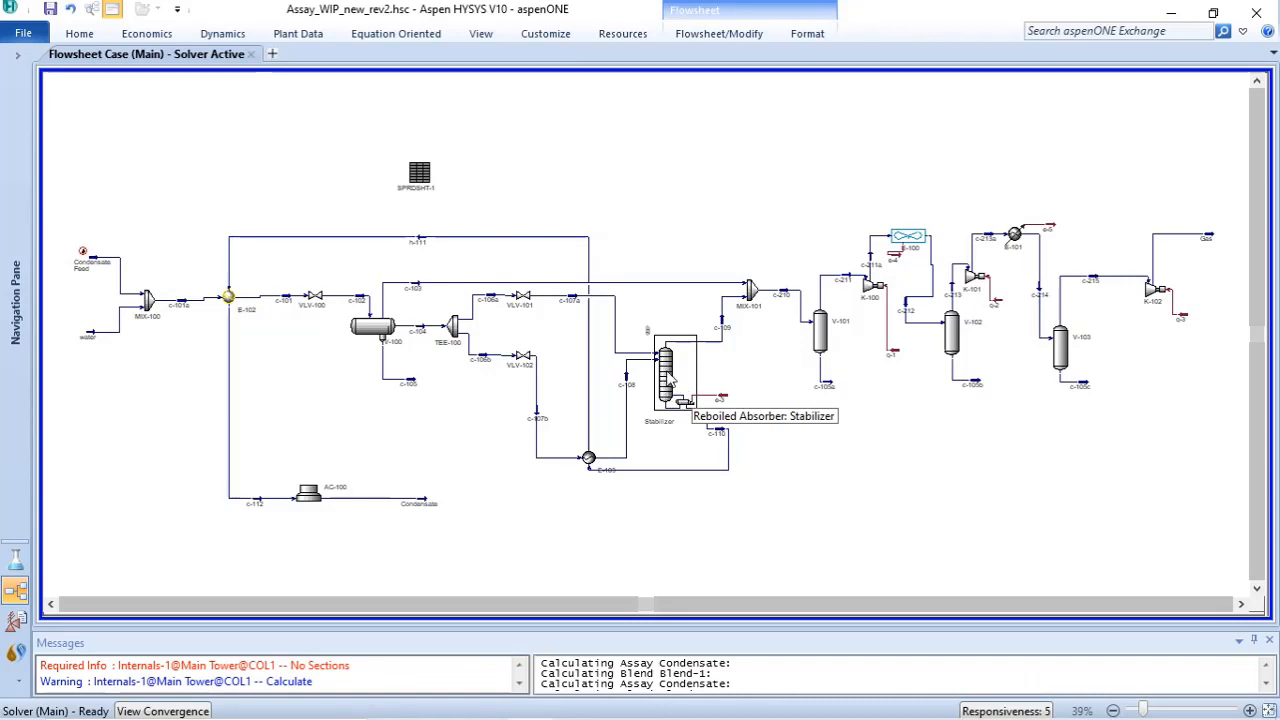
pyautogui.moveTo(724, 328)
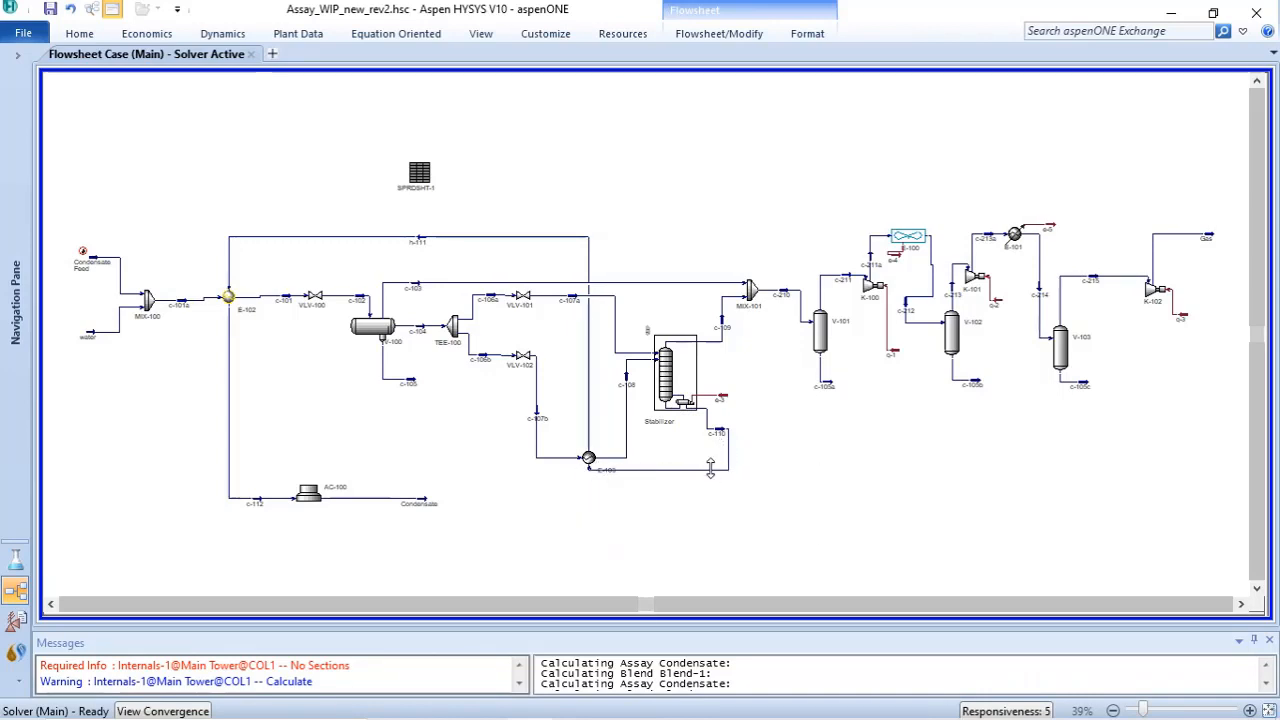
pyautogui.moveTo(728, 447)
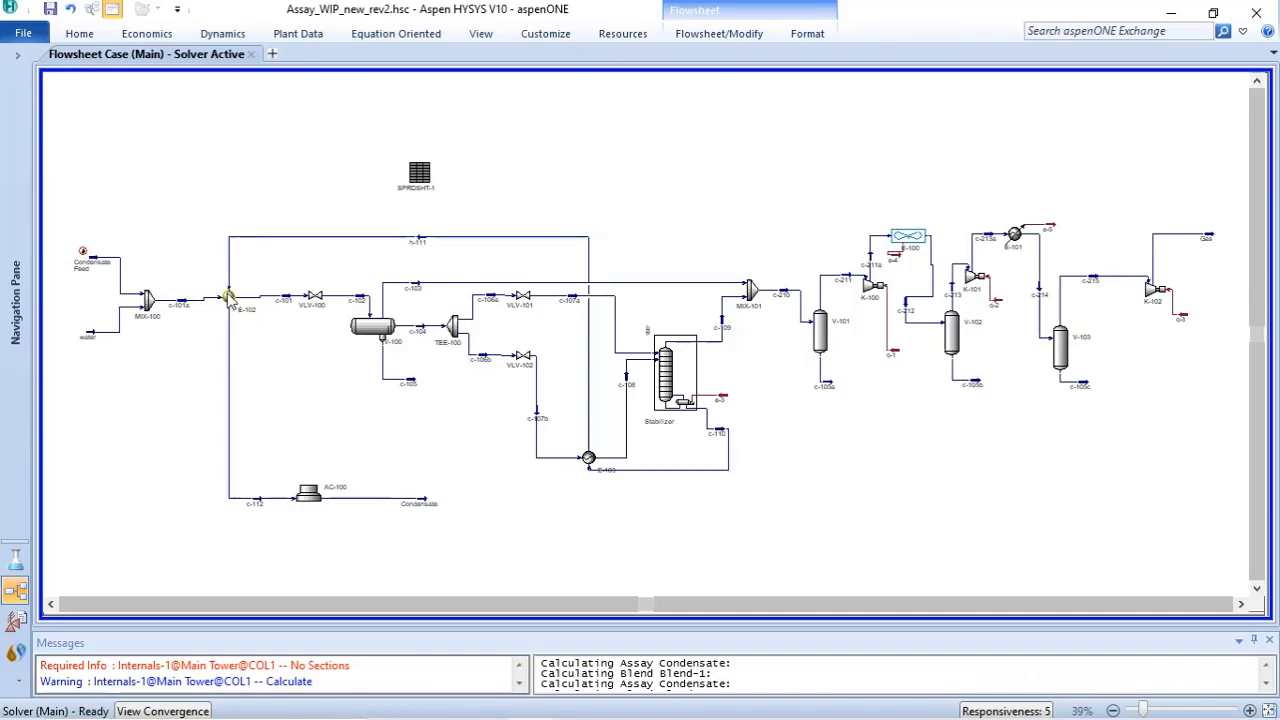
# Step: Check the vapour fraction and other conditions of stream c-112 leaving exchanger E-102
pyautogui.moveTo(228, 305)
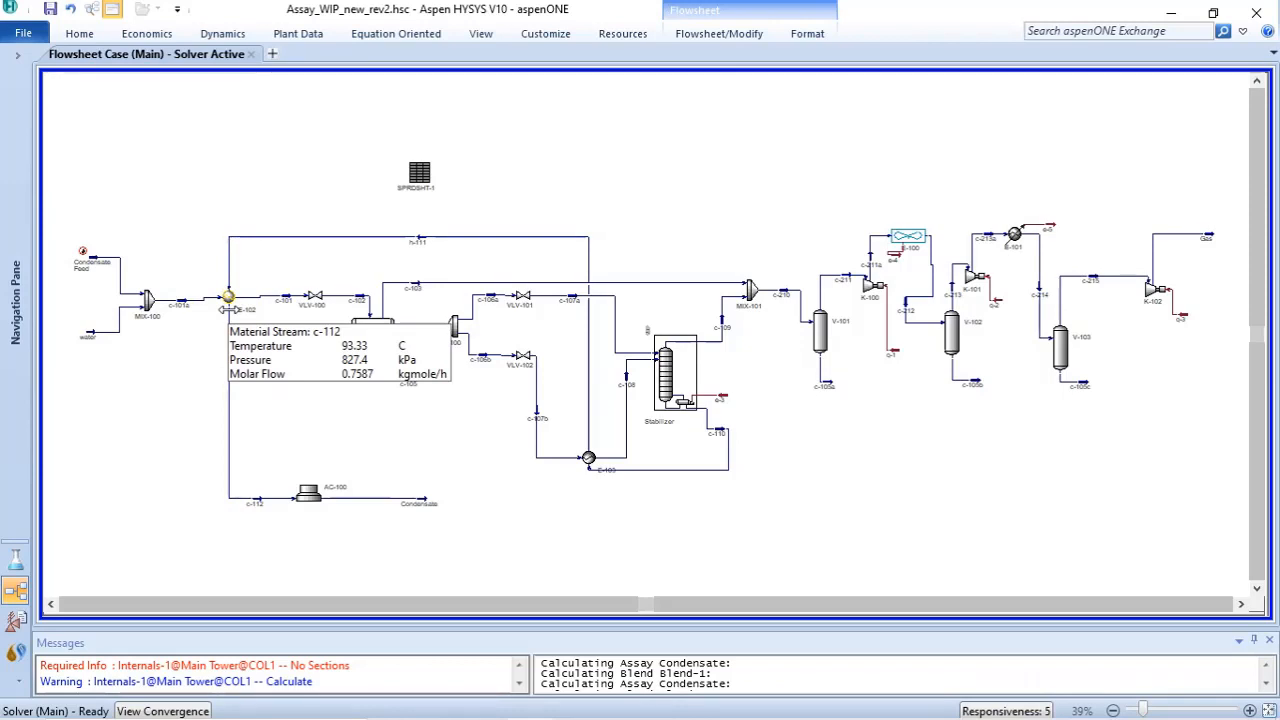
pyautogui.moveTo(228, 366)
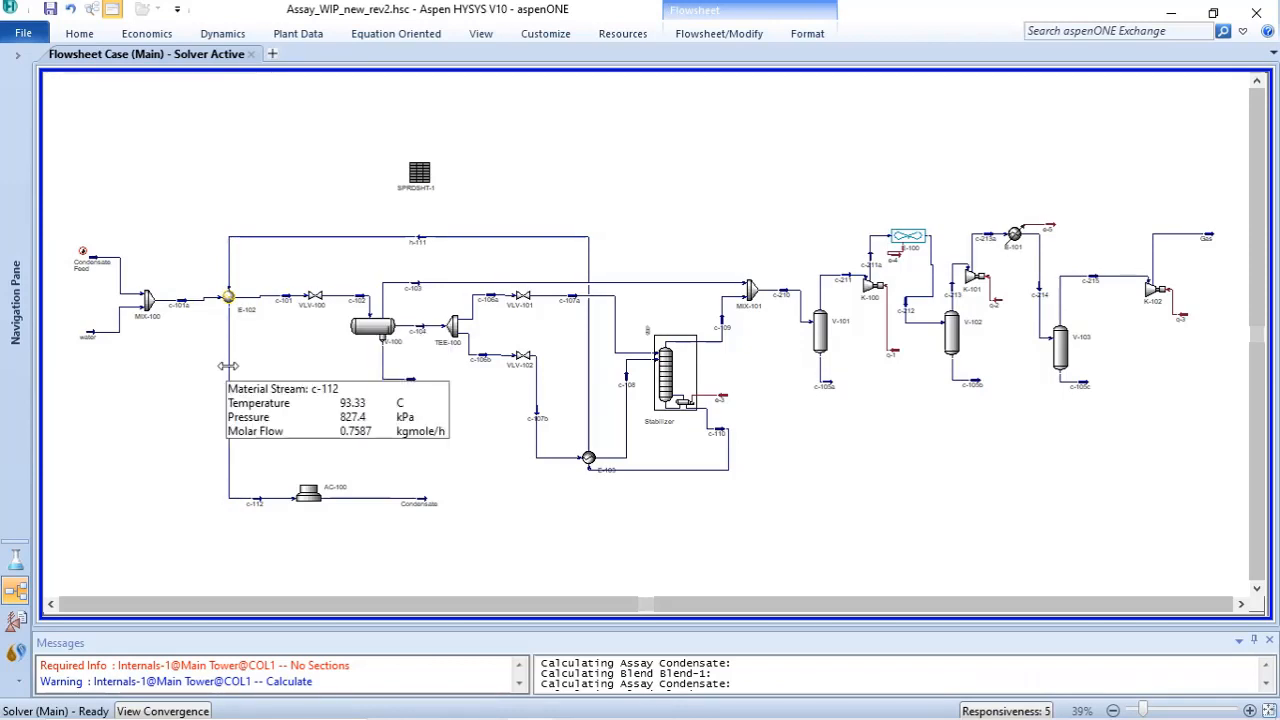
pyautogui.doubleClick(228, 366)
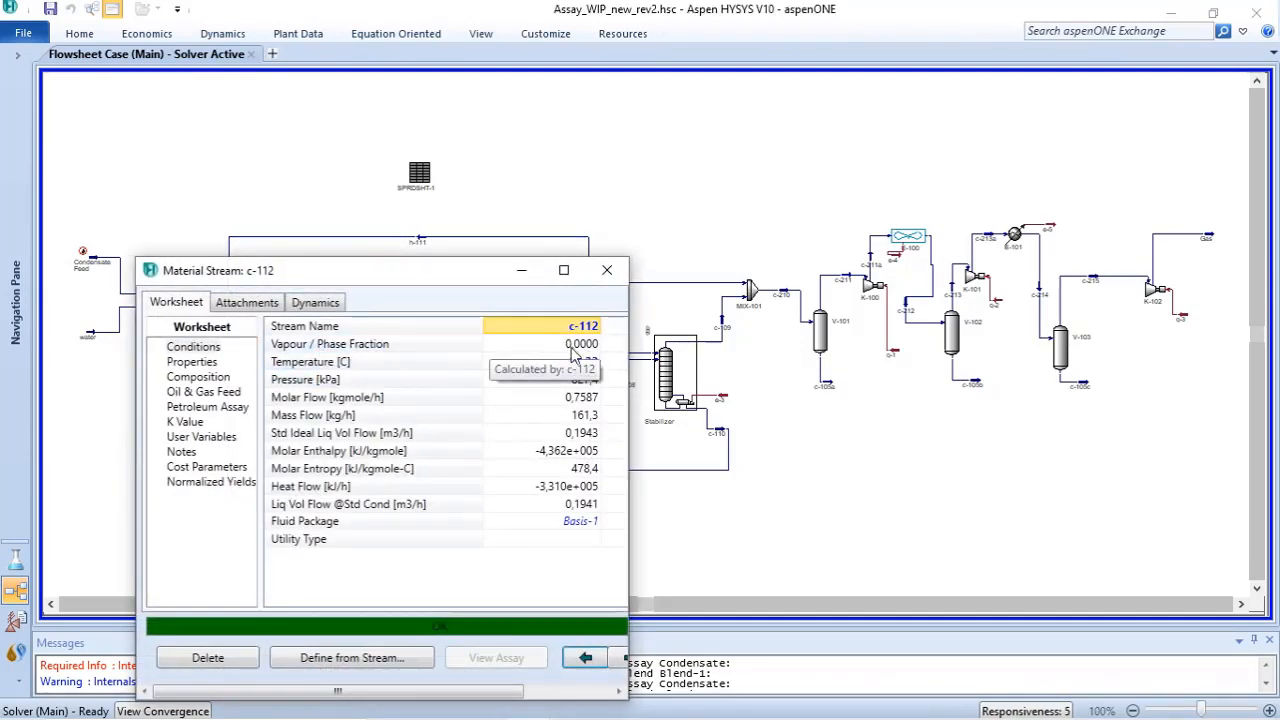
pyautogui.click(607, 270)
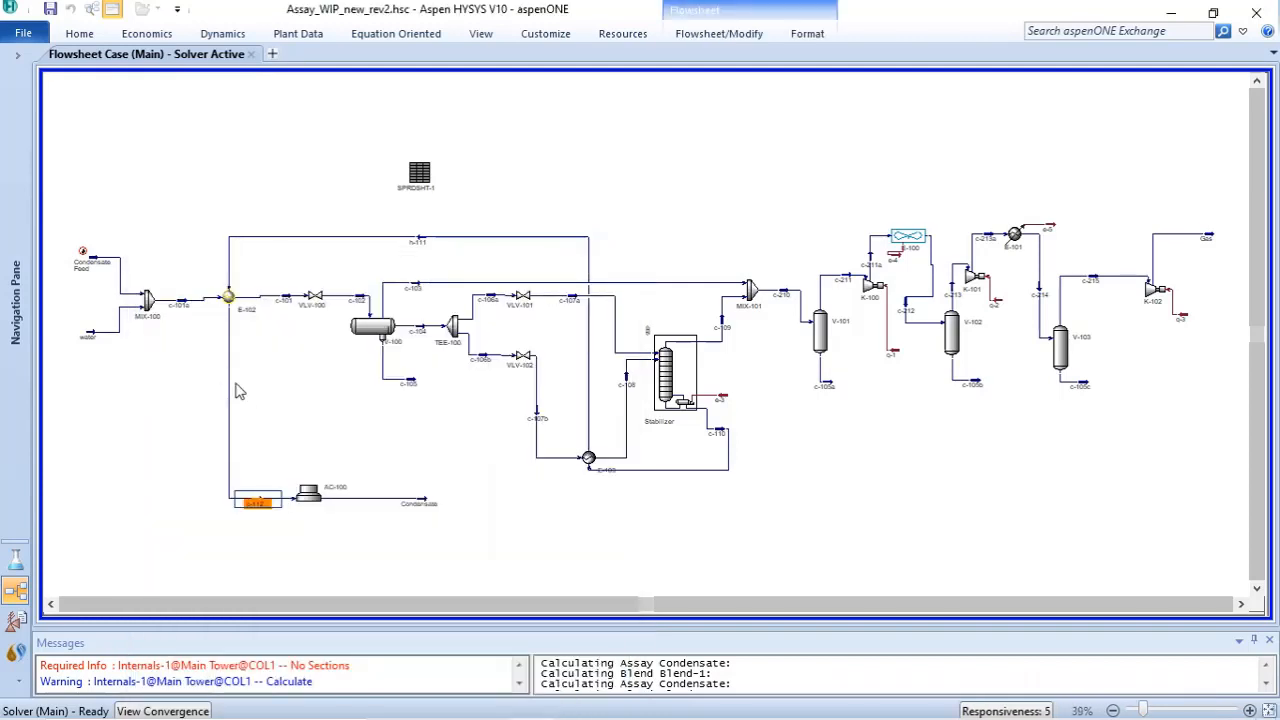
# Step: Trace the gas compression train from separator V-101 through V-102 and compressor K-101 to the Gas outlet, checking the equipment summary data
pyautogui.moveTo(227, 380)
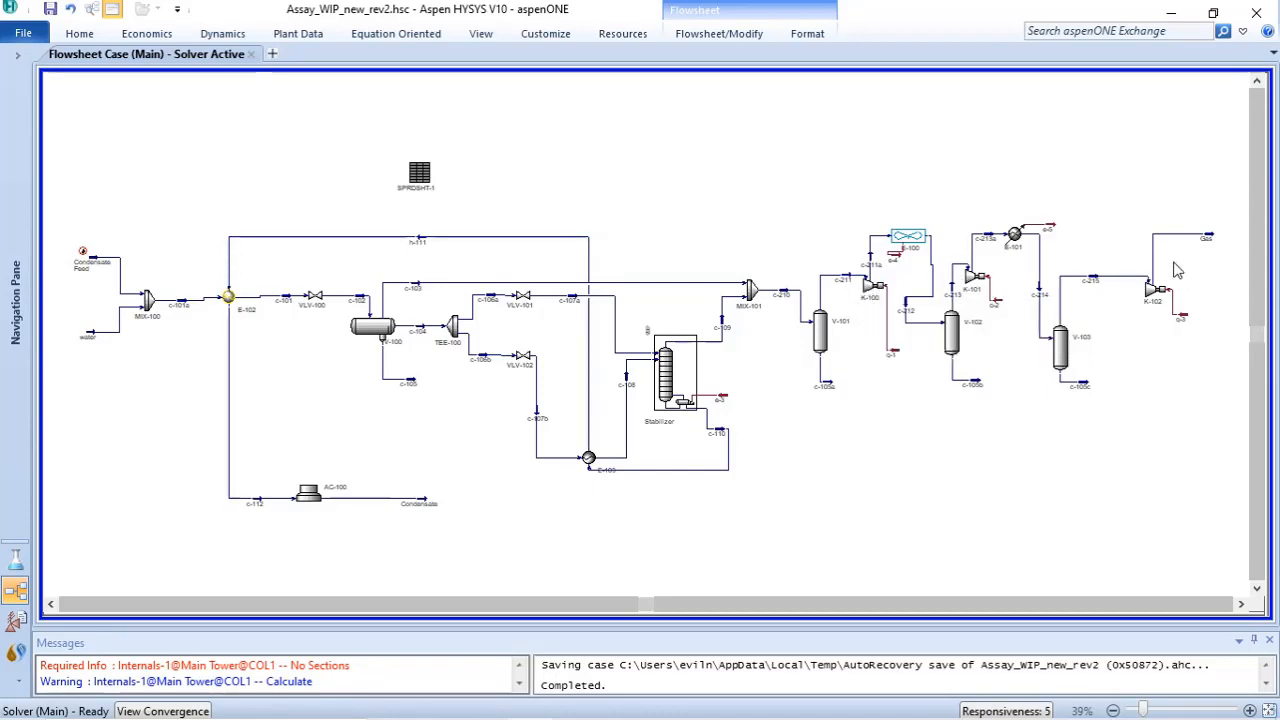
pyautogui.moveTo(818, 328)
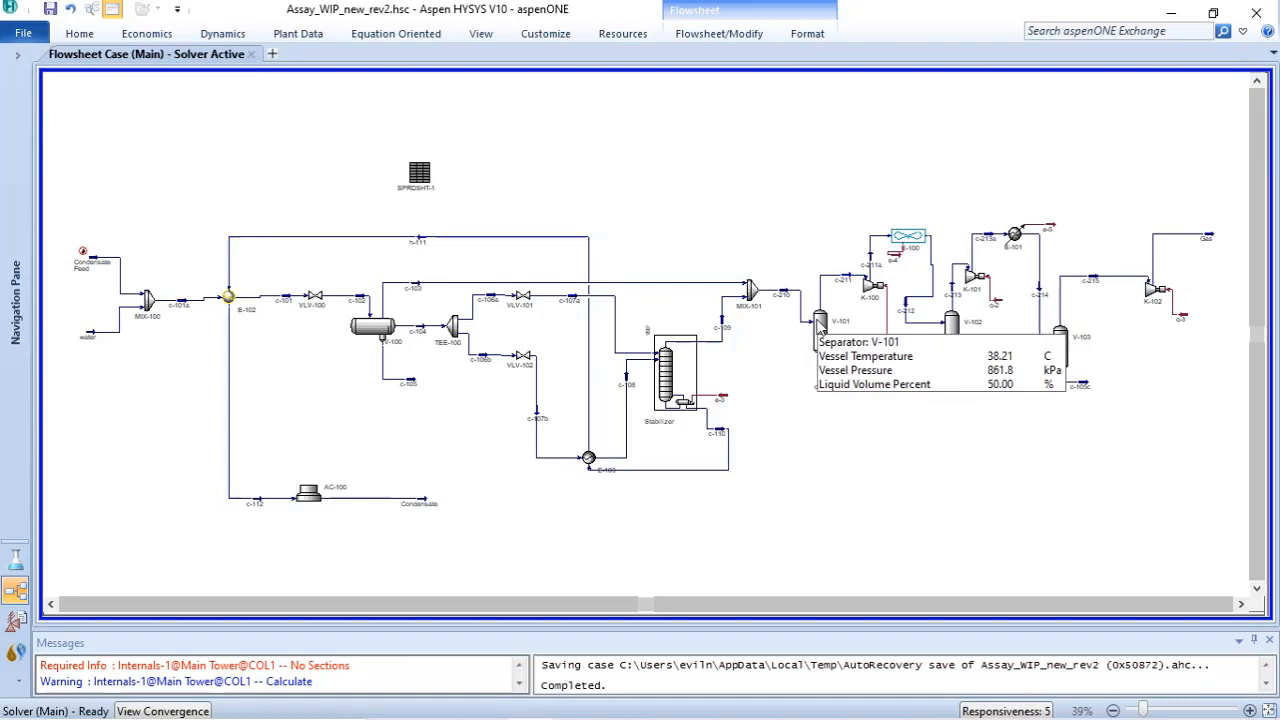
pyautogui.moveTo(922, 256)
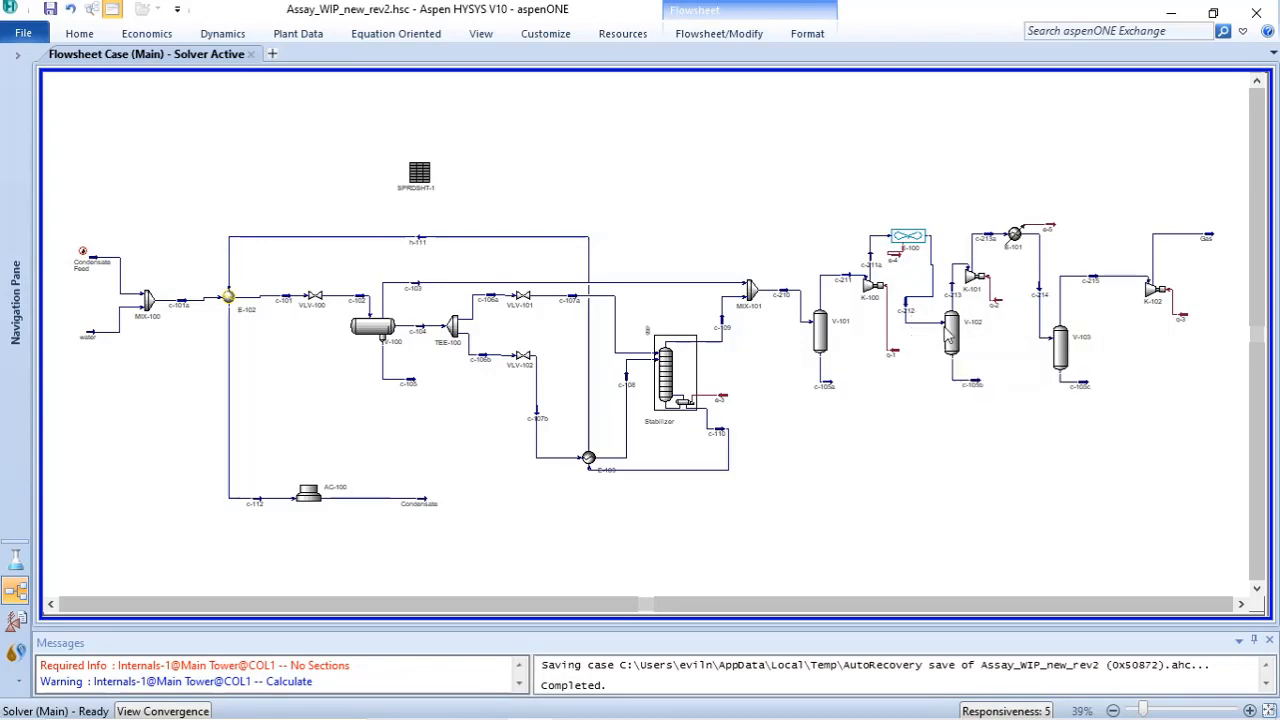
pyautogui.moveTo(953, 336)
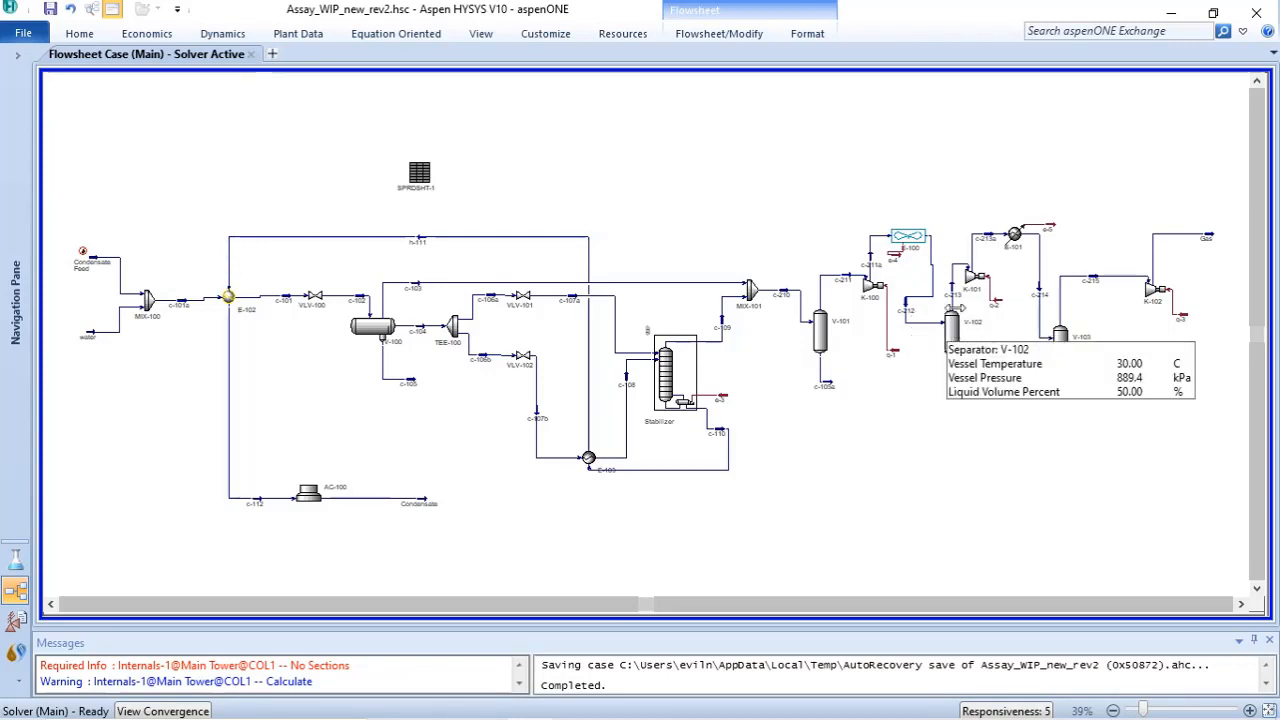
pyautogui.moveTo(876, 272)
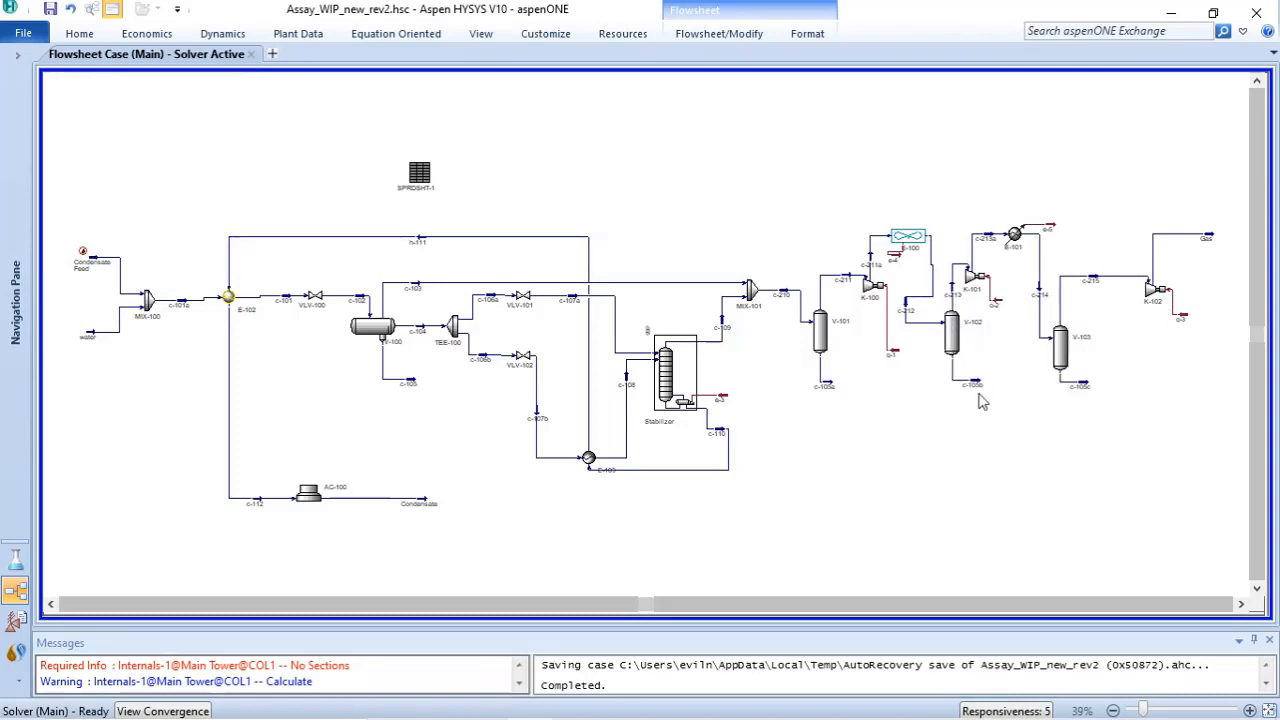
pyautogui.moveTo(975, 388)
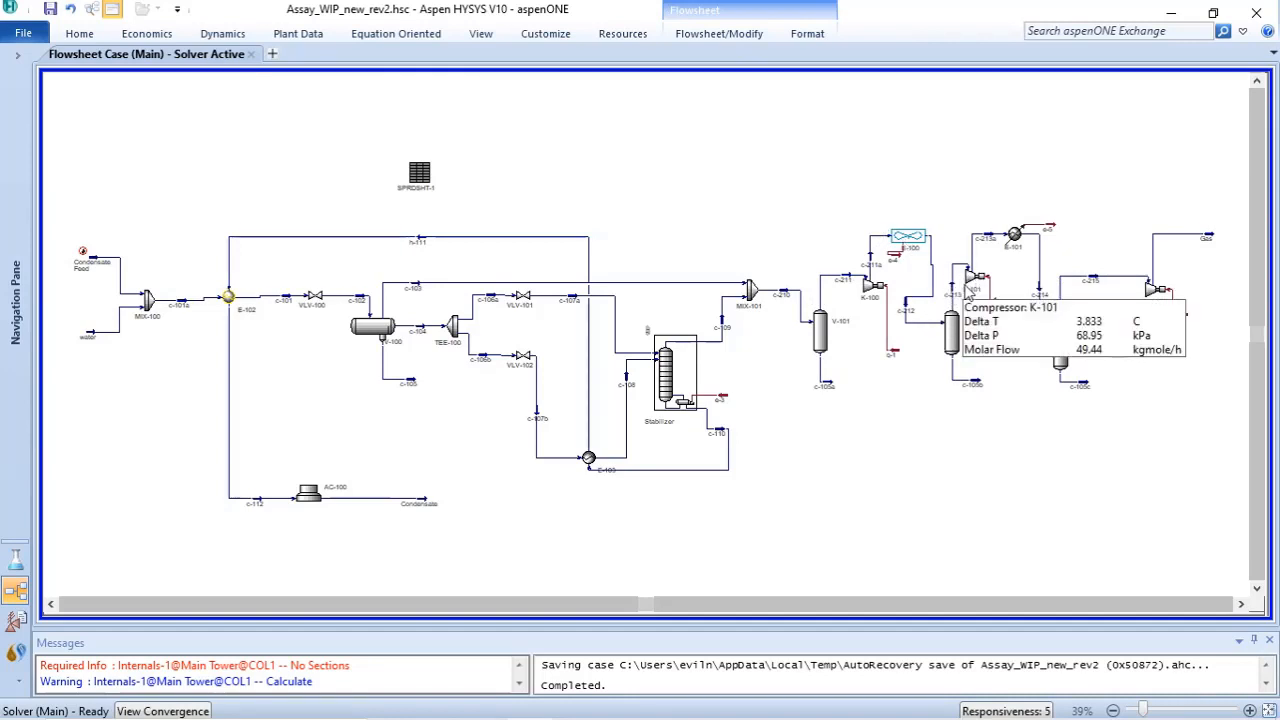
pyautogui.moveTo(990, 244)
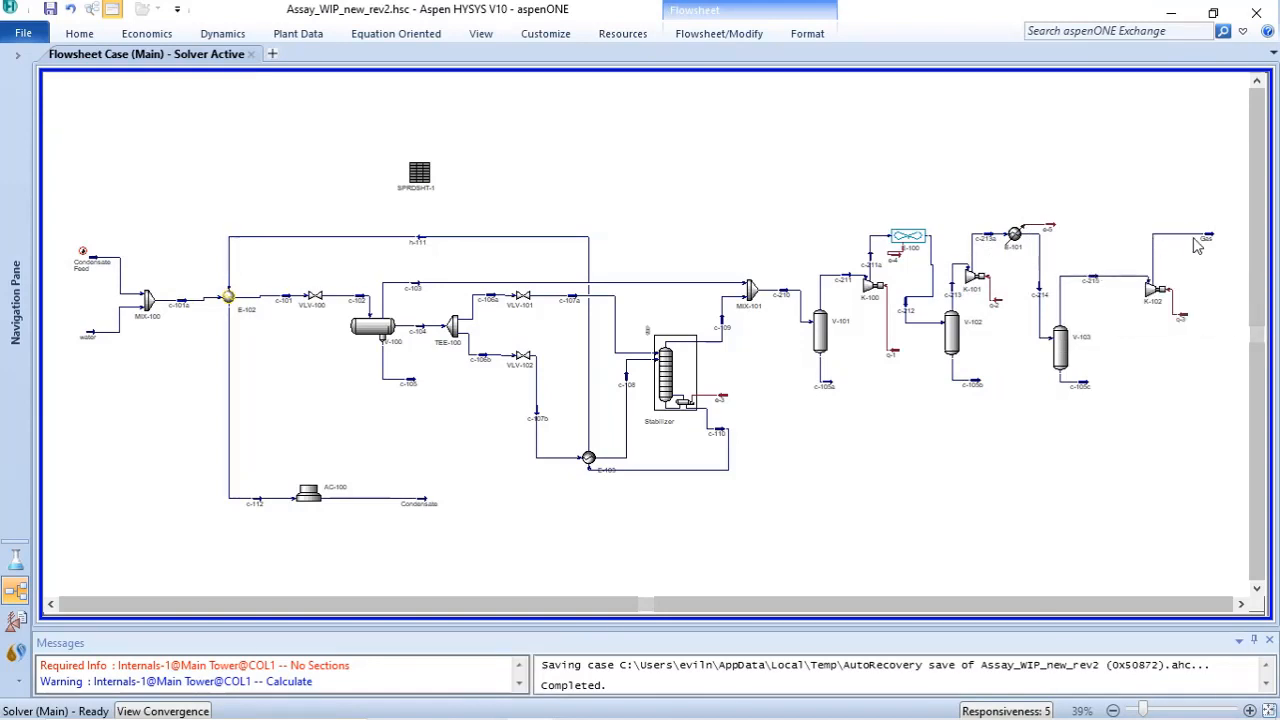
pyautogui.moveTo(1186, 234)
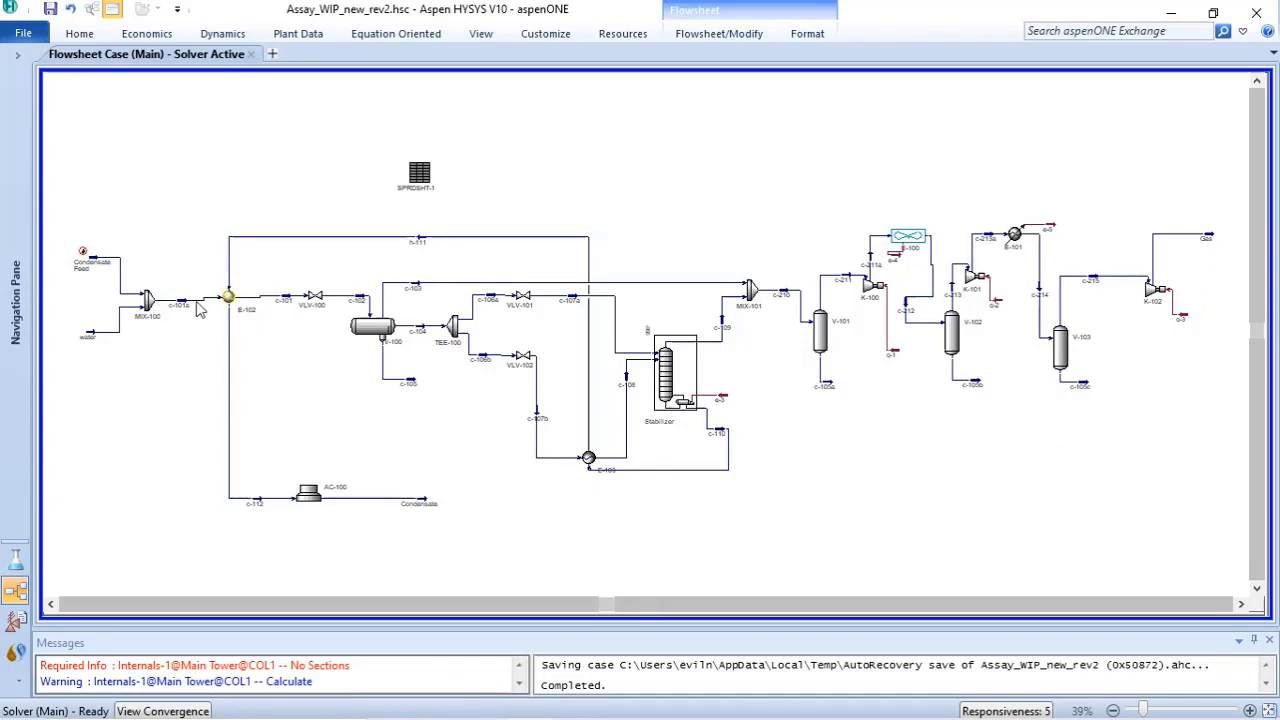
# Step: Examine the feed section close up, focusing on exchanger E-102 and its connected streams c-101a, c-101 and h-111
pyautogui.scroll(2, 200, 311)
pyautogui.scroll(3, 197, 311)
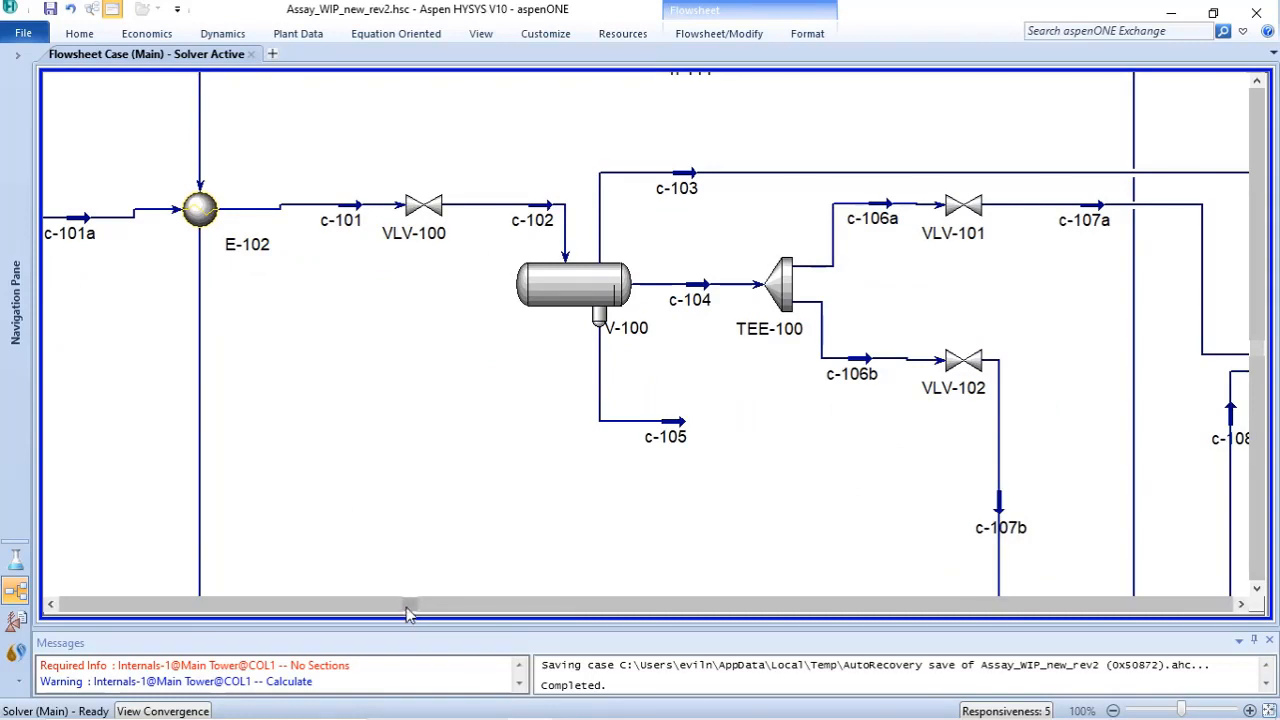
pyautogui.moveTo(410, 607); pyautogui.dragTo(300, 607)
pyautogui.moveTo(478, 313)
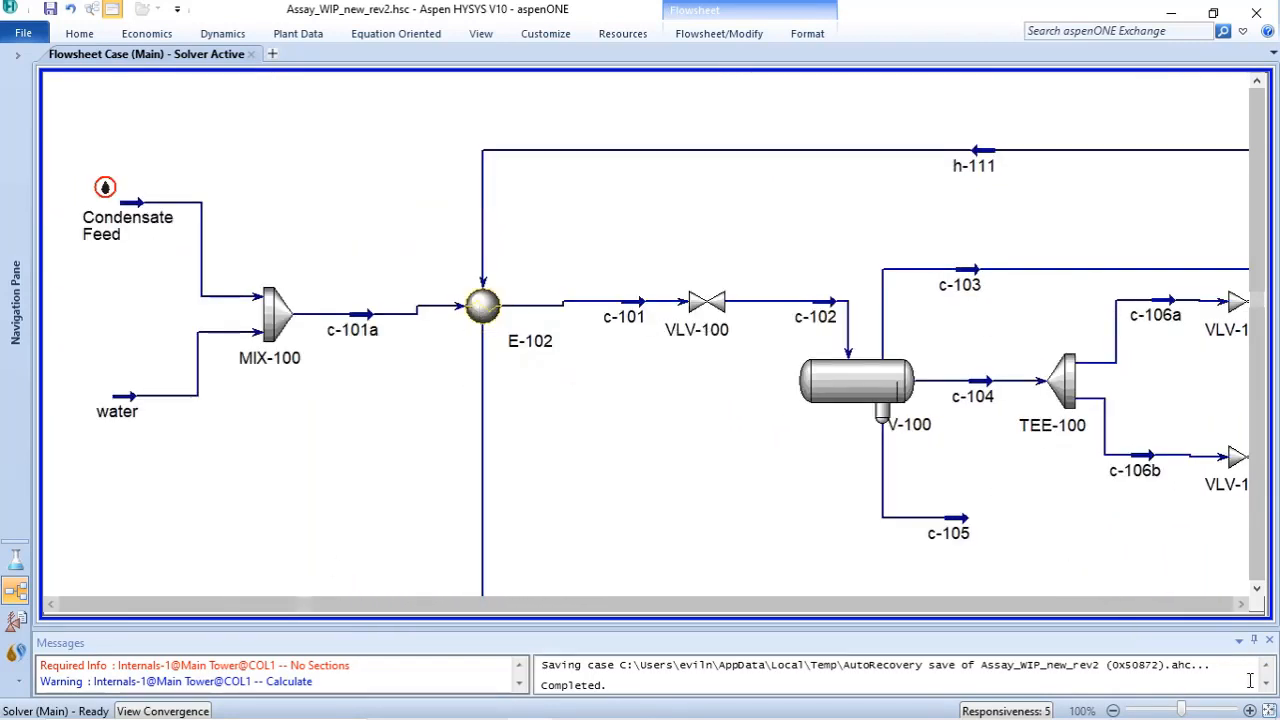
pyautogui.click(1269, 709)
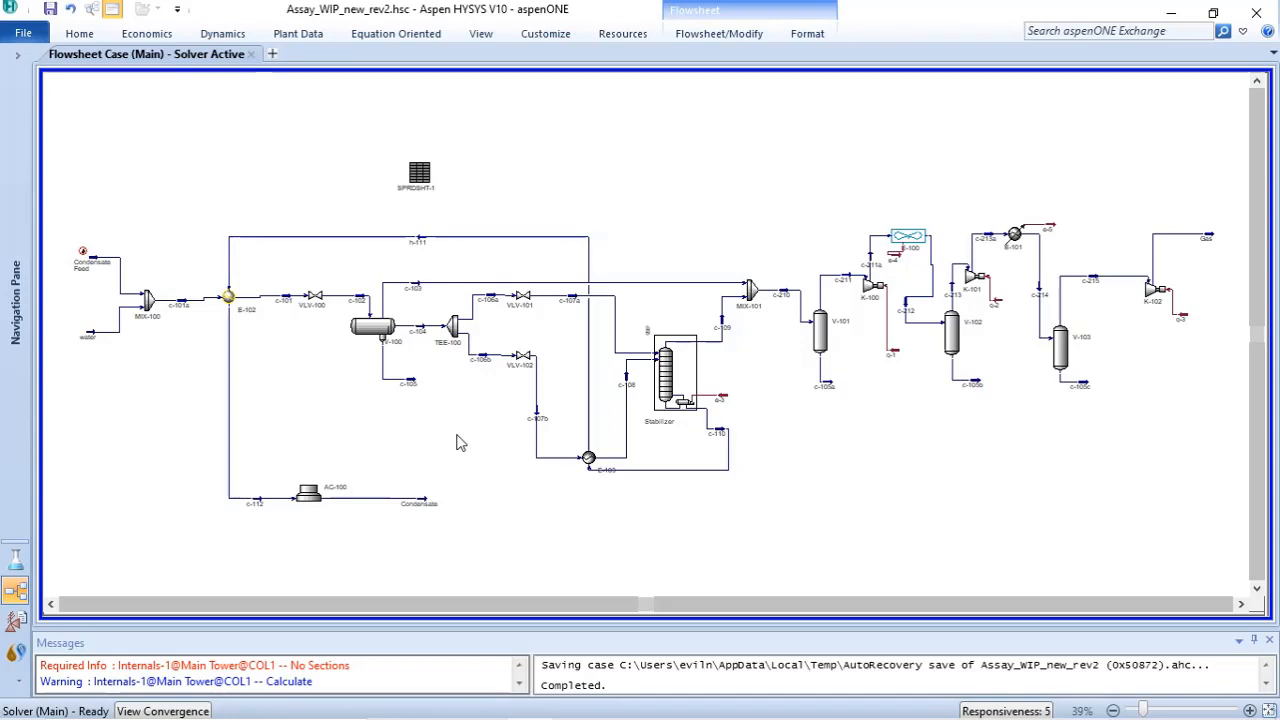
# Step: Show the property table of stream h-111 and place it above the stream line, moving SPRDSHT-1 above the Stabilizer
pyautogui.click(421, 246)
pyautogui.rightClick(422, 246)
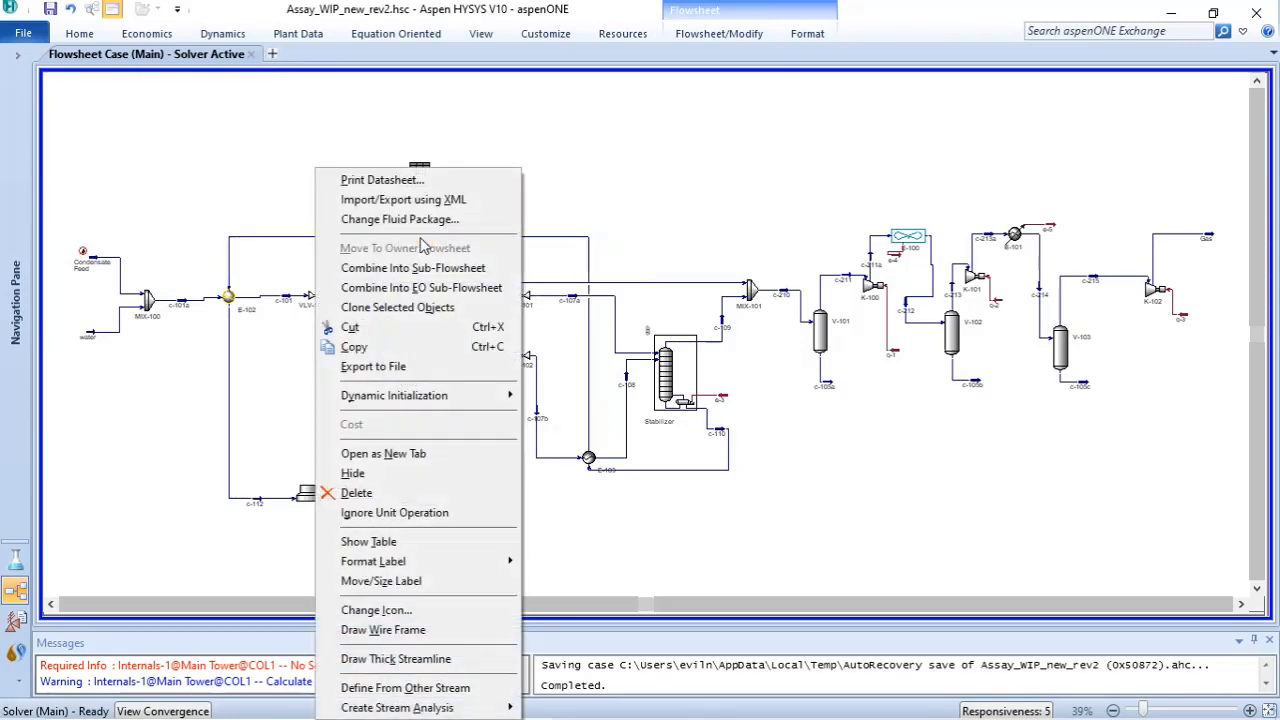
pyautogui.click(410, 542)
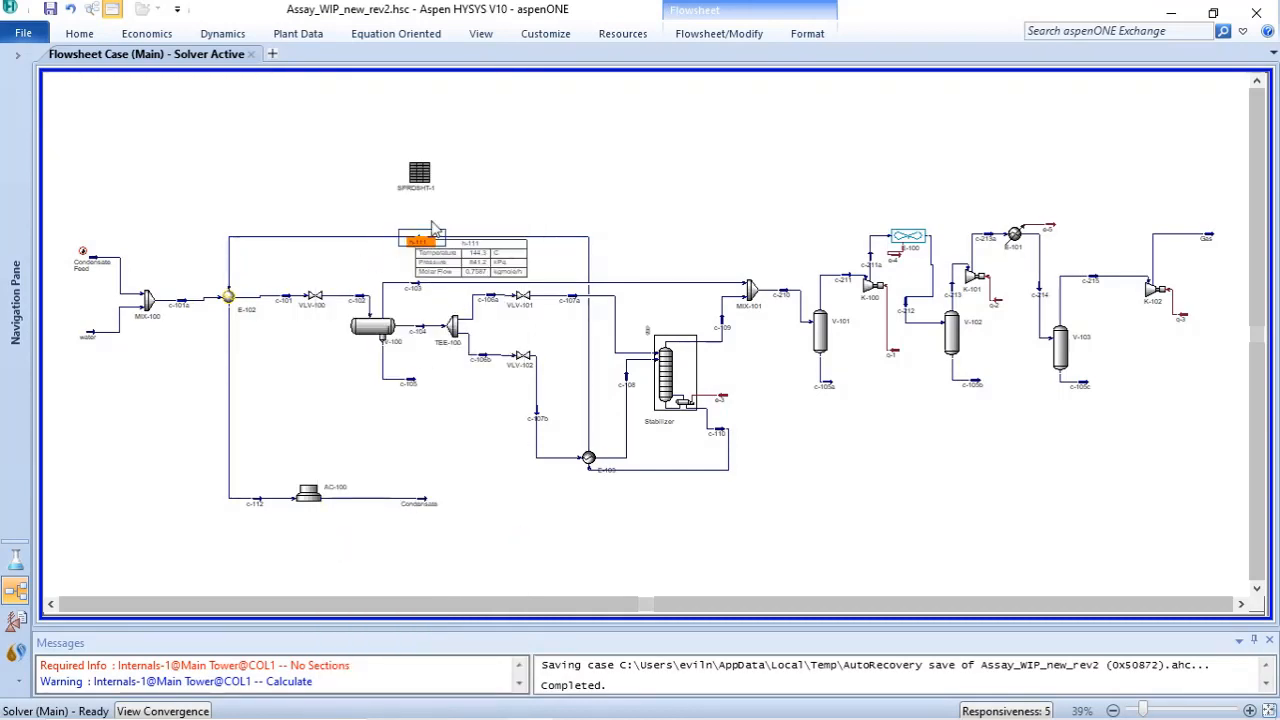
pyautogui.click(458, 276)
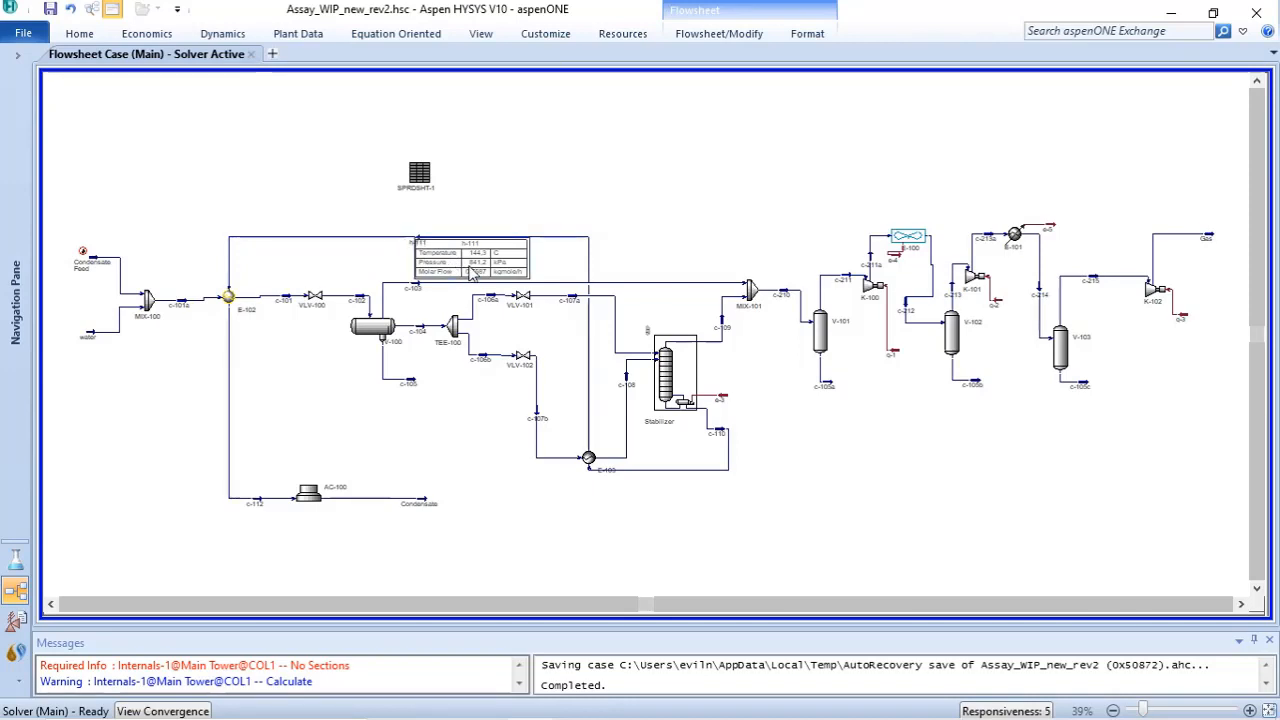
pyautogui.moveTo(475, 275); pyautogui.dragTo(668, 183)
pyautogui.click(437, 207)
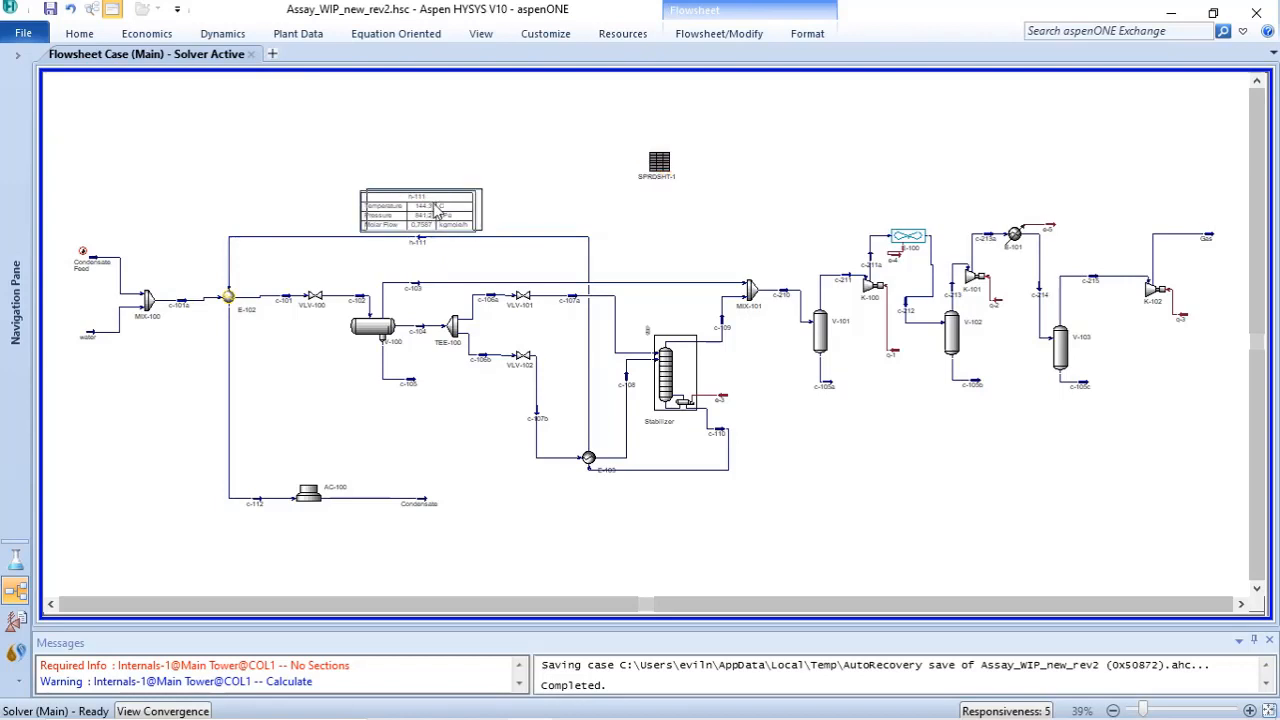
pyautogui.click(523, 177)
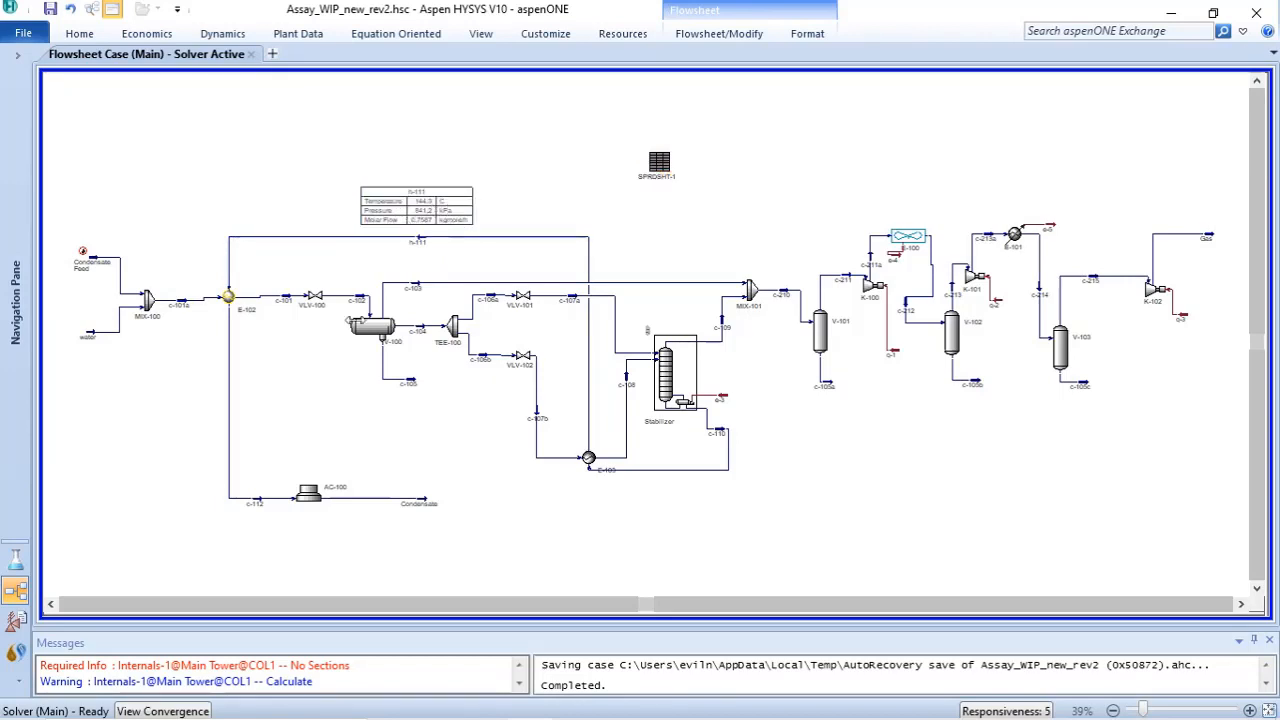
# Step: Show the property table of stream c-112 and place it just below the stream
pyautogui.moveTo(258, 508)
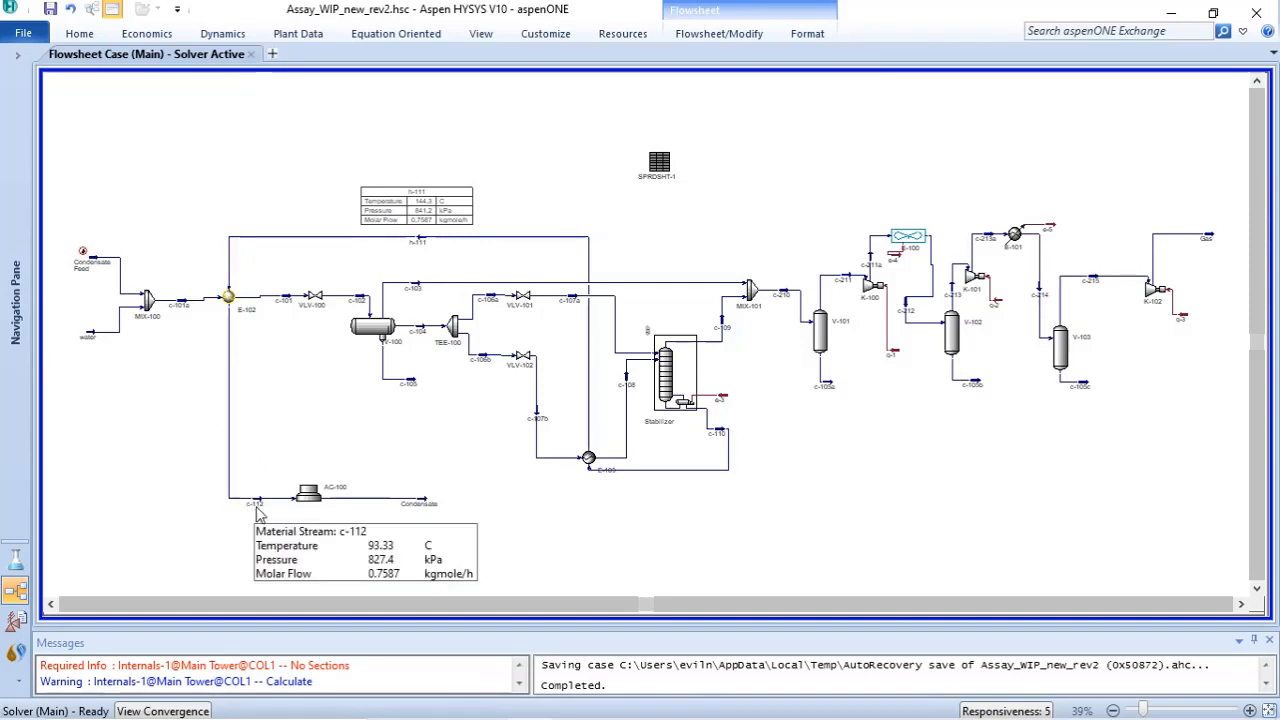
pyautogui.click(257, 504)
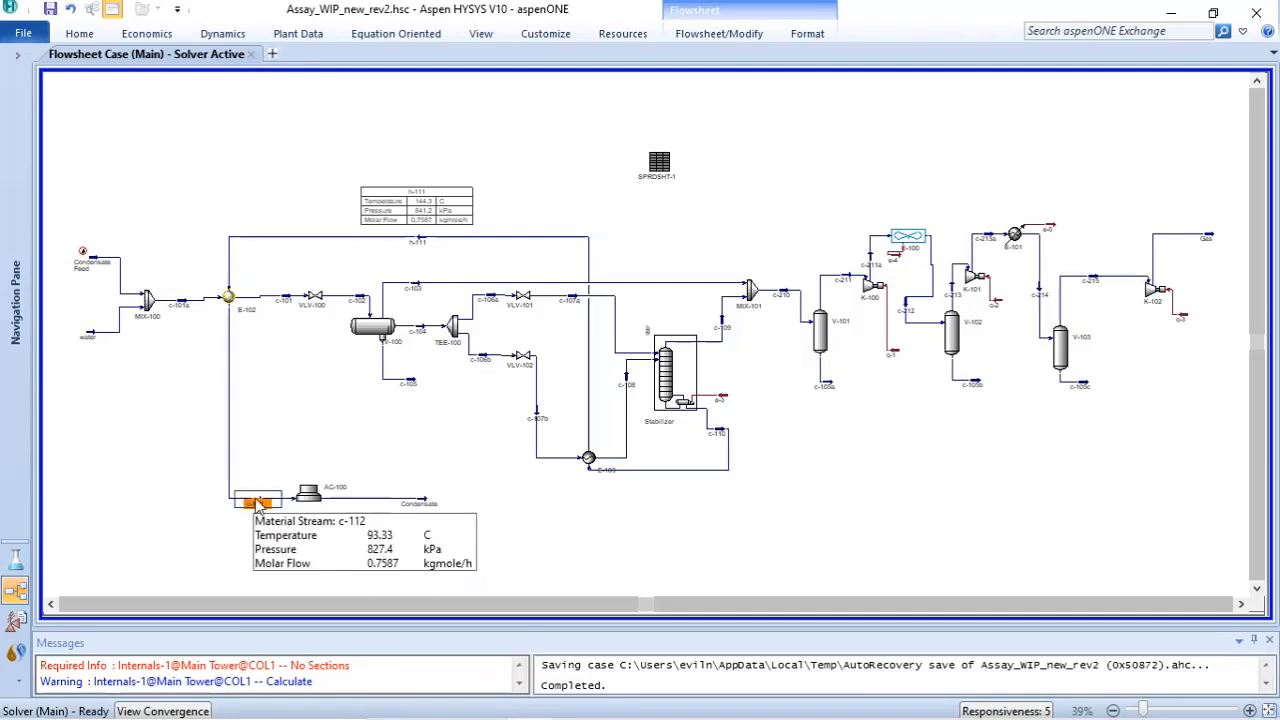
pyautogui.rightClick(257, 504)
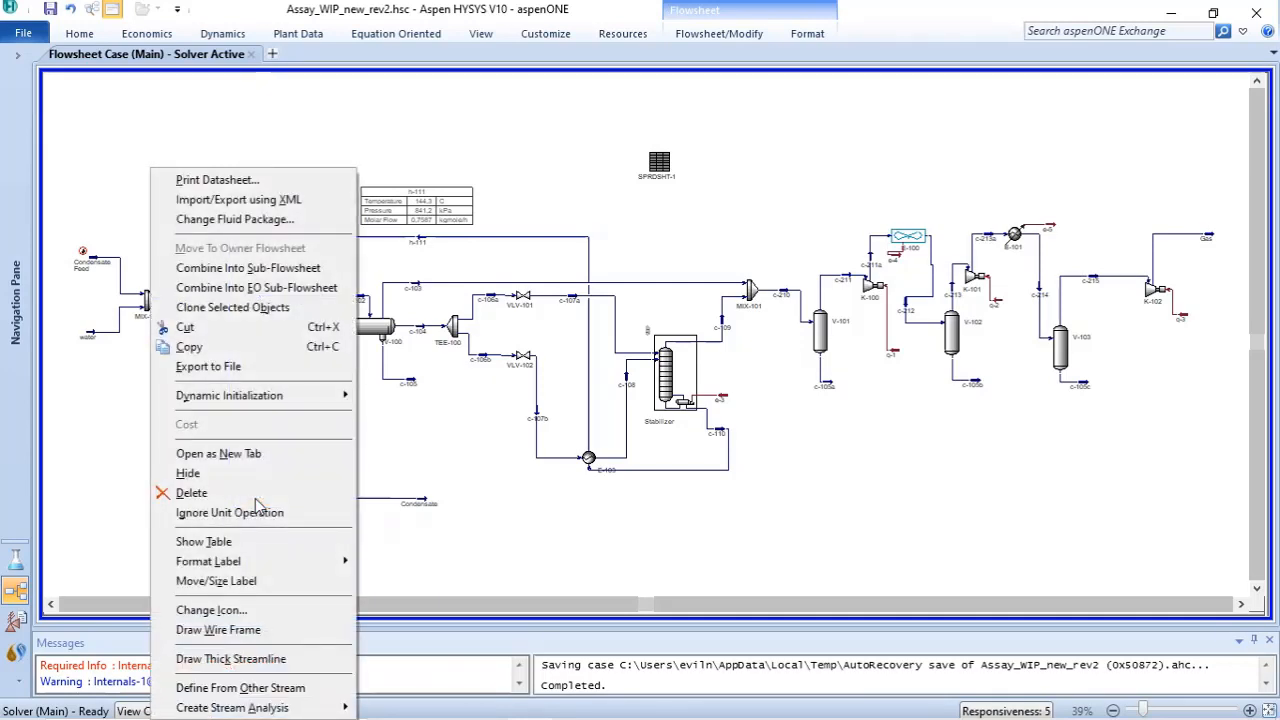
pyautogui.click(203, 542)
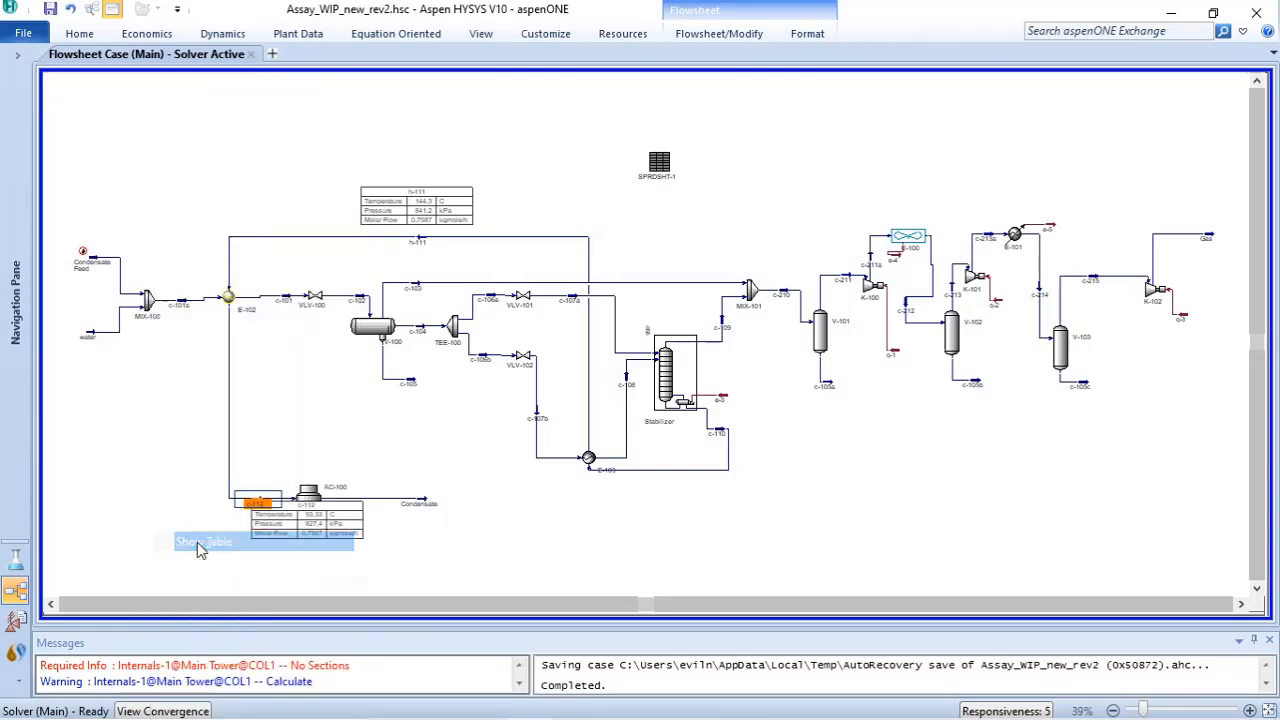
pyautogui.moveTo(247, 548); pyautogui.dragTo(256, 538)
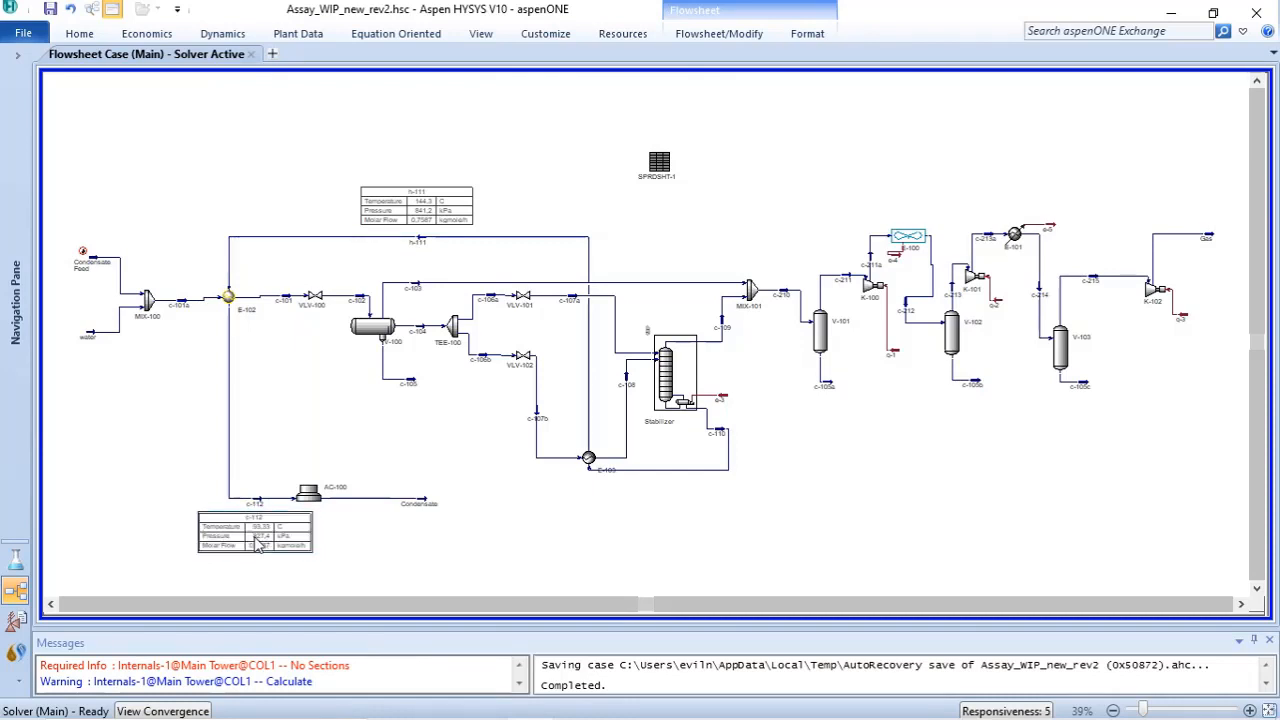
pyautogui.click(368, 555)
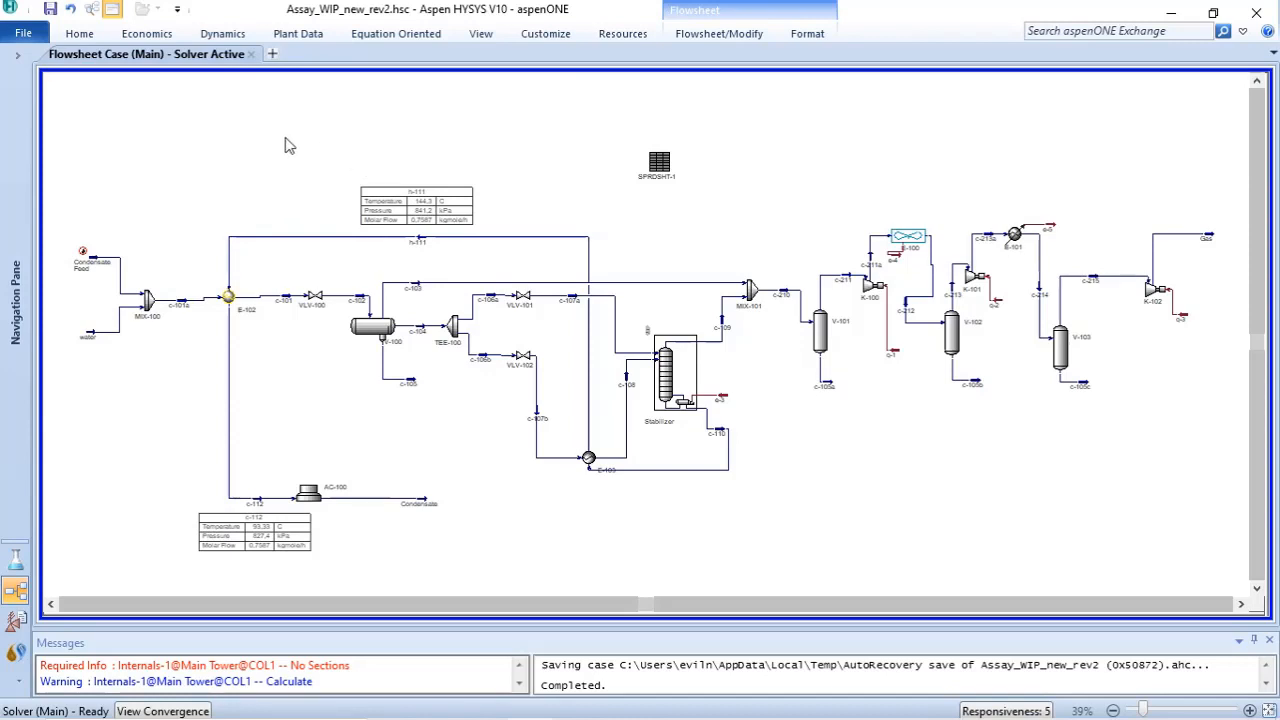
# Step: Create a new user-defined unit set and name it UNITS1
pyautogui.click(74, 36)
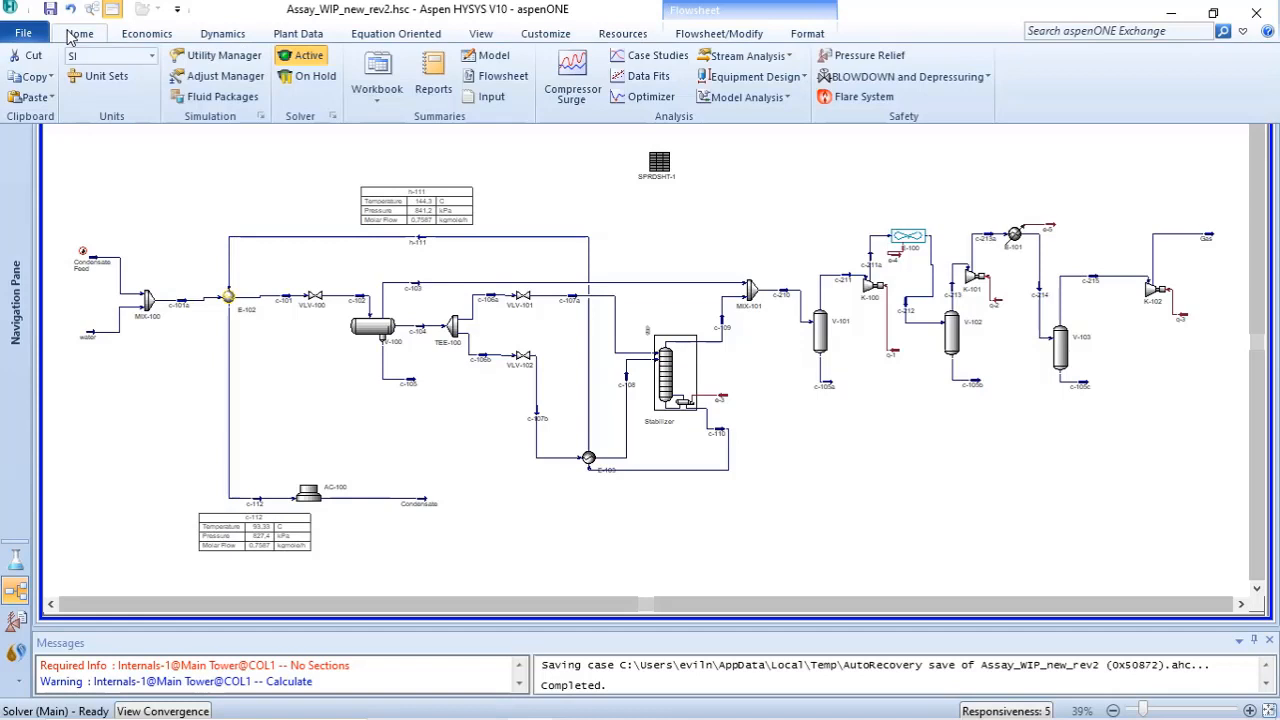
pyautogui.click(95, 78)
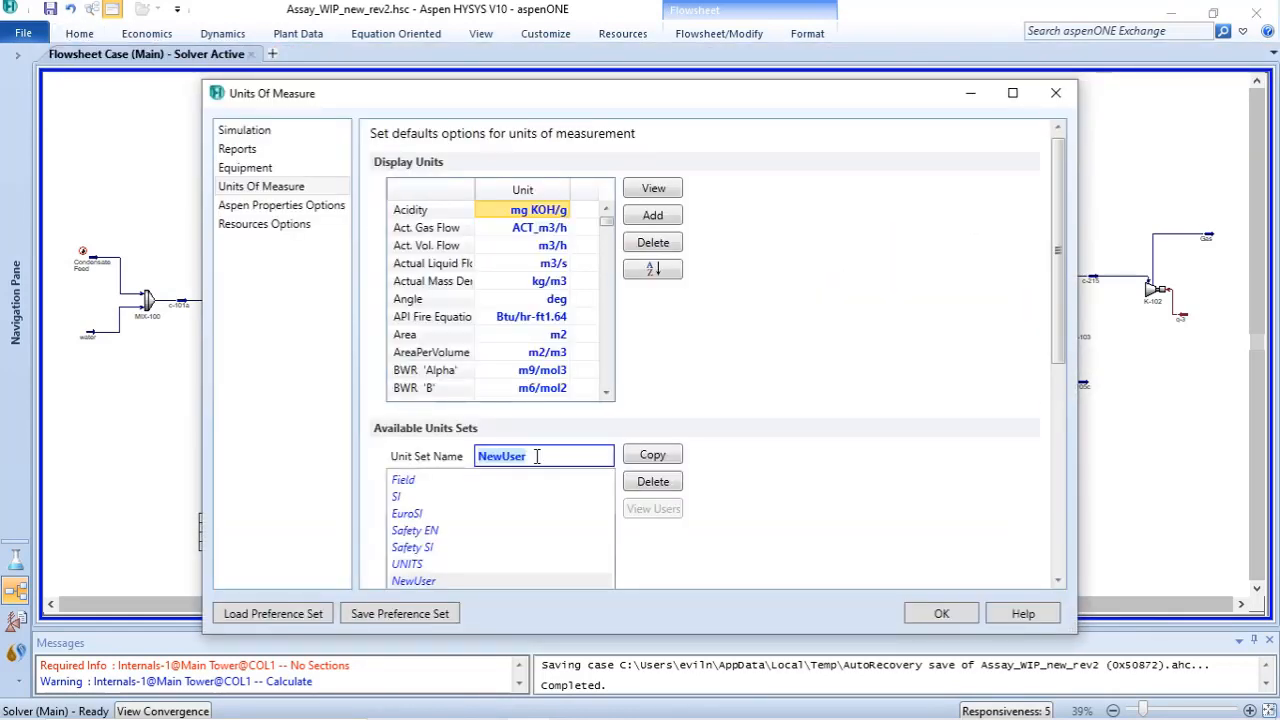
pyautogui.write('UNITS')
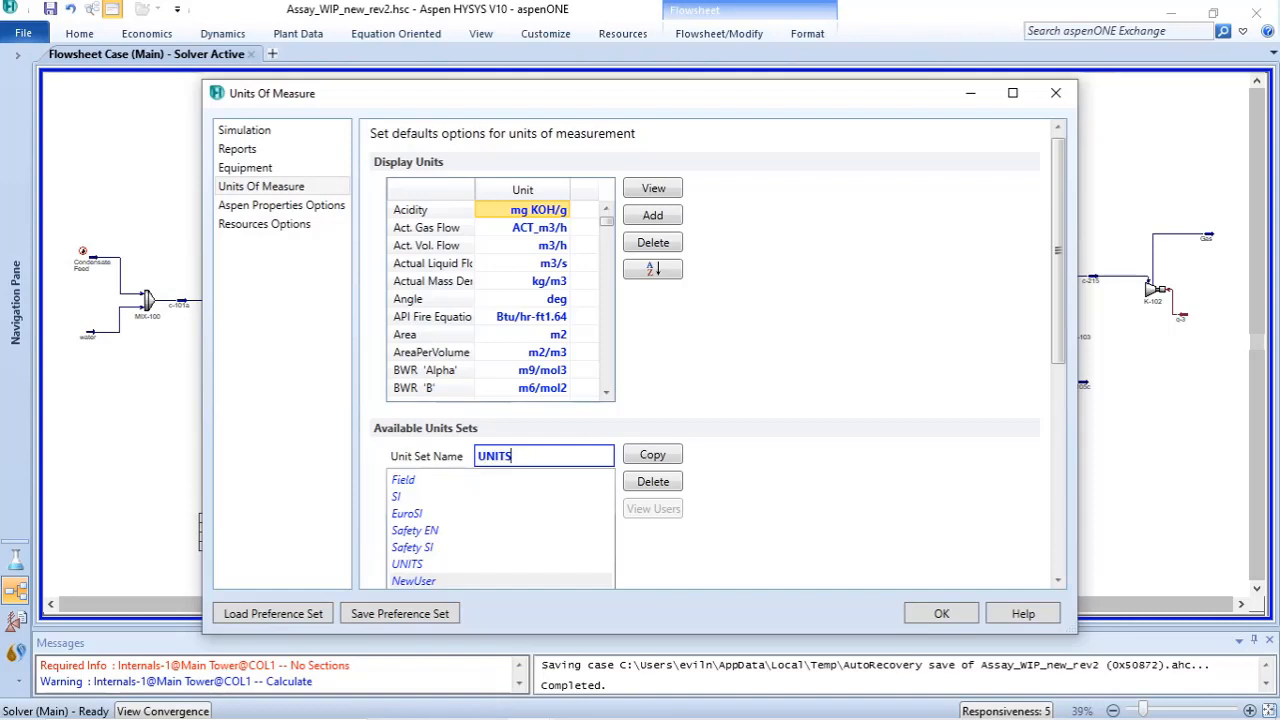
pyautogui.write('1')
pyautogui.press('Return')
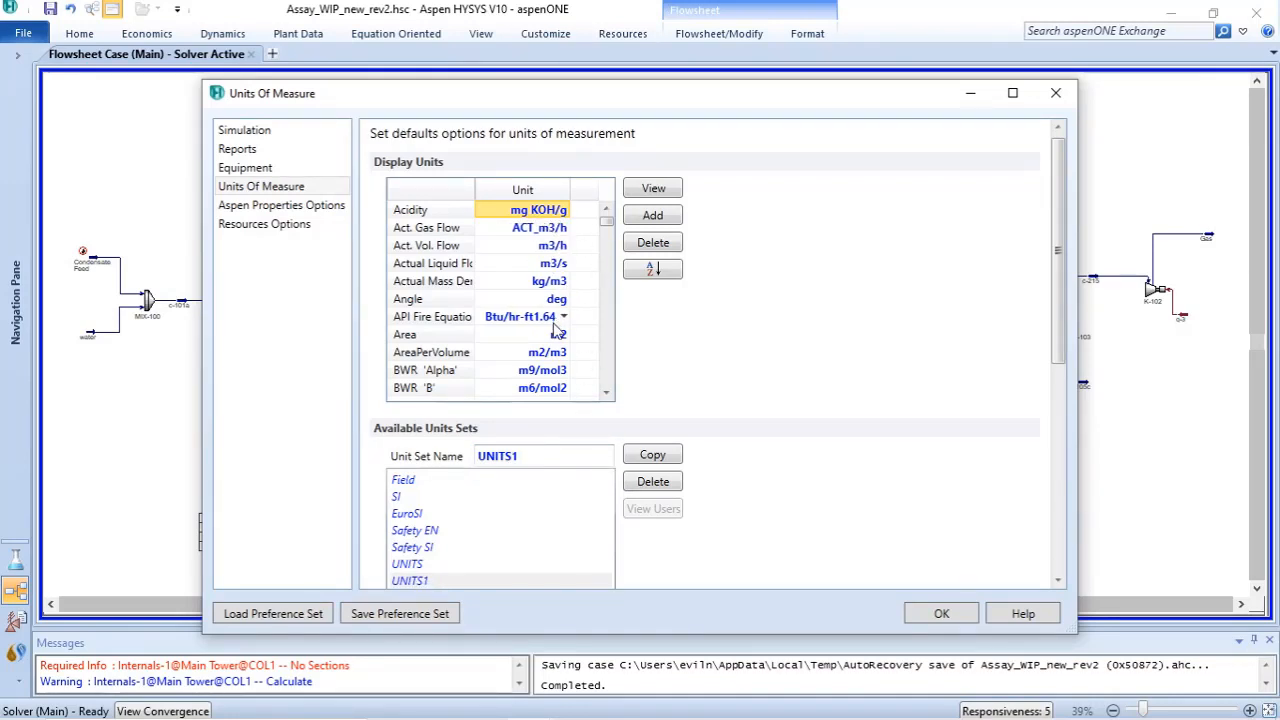
# Step: Set the Pressure display unit of the UNITS1 unit set to bar
pyautogui.scroll(-2, 558, 330)
pyautogui.scroll(-1, 558, 330)
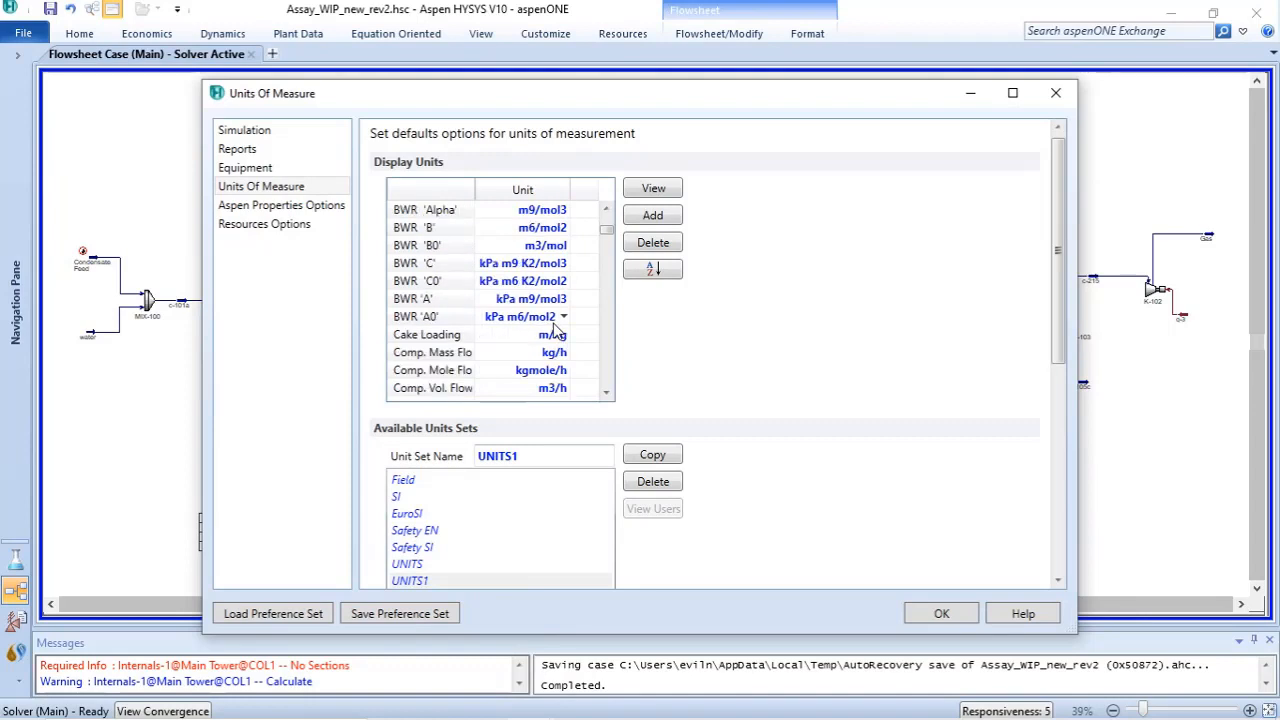
pyautogui.scroll(-1, 558, 330)
pyautogui.scroll(-5, 556, 331)
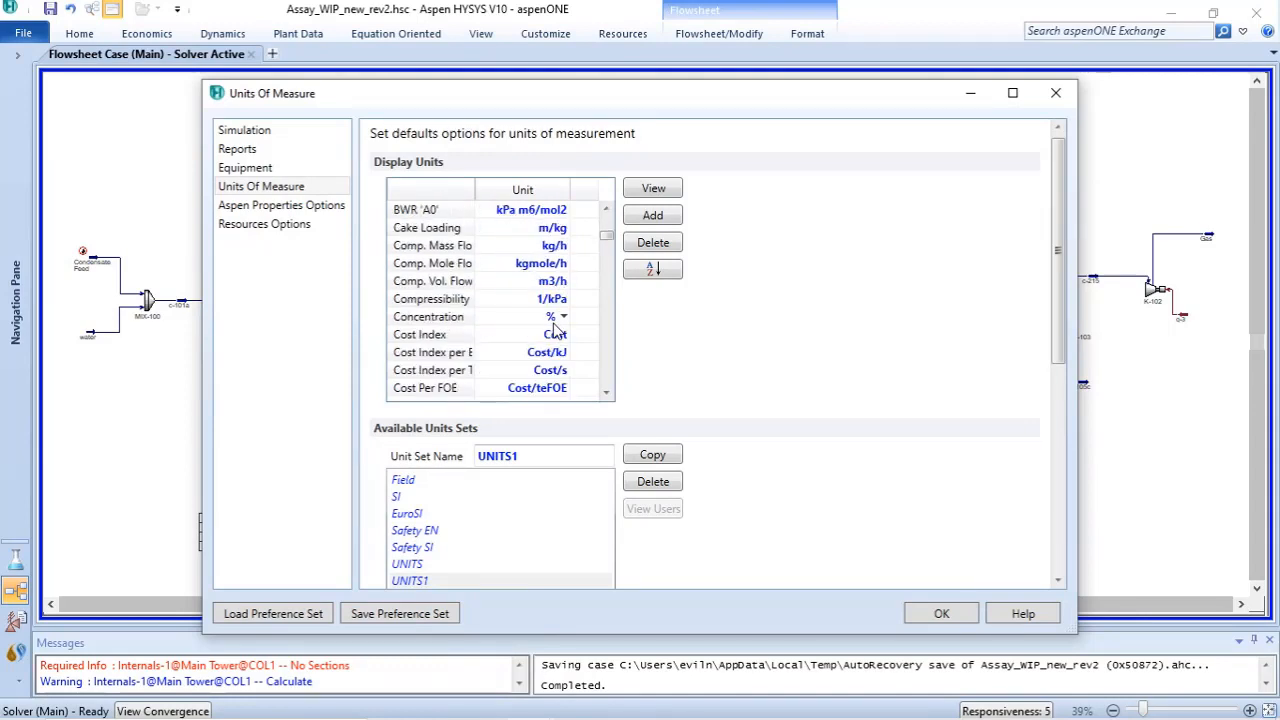
pyautogui.scroll(-10, 556, 331)
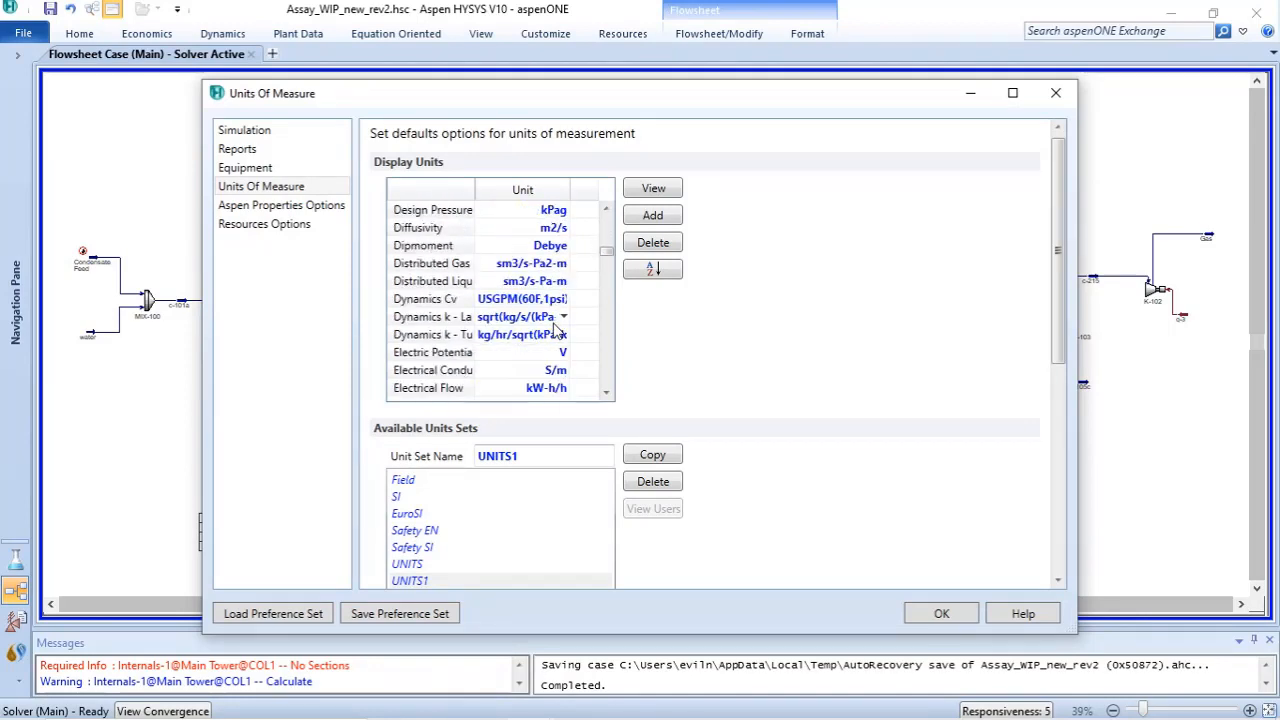
pyautogui.click(558, 352)
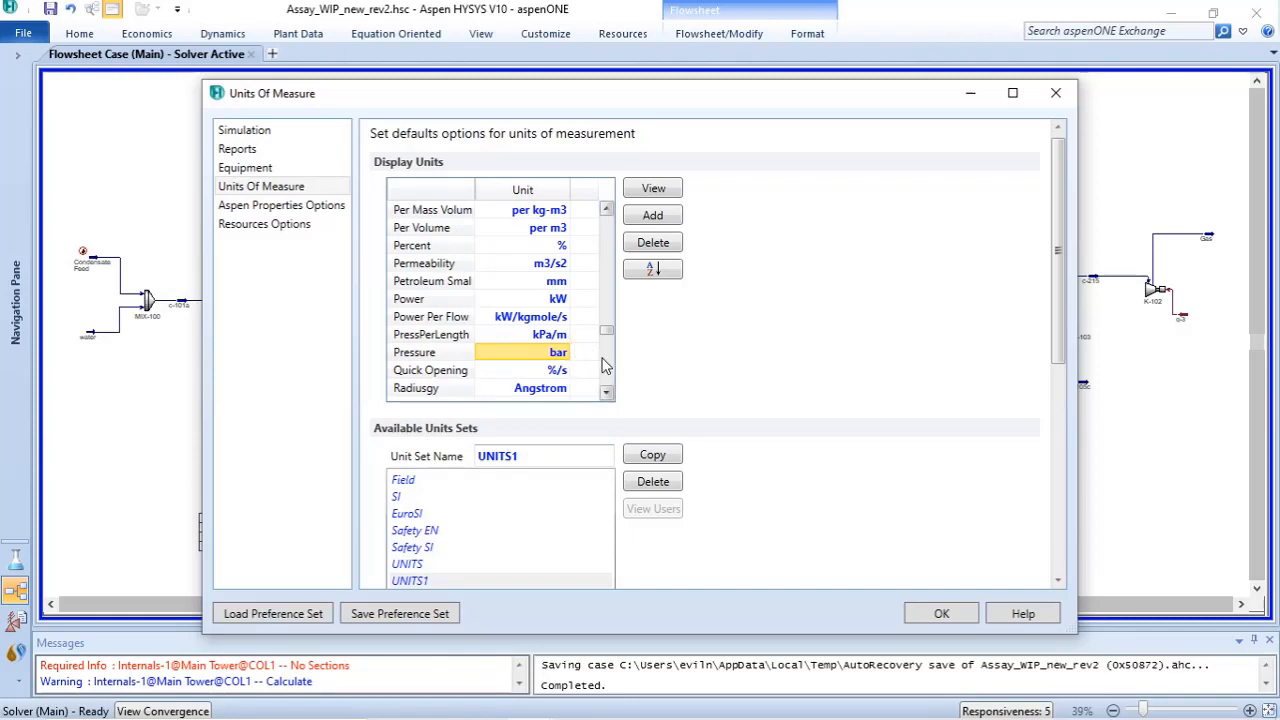
pyautogui.click(565, 353)
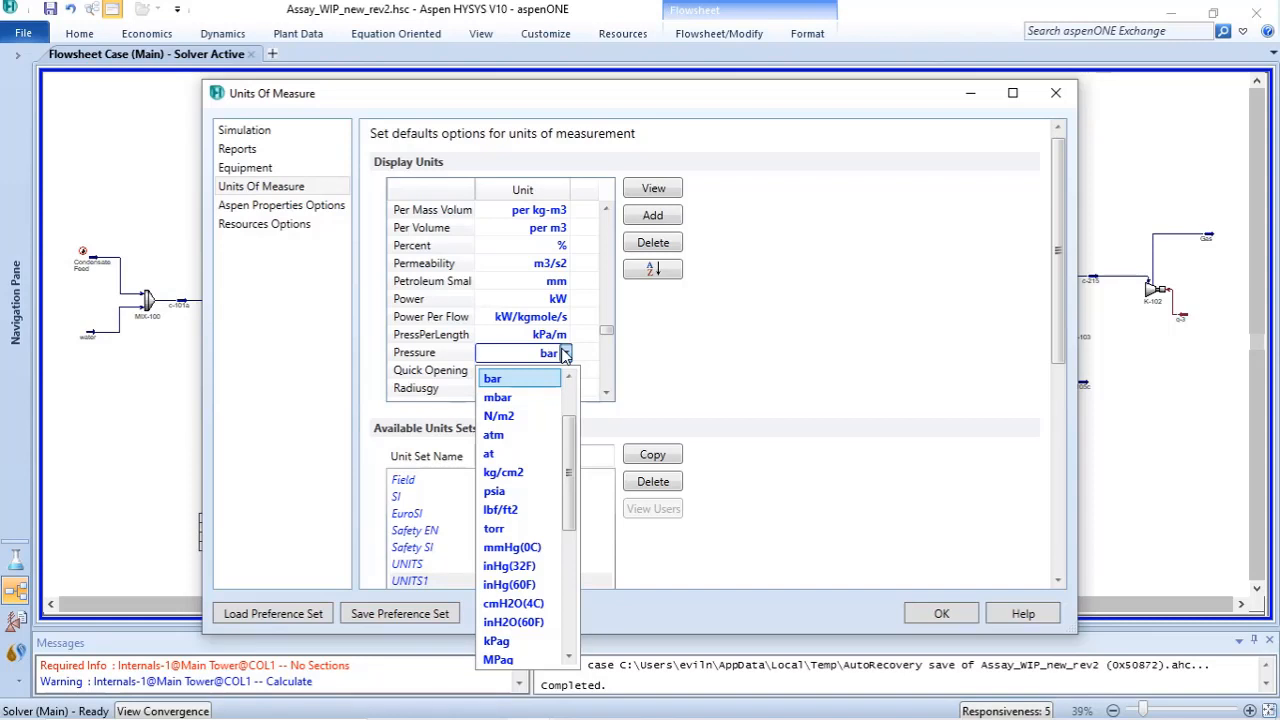
pyautogui.click(805, 379)
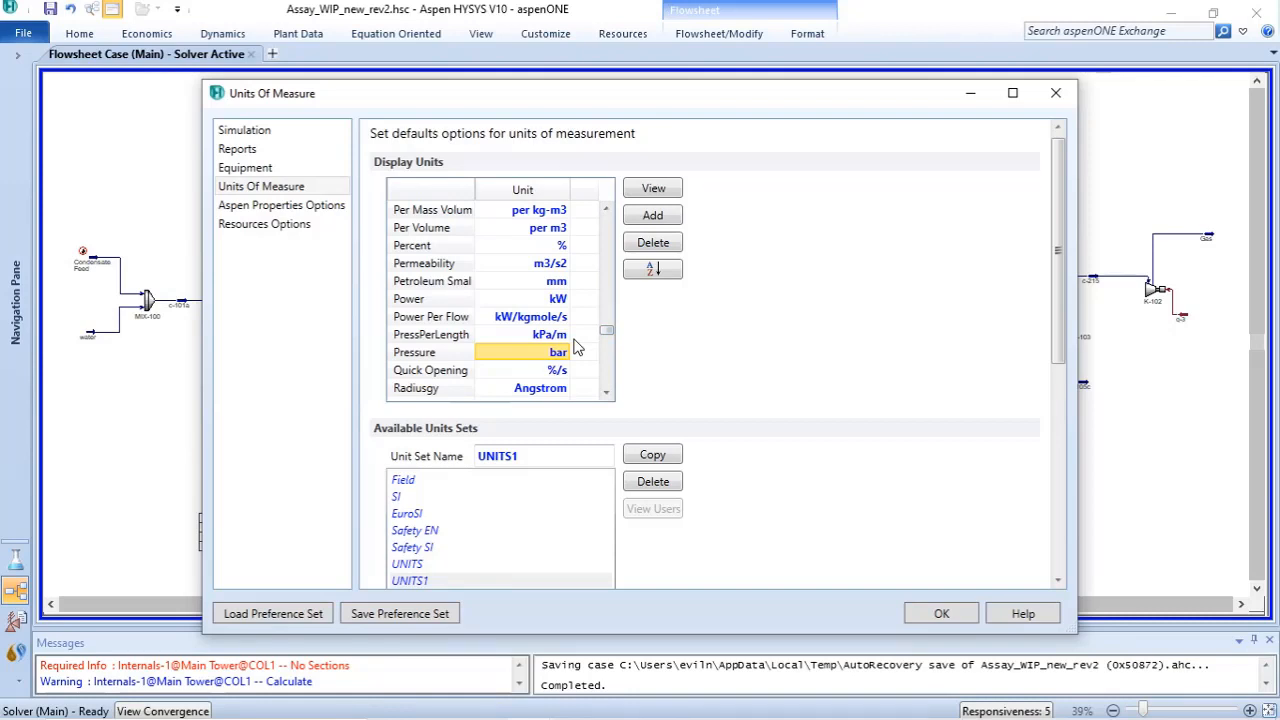
# Step: Set the Molar Flow display unit of the UNITS1 unit set to Nm3/h(gas) and close the unit settings
pyautogui.scroll(4, 575, 347)
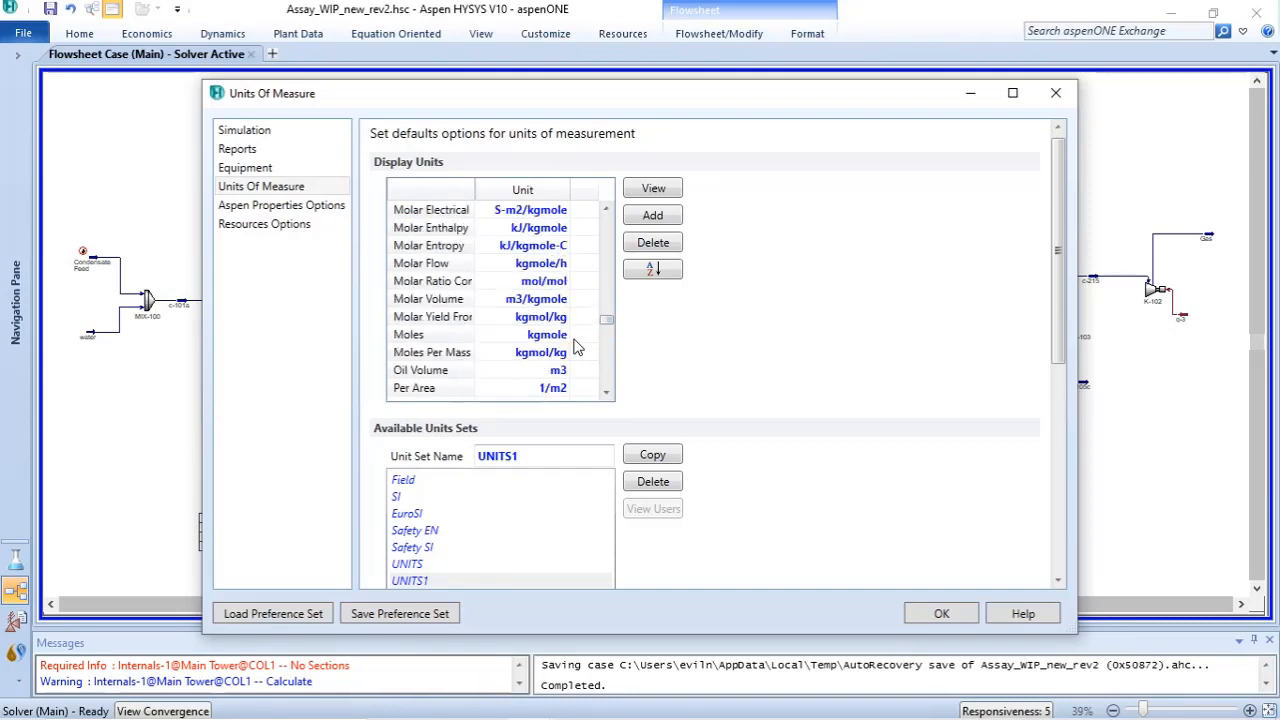
pyautogui.scroll(2, 575, 347)
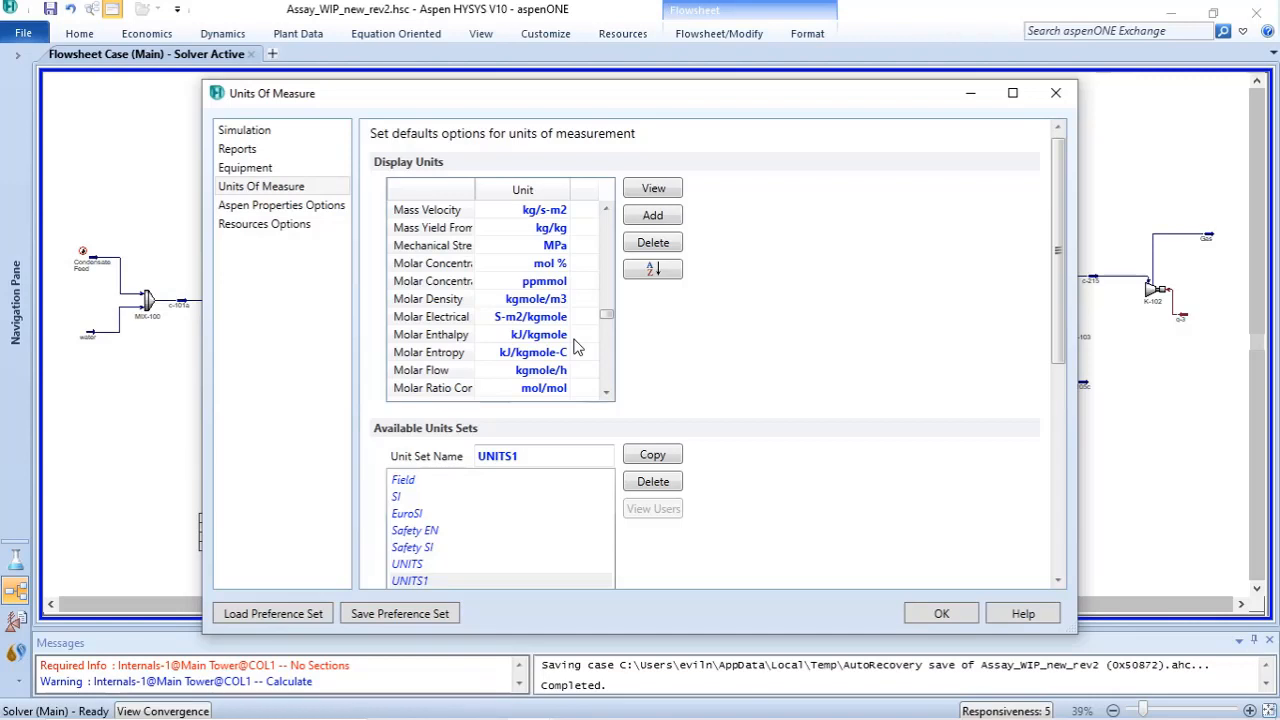
pyautogui.click(566, 372)
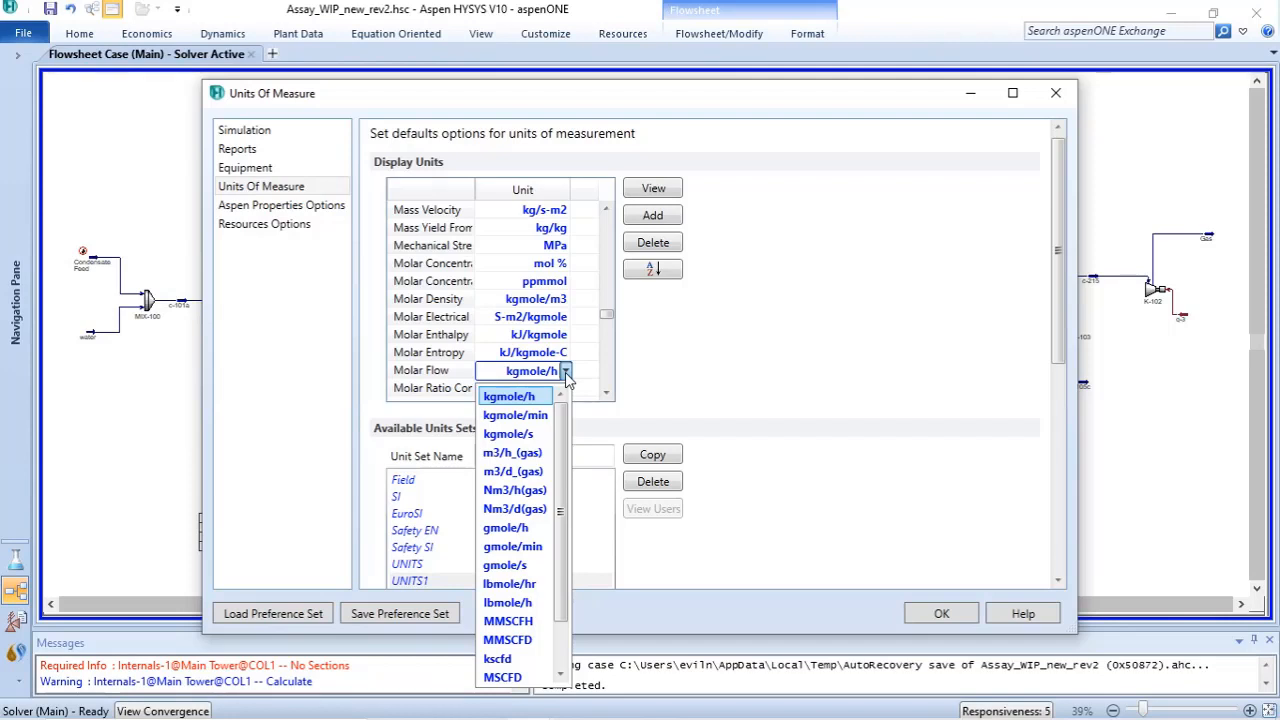
pyautogui.click(513, 490)
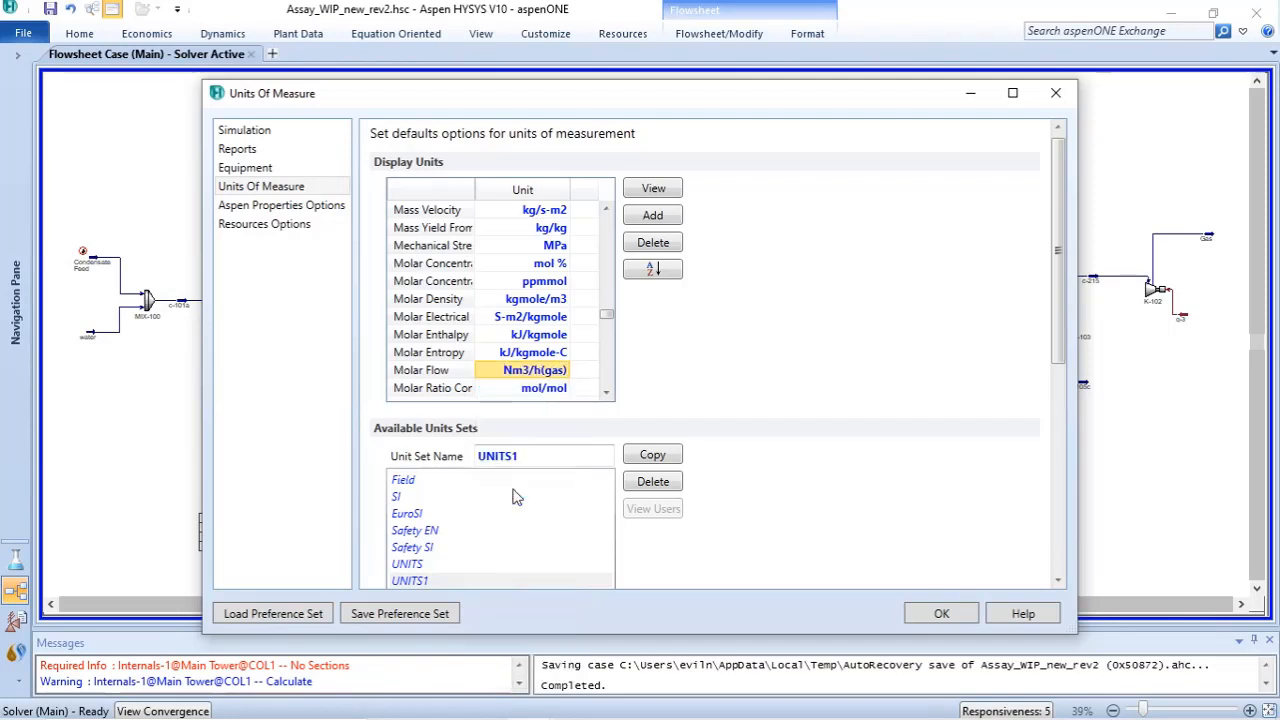
pyautogui.press('Return')
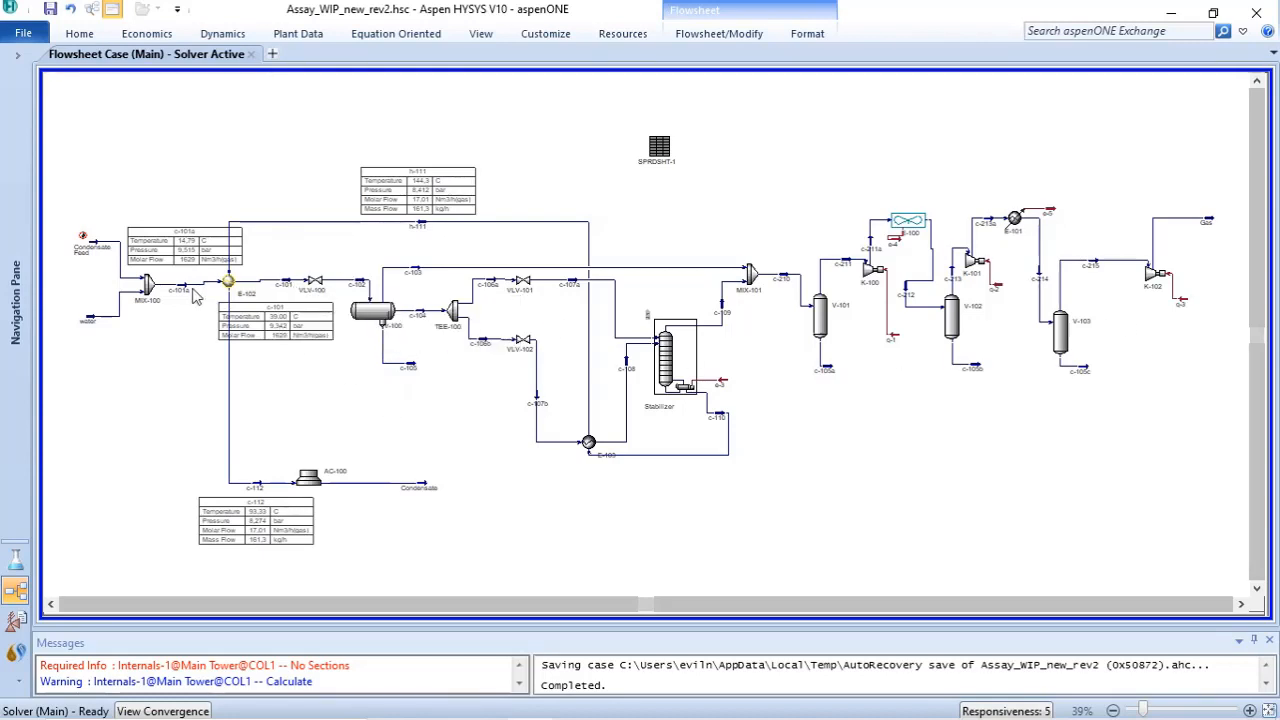
# Step: Examine the inlet and outlet stream conditions in the worksheet of heat exchanger E-102, including temperatures, pressures and flows
pyautogui.moveTo(236, 288)
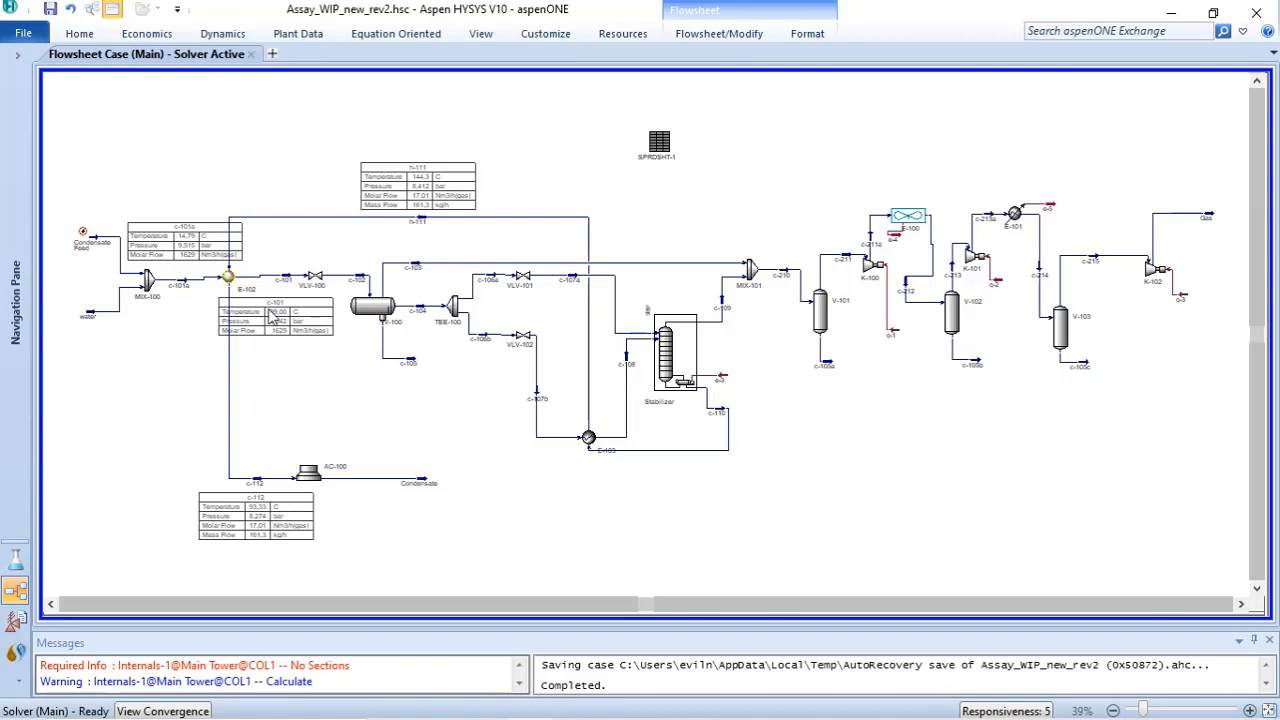
pyautogui.click(229, 280)
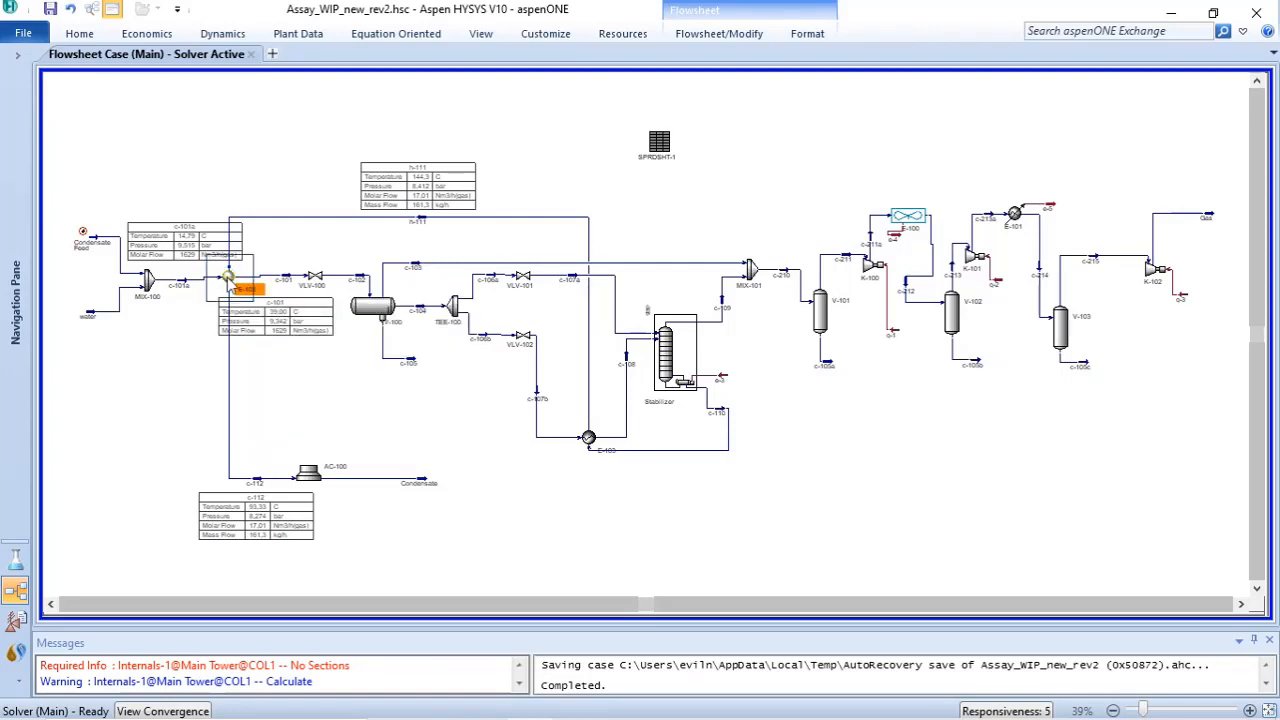
pyautogui.doubleClick(229, 280)
pyautogui.moveTo(320, 234); pyautogui.dragTo(569, 64)
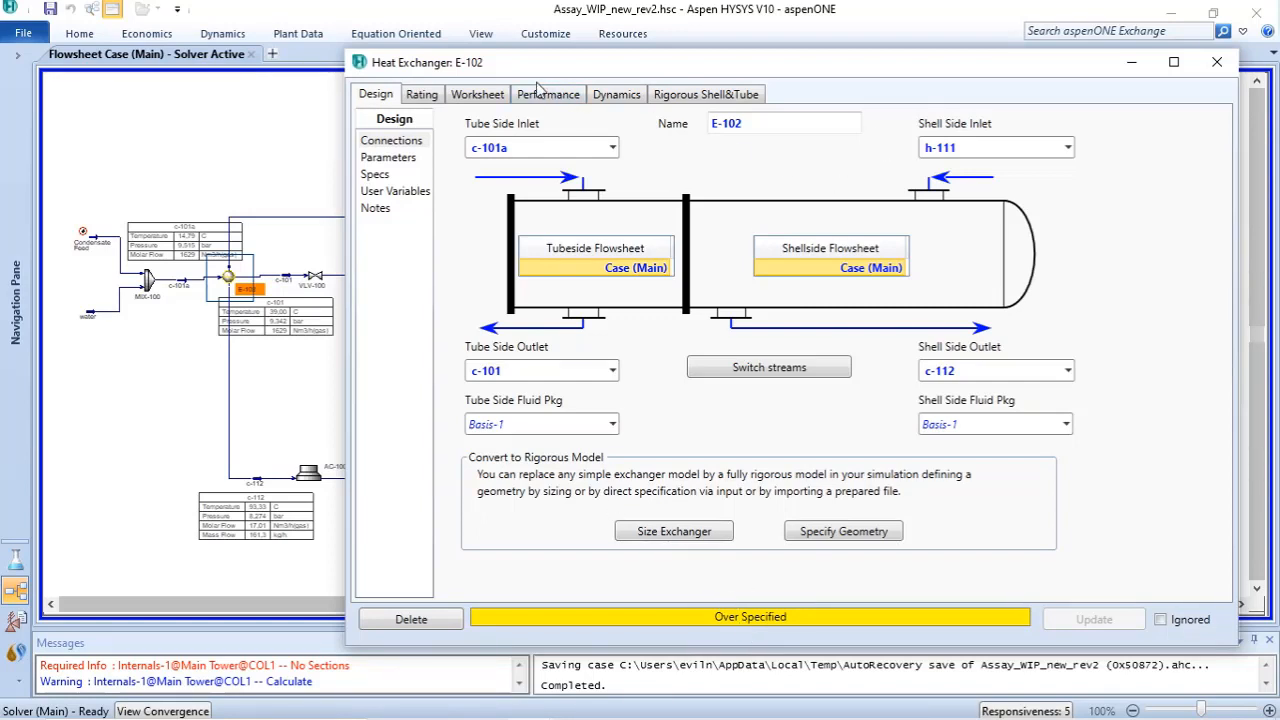
pyautogui.click(478, 96)
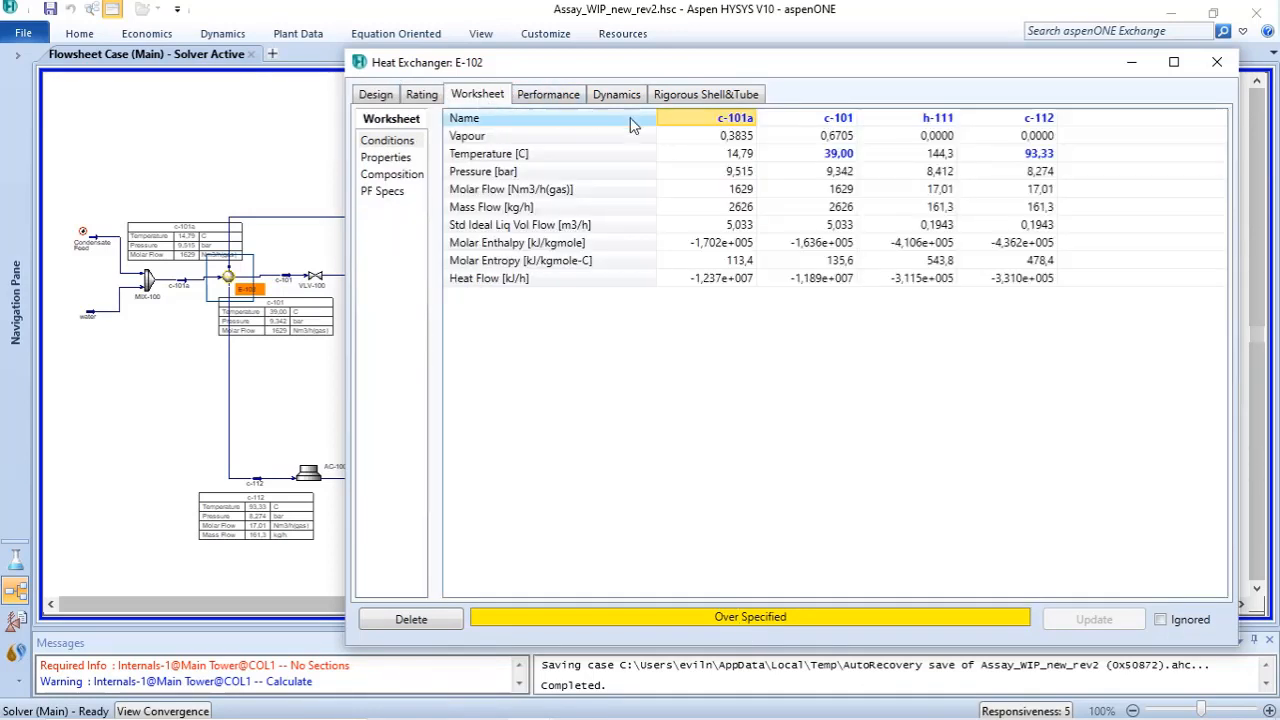
pyautogui.moveTo(712, 178)
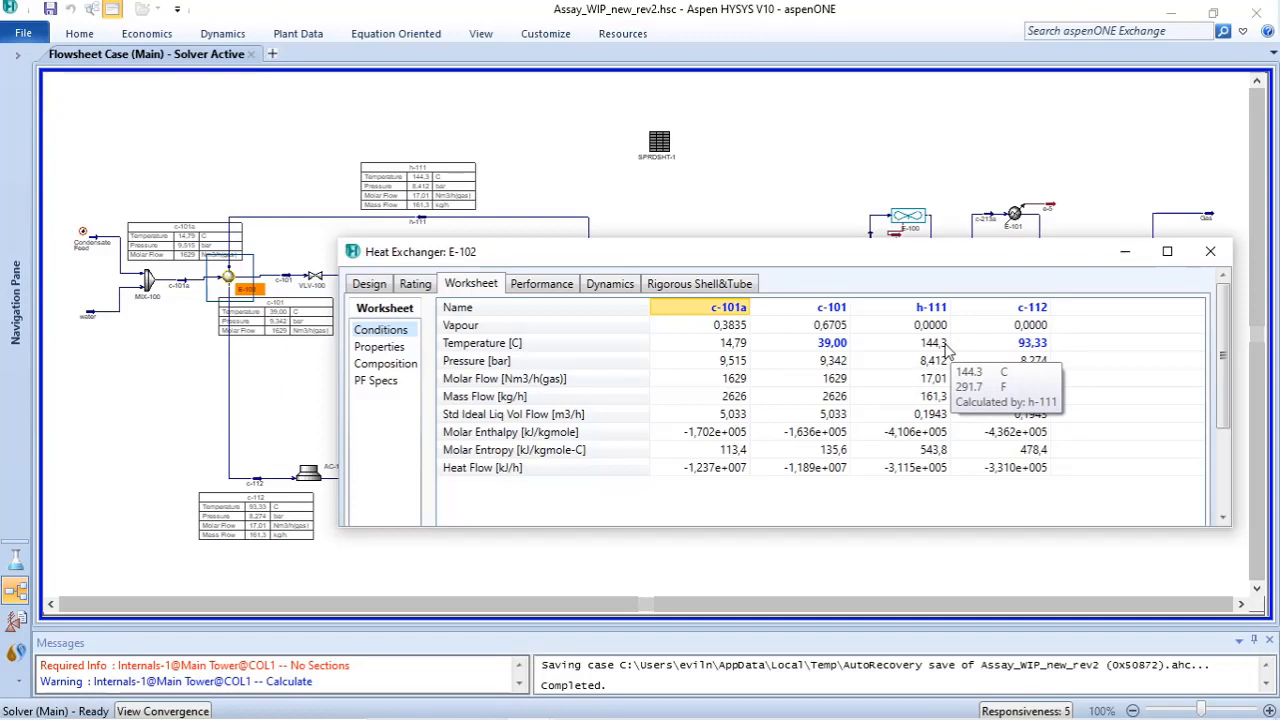
pyautogui.moveTo(1225, 364); pyautogui.dragTo(1192, 490)
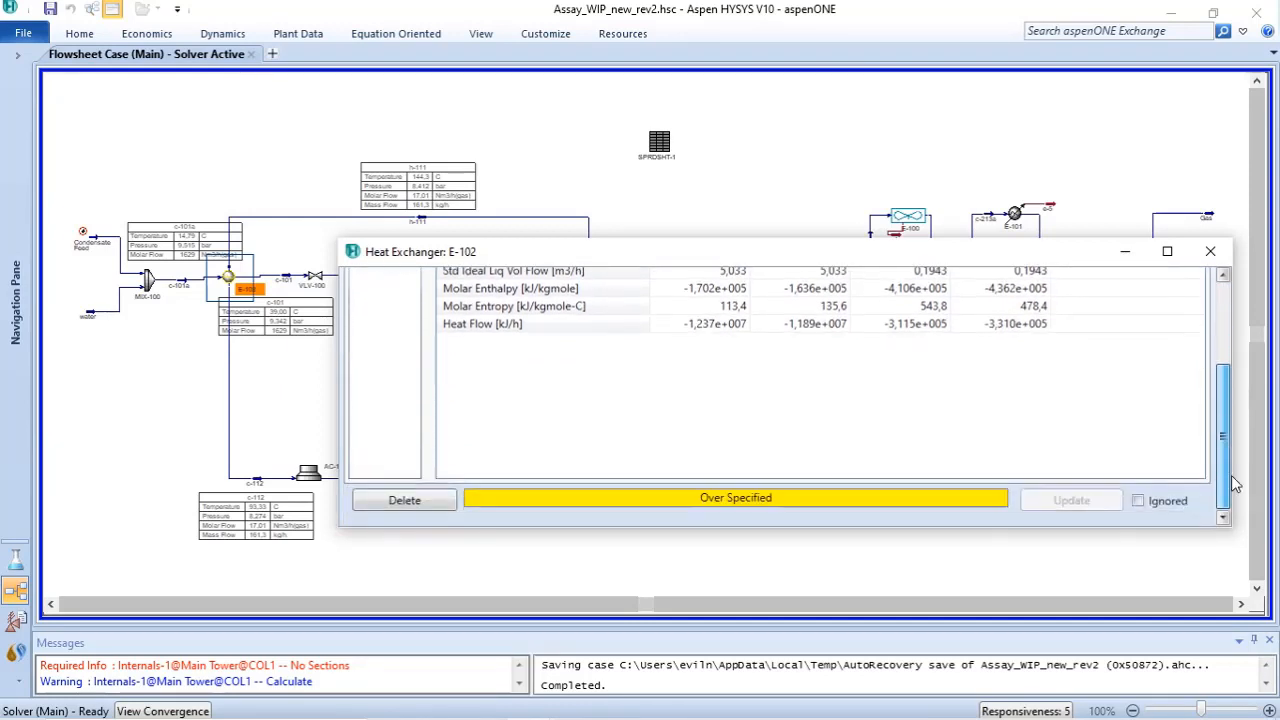
pyautogui.scroll(5, 1080, 380)
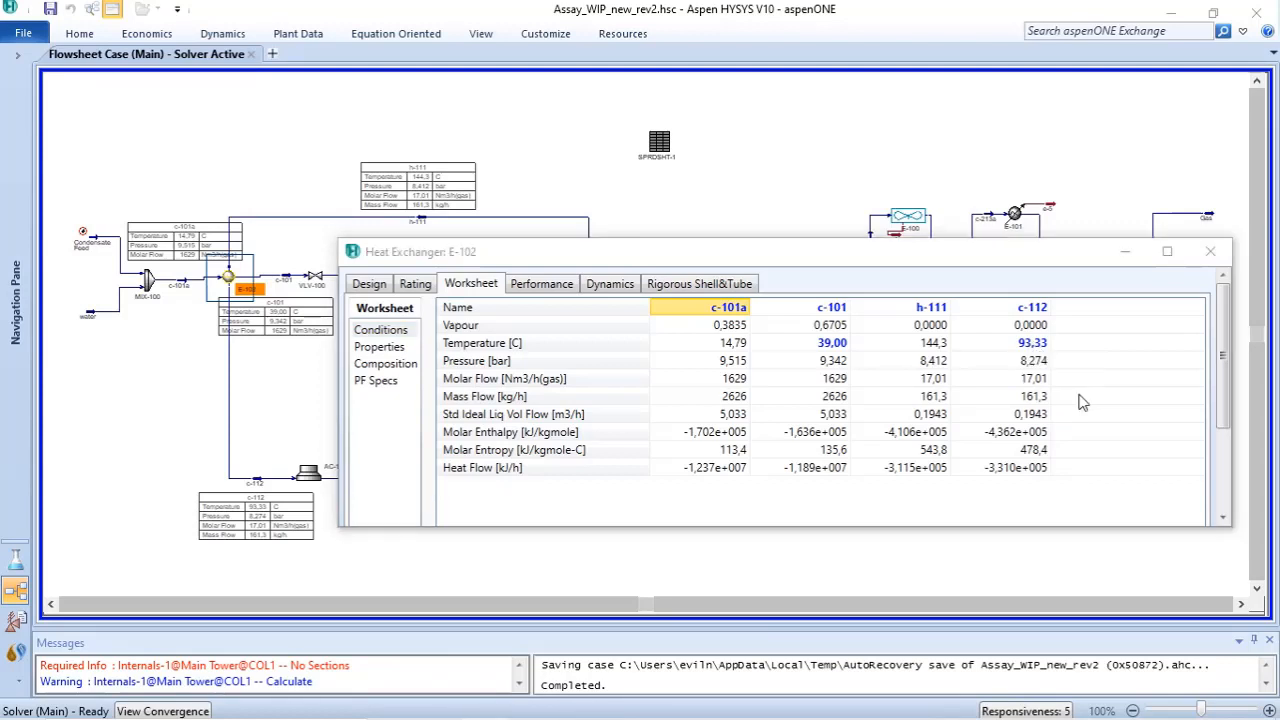
pyautogui.click(1210, 251)
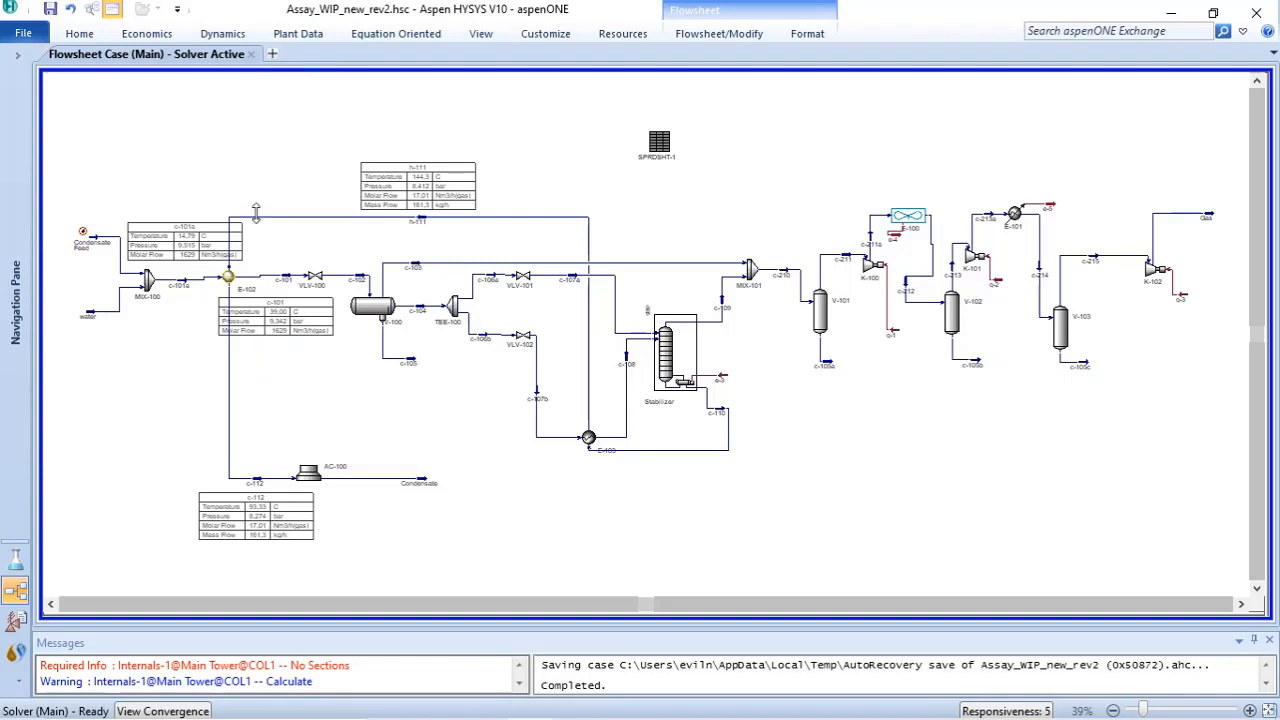
# Step: Show the Model Palette and place a Heater in the empty area above the c-101a property table
pyautogui.click(481, 33)
pyautogui.click(251, 74)
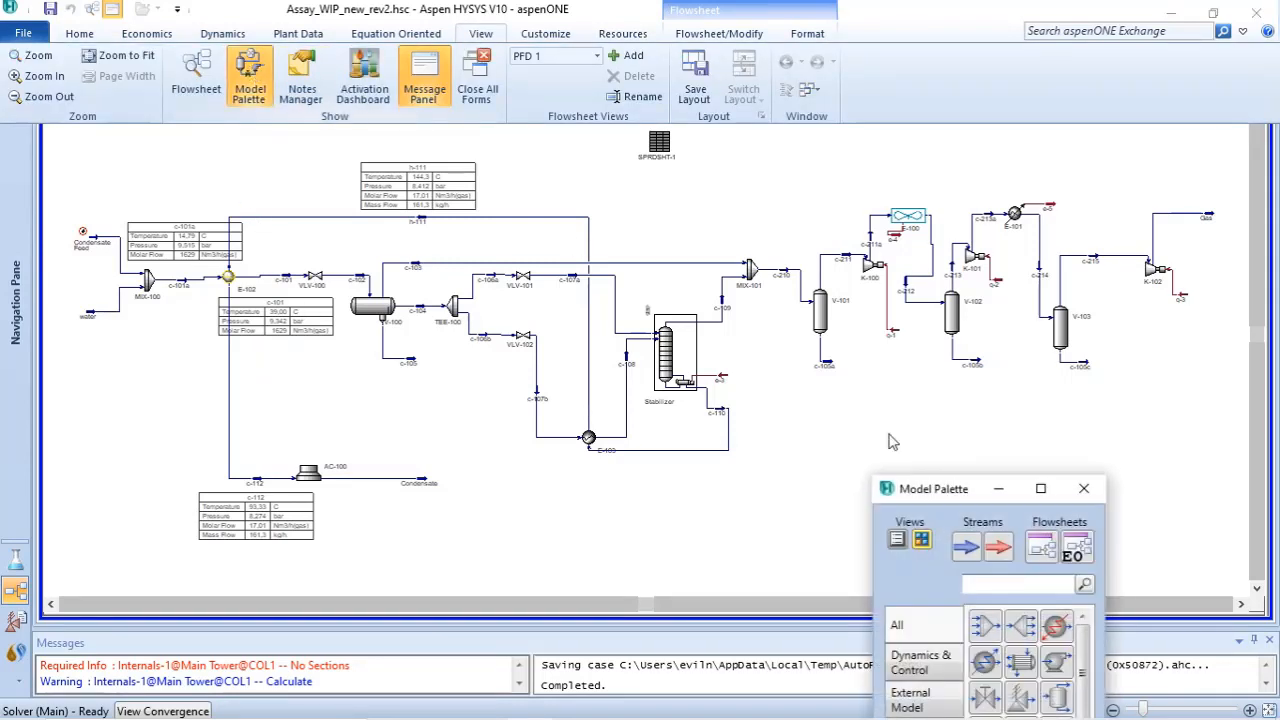
pyautogui.click(953, 452)
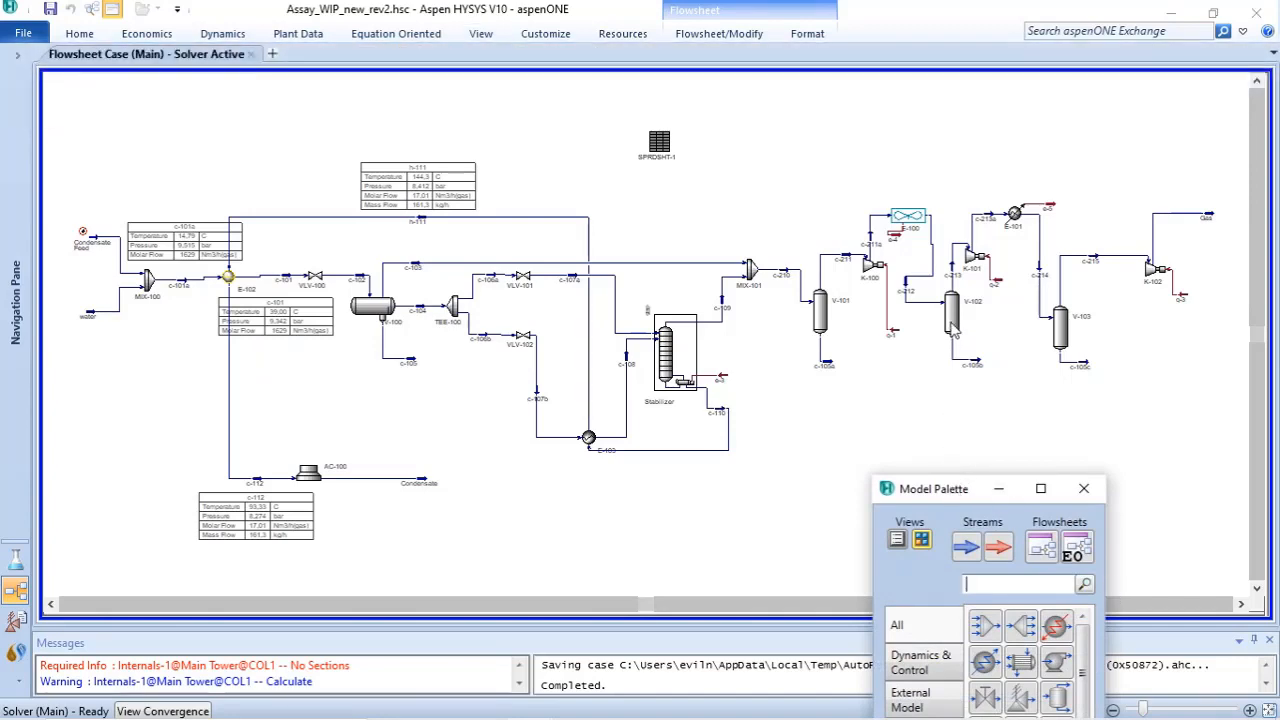
pyautogui.moveTo(946, 491); pyautogui.dragTo(976, 103)
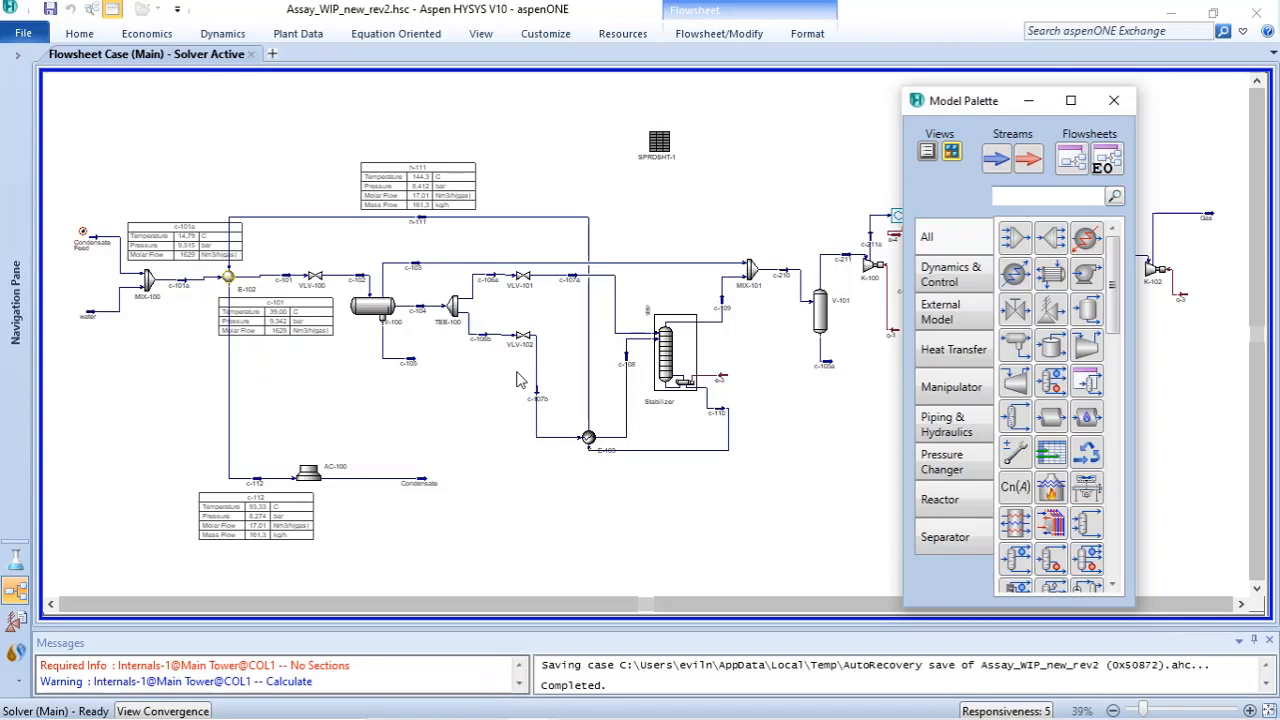
pyautogui.doubleClick(1100, 255)
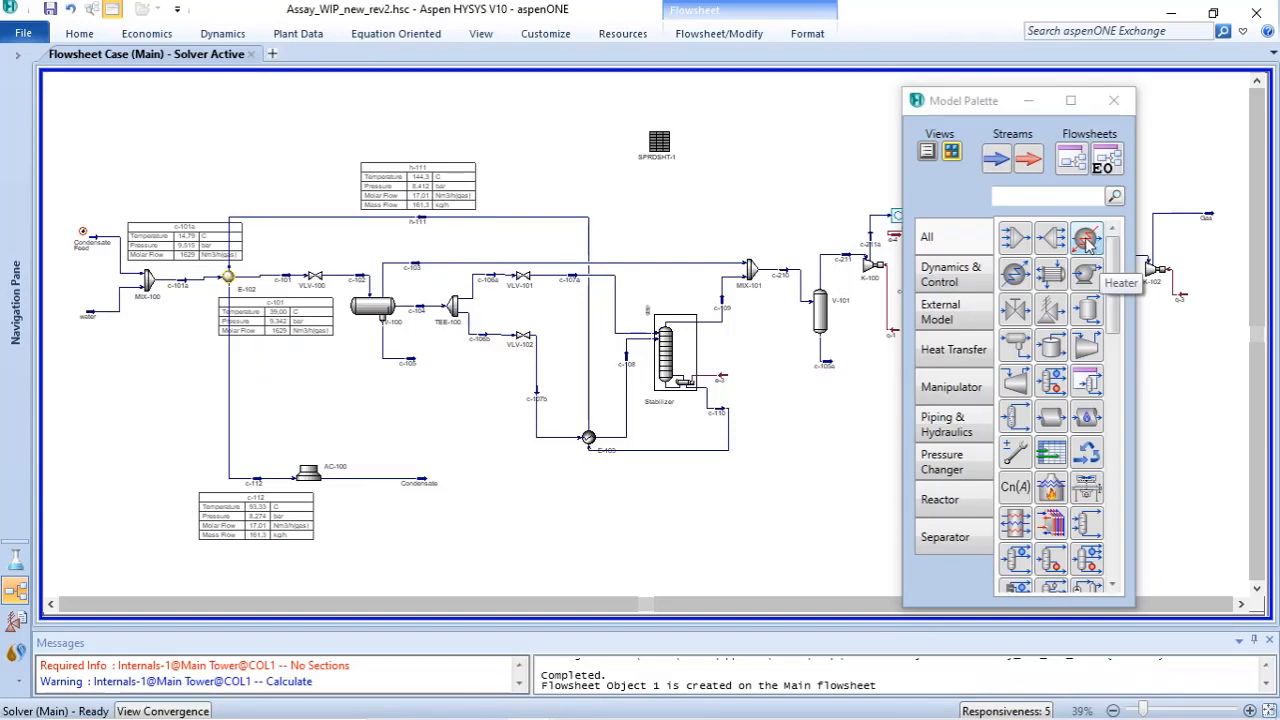
pyautogui.click(1088, 243)
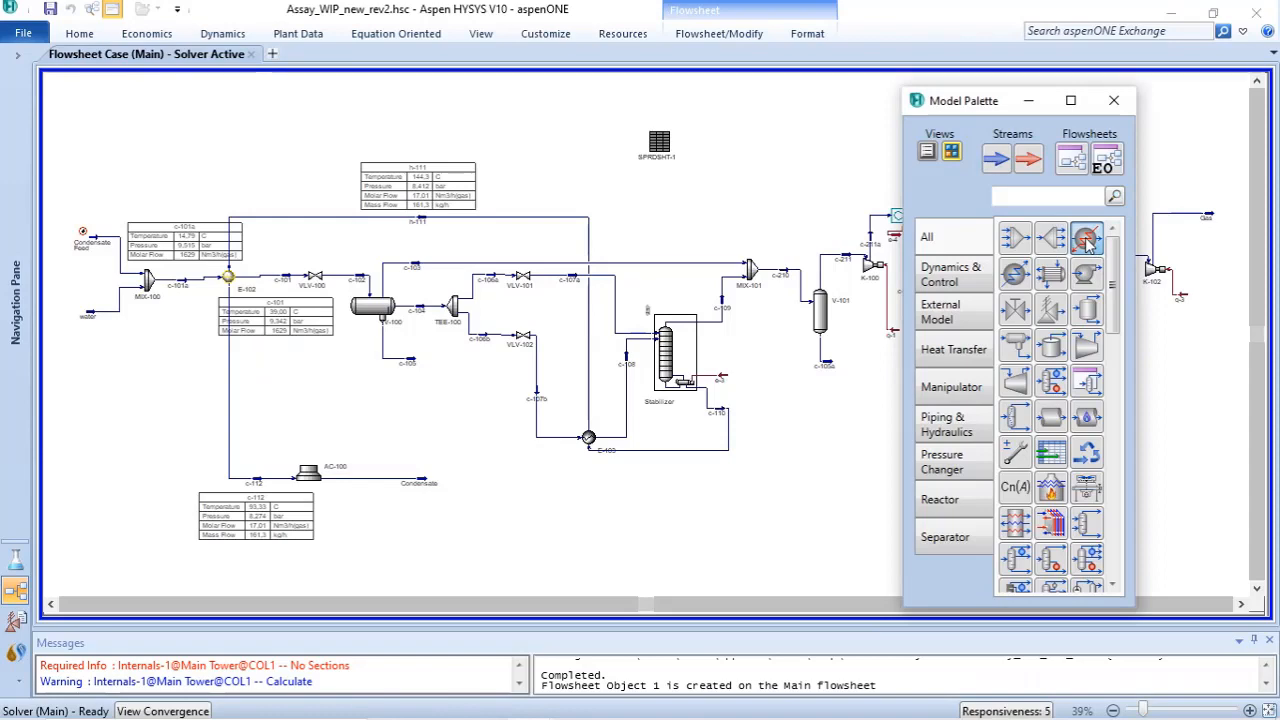
pyautogui.click(187, 140)
# Step: Connect heater E-104 with inlet stream c-101a1, outlet stream c-1011 and energy stream Q1
pyautogui.doubleClick(187, 140)
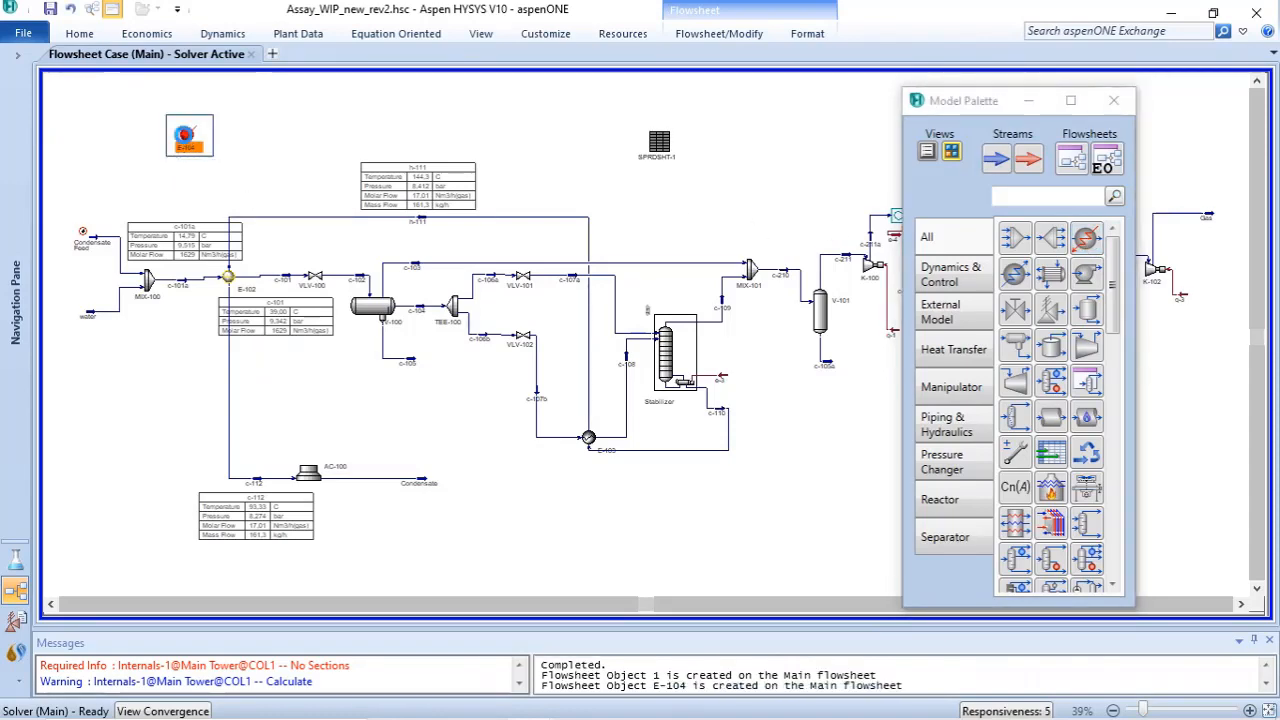
pyautogui.moveTo(470, 280); pyautogui.dragTo(700, 128)
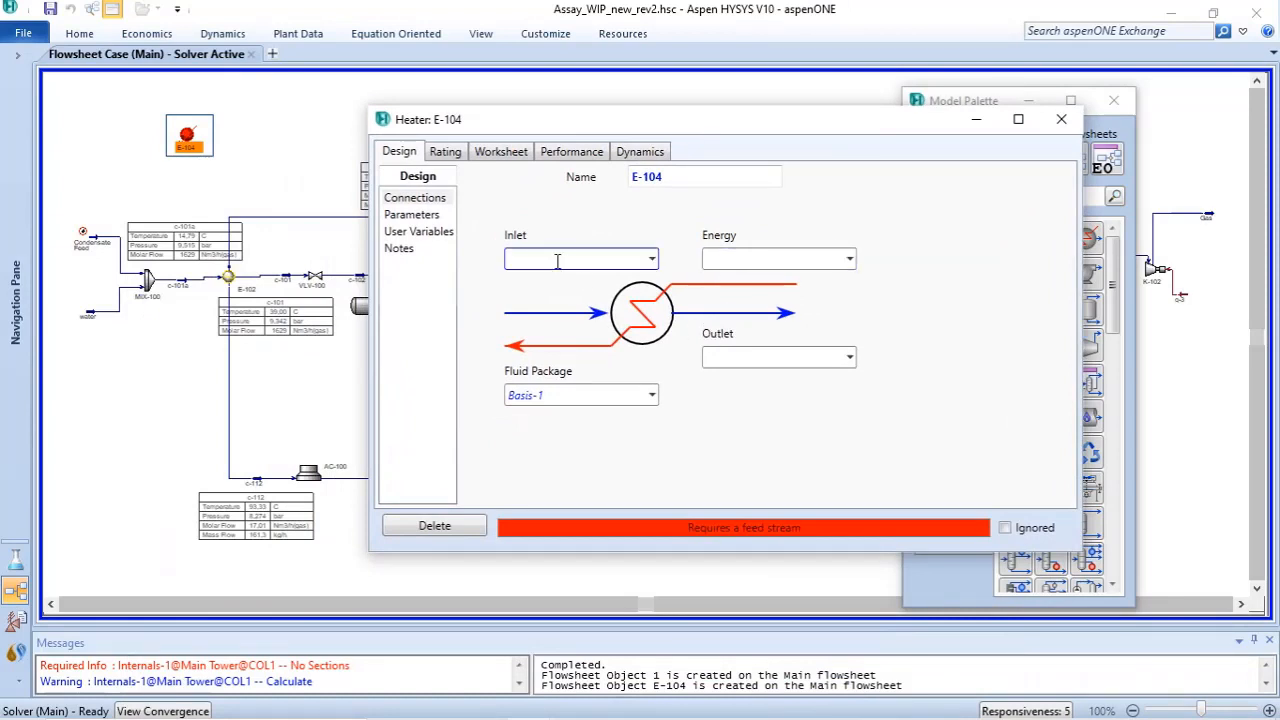
pyautogui.write('c-101a1')
pyautogui.press('Tab')
pyautogui.write('c-1011')
pyautogui.click(710, 252)
pyautogui.write('e1')
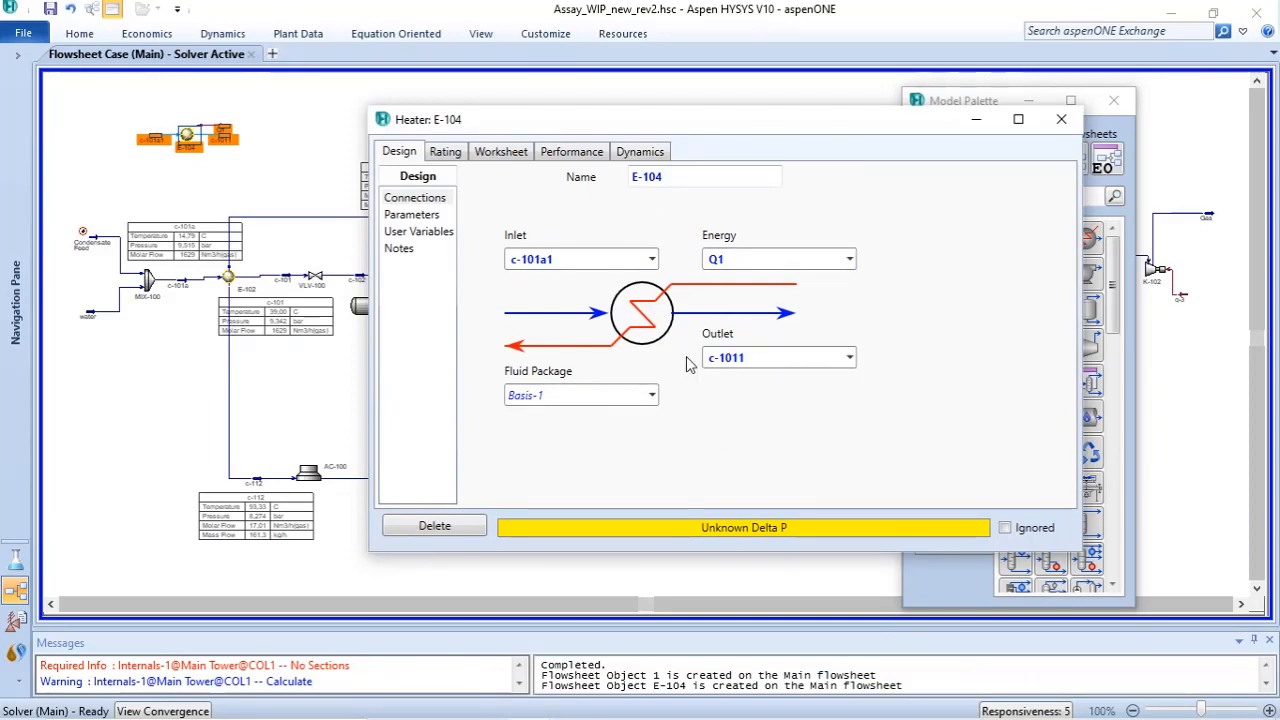
pyautogui.click(277, 178)
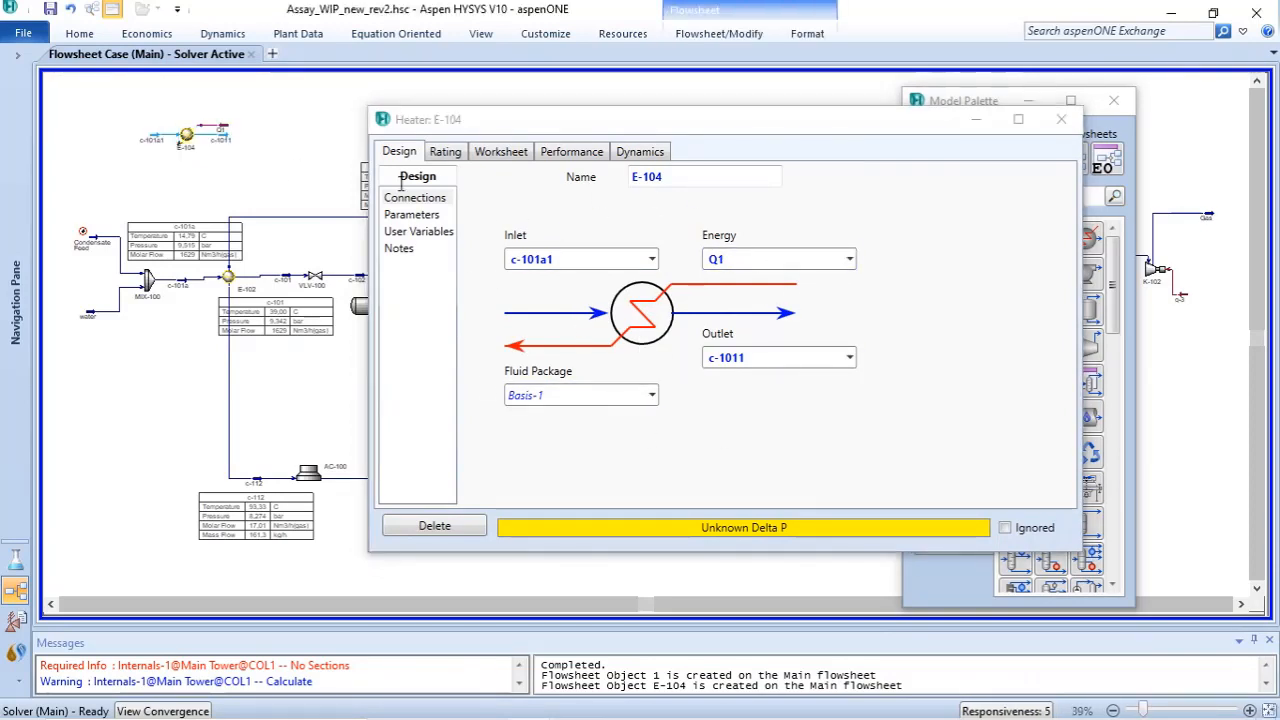
pyautogui.click(1061, 119)
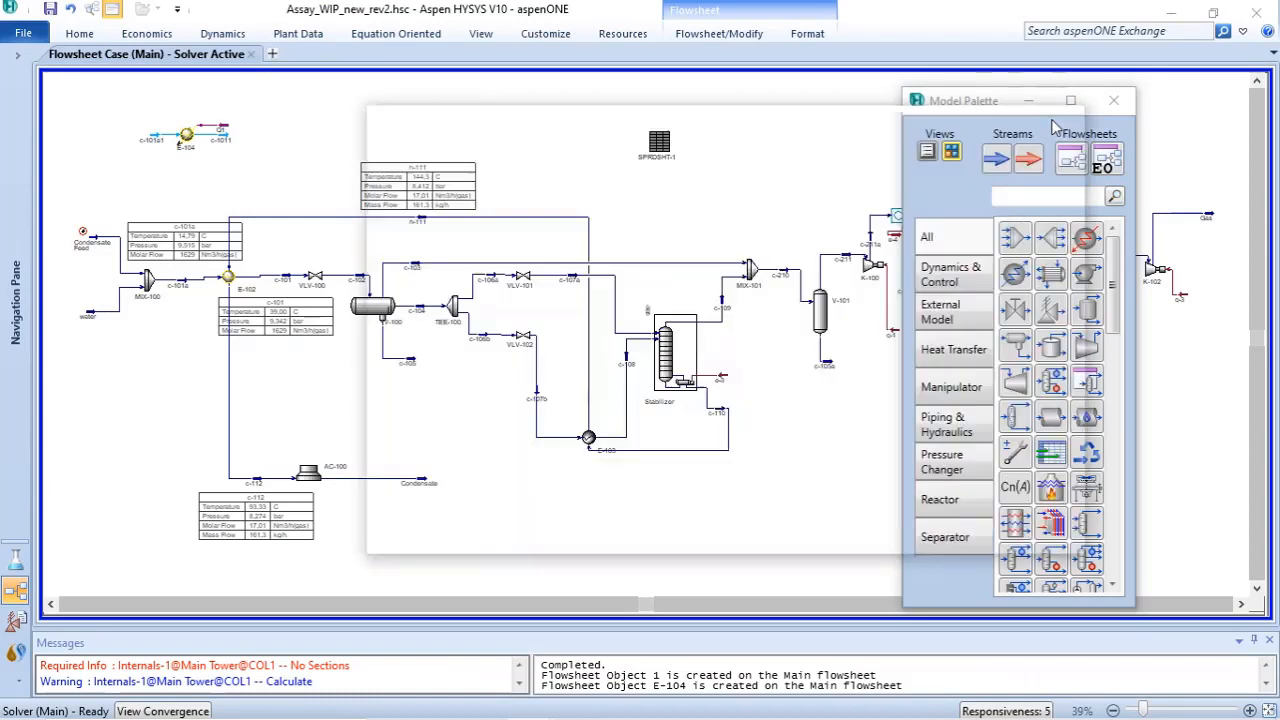
# Step: Define stream c-101a1 from stream c-101a, copying its temperature, pressure, composition and molar flow
pyautogui.doubleClick(155, 136)
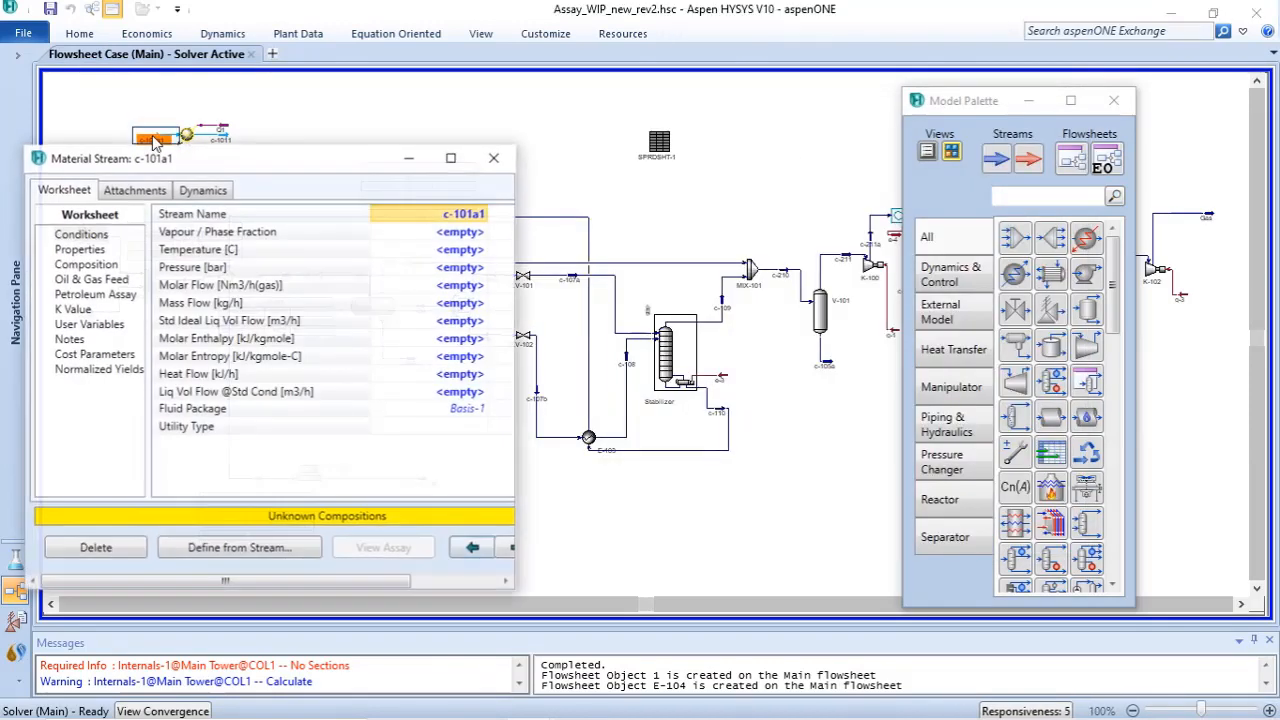
pyautogui.moveTo(199, 166); pyautogui.dragTo(596, 122)
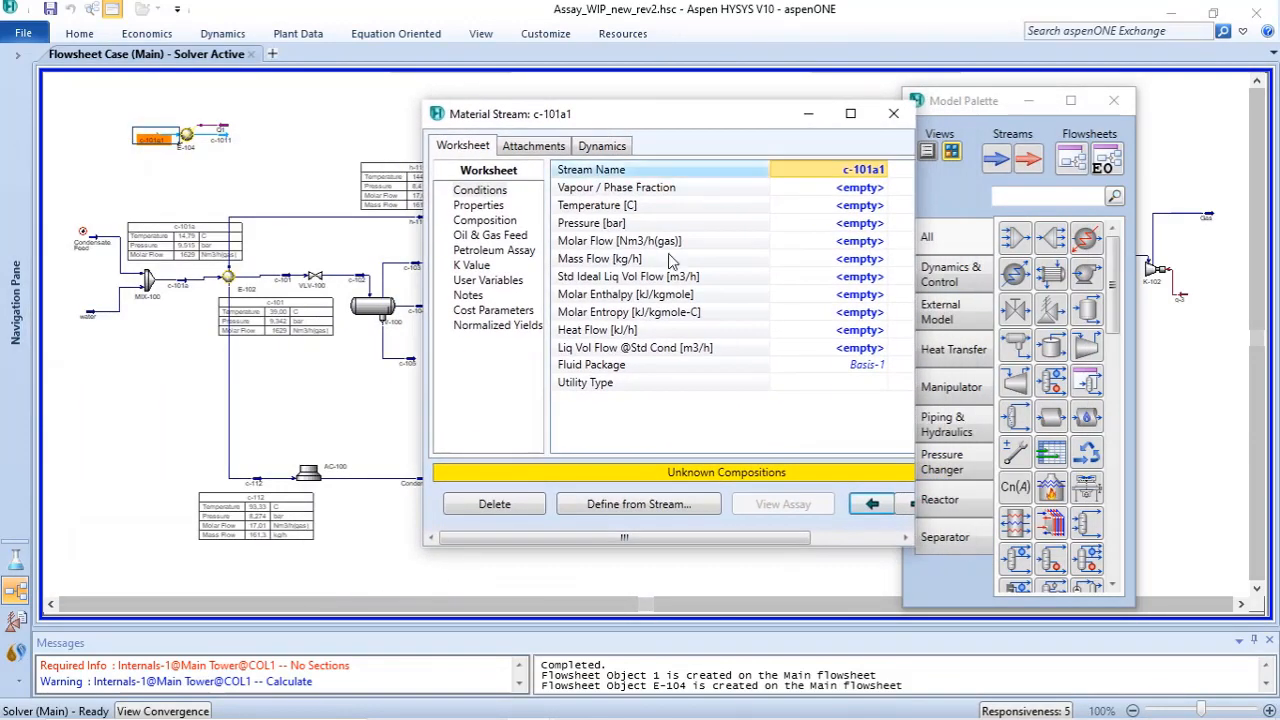
pyautogui.click(652, 506)
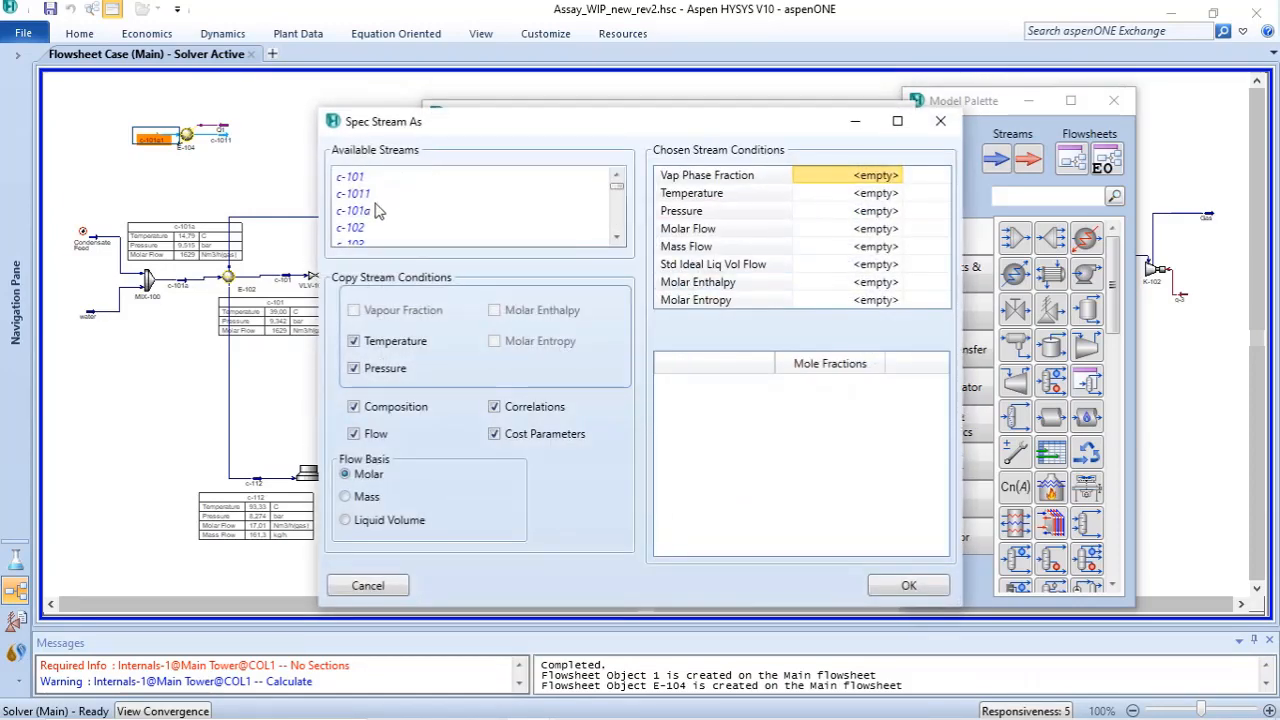
pyautogui.click(378, 210)
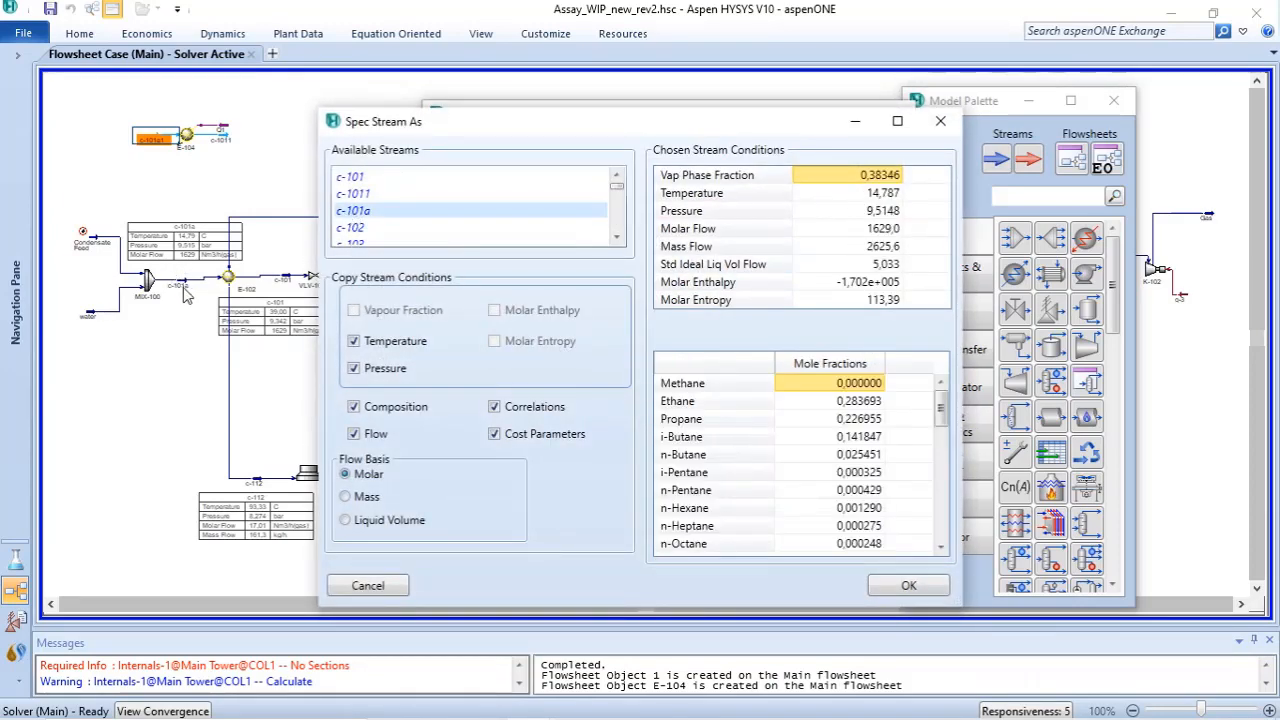
pyautogui.click(906, 585)
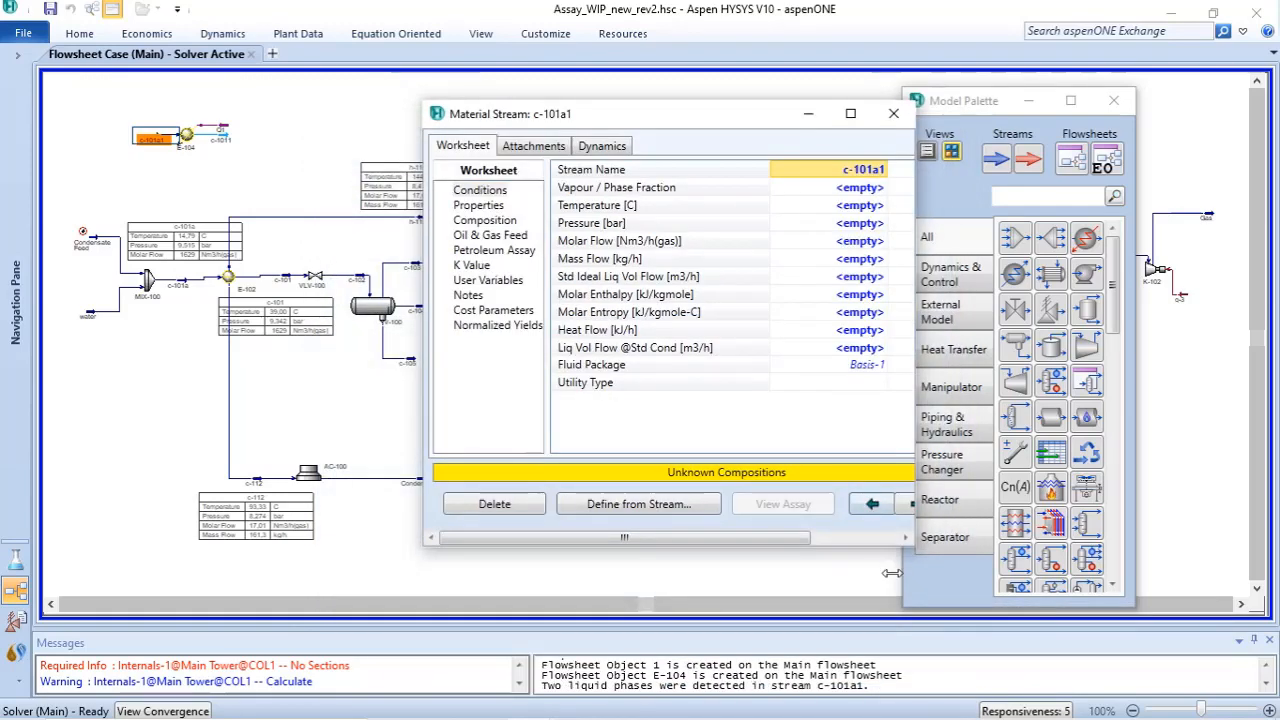
pyautogui.click(894, 113)
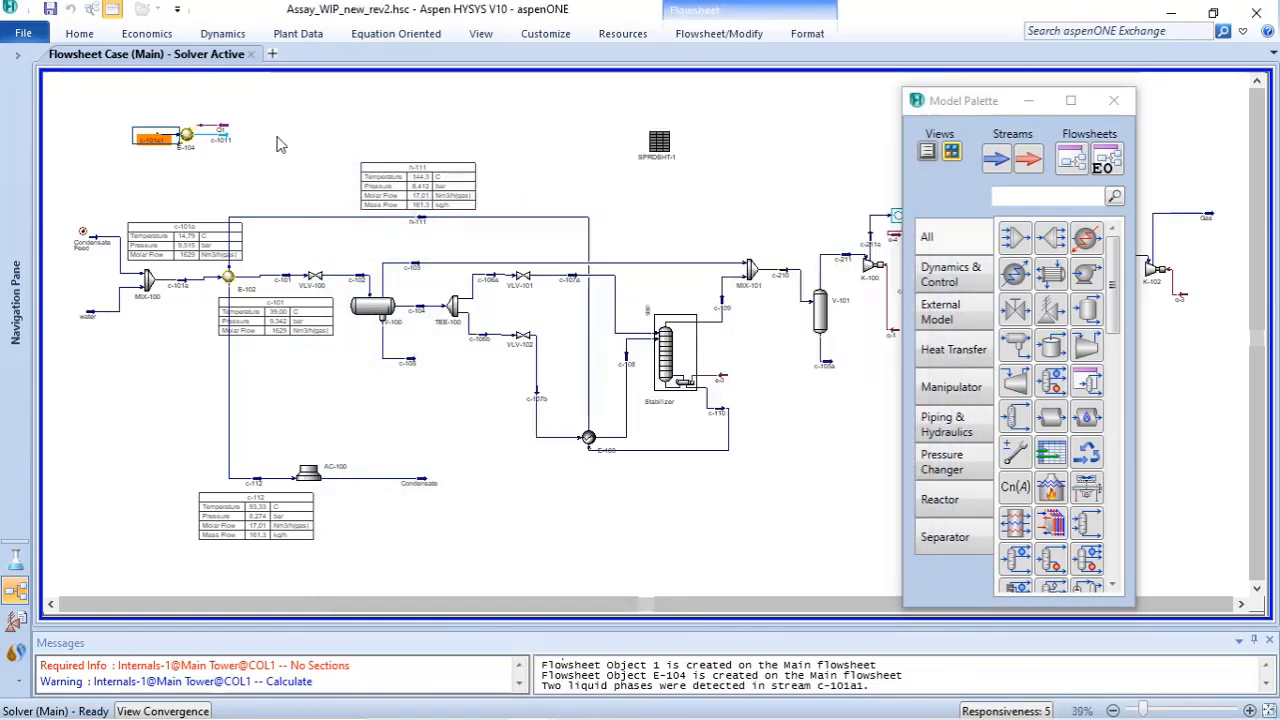
# Step: Open the design parameters of heater E-104, keeping its window clear of exchanger E-102 in the flowsheet
pyautogui.click(200, 142)
pyautogui.moveTo(208, 138)
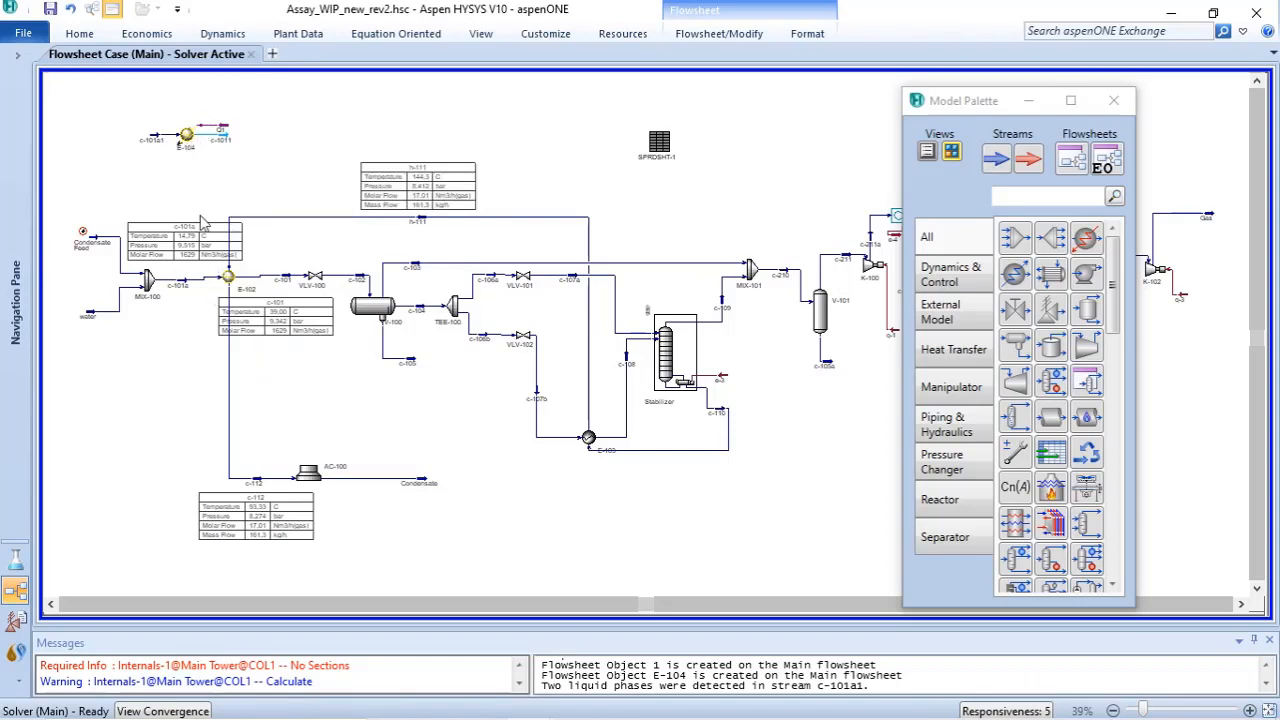
pyautogui.doubleClick(183, 145)
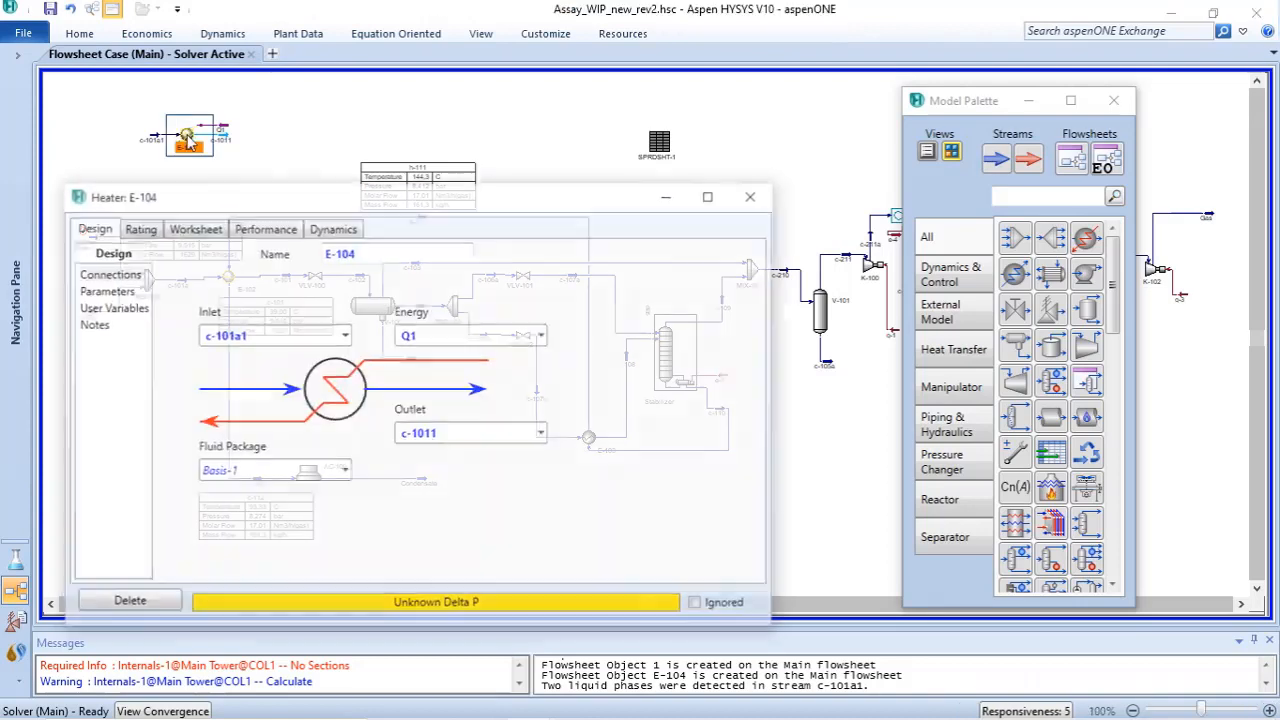
pyautogui.moveTo(360, 195); pyautogui.dragTo(789, 106)
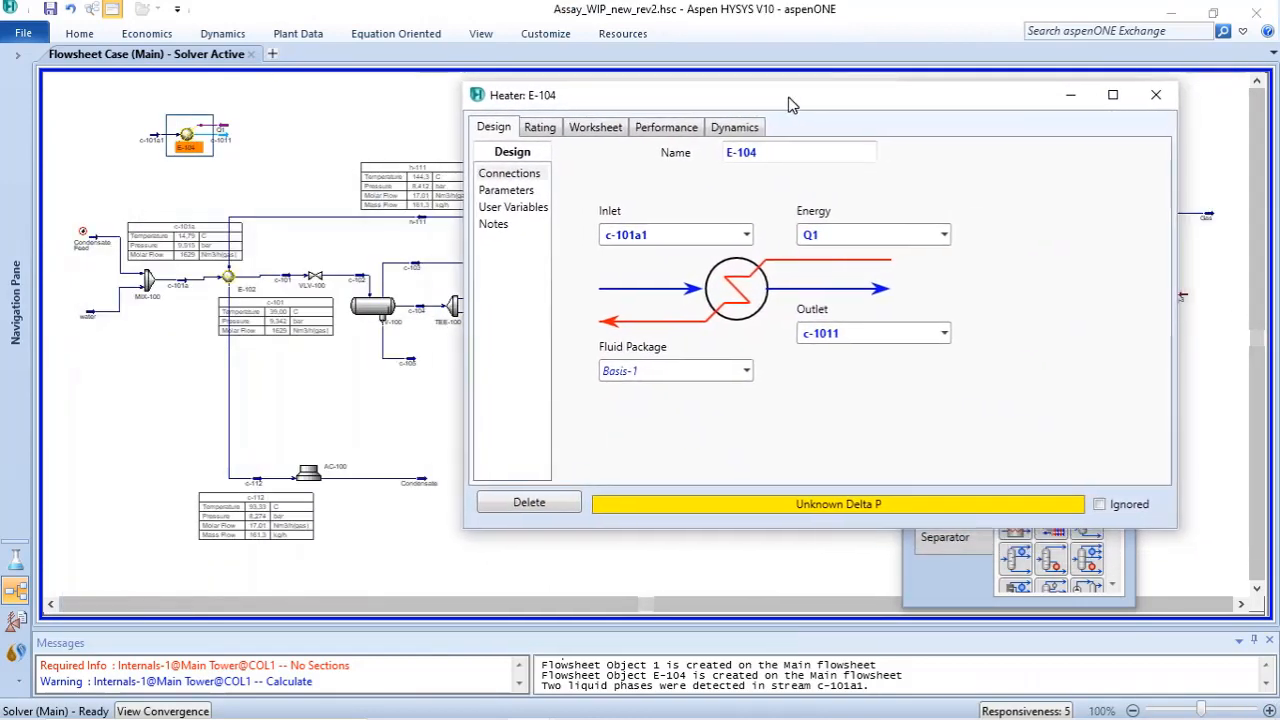
pyautogui.click(510, 190)
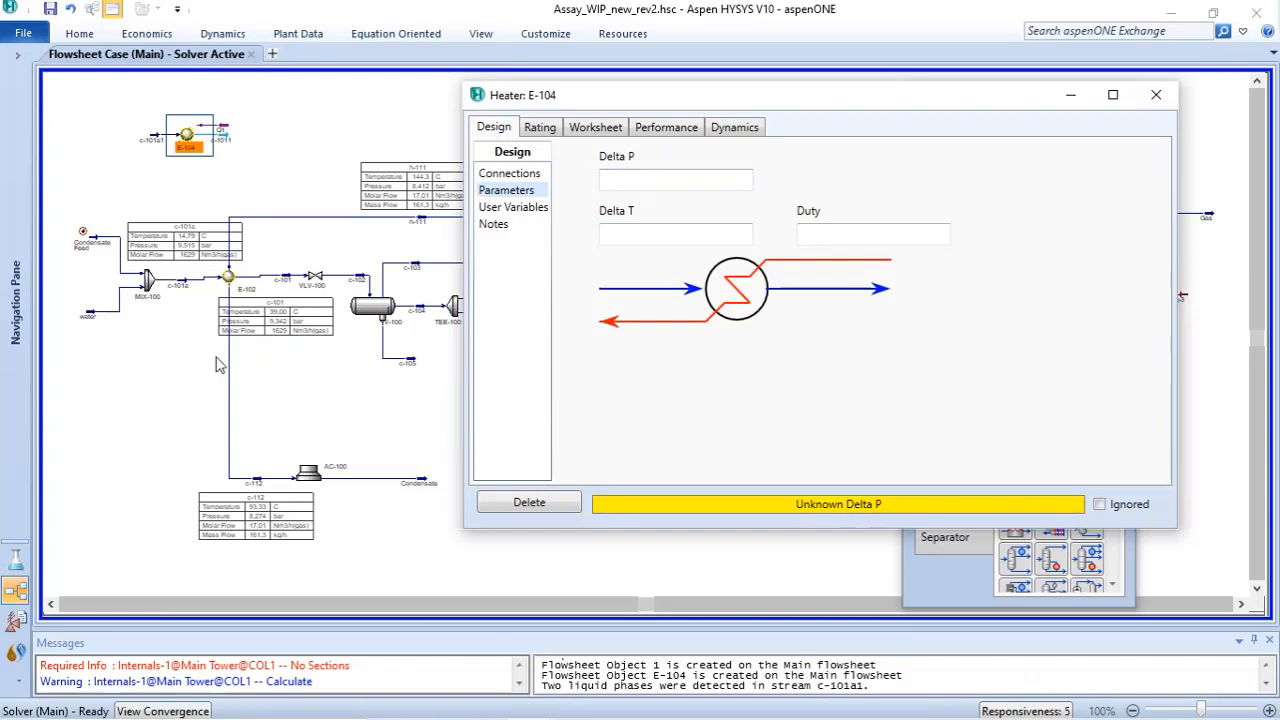
# Step: Open the design parameters of heat exchanger E-102 to check its specified pressure drops
pyautogui.doubleClick(229, 277)
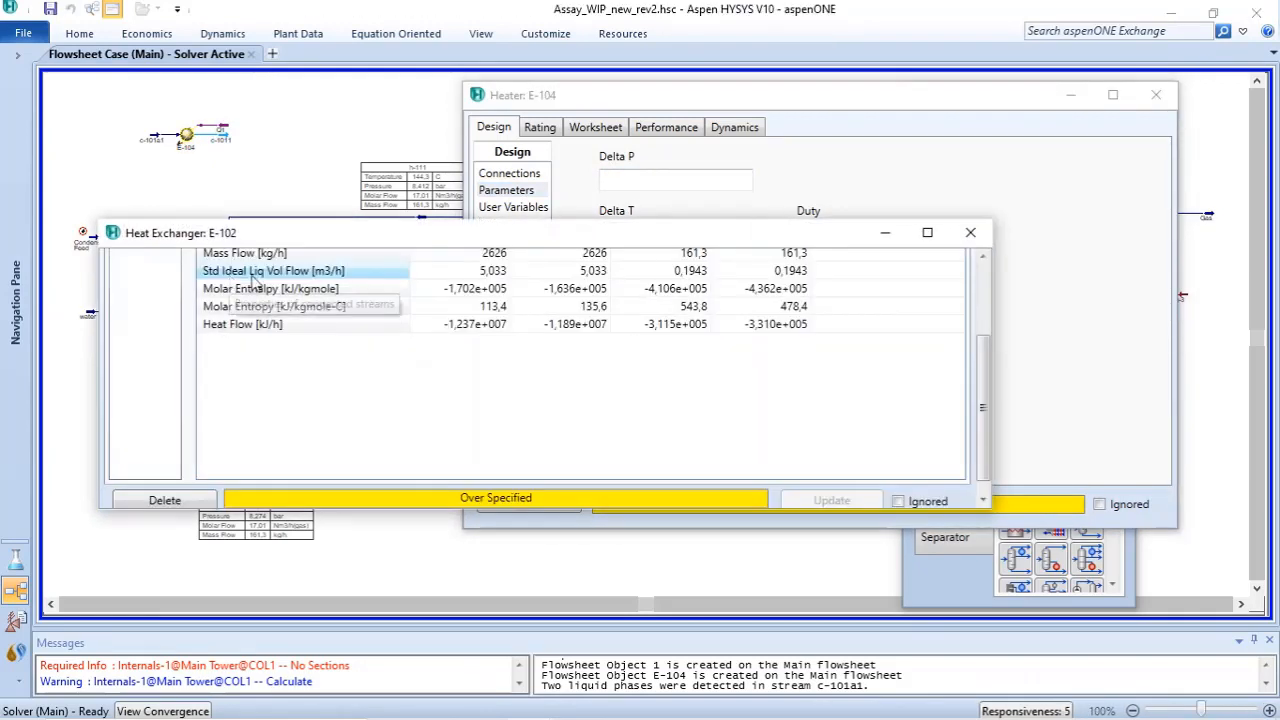
pyautogui.scroll(3, 985, 392)
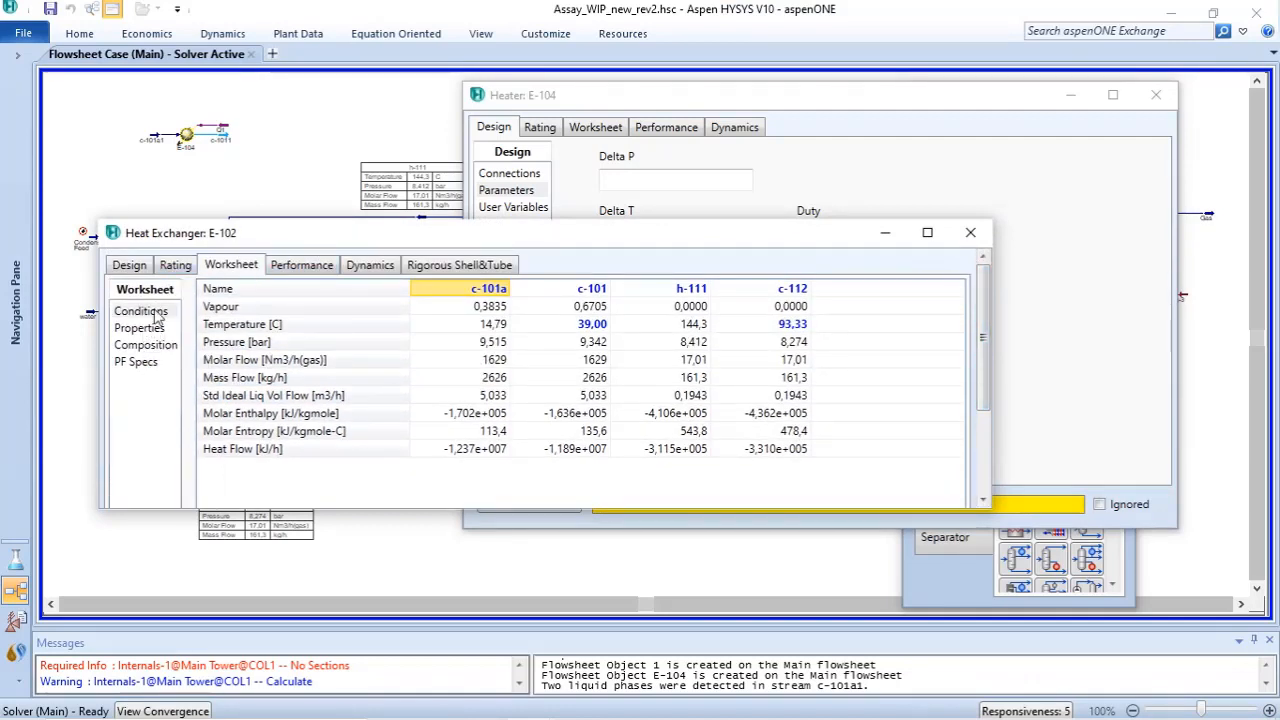
pyautogui.click(129, 266)
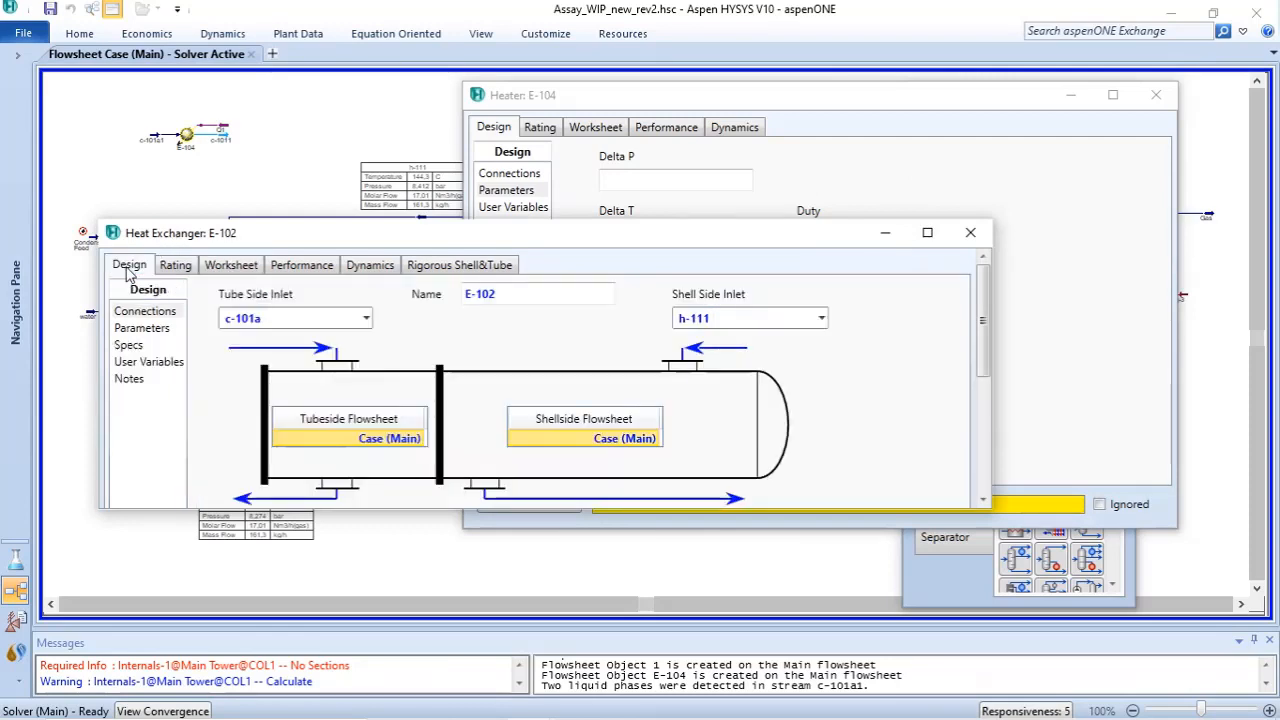
pyautogui.click(143, 329)
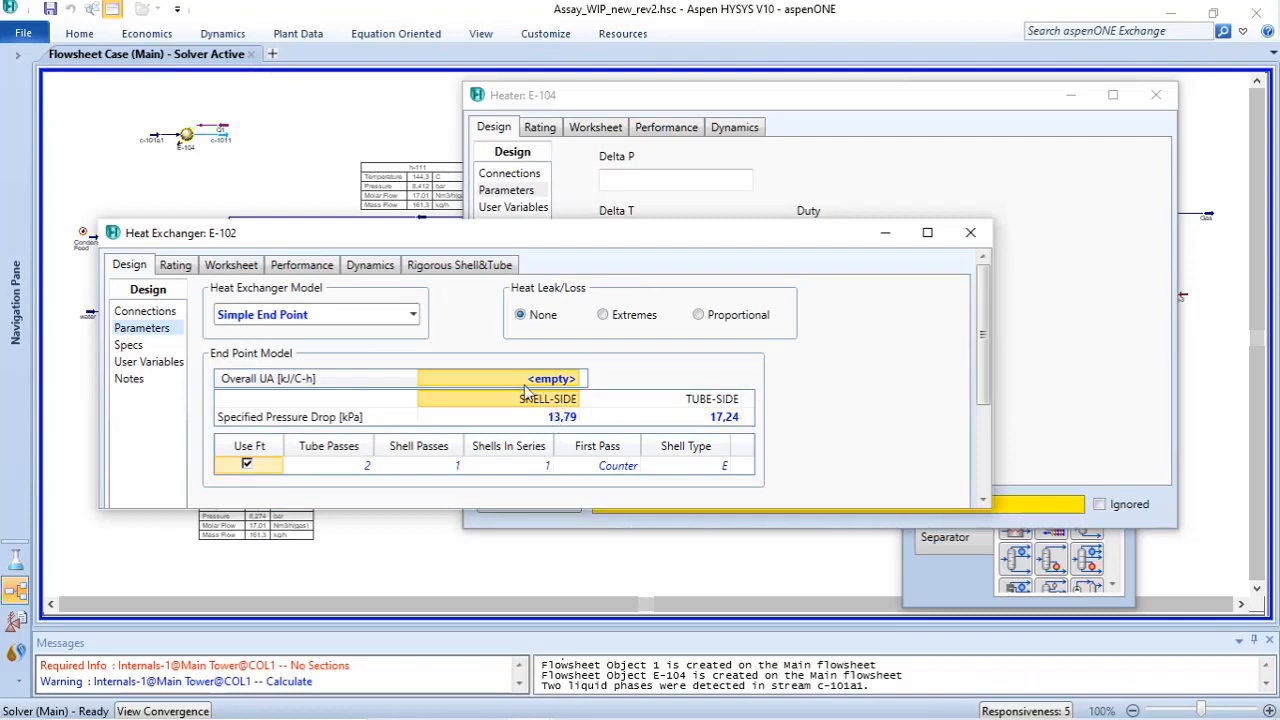
pyautogui.moveTo(560, 424)
pyautogui.moveTo(553, 241); pyautogui.dragTo(764, 123)
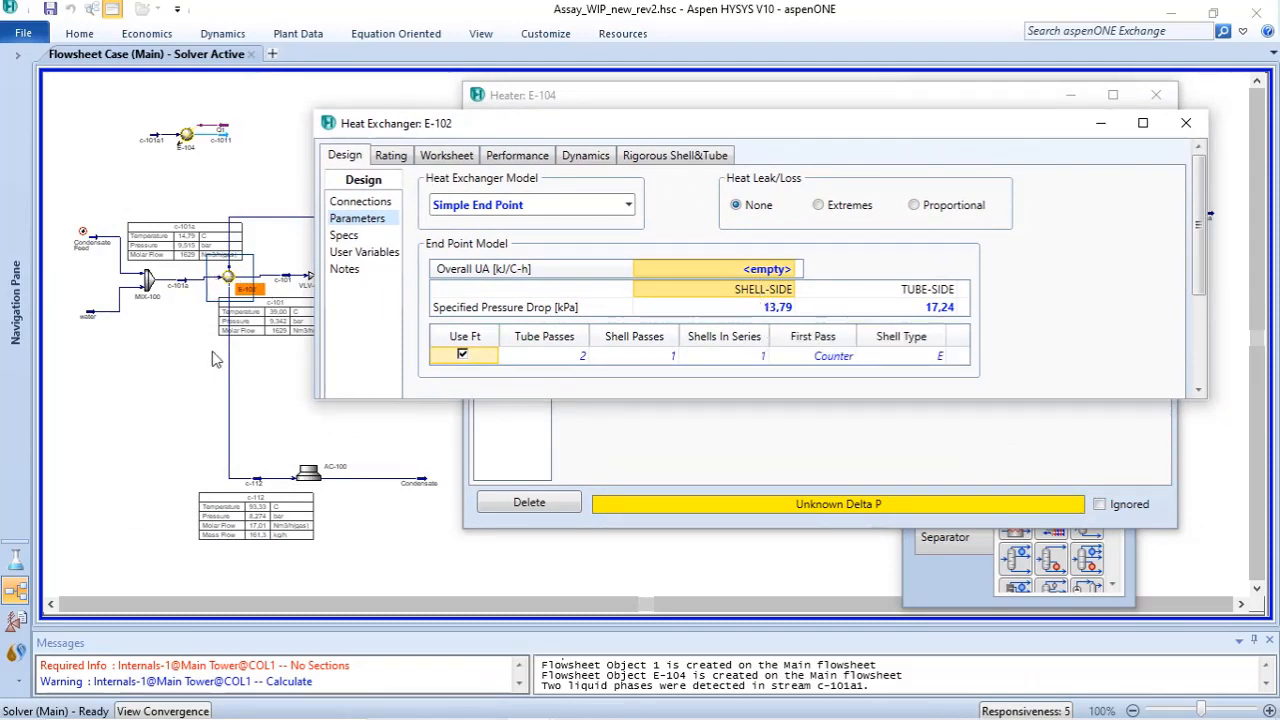
# Step: Copy the specified tube-side pressure drop of heat exchanger E-102
pyautogui.click(185, 320)
pyautogui.scroll(3, 212, 290)
pyautogui.scroll(2, 212, 290)
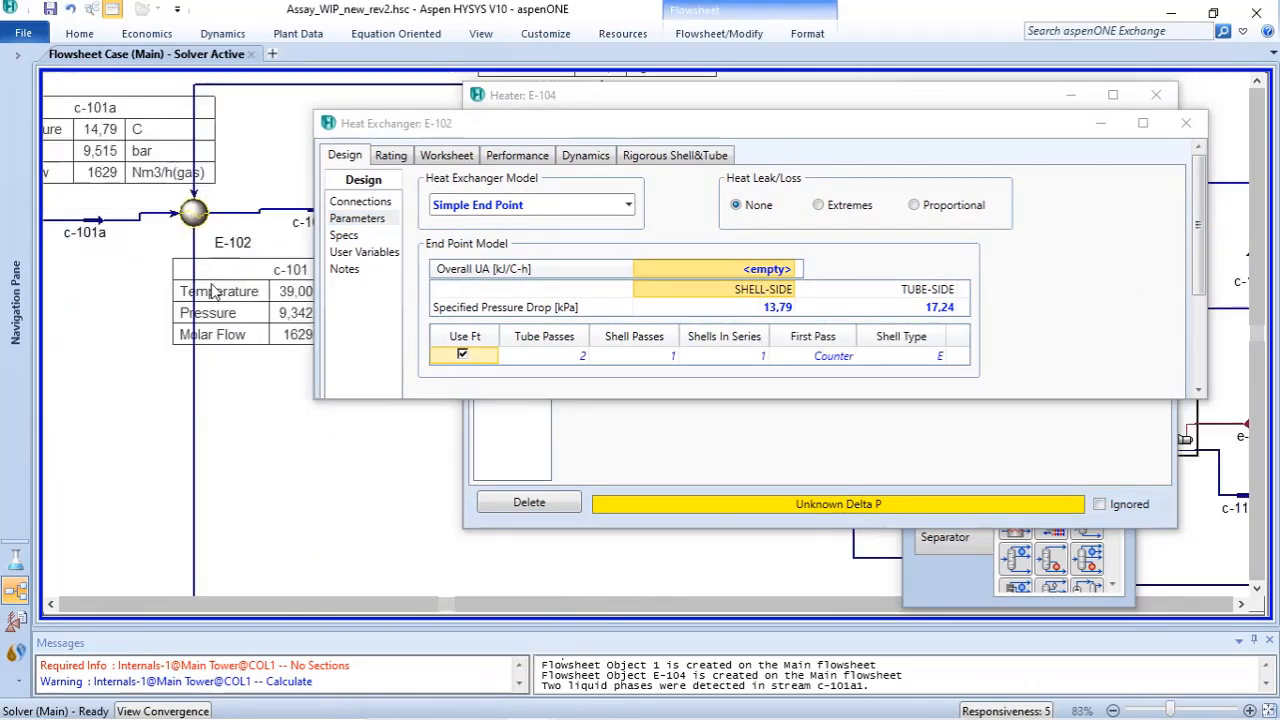
pyautogui.moveTo(186, 221)
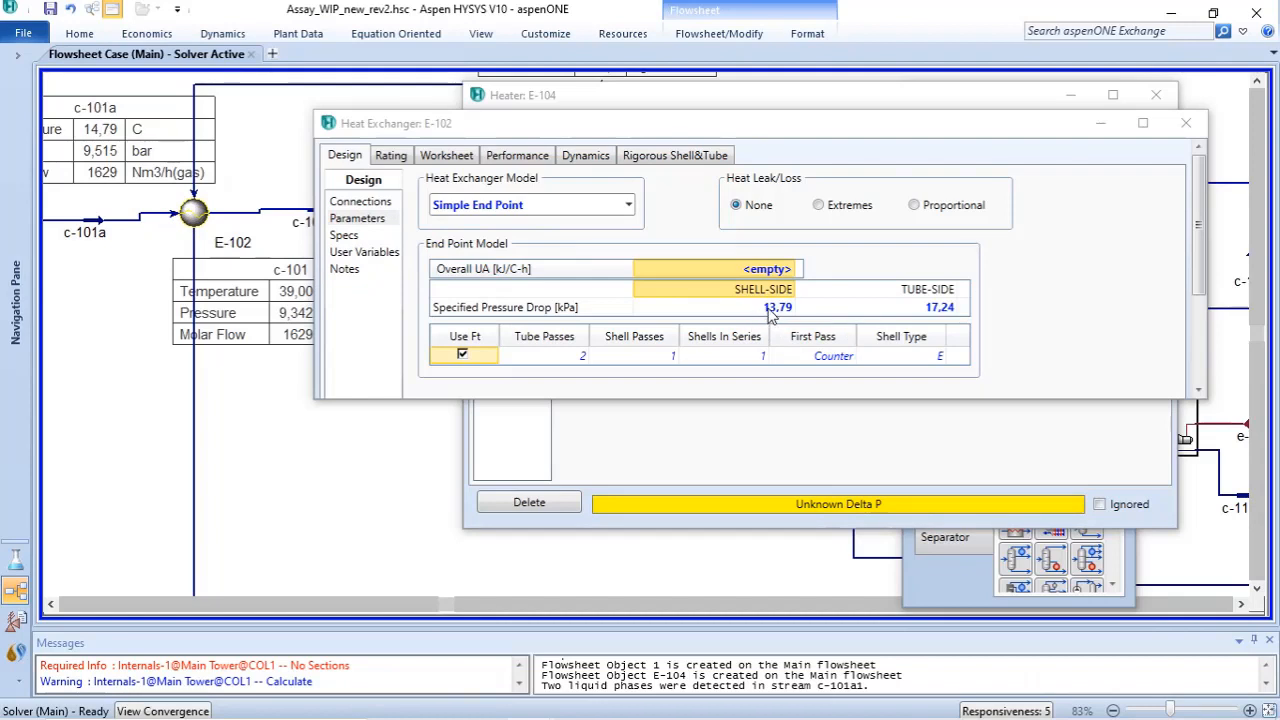
pyautogui.moveTo(118, 218)
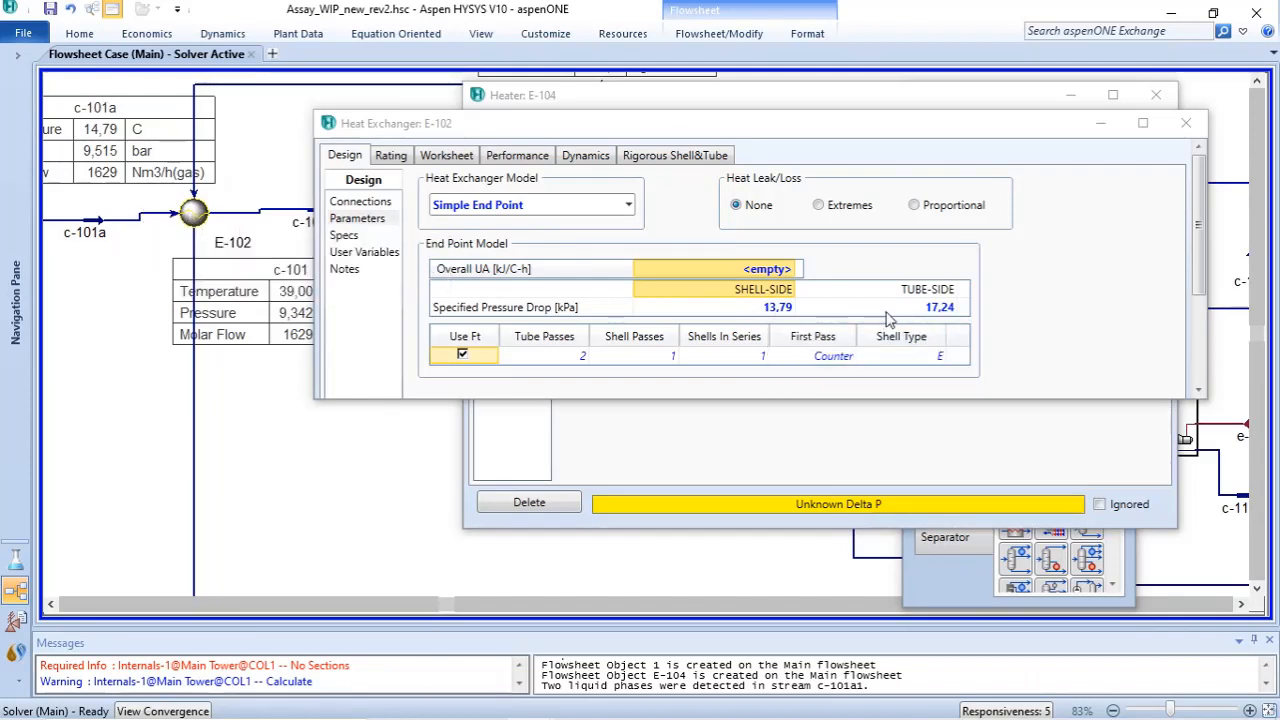
pyautogui.click(930, 310)
pyautogui.rightClick(932, 312)
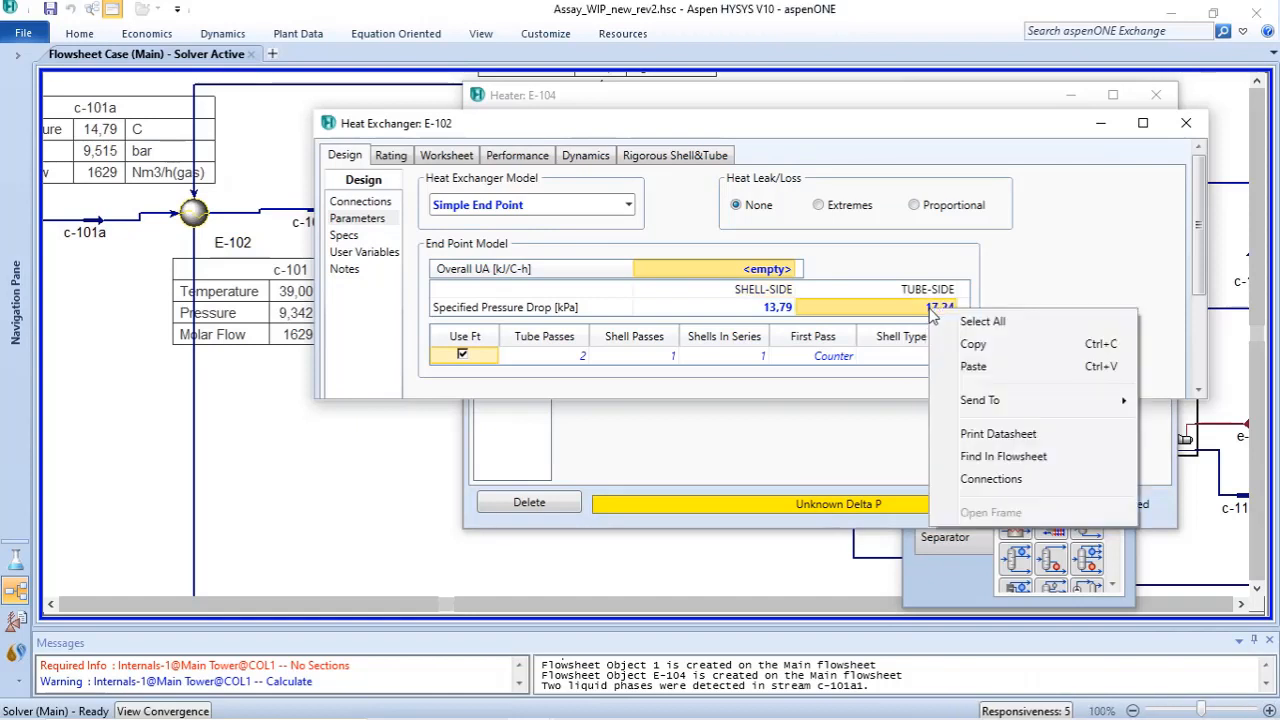
pyautogui.click(973, 343)
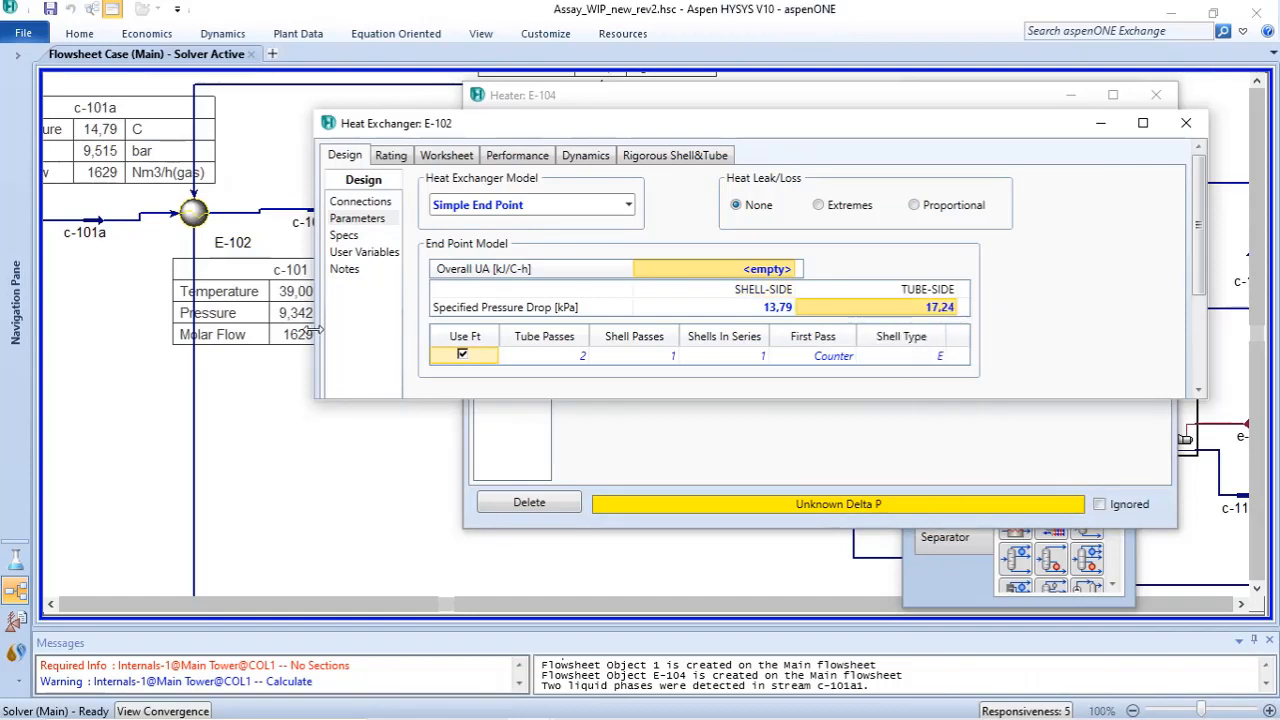
# Step: Paste the copied pressure drop of 17,24 kPa as the Delta P of heater E-104 and close both equipment windows
pyautogui.click(127, 314)
pyautogui.scroll(-3, 127, 314)
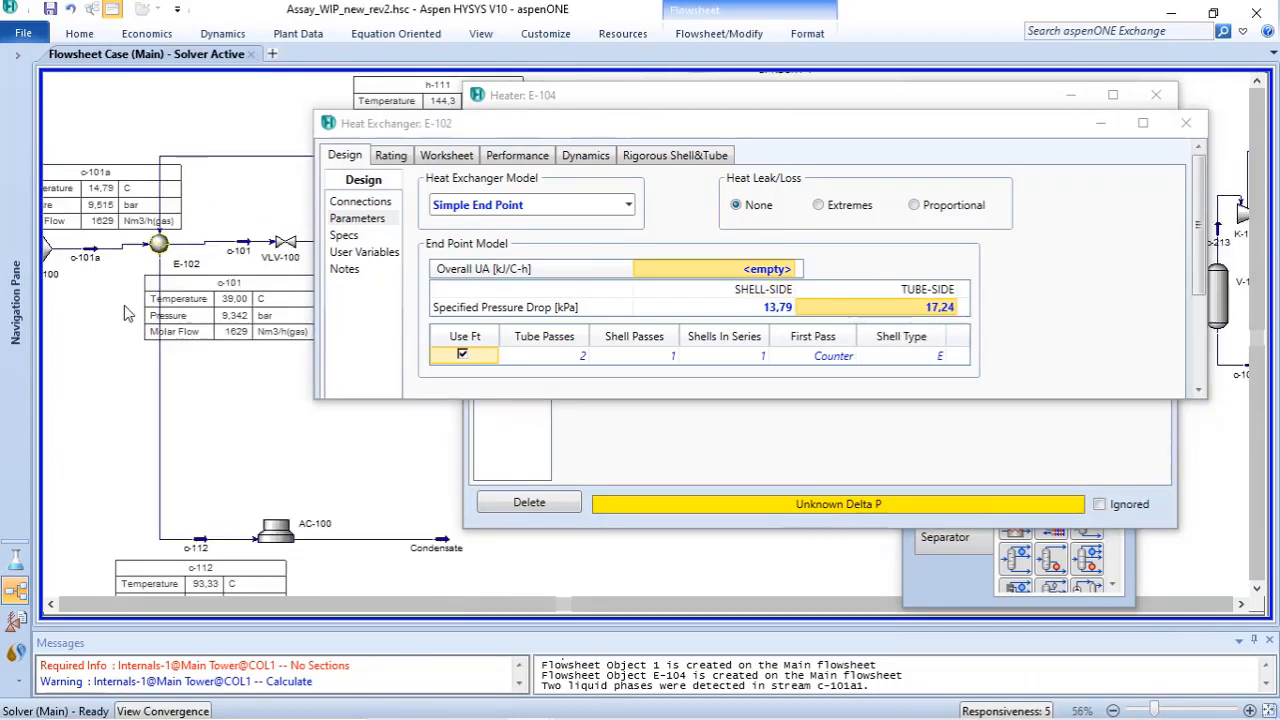
pyautogui.moveTo(566, 604); pyautogui.dragTo(461, 609)
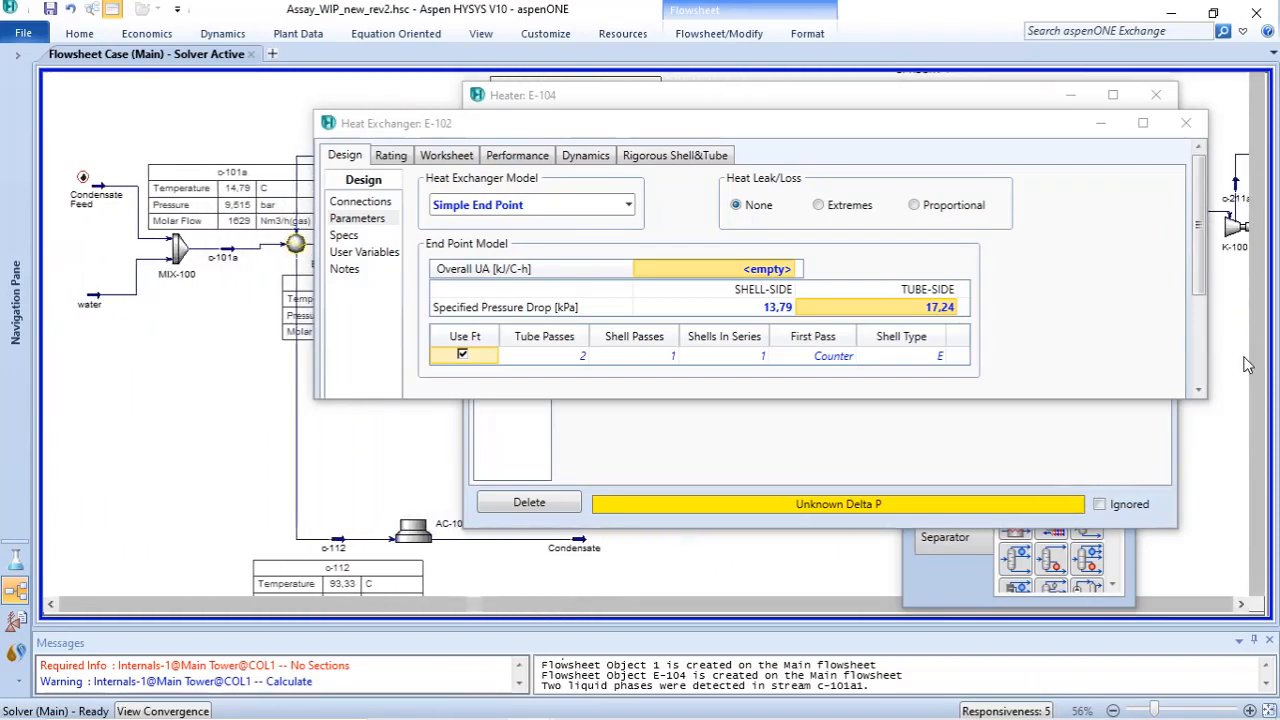
pyautogui.moveTo(1257, 340); pyautogui.dragTo(1257, 250)
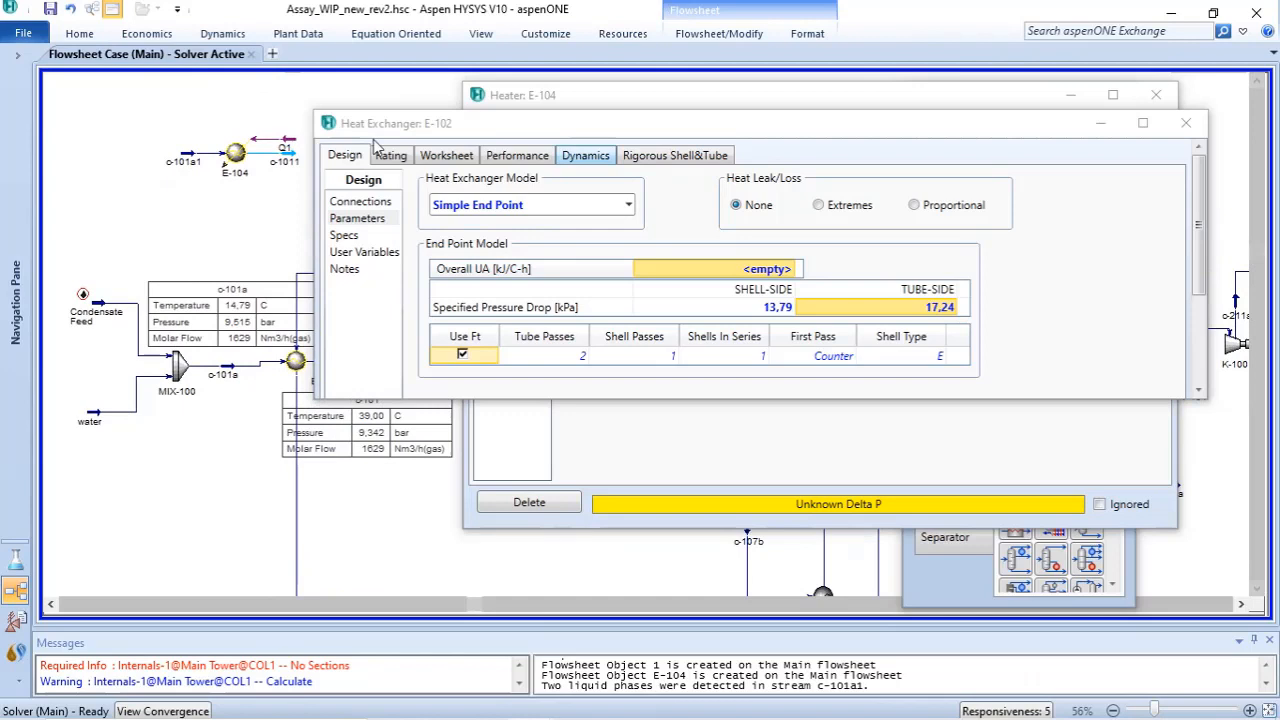
pyautogui.doubleClick(237, 152)
pyautogui.click(628, 180)
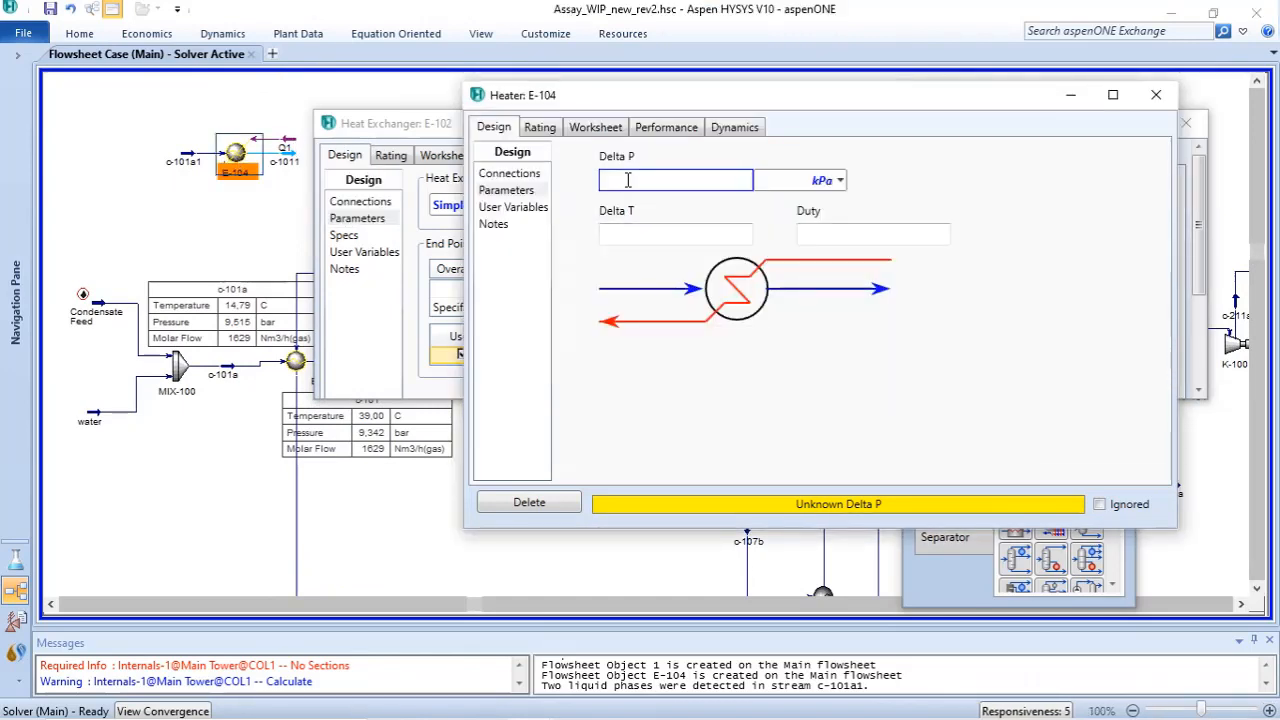
pyautogui.rightClick(630, 180)
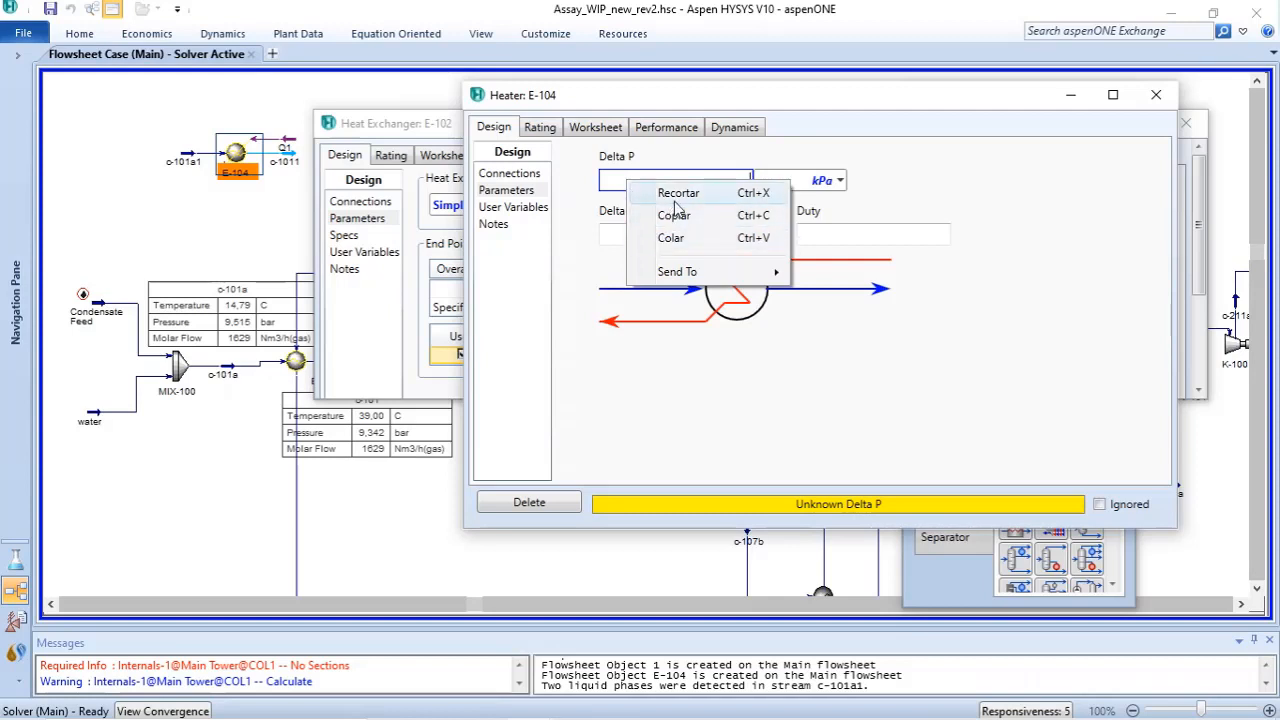
pyautogui.click(670, 237)
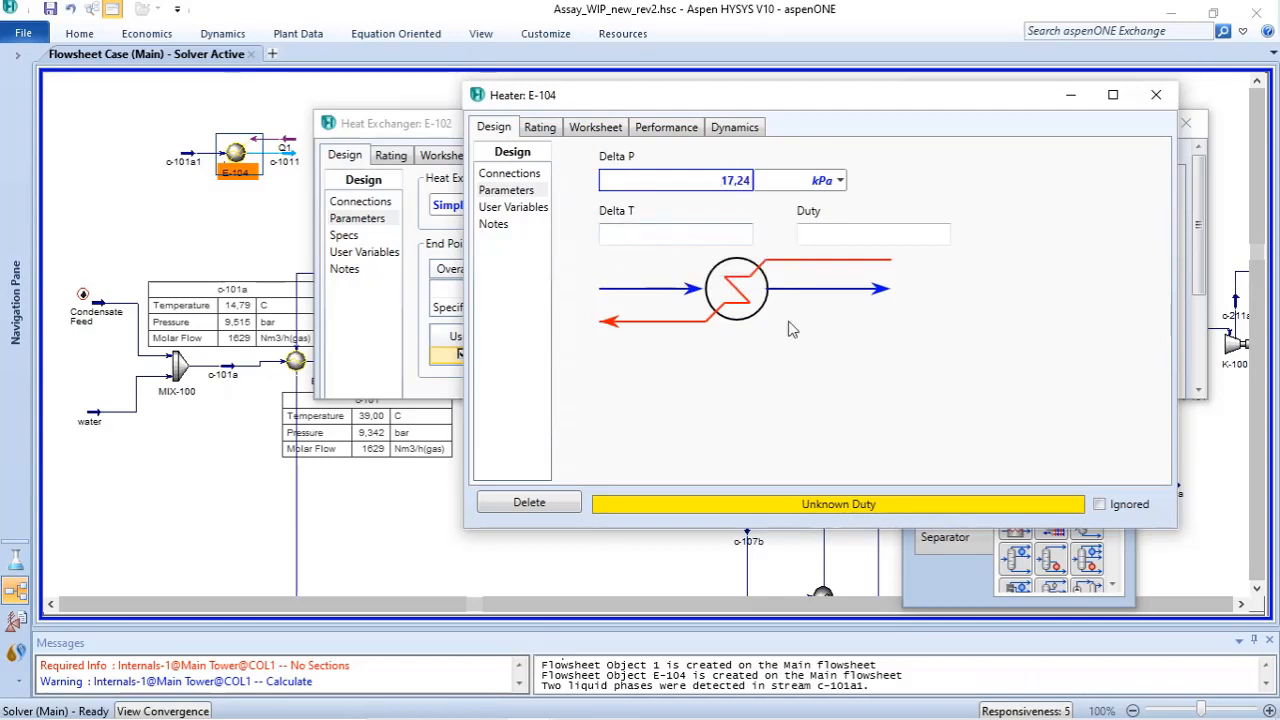
pyautogui.press('Return')
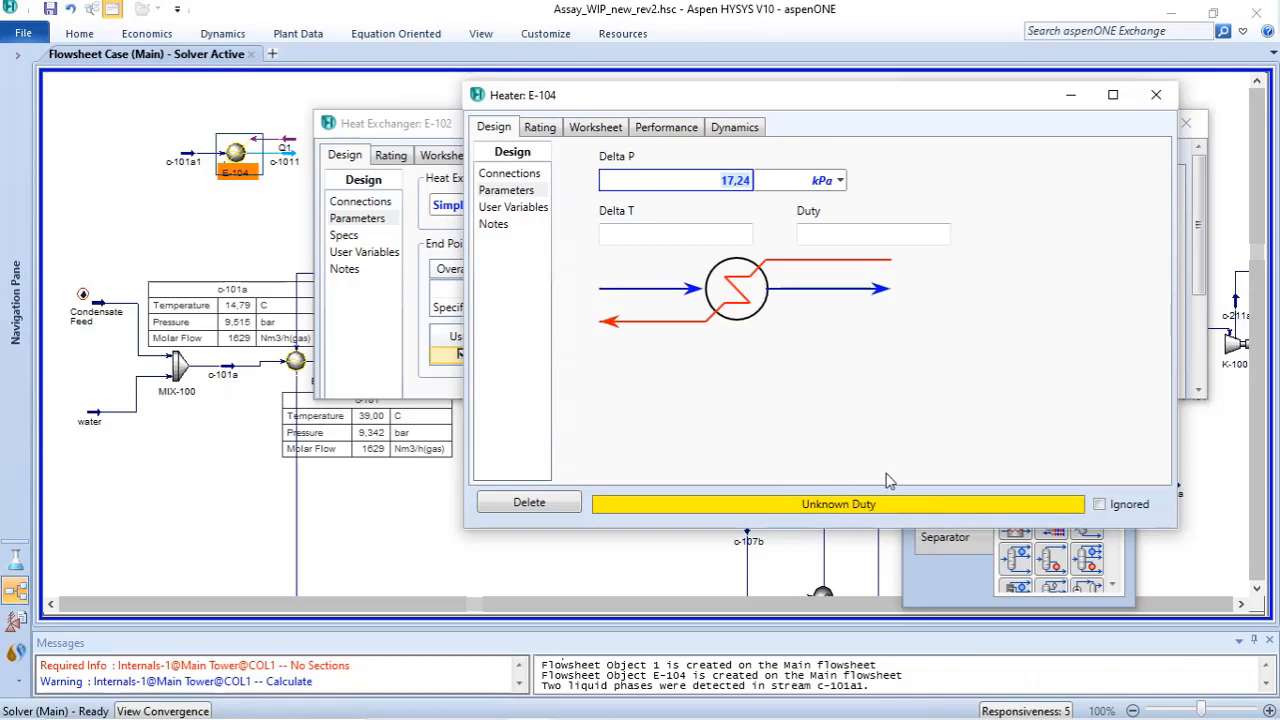
pyautogui.click(1156, 95)
pyautogui.click(1186, 123)
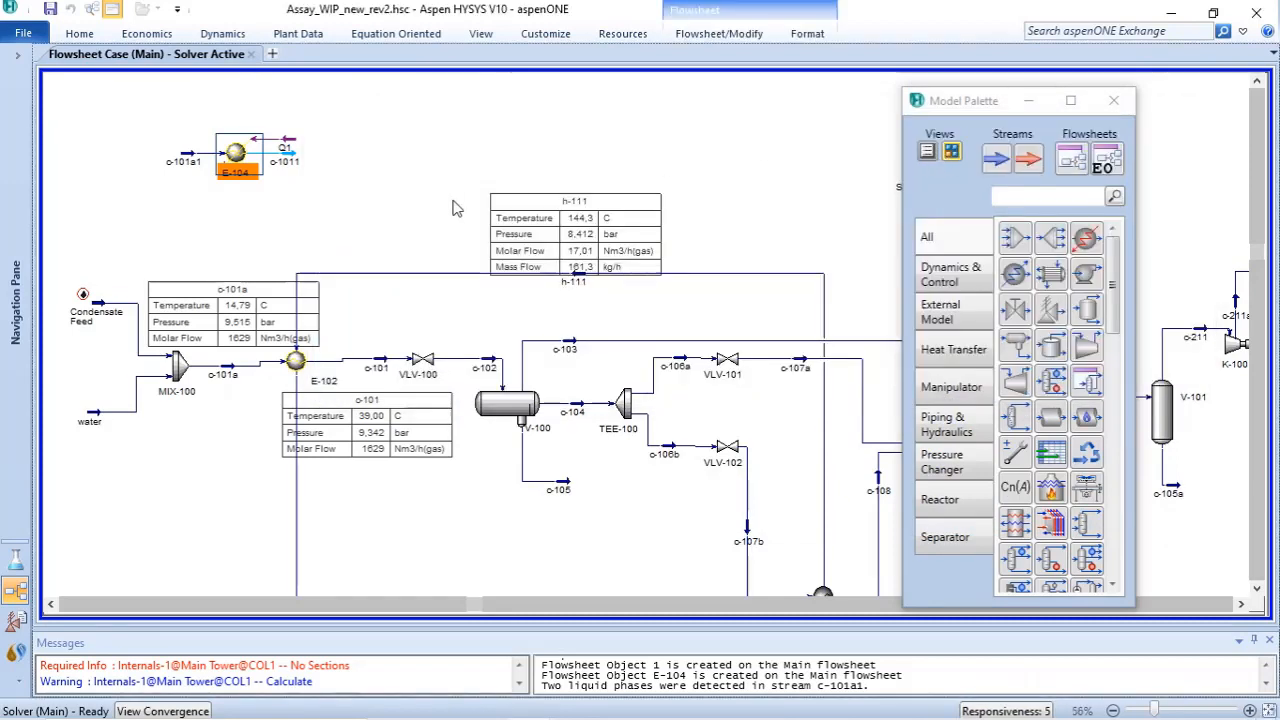
# Step: Move energy stream Q1 slightly up and away from heater E-104 in the flowsheet
pyautogui.moveTo(326, 362)
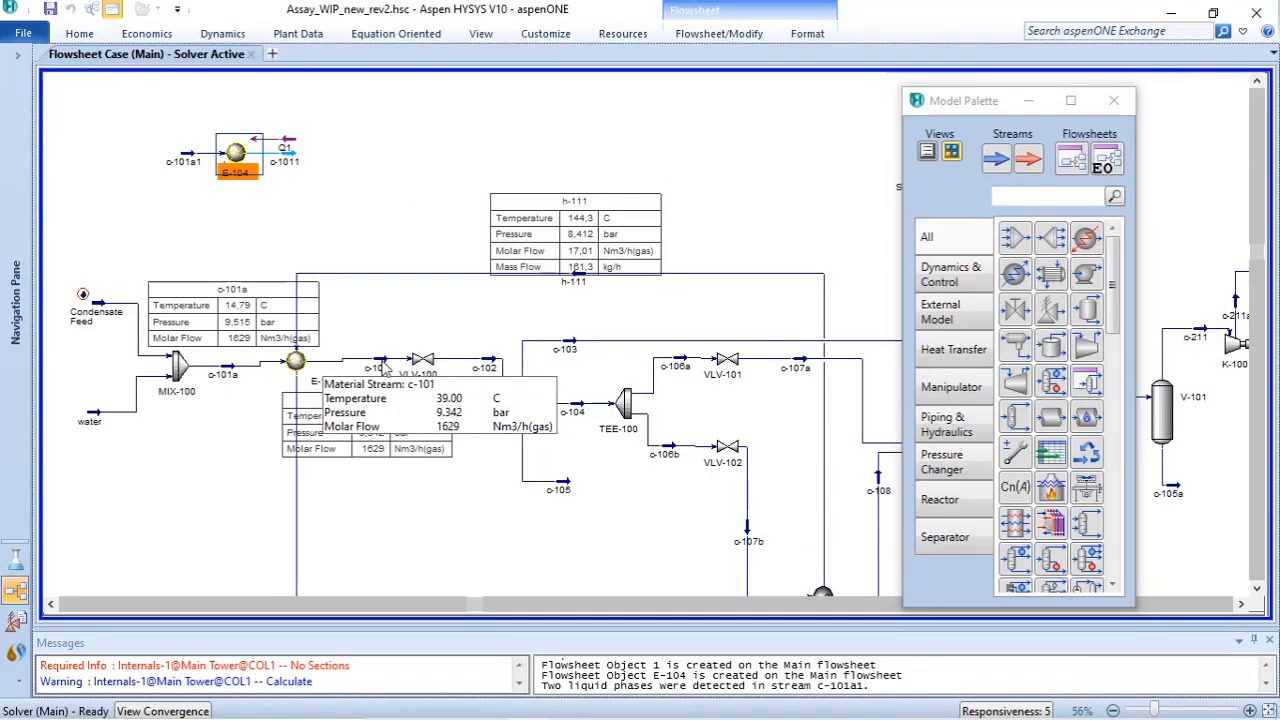
pyautogui.moveTo(232, 170)
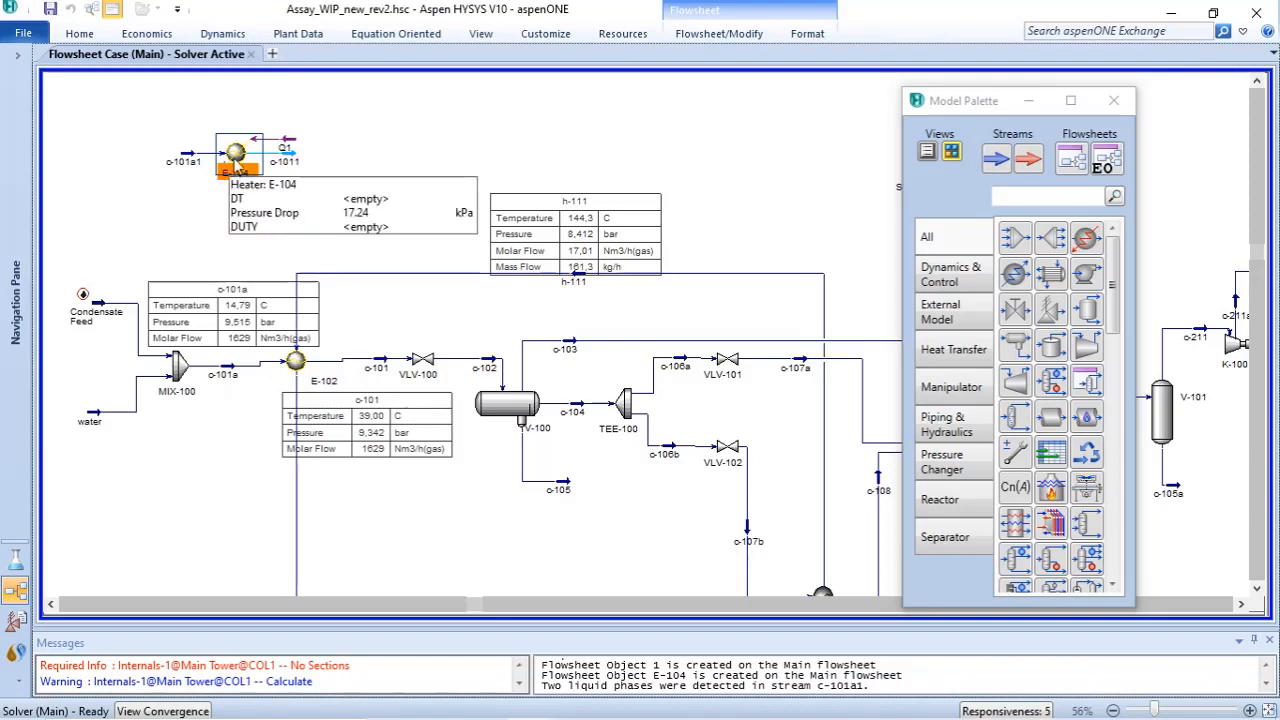
pyautogui.moveTo(290, 141); pyautogui.dragTo(305, 112)
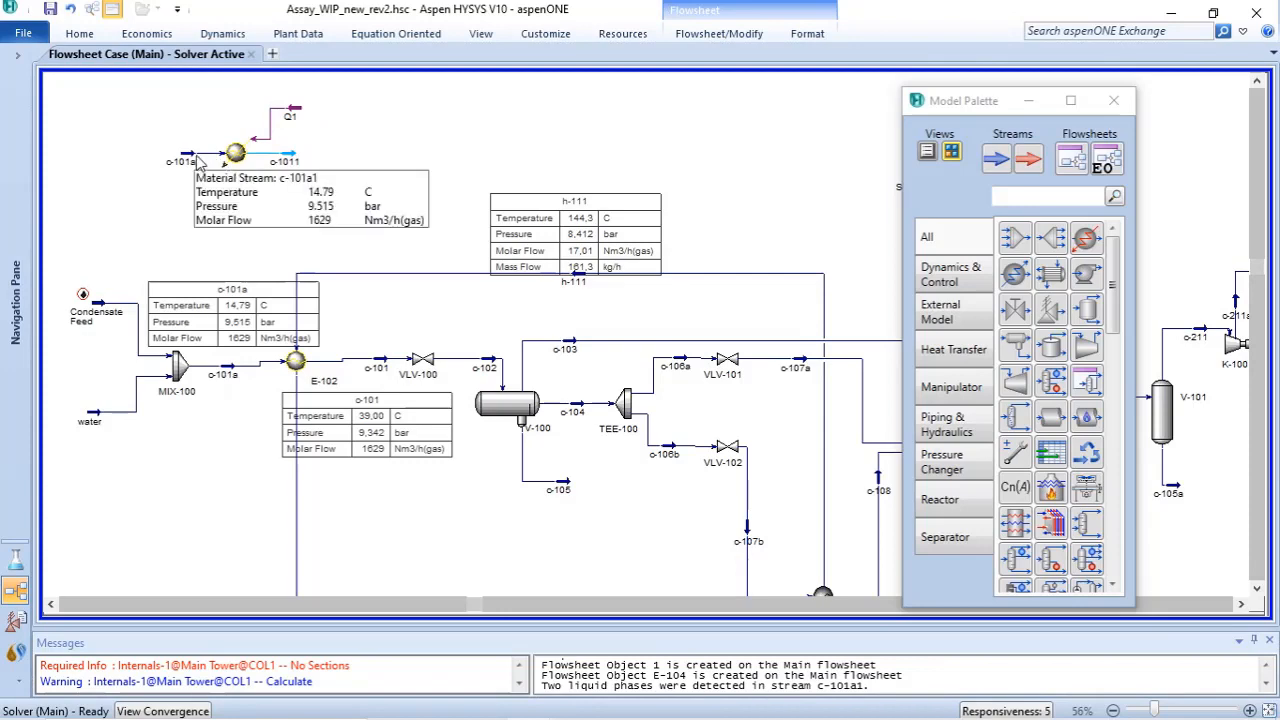
# Step: Set the temperature of heater outlet stream c-1011 to 39 C and close the stream's window
pyautogui.click(288, 160)
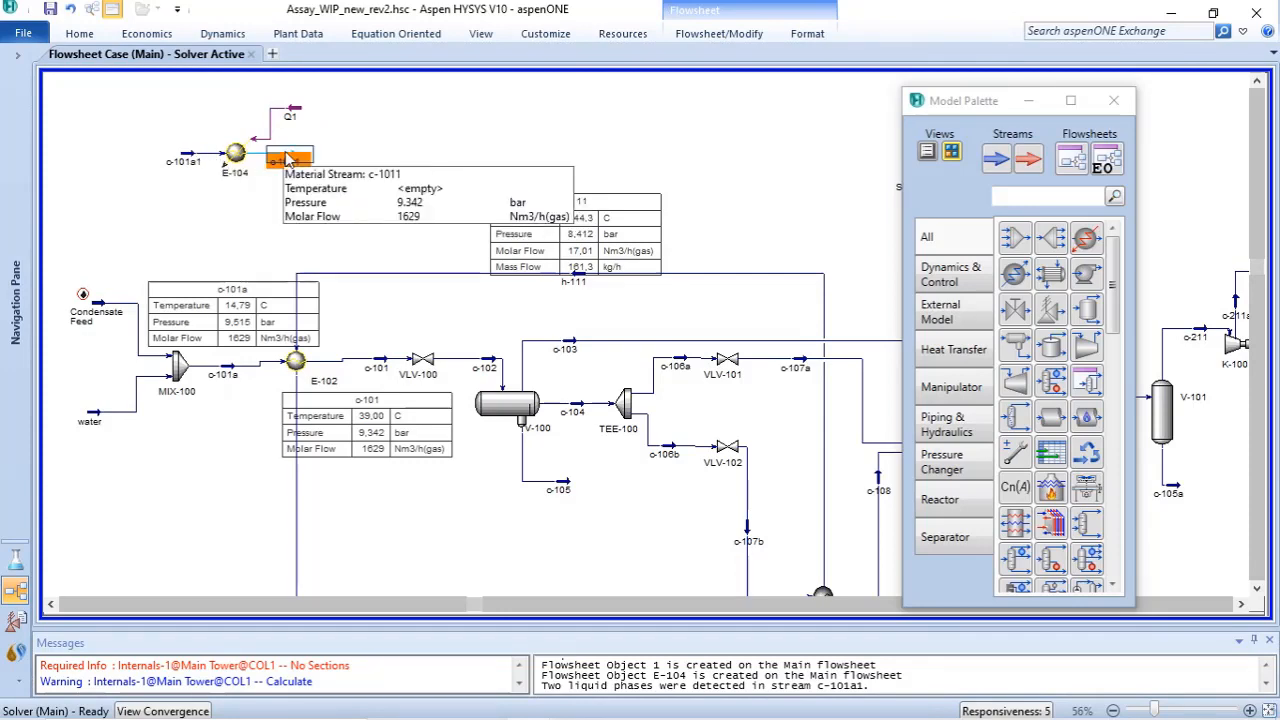
pyautogui.doubleClick(288, 160)
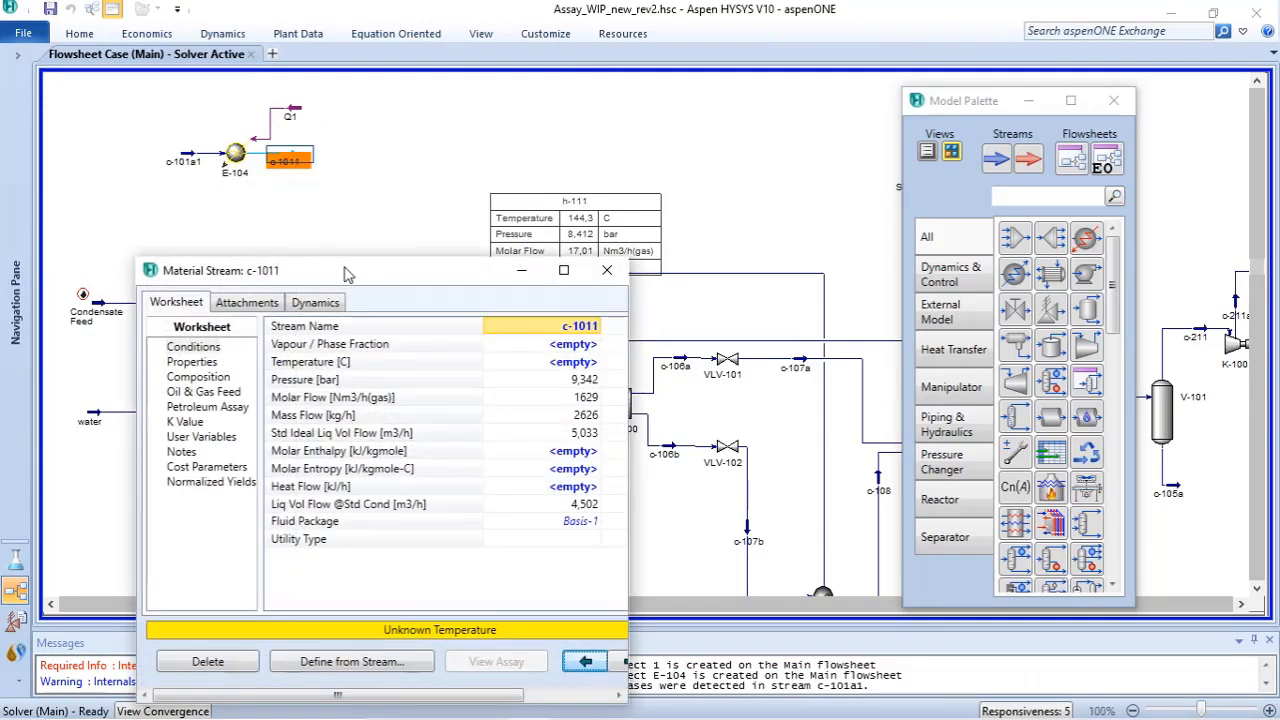
pyautogui.moveTo(370, 297); pyautogui.dragTo(639, 105)
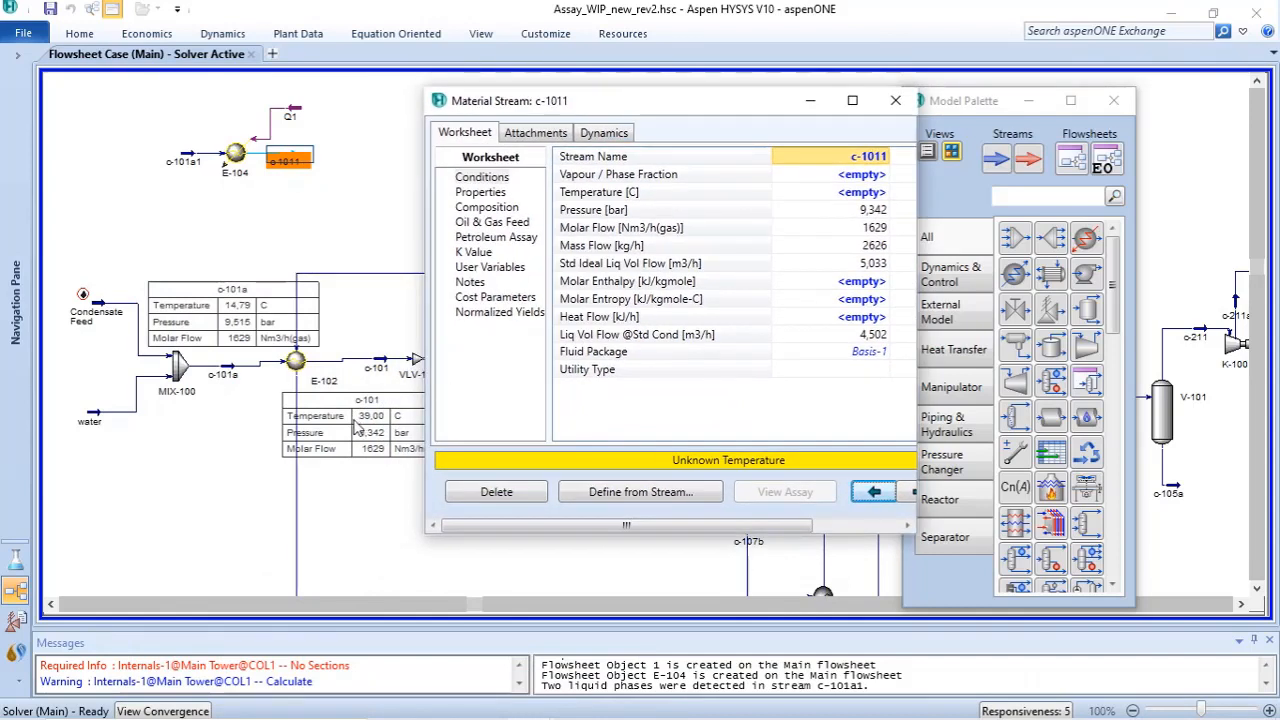
pyautogui.click(862, 194)
pyautogui.write('39')
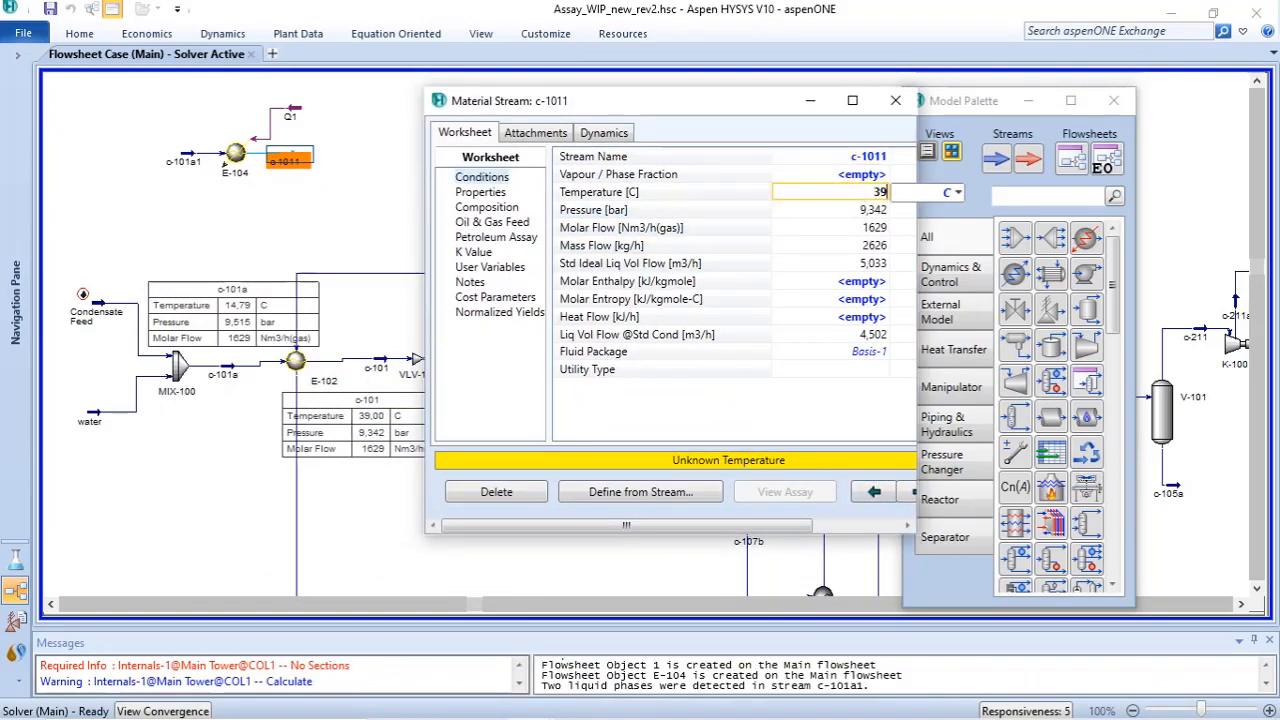
pyautogui.press('Return')
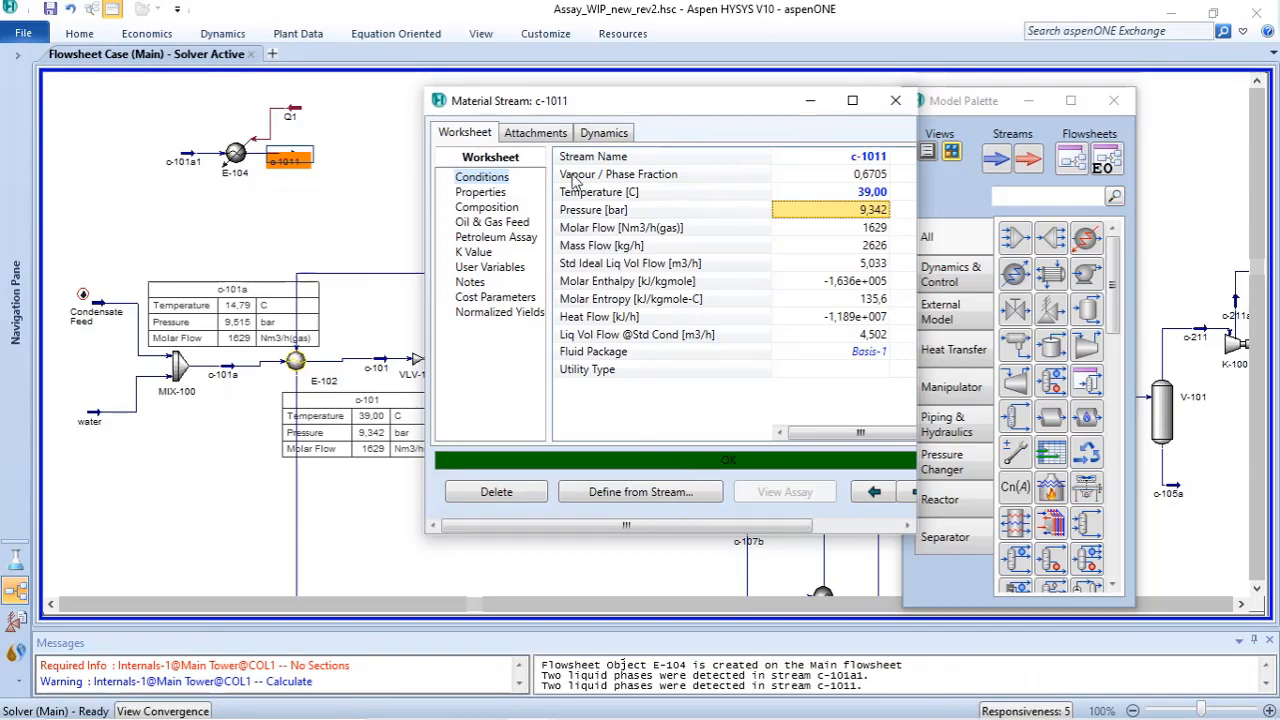
pyautogui.click(895, 100)
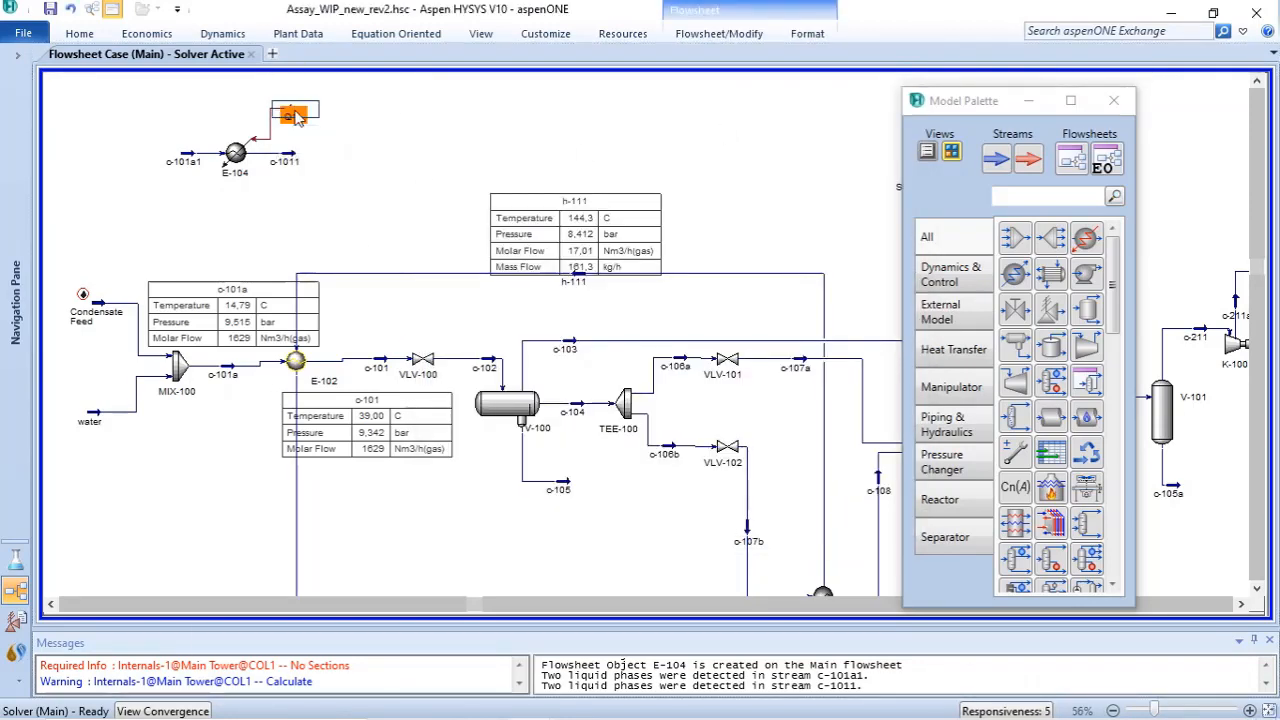
# Step: Show the property table of energy stream Q1 and place it beside the stream
pyautogui.rightClick(297, 117)
pyautogui.click(266, 484)
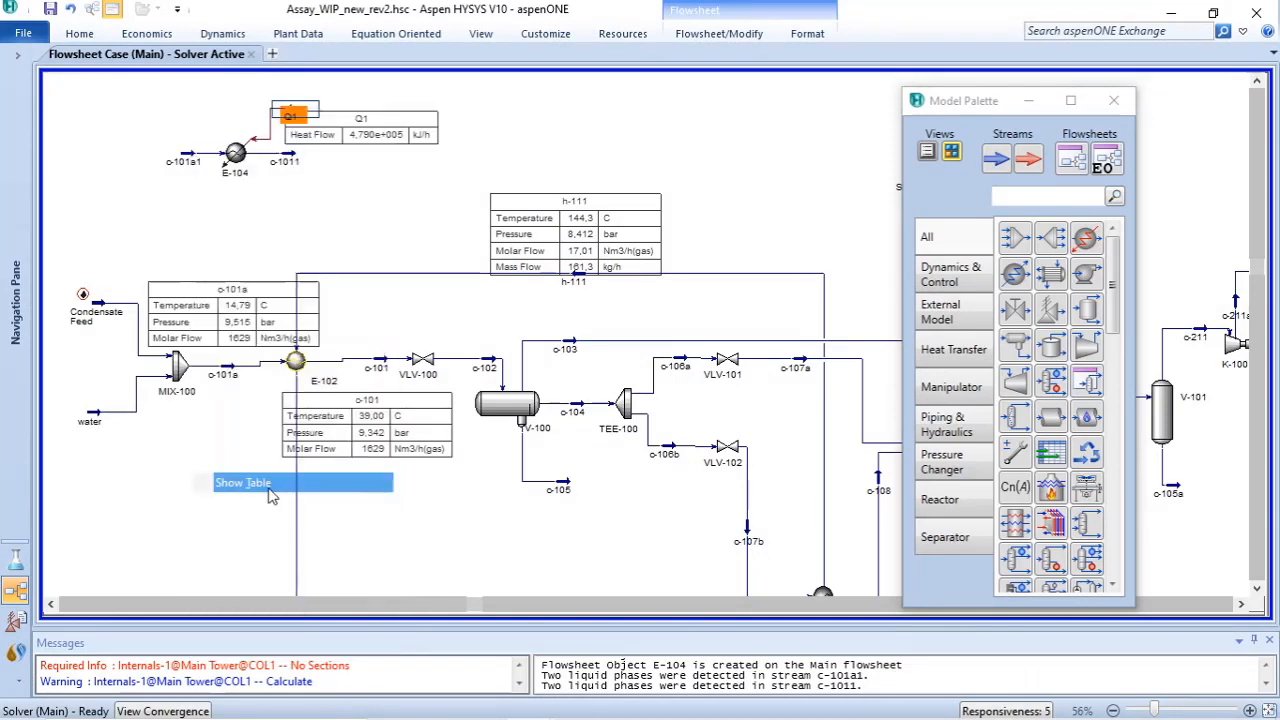
pyautogui.moveTo(361, 138); pyautogui.dragTo(391, 118)
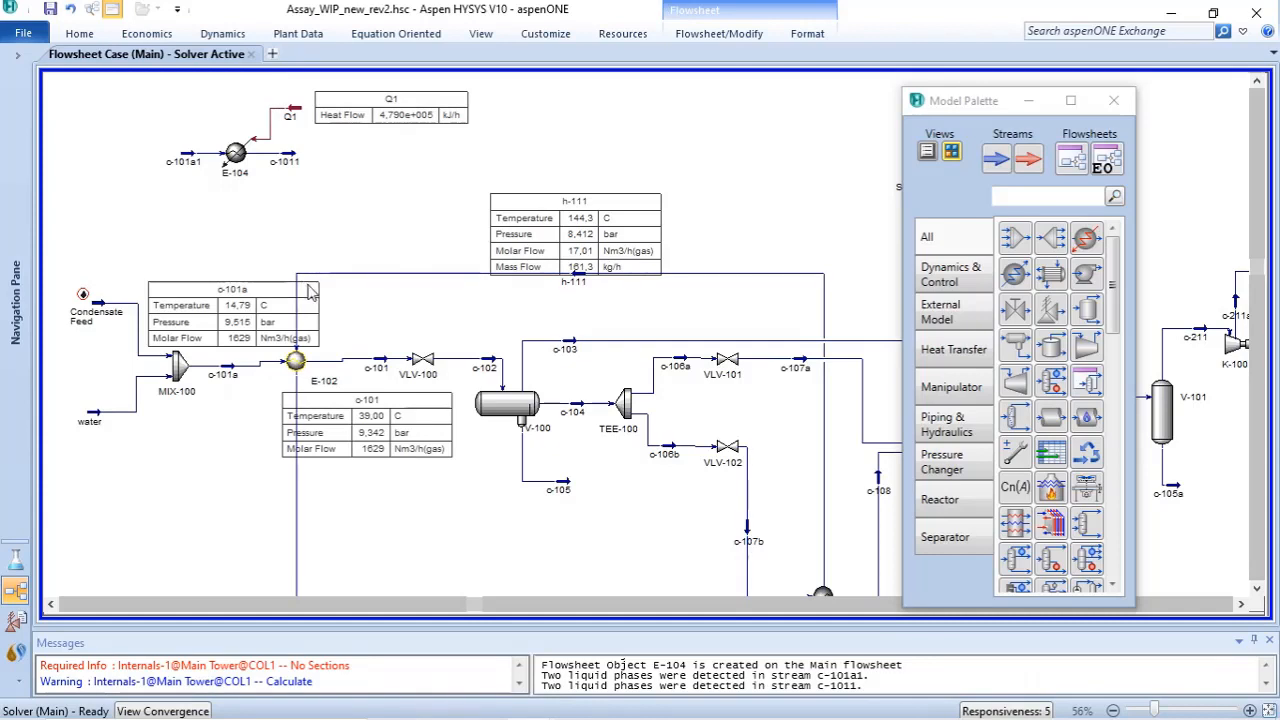
# Step: Place a Cooler in the empty area below heater E-104 and open it for configuration
pyautogui.click(1013, 273)
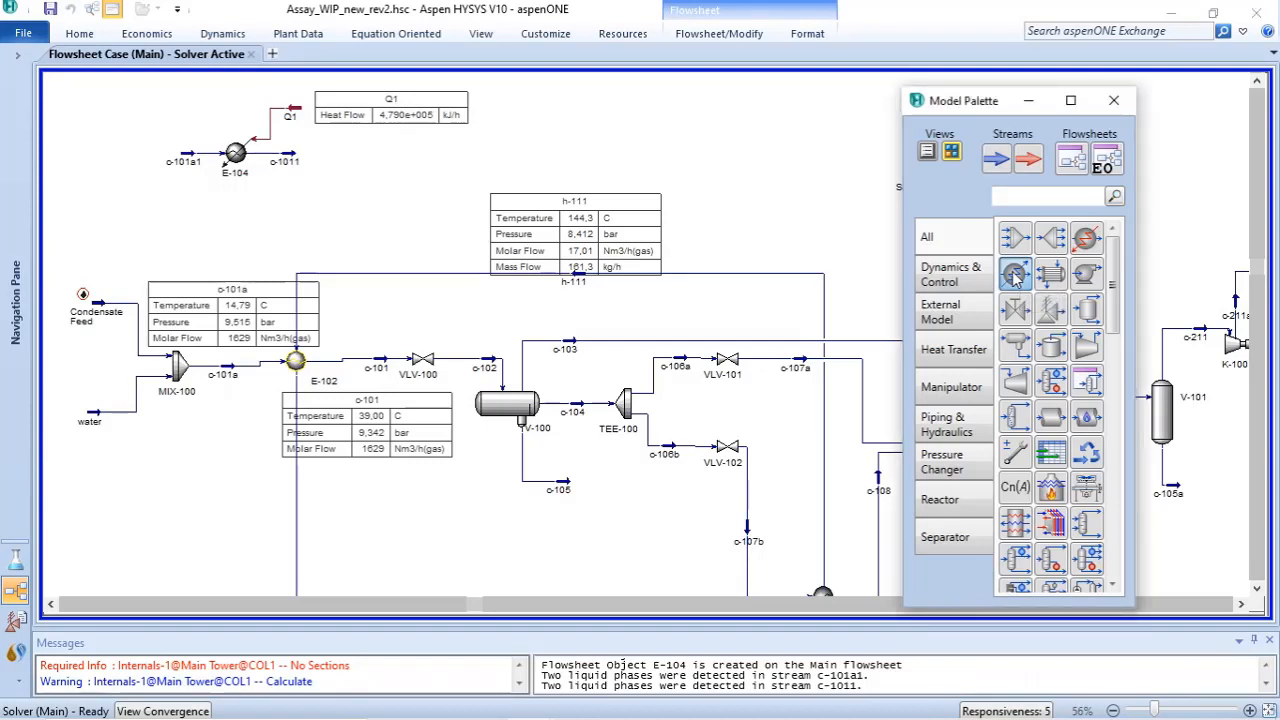
pyautogui.click(221, 234)
pyautogui.doubleClick(235, 220)
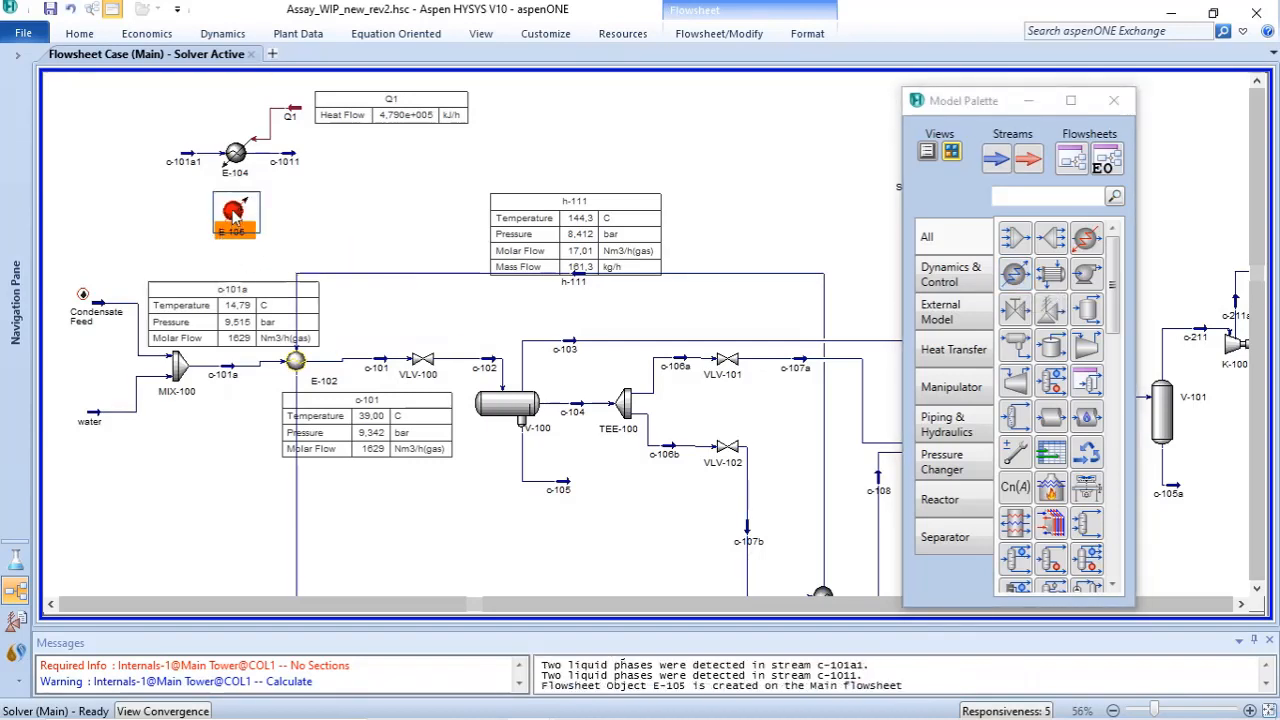
# Step: Configure cooler E-105 with inlet stream h-1111, outlet stream o-1121 and energy stream Q2
pyautogui.moveTo(290, 80); pyautogui.dragTo(757, 119)
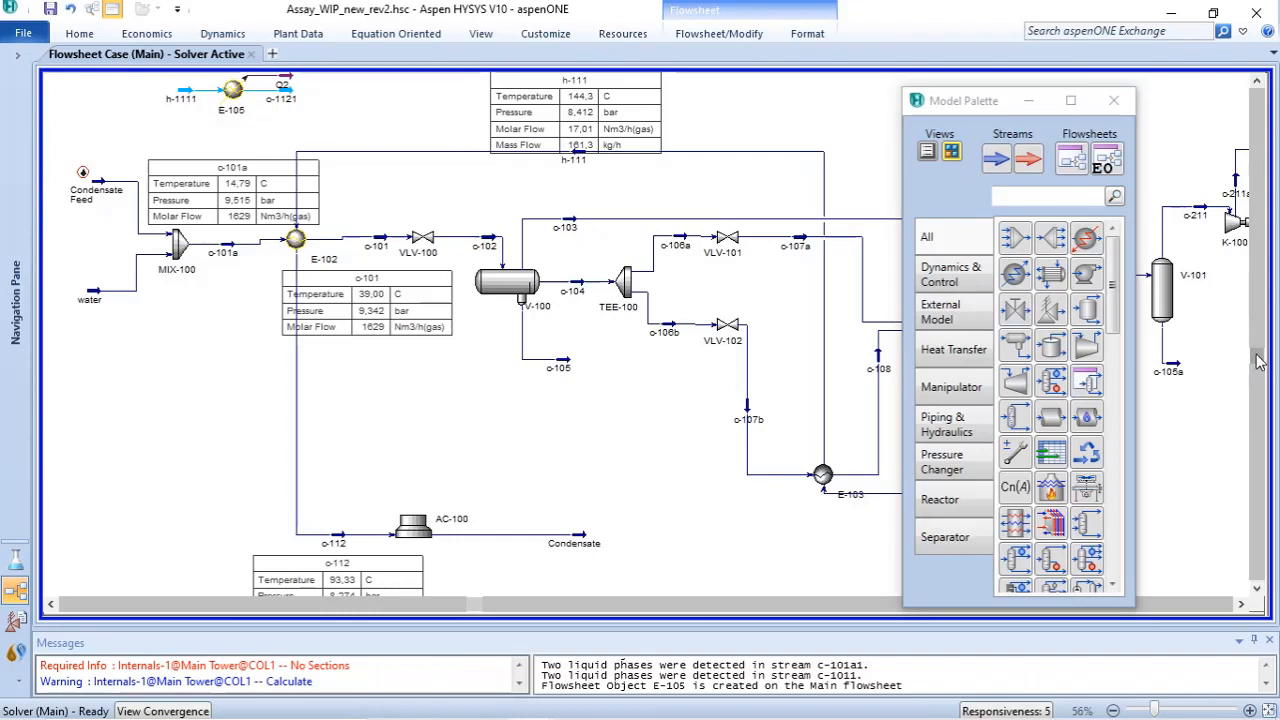
pyautogui.scroll(1, 1256, 343)
pyautogui.scroll(1, 1256, 343)
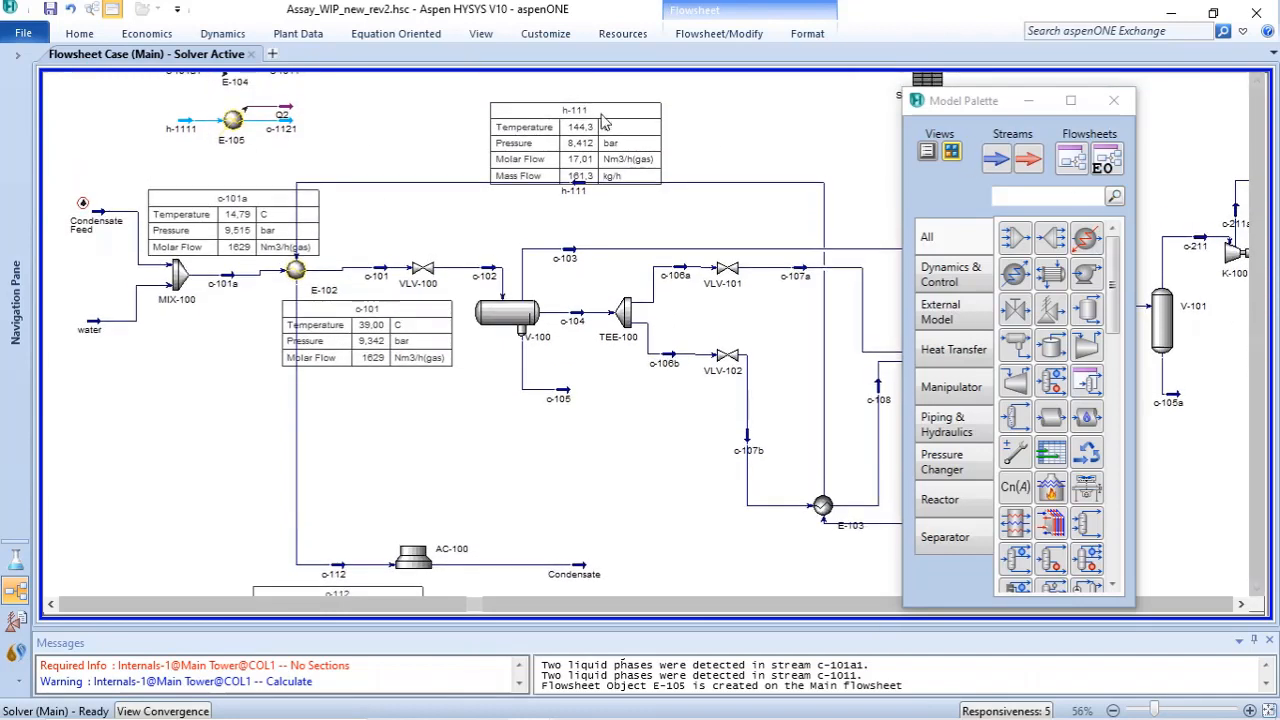
# Step: Define the cooler's inlet stream h-1111 by copying the conditions and composition of stream h-111
pyautogui.click(185, 130)
pyautogui.doubleClick(185, 130)
pyautogui.moveTo(284, 214); pyautogui.dragTo(910, 83)
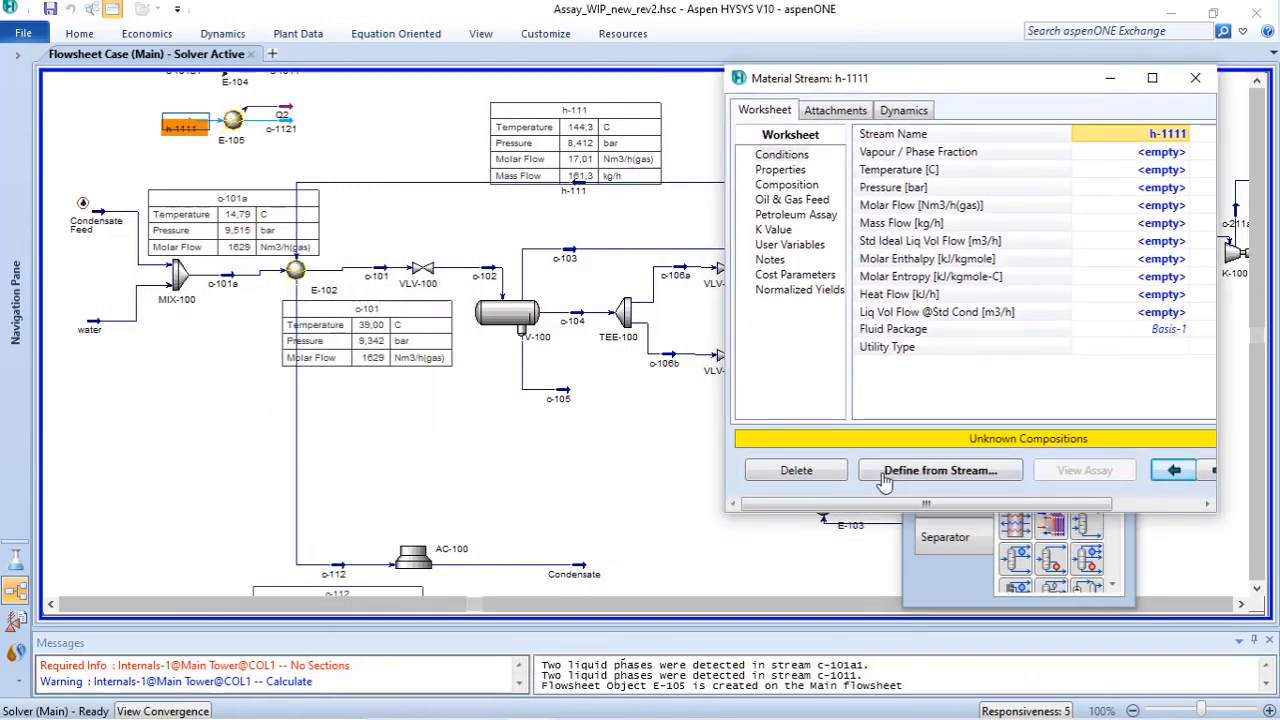
pyautogui.click(940, 472)
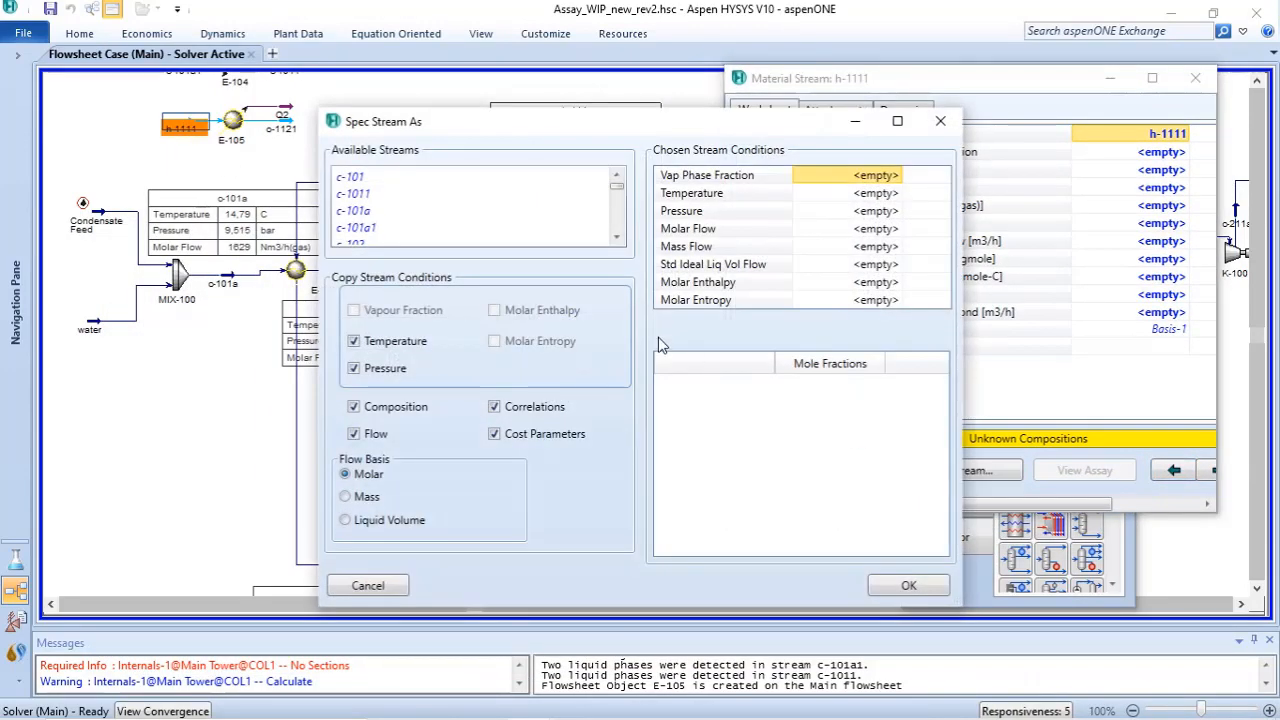
pyautogui.moveTo(617, 195); pyautogui.dragTo(618, 236)
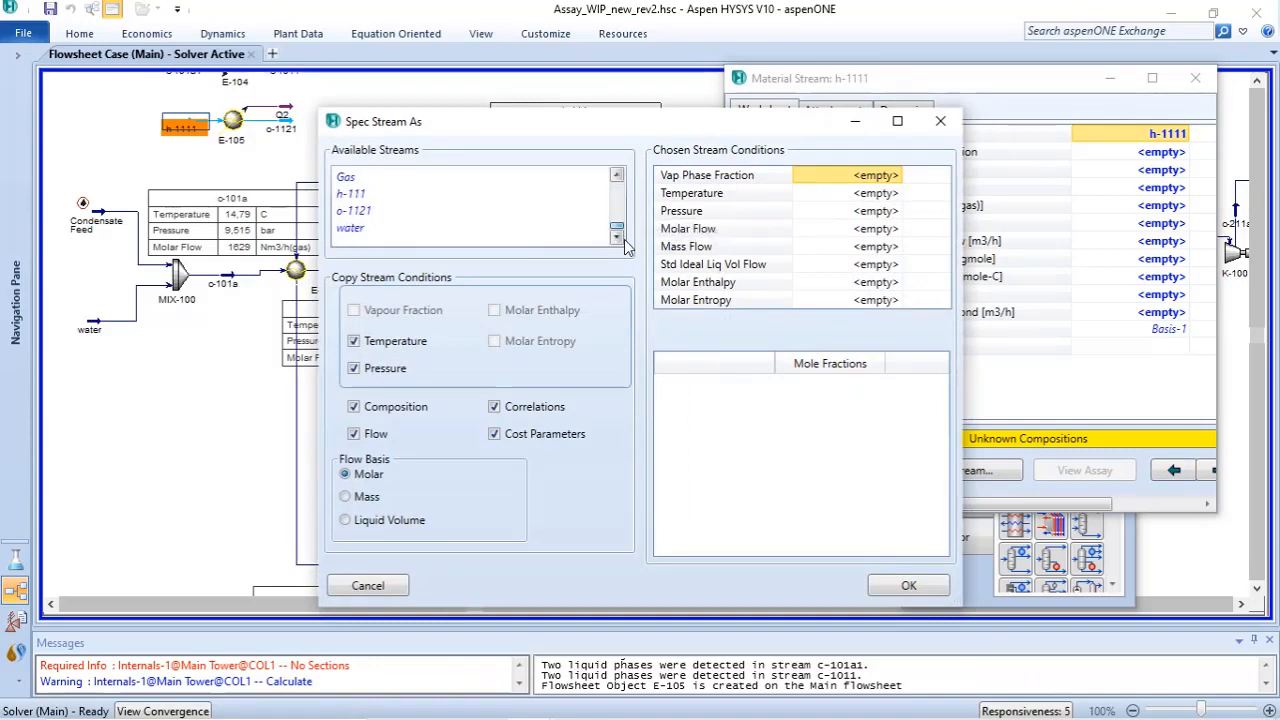
pyautogui.click(355, 195)
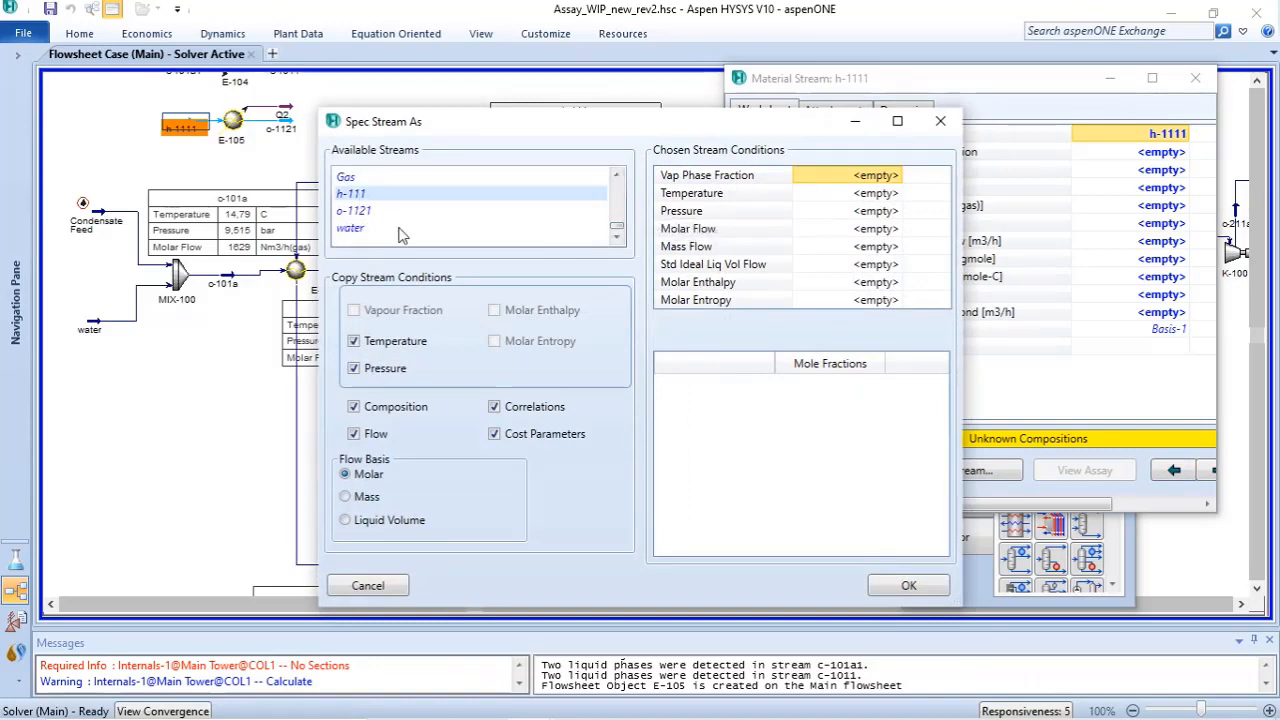
pyautogui.click(905, 584)
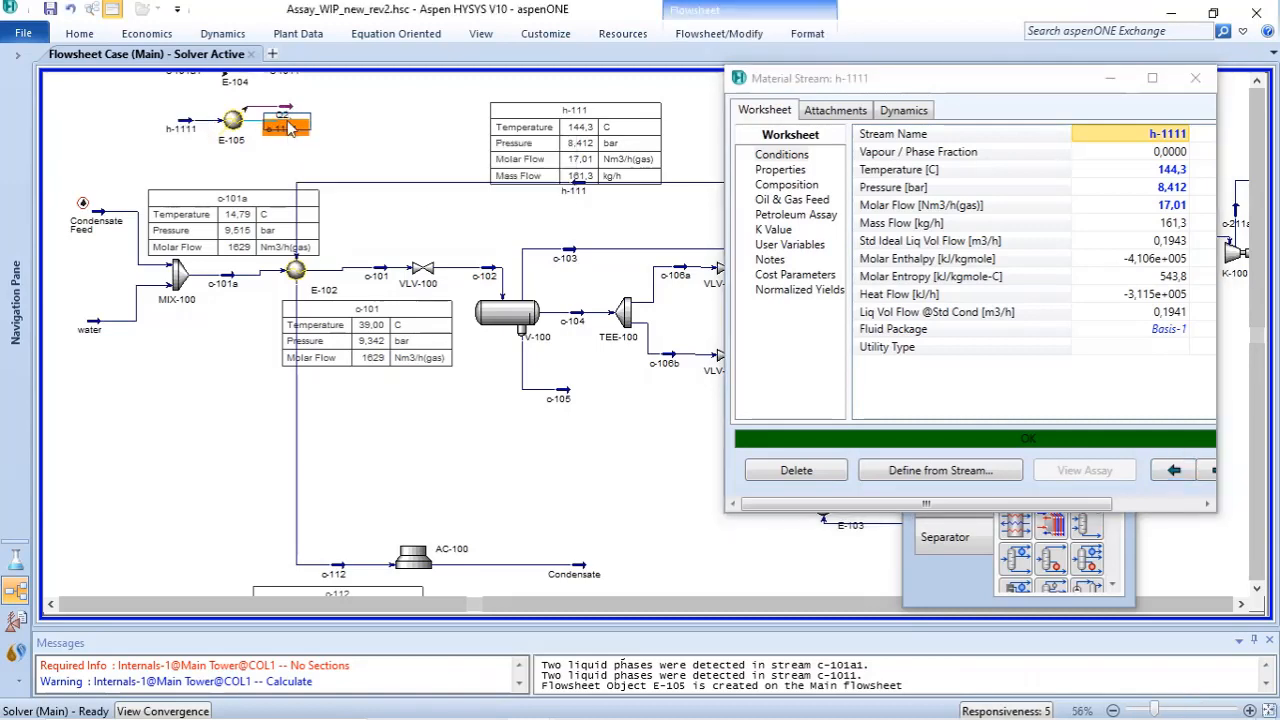
# Step: Set the temperature of cooler outlet stream o-1121 to 93,33 C and close both stream windows
pyautogui.doubleClick(287, 127)
pyautogui.moveTo(347, 273); pyautogui.dragTo(640, 89)
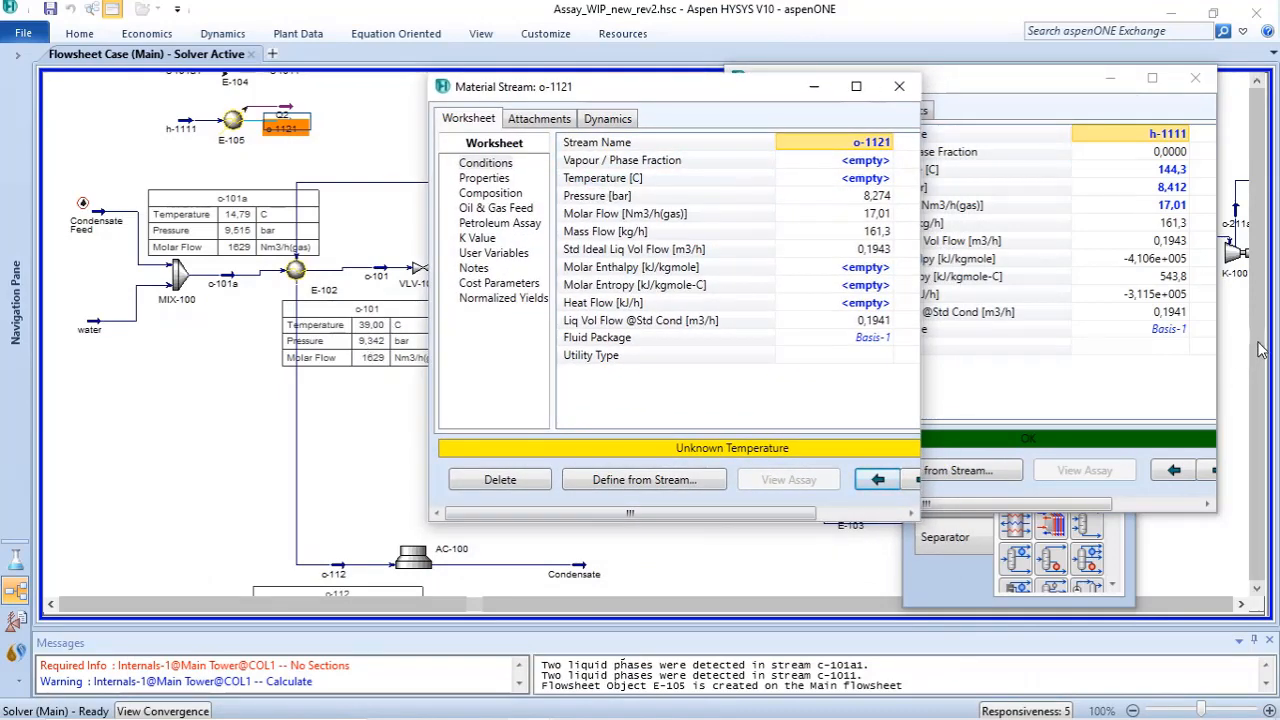
pyautogui.scroll(-2, 1160, 320)
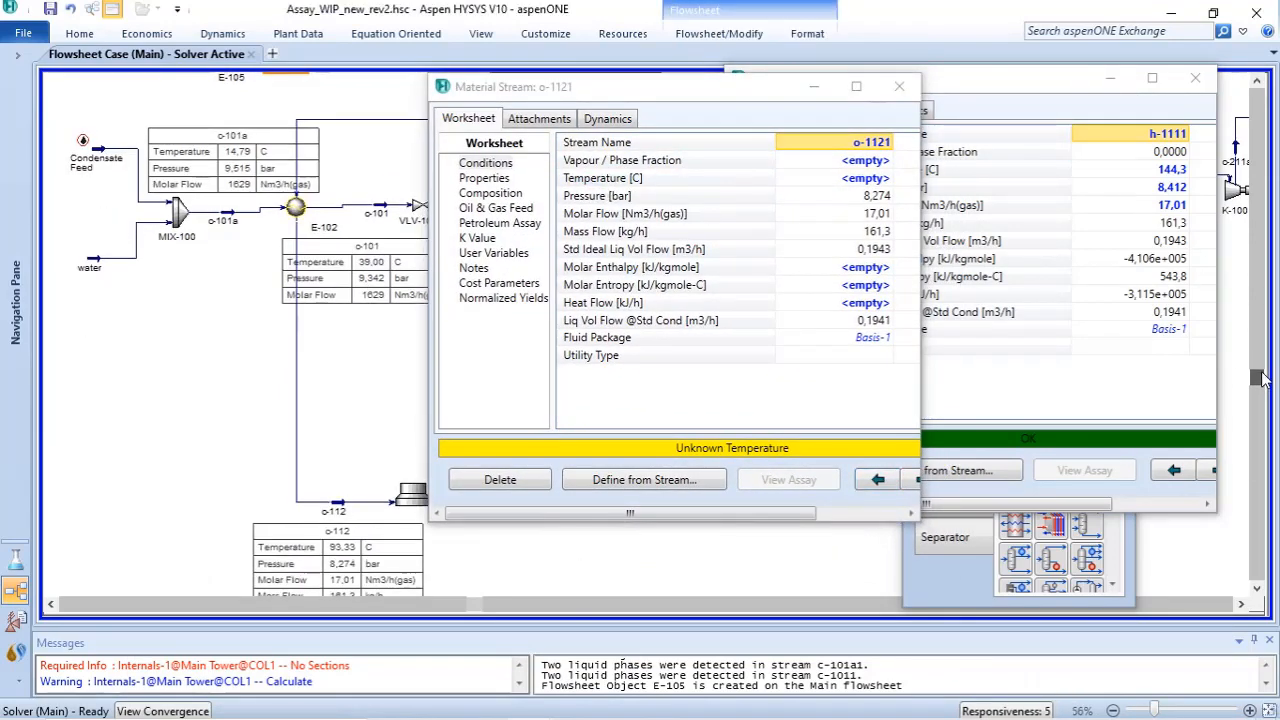
pyautogui.click(855, 182)
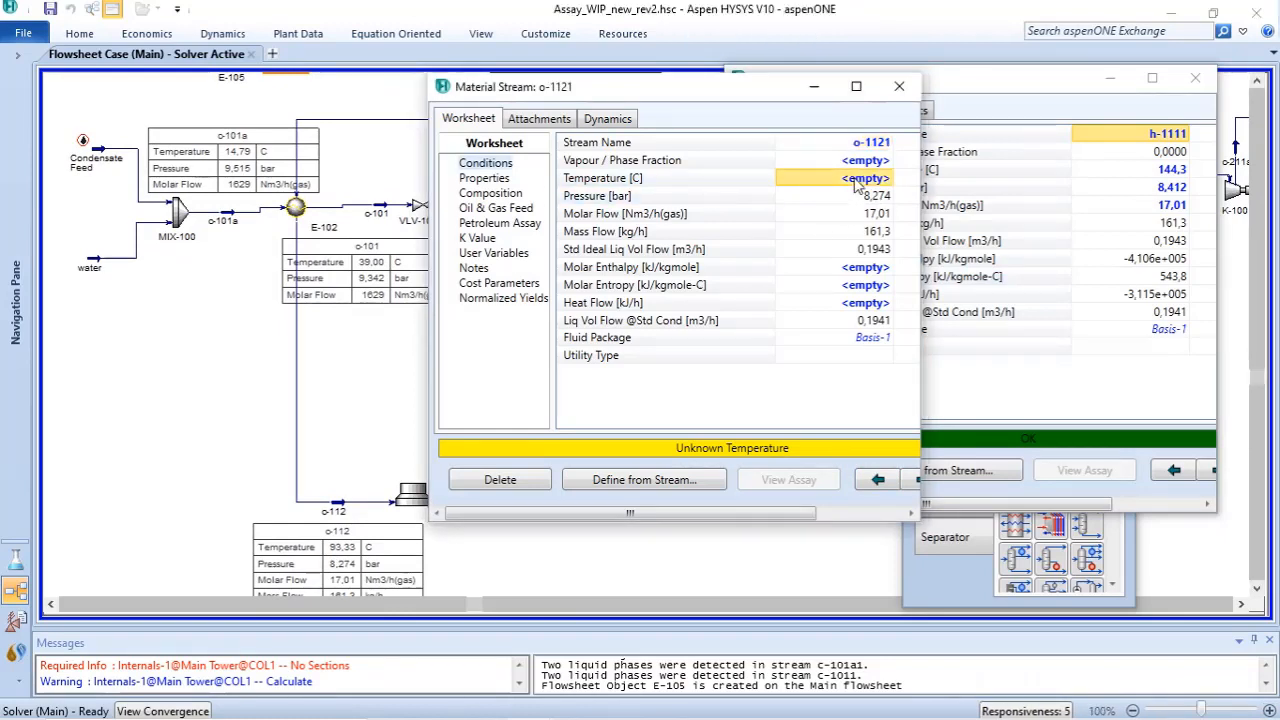
pyautogui.write('93,33')
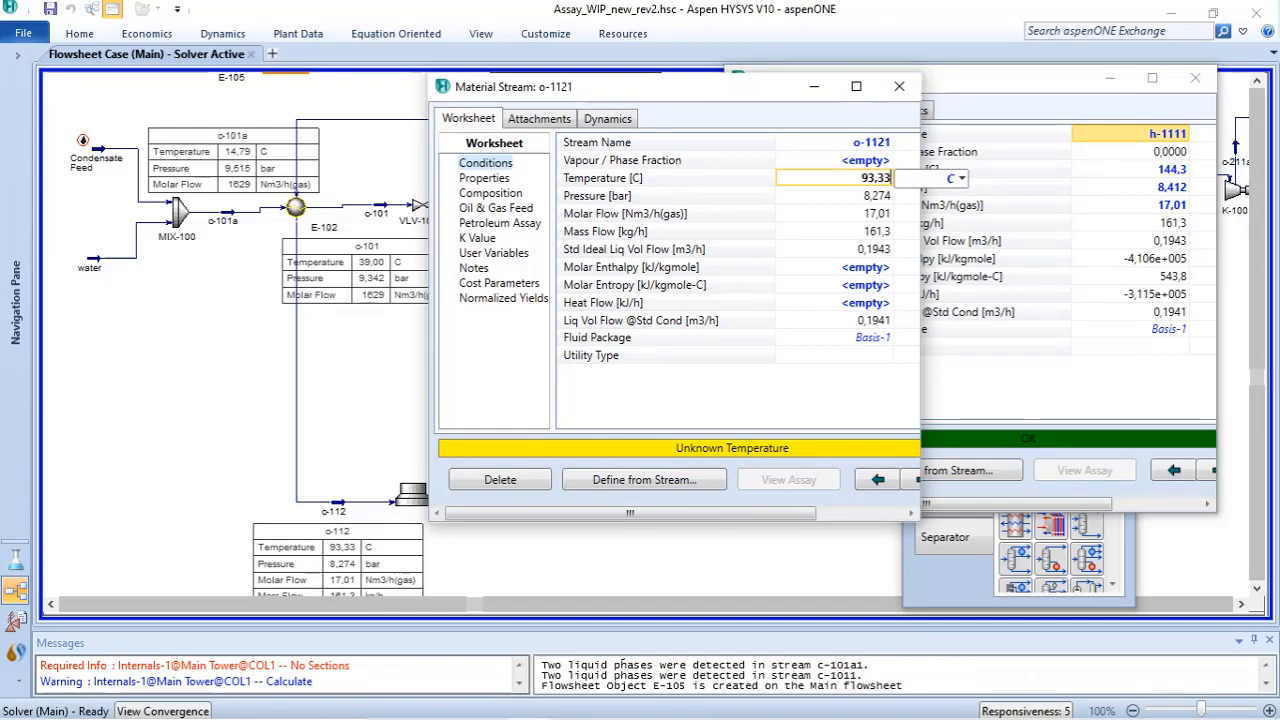
pyautogui.press('Return')
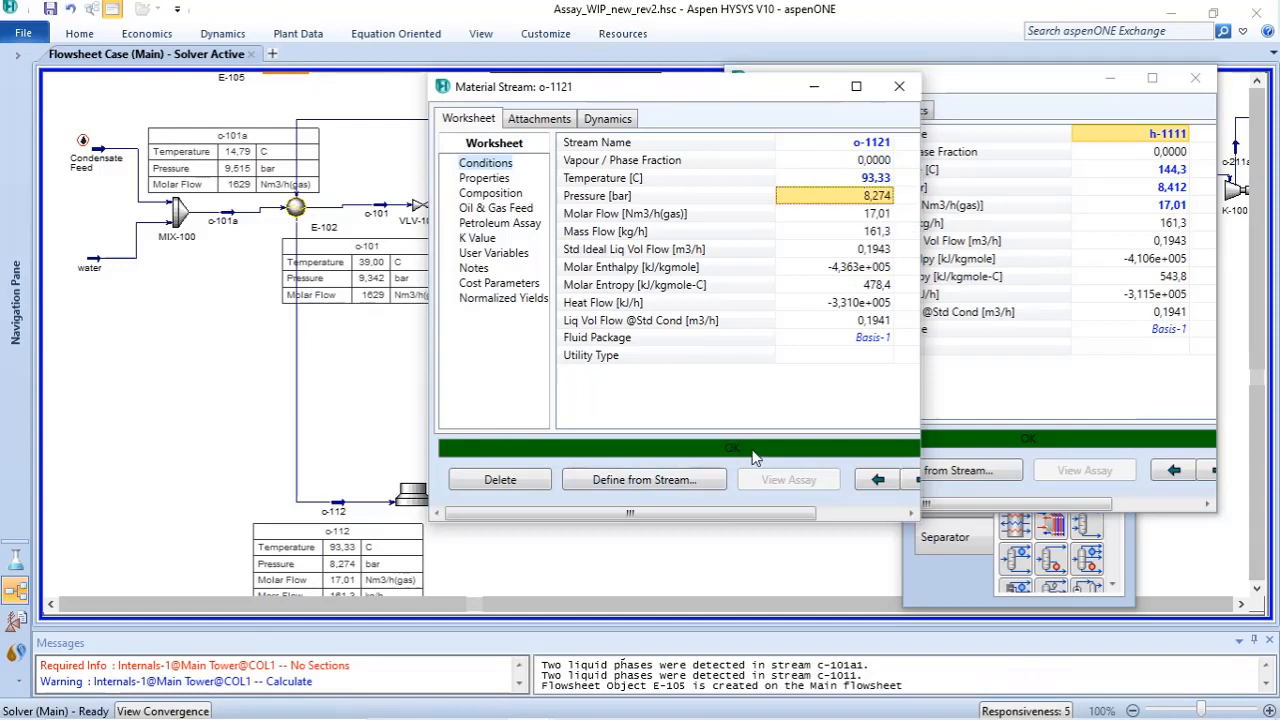
pyautogui.click(899, 86)
pyautogui.click(1195, 77)
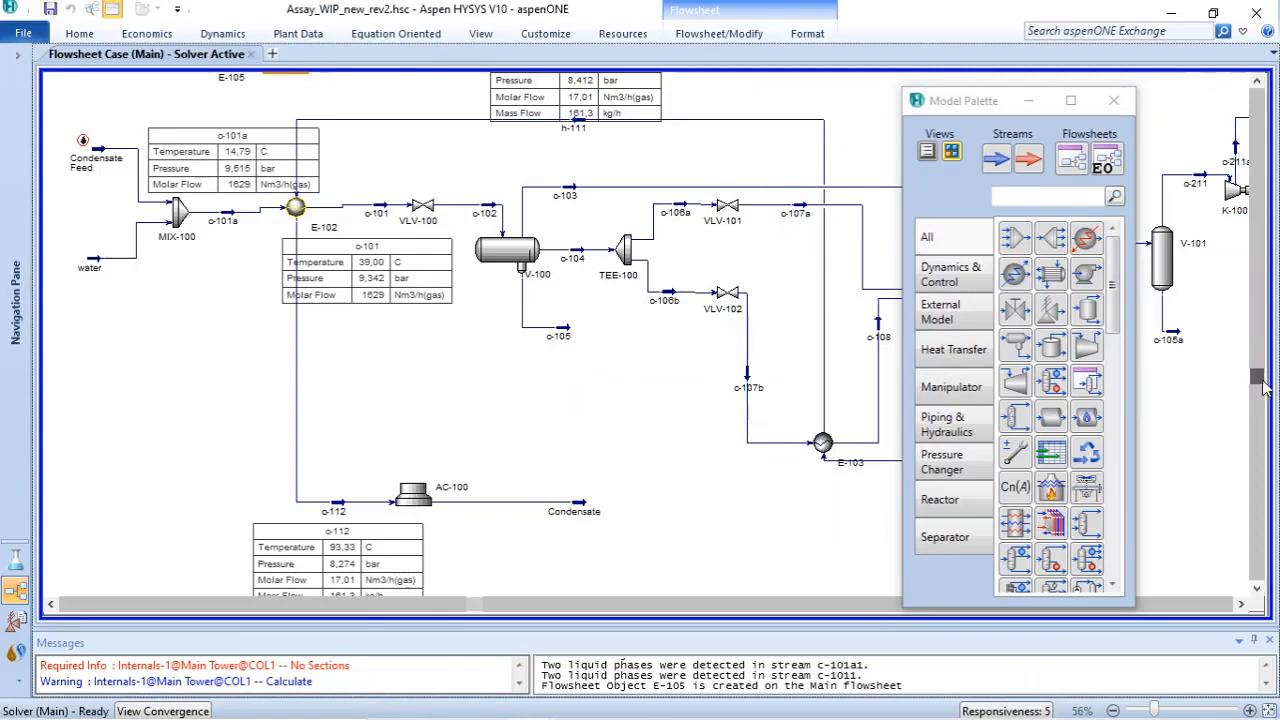
# Step: Show the property table of energy stream Q2 and place it just below the Q1 table
pyautogui.moveTo(1260, 380); pyautogui.dragTo(1258, 257)
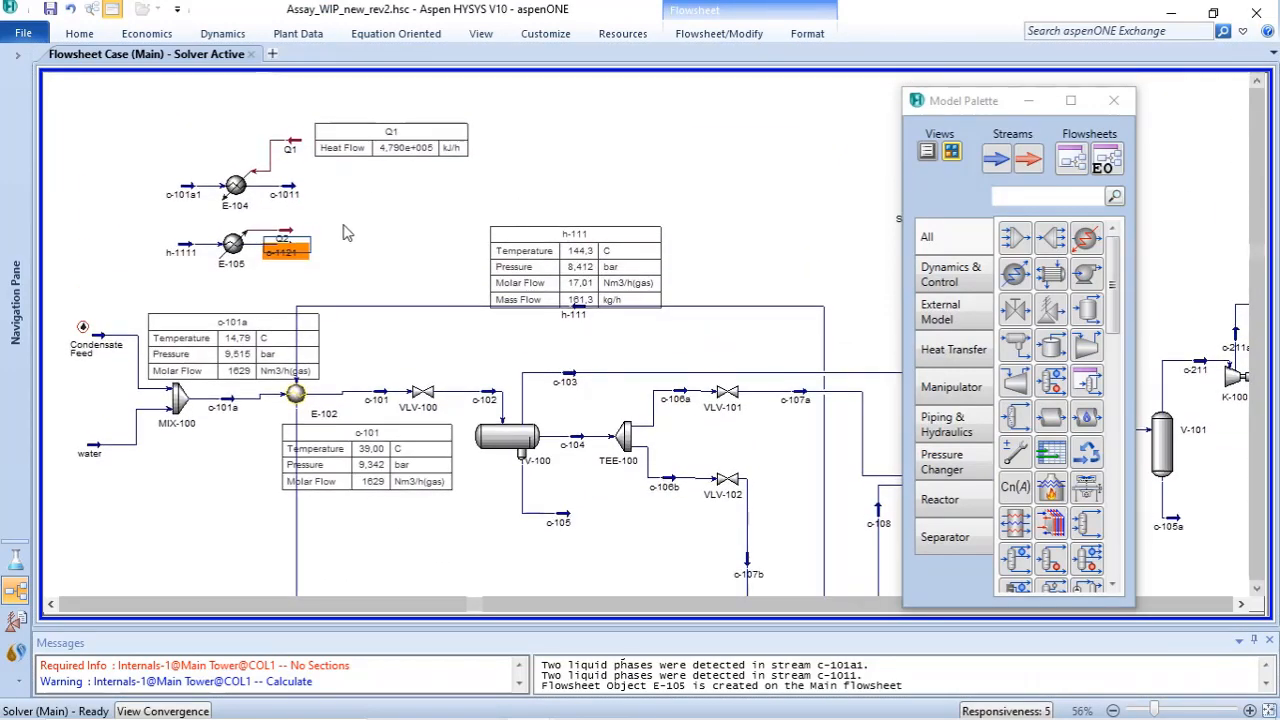
pyautogui.click(343, 258)
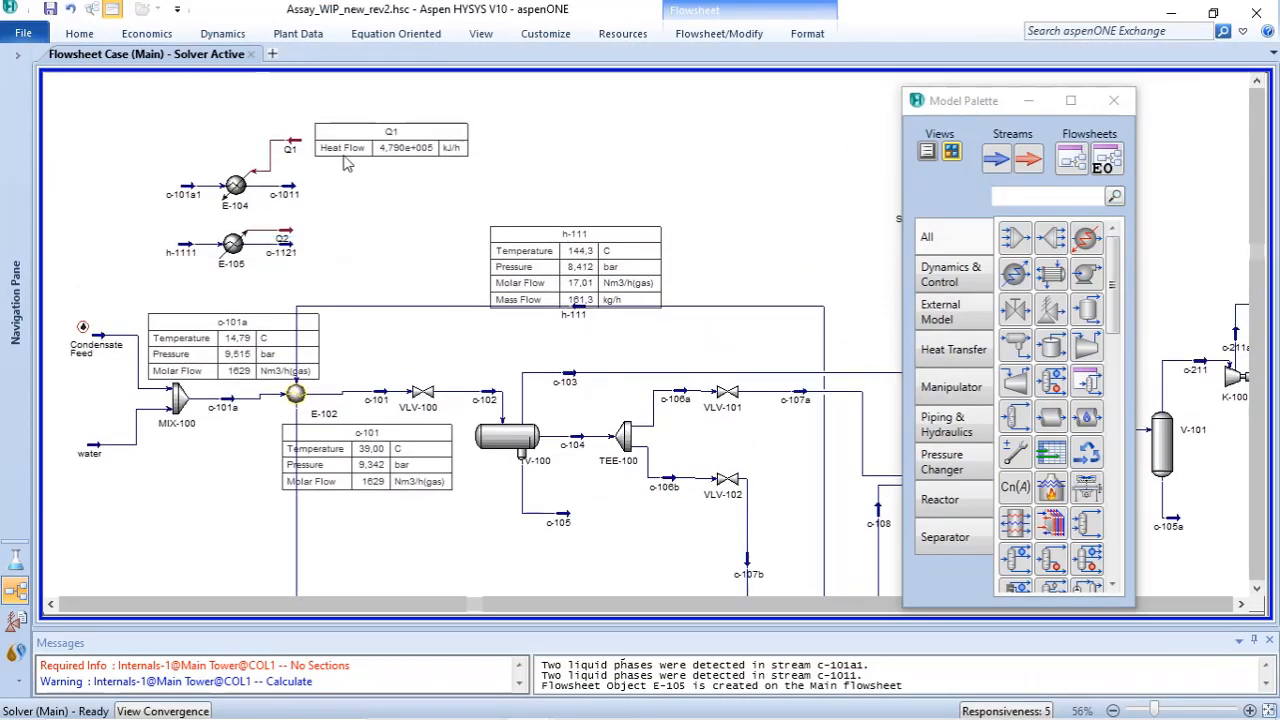
pyautogui.rightClick(291, 237)
pyautogui.press('Escape')
pyautogui.click(476, 177)
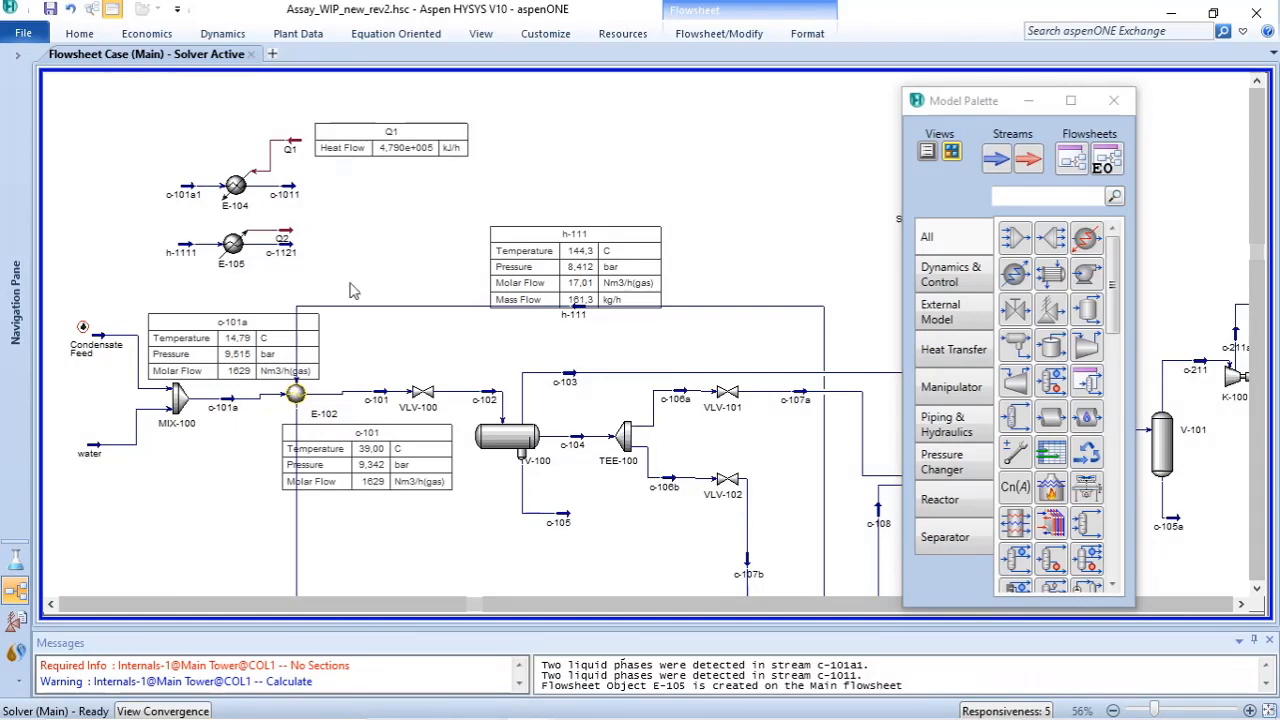
pyautogui.moveTo(295, 399)
pyautogui.moveTo(348, 261); pyautogui.dragTo(385, 219)
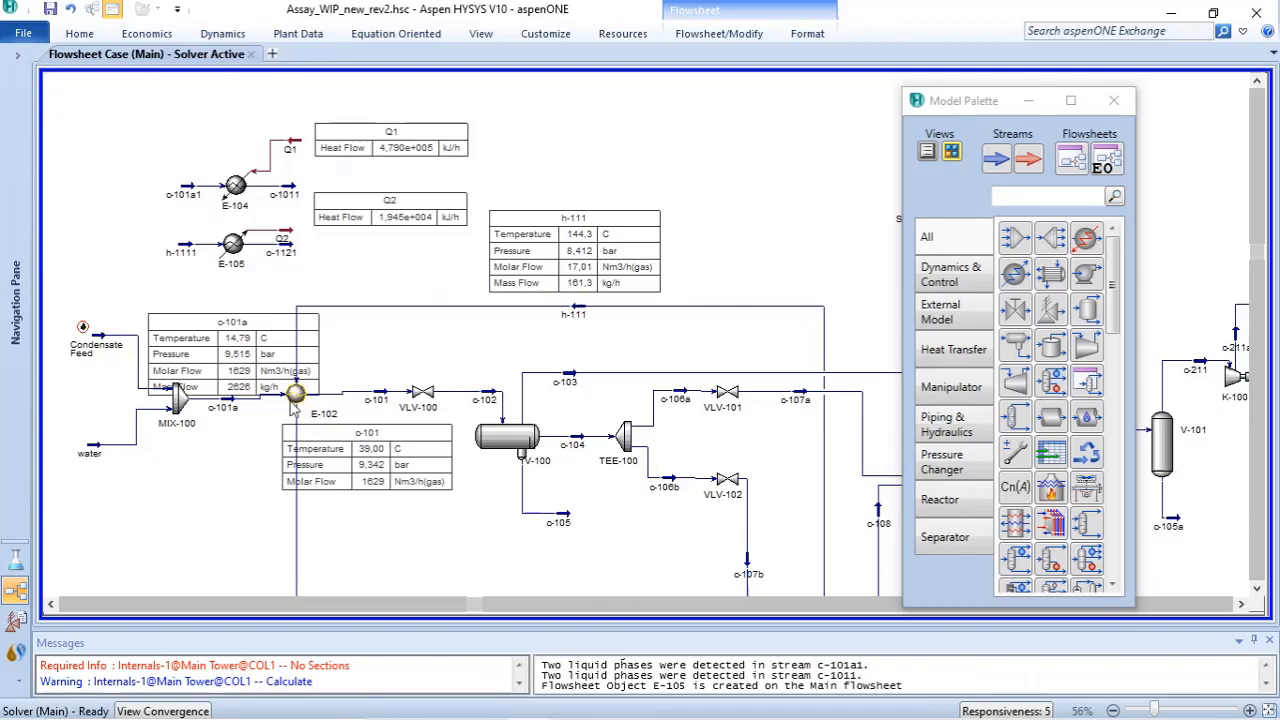
# Step: Break the connection between hot stream h-111 and exchanger E-102
pyautogui.click(228, 348)
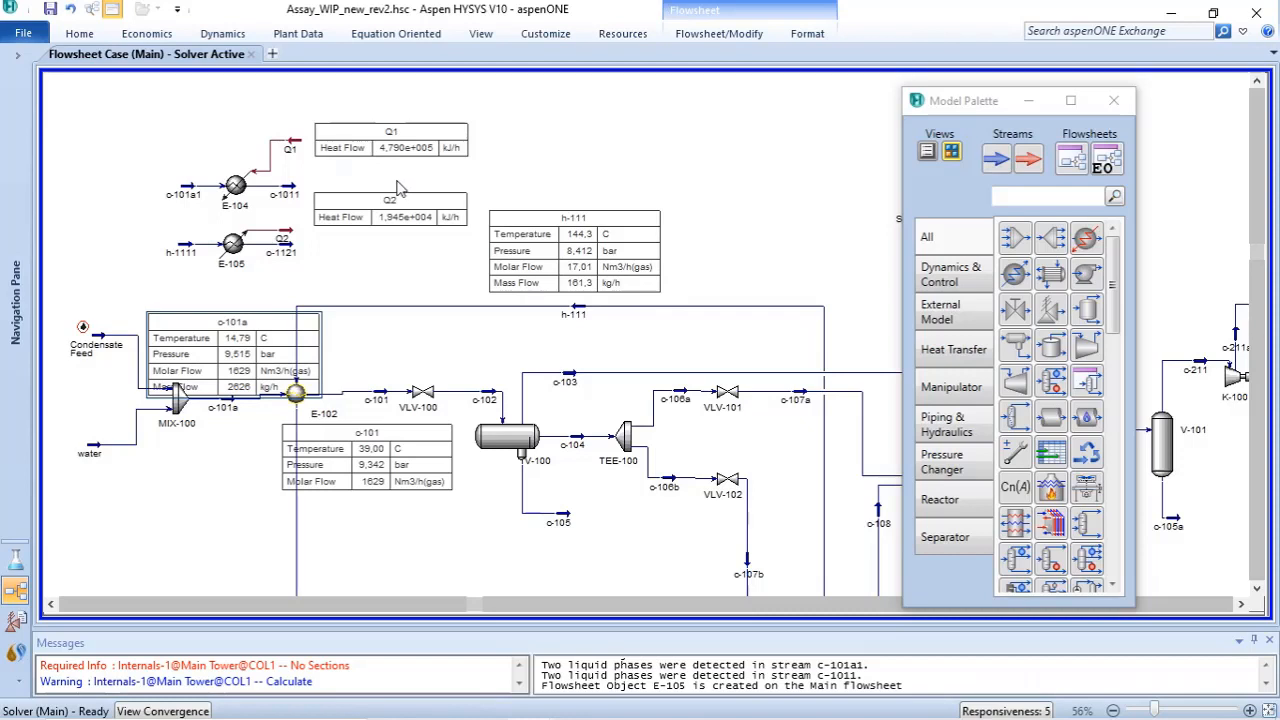
pyautogui.moveTo(288, 244)
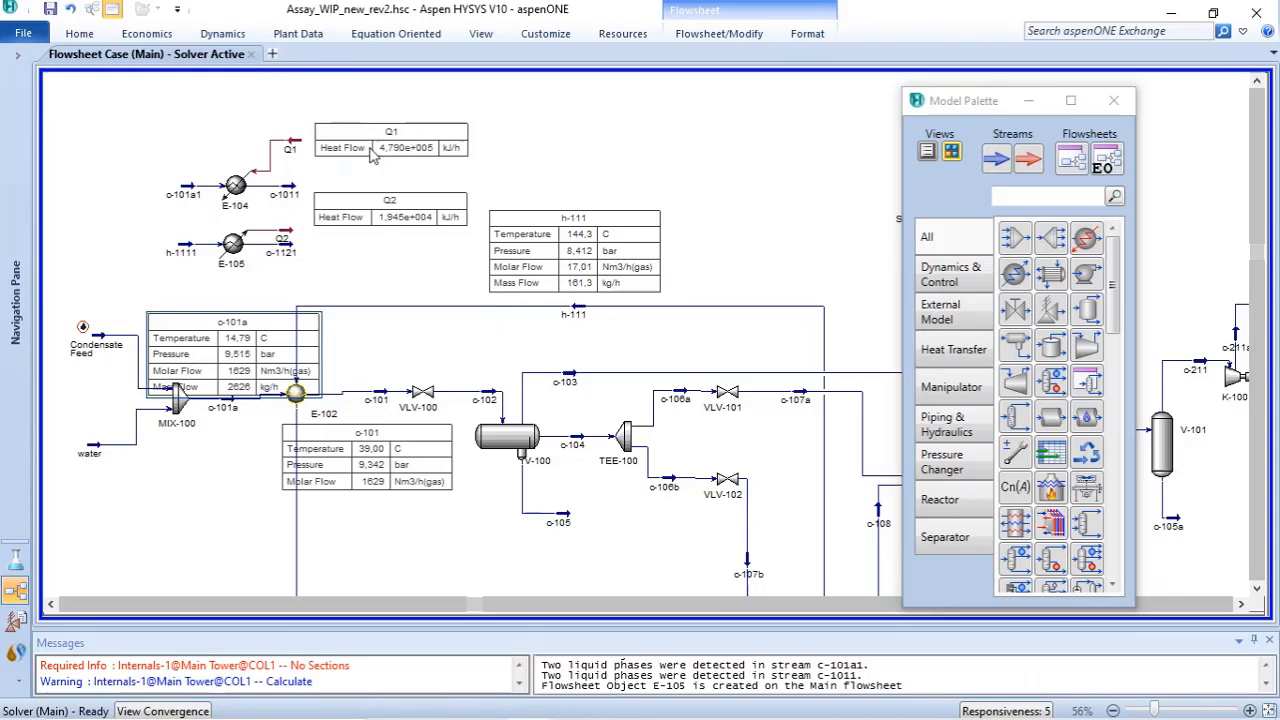
pyautogui.moveTo(231, 245)
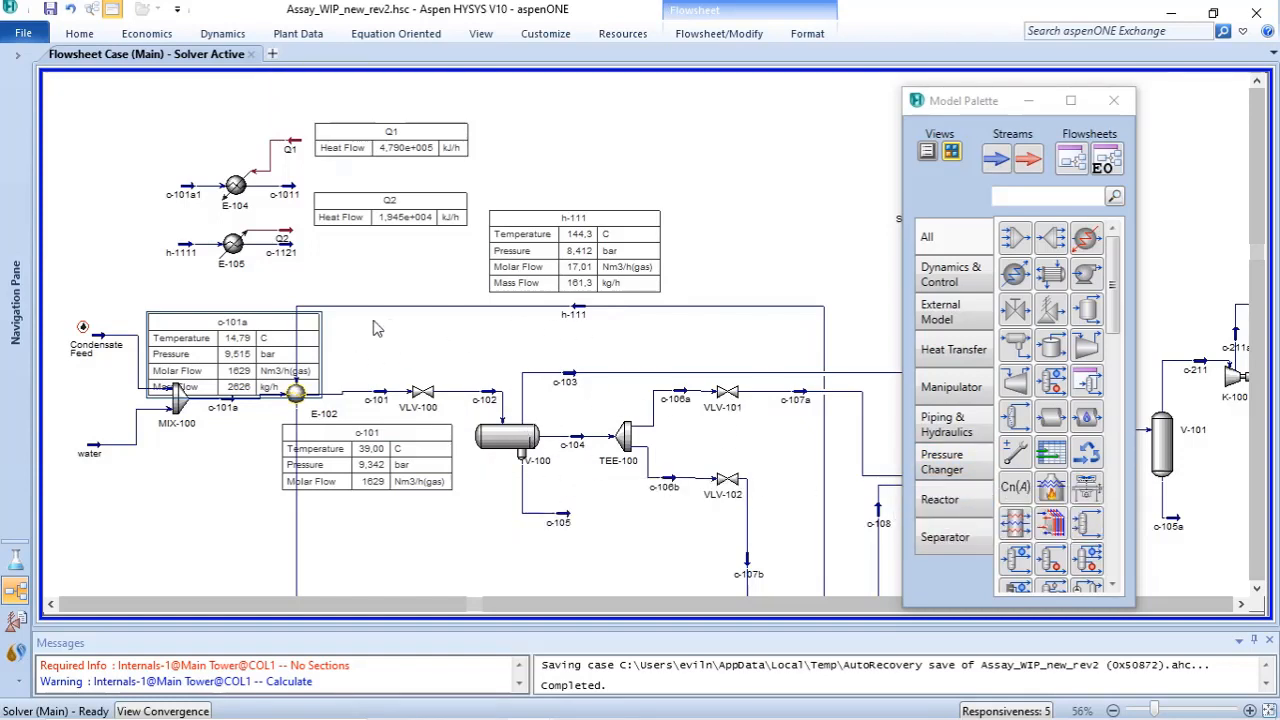
pyautogui.moveTo(366, 305)
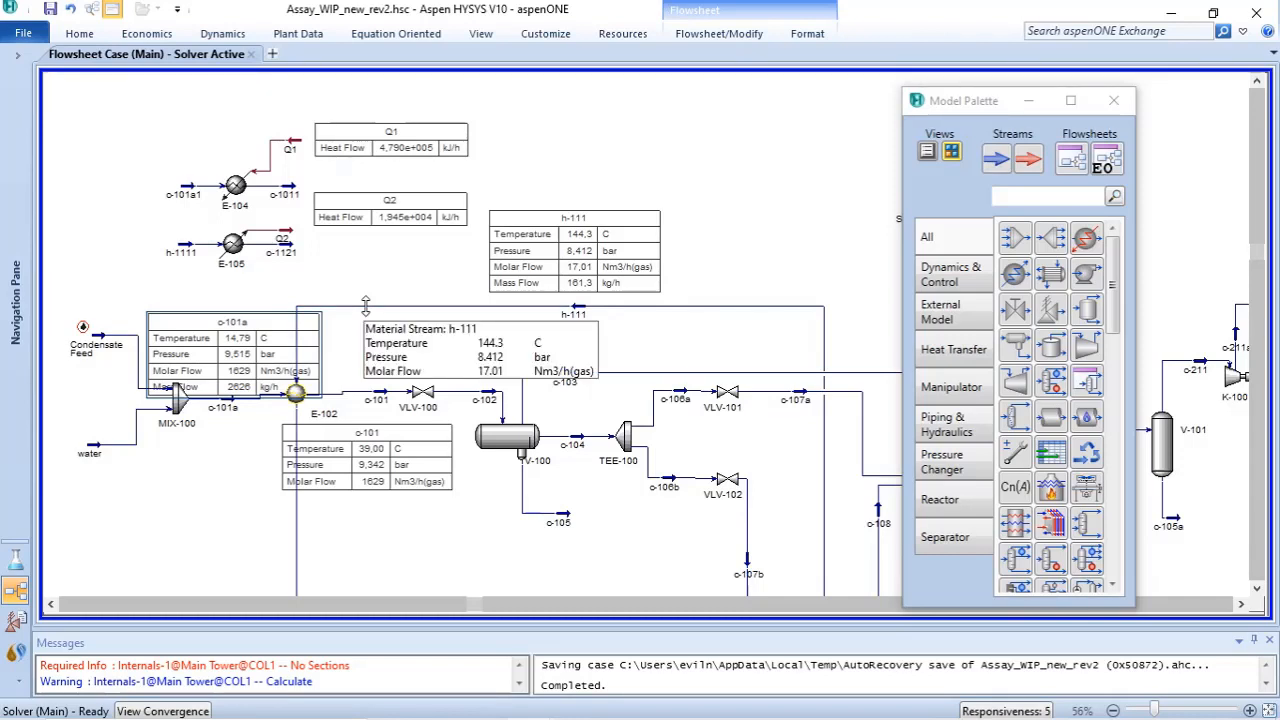
pyautogui.rightClick(366, 305)
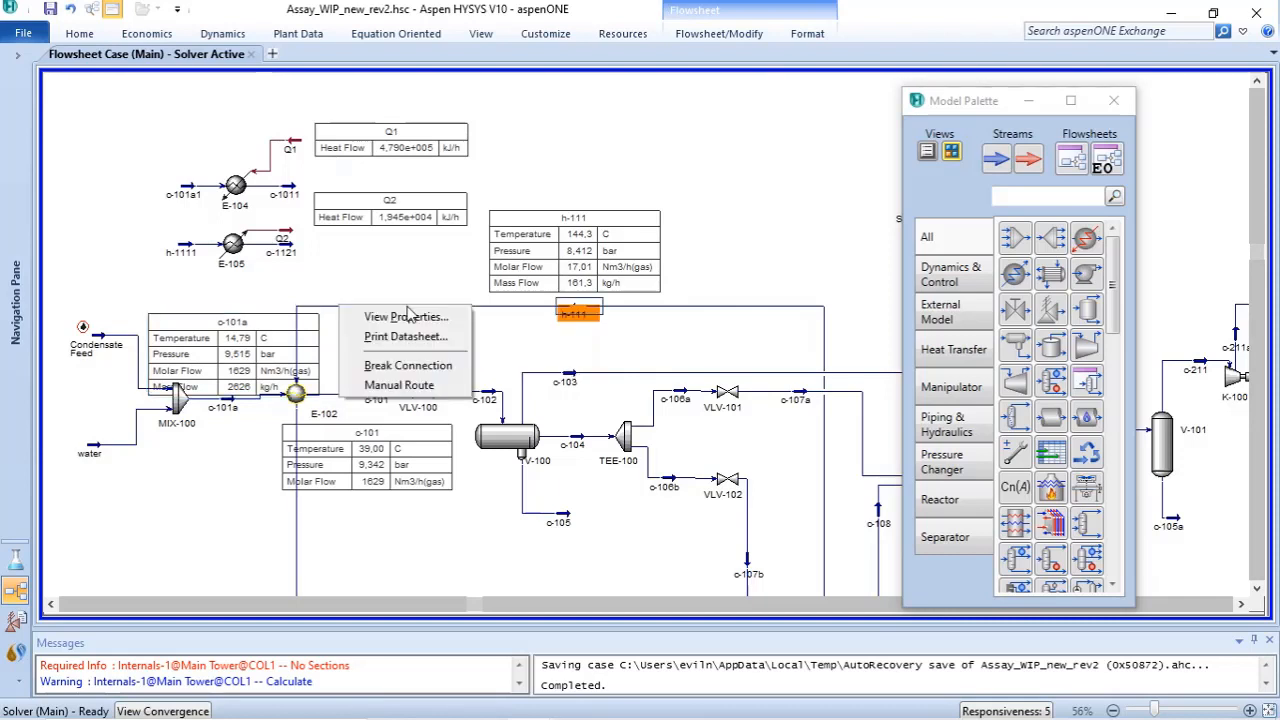
pyautogui.click(412, 368)
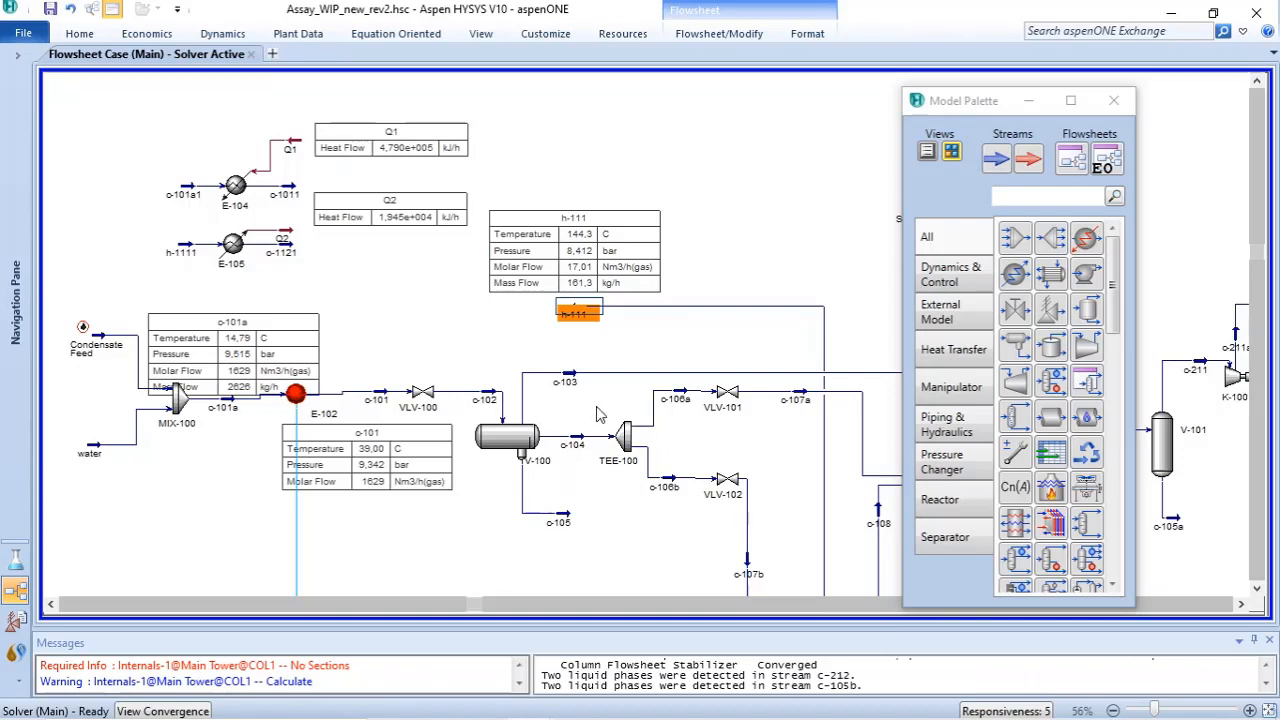
# Step: Reconnect hot stream h-111 to exchanger E-102 in the flowsheet
pyautogui.moveTo(483, 385)
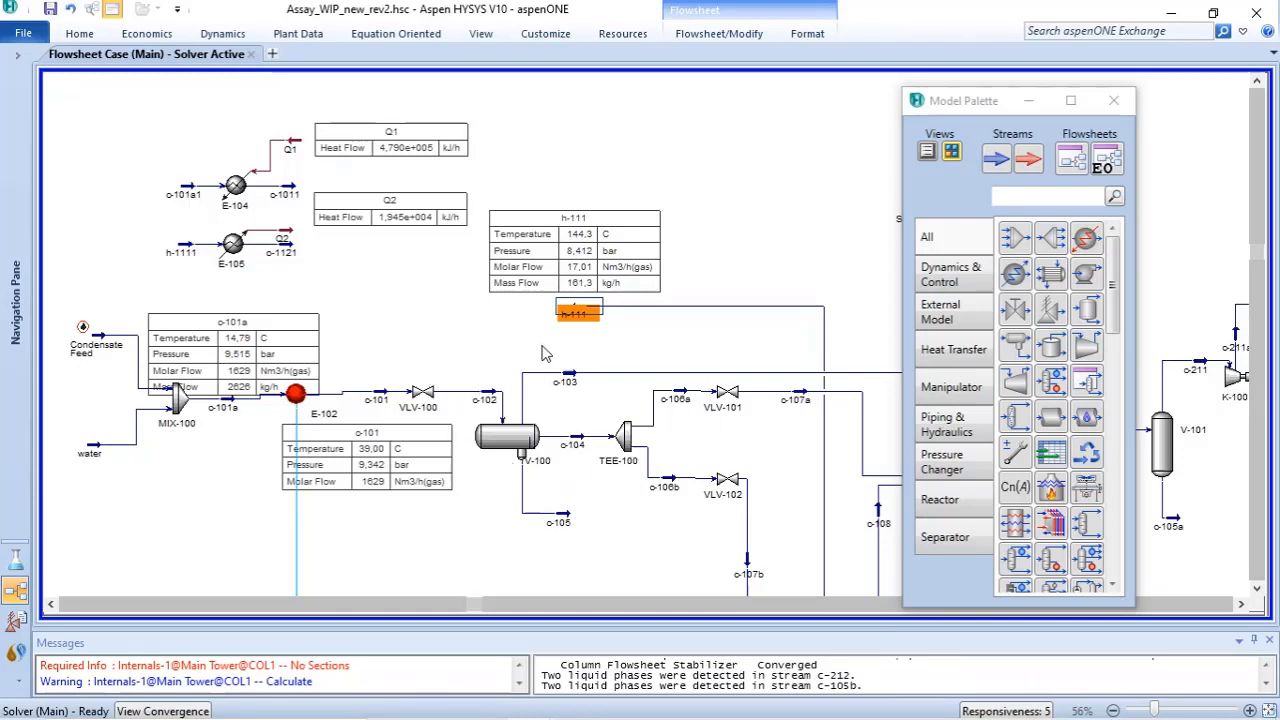
pyautogui.scroll(-1, 537, 402)
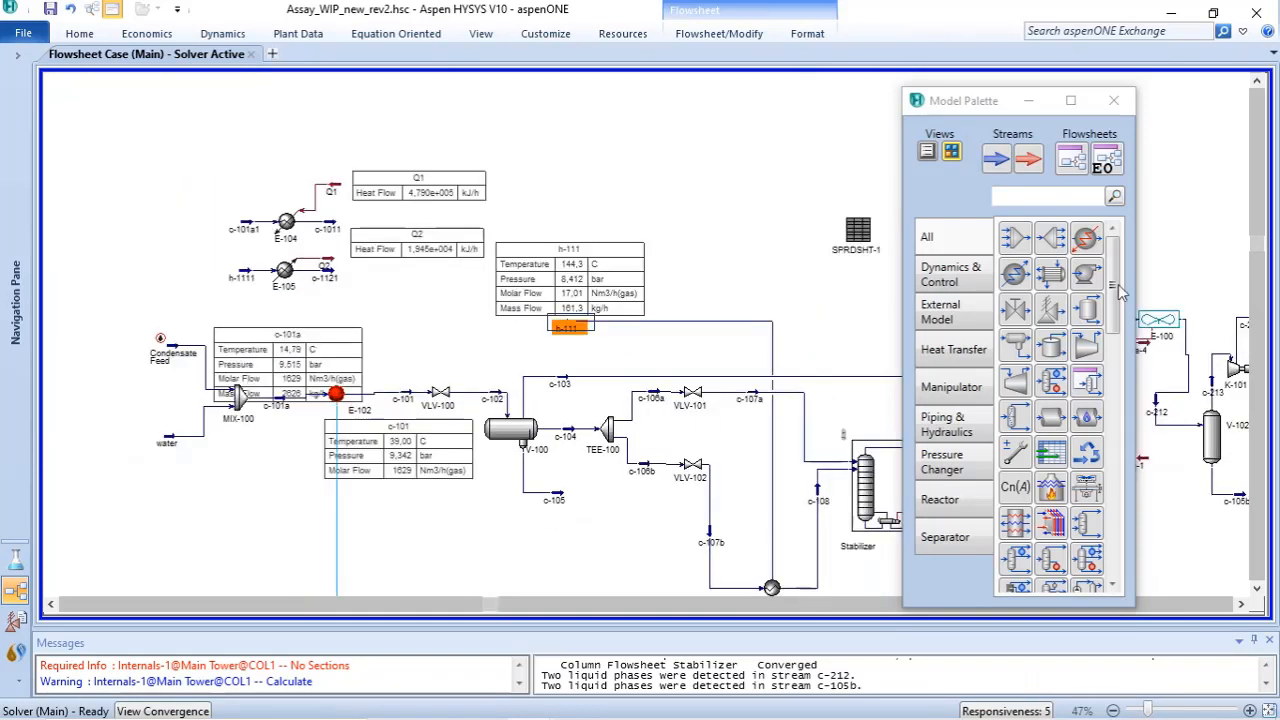
pyautogui.moveTo(1258, 250); pyautogui.dragTo(1260, 330)
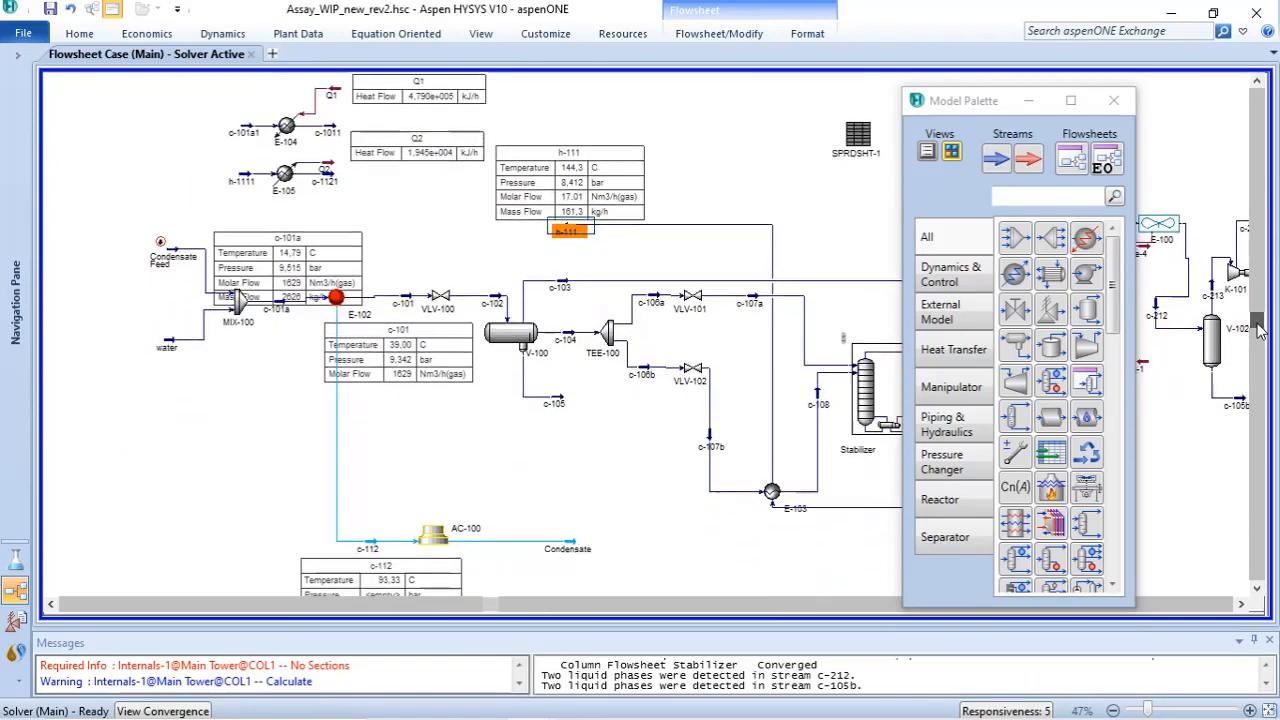
pyautogui.moveTo(345, 362)
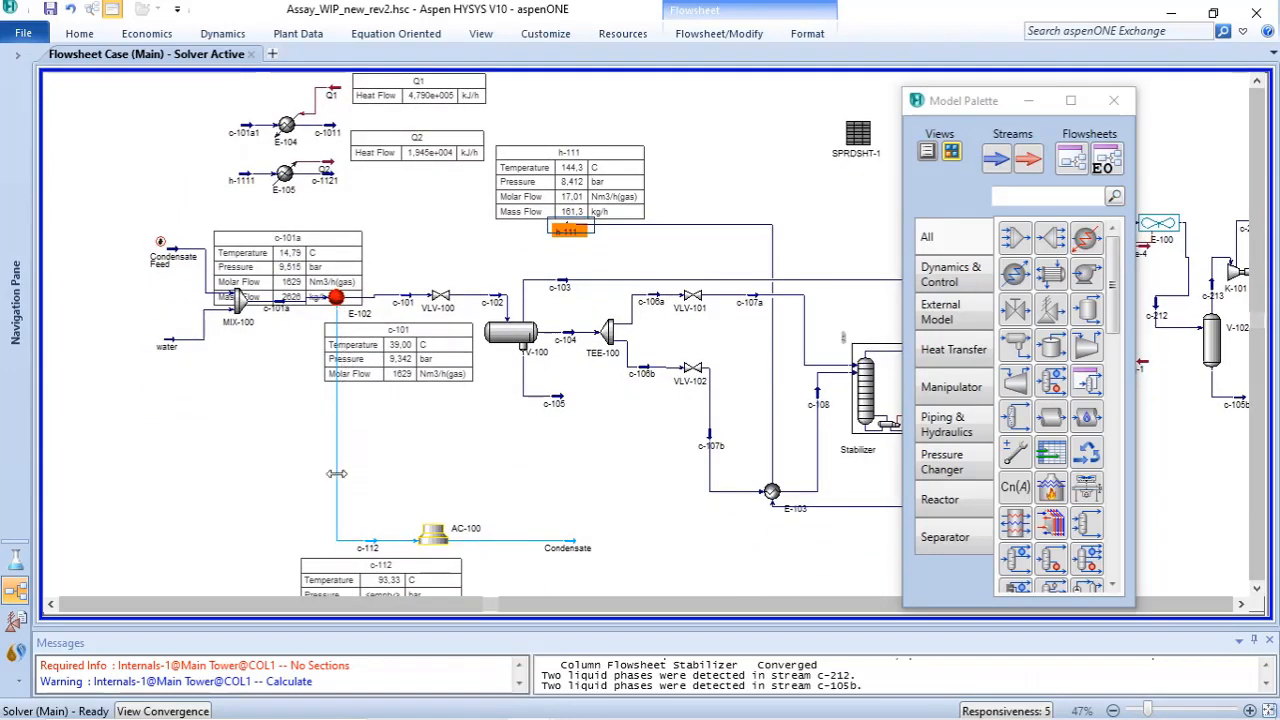
pyautogui.moveTo(554, 549)
pyautogui.click(374, 297)
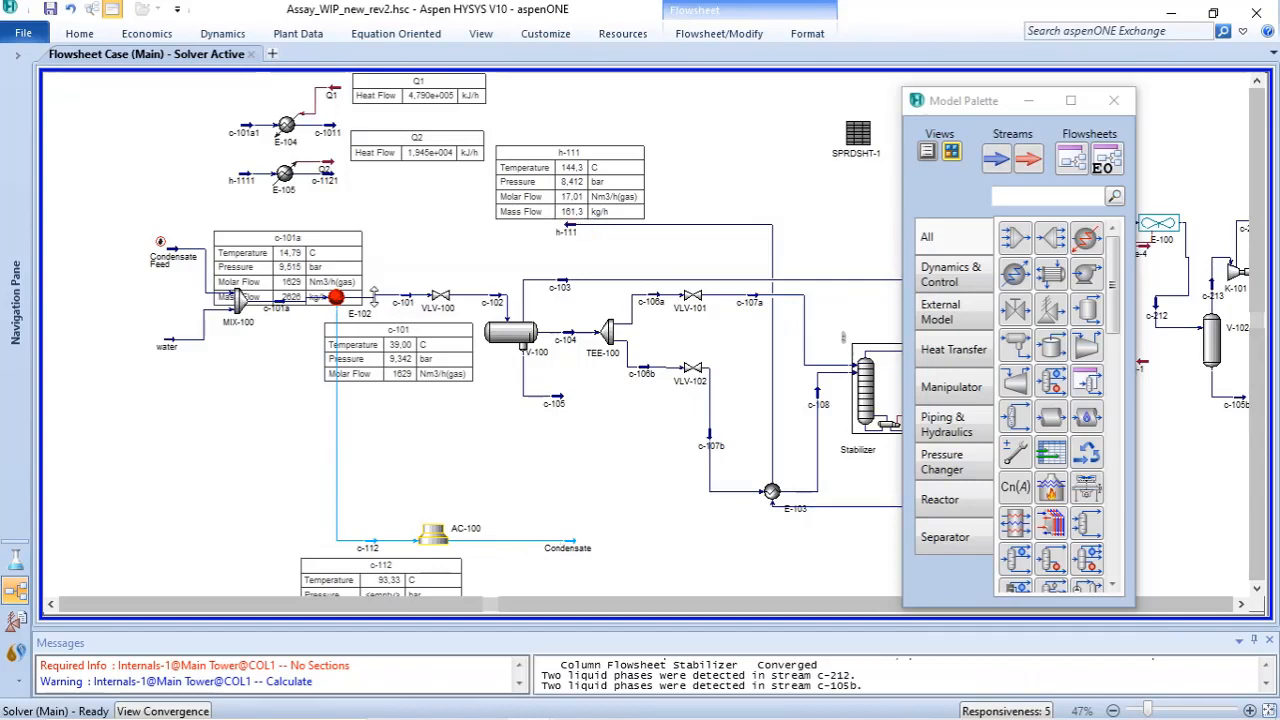
pyautogui.moveTo(337, 306)
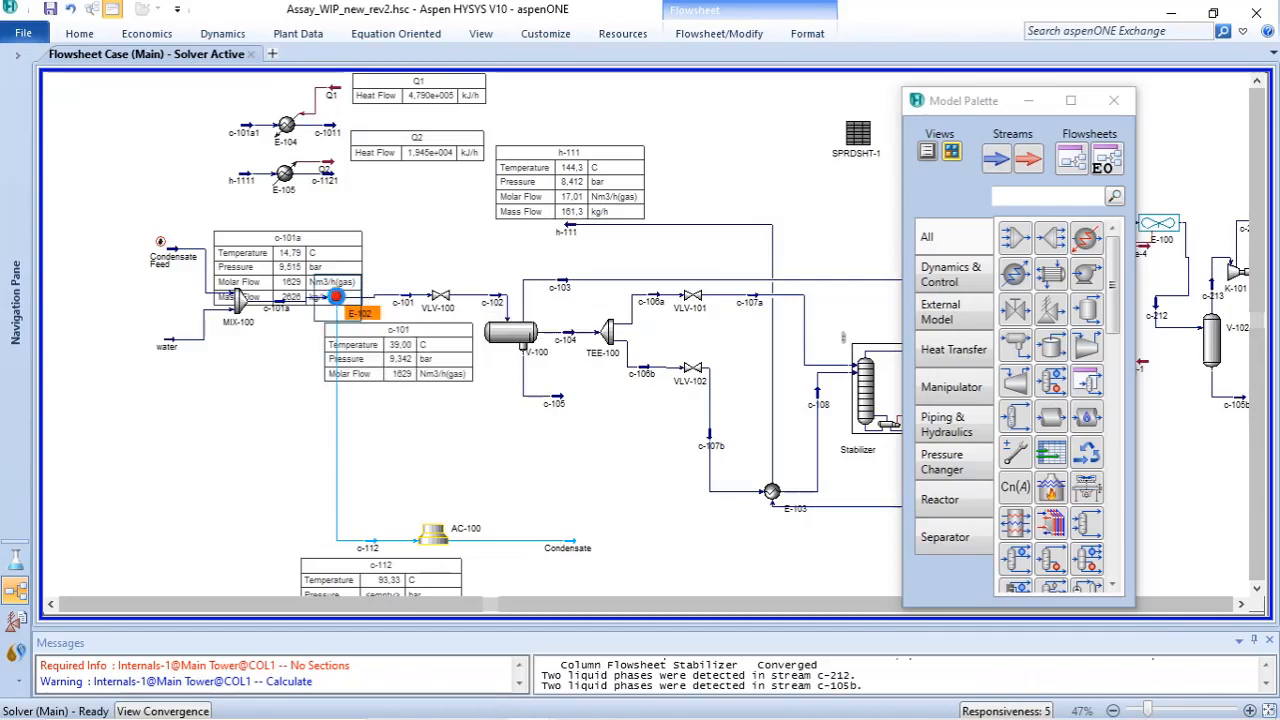
# Step: Lower the temperature of stream c-101 in two stages, 30 C and 20 C
pyautogui.moveTo(410, 302)
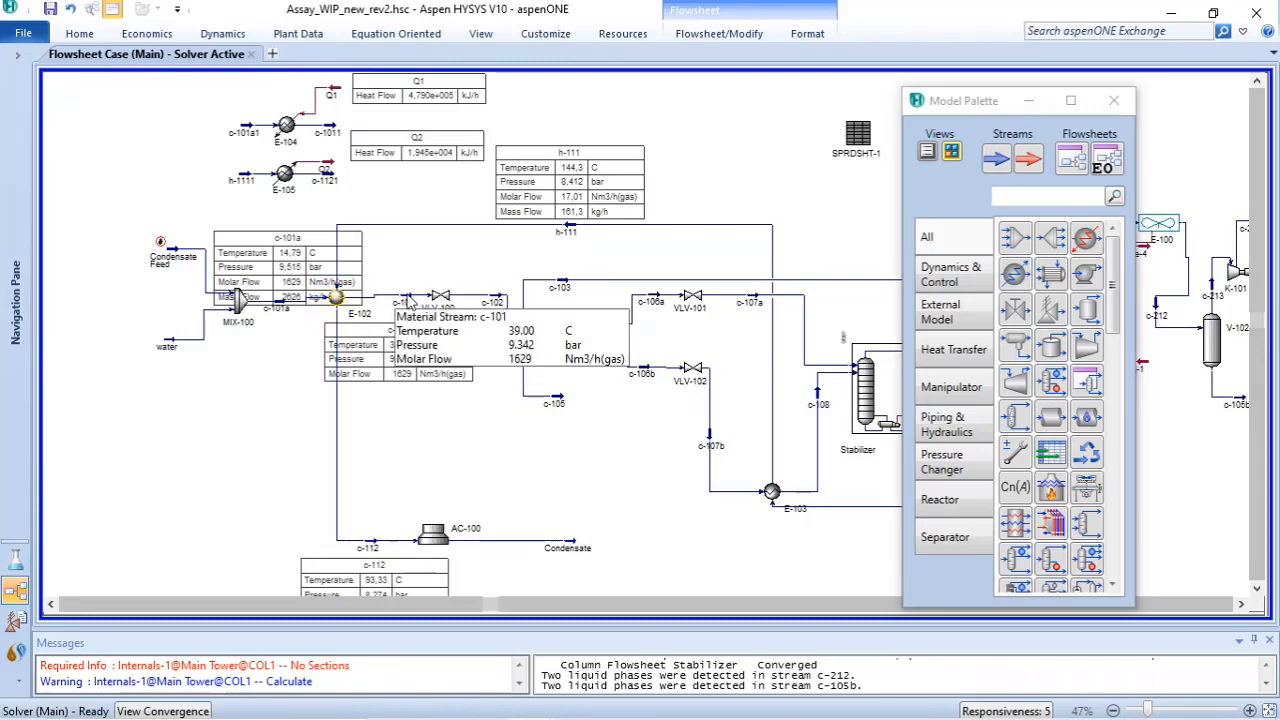
pyautogui.doubleClick(410, 302)
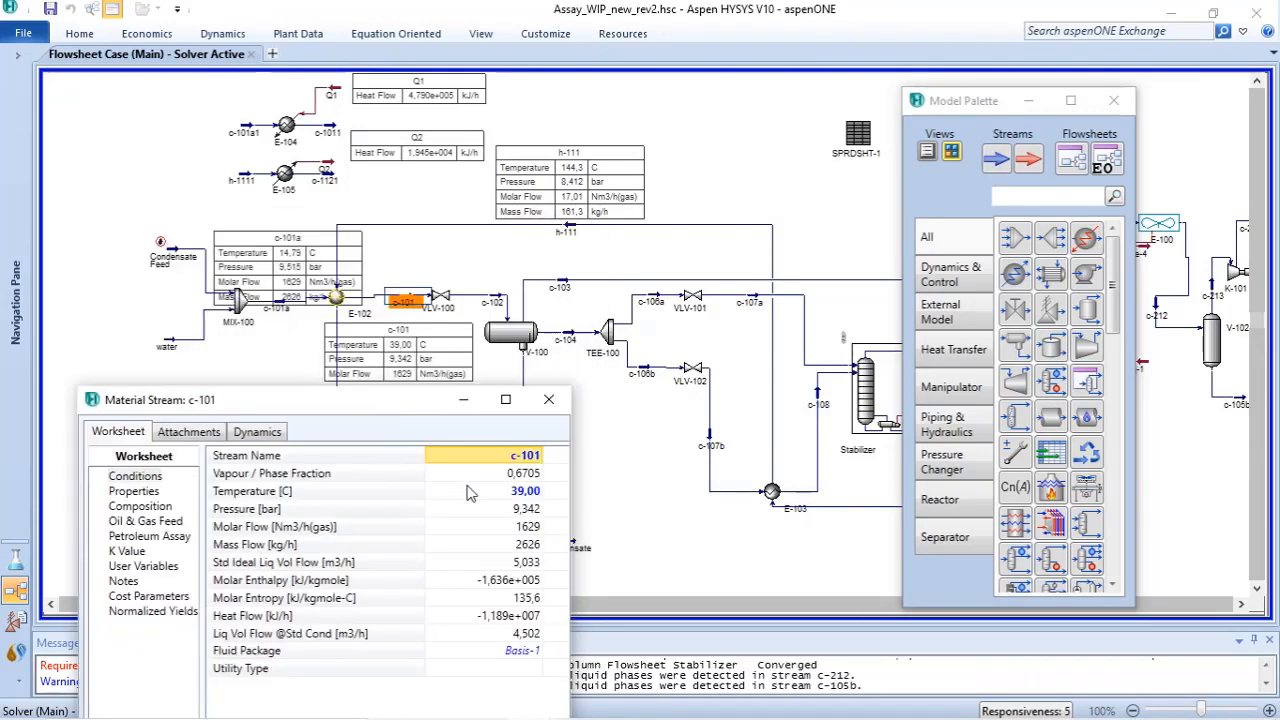
pyautogui.click(527, 494)
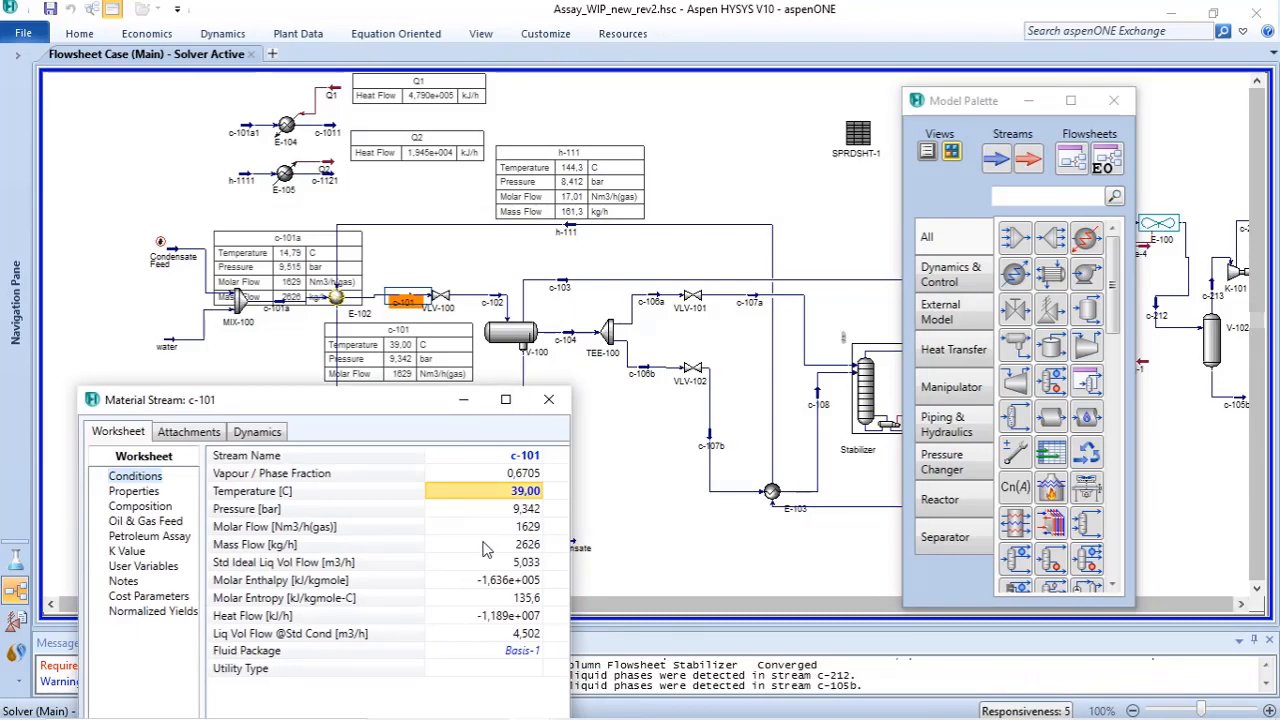
pyautogui.moveTo(484, 548)
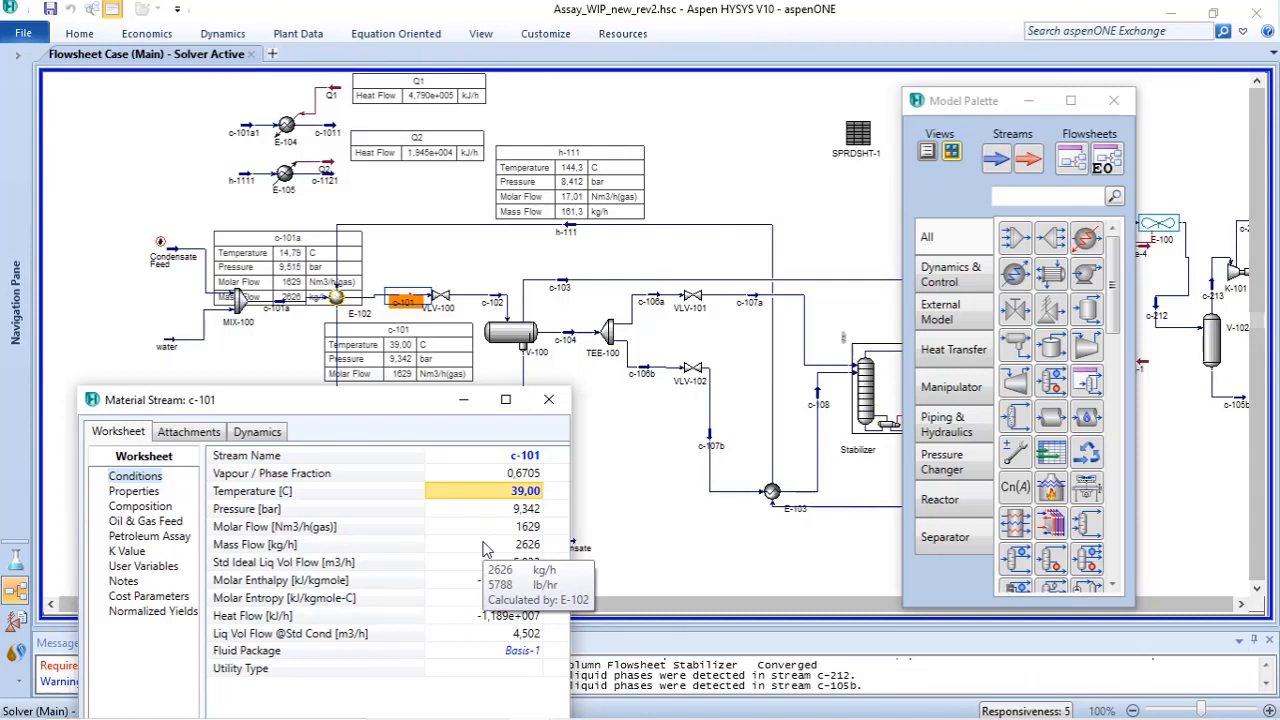
pyautogui.write('30')
pyautogui.press('Return')
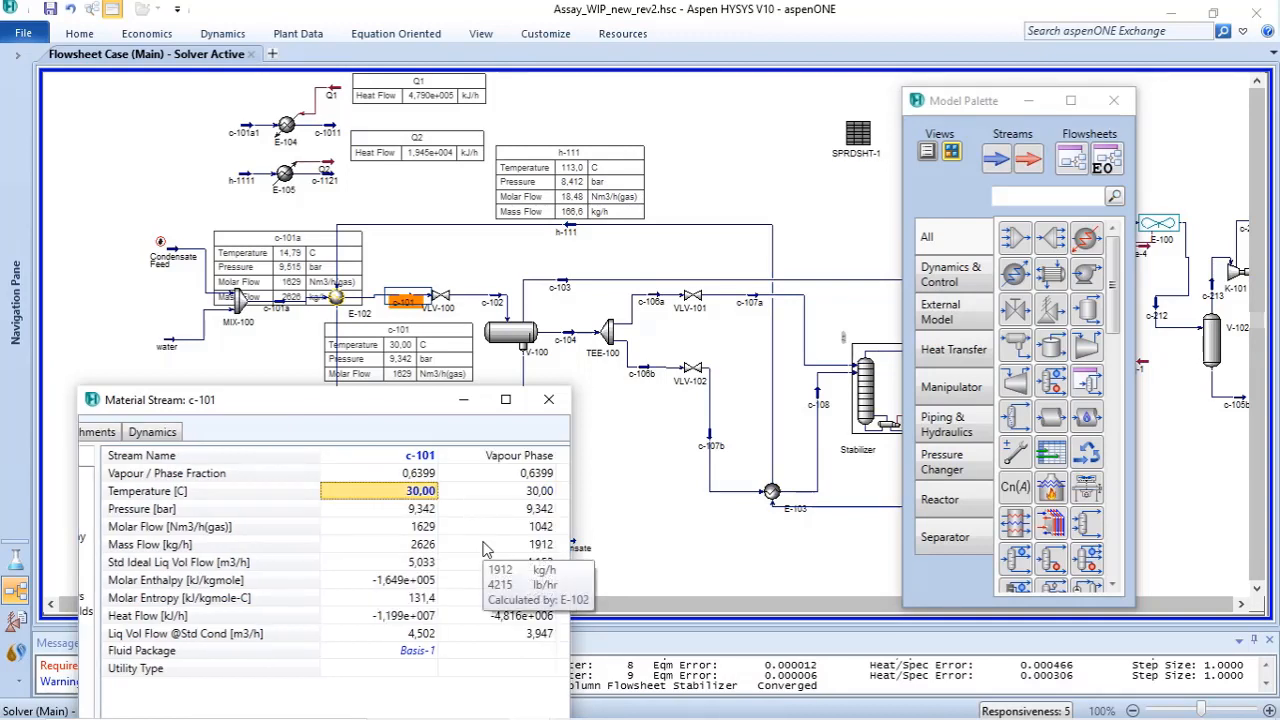
pyautogui.write('20')
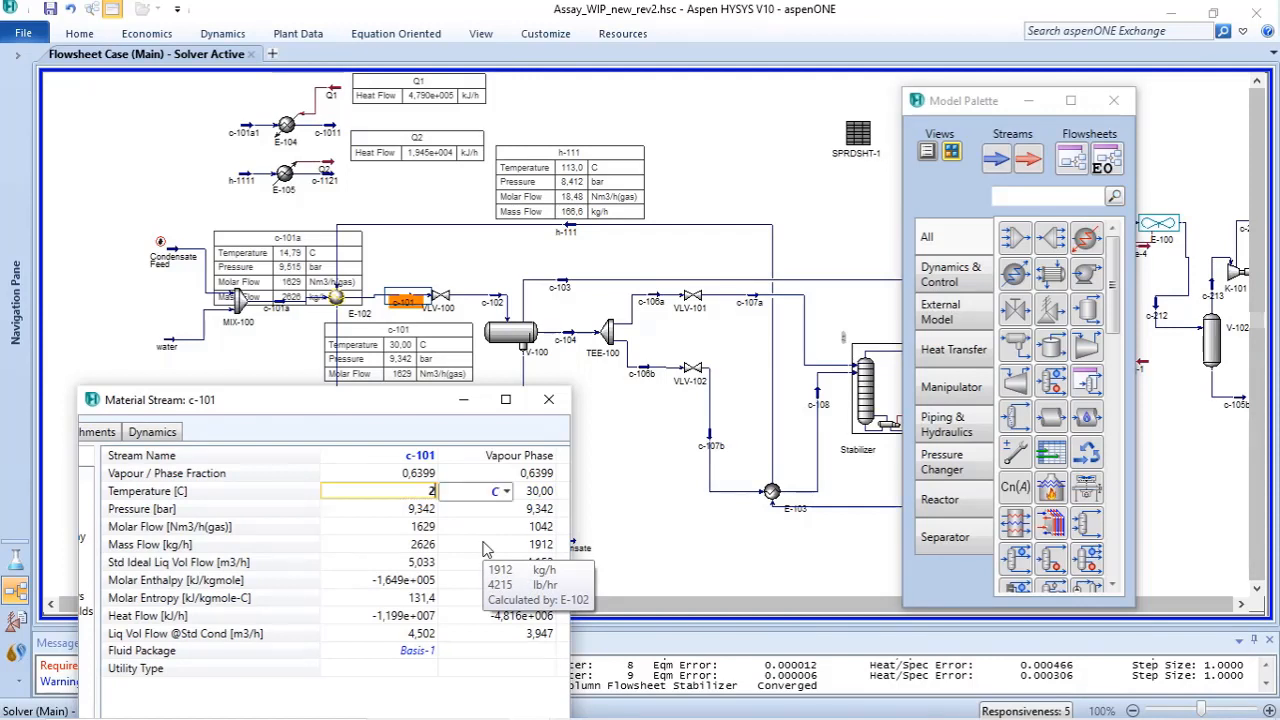
pyautogui.press('Return')
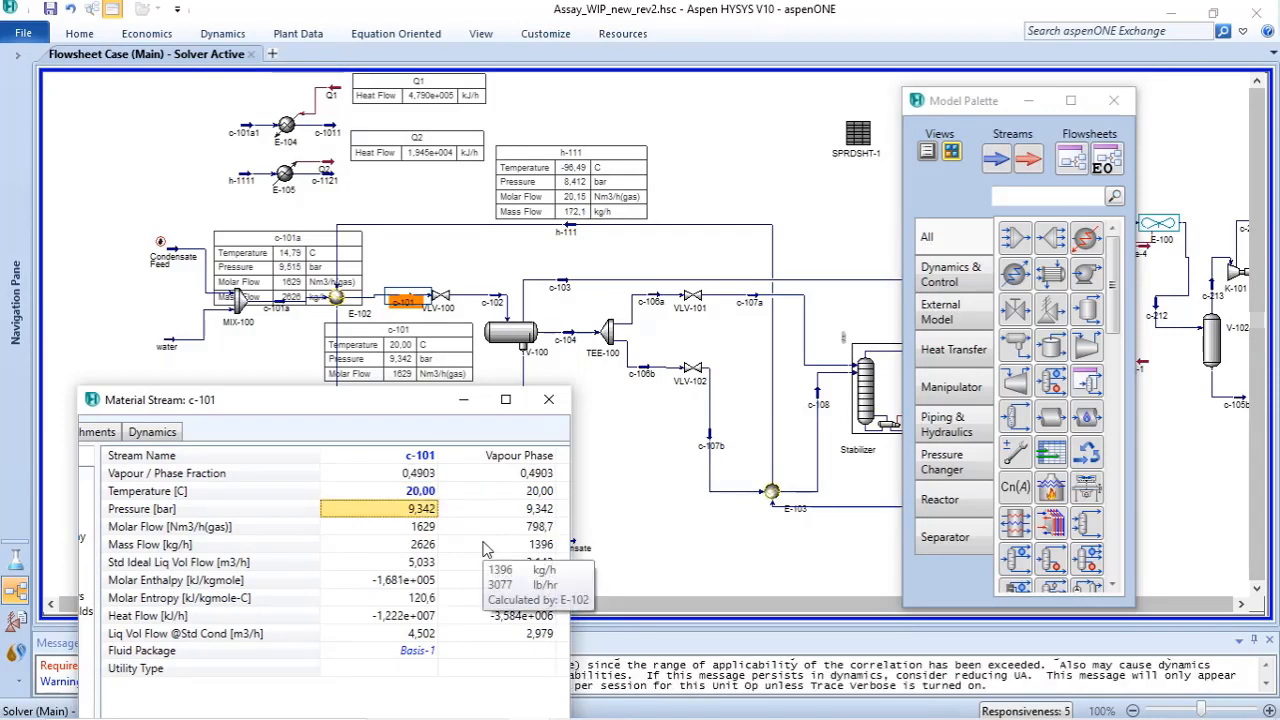
# Step: Try lowering the temperature of stream c-101 to 15 C
pyautogui.press('Up')
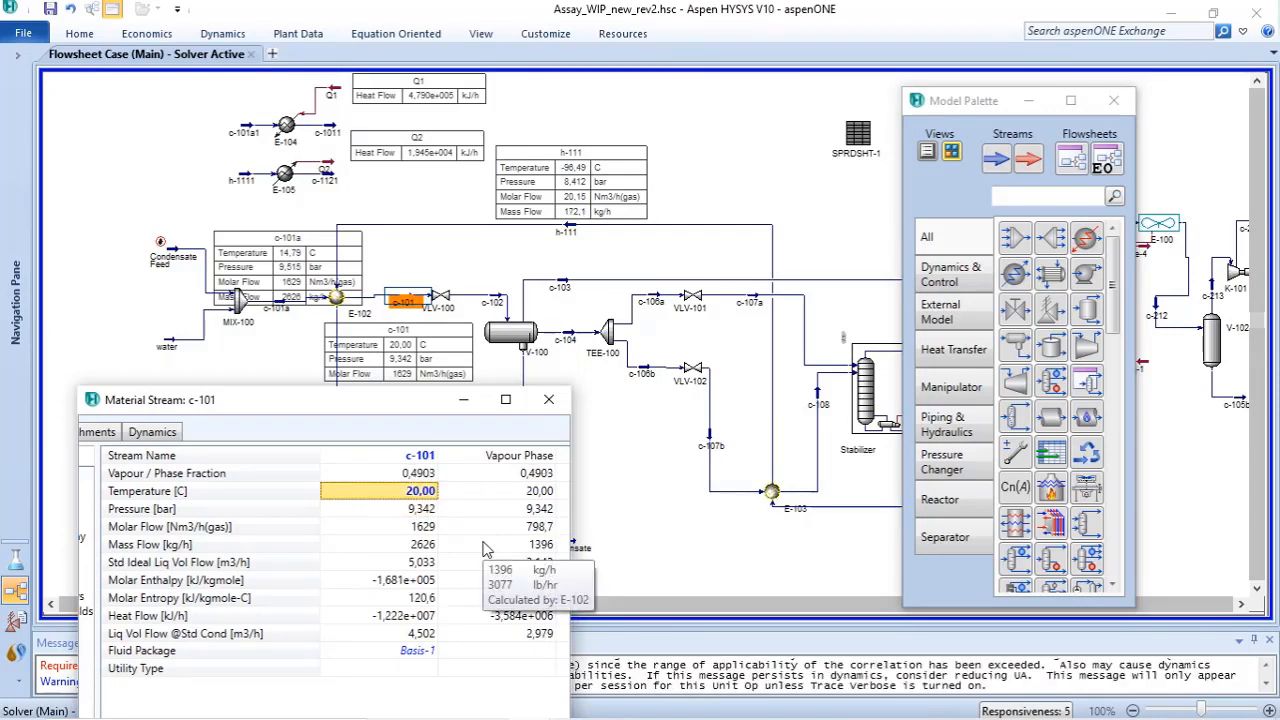
pyautogui.write('15')
pyautogui.press('Return')
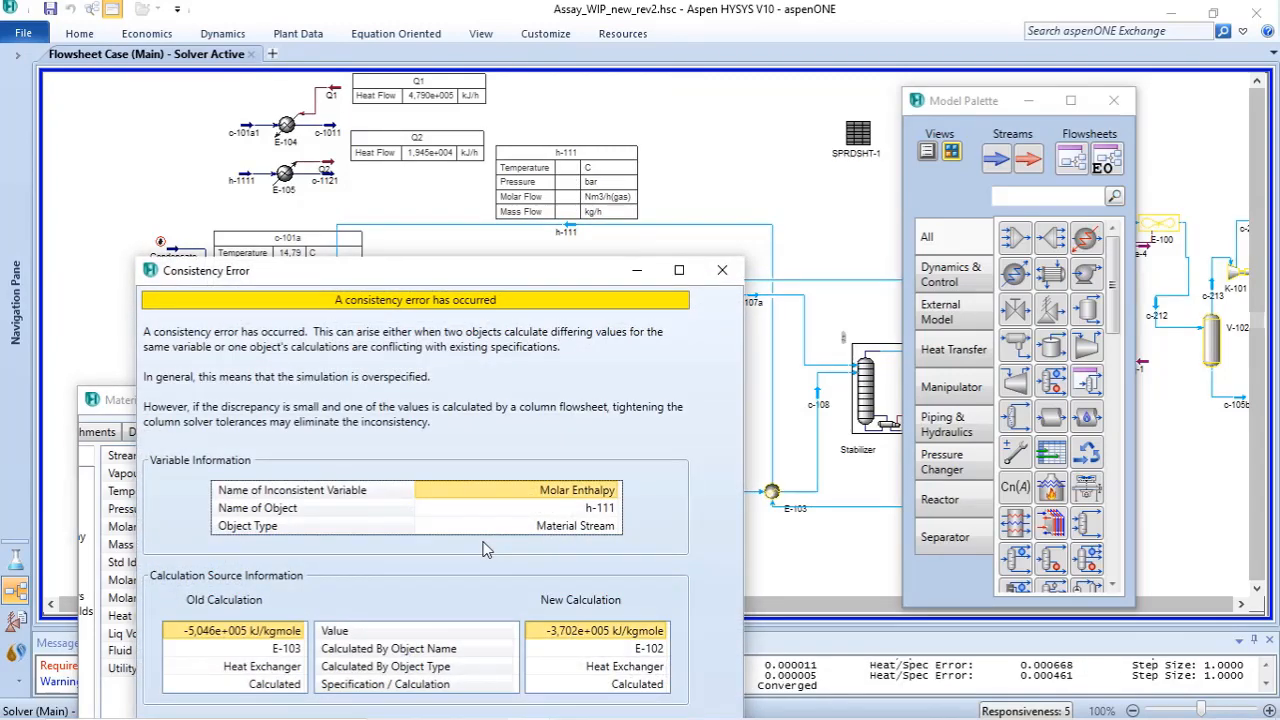
# Step: Restore the temperature of stream c-101 to 20 C and reactivate the solver, closing the stream window
pyautogui.press('Escape')
pyautogui.write('20')
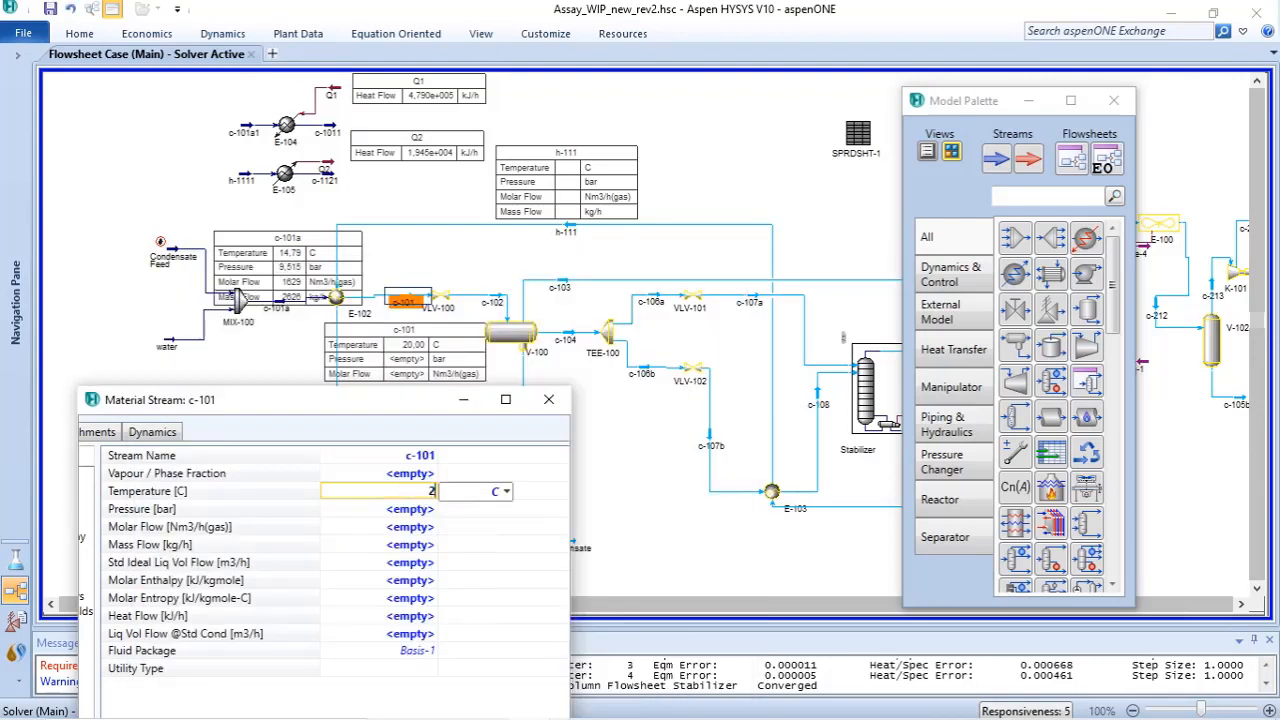
pyautogui.press('Return')
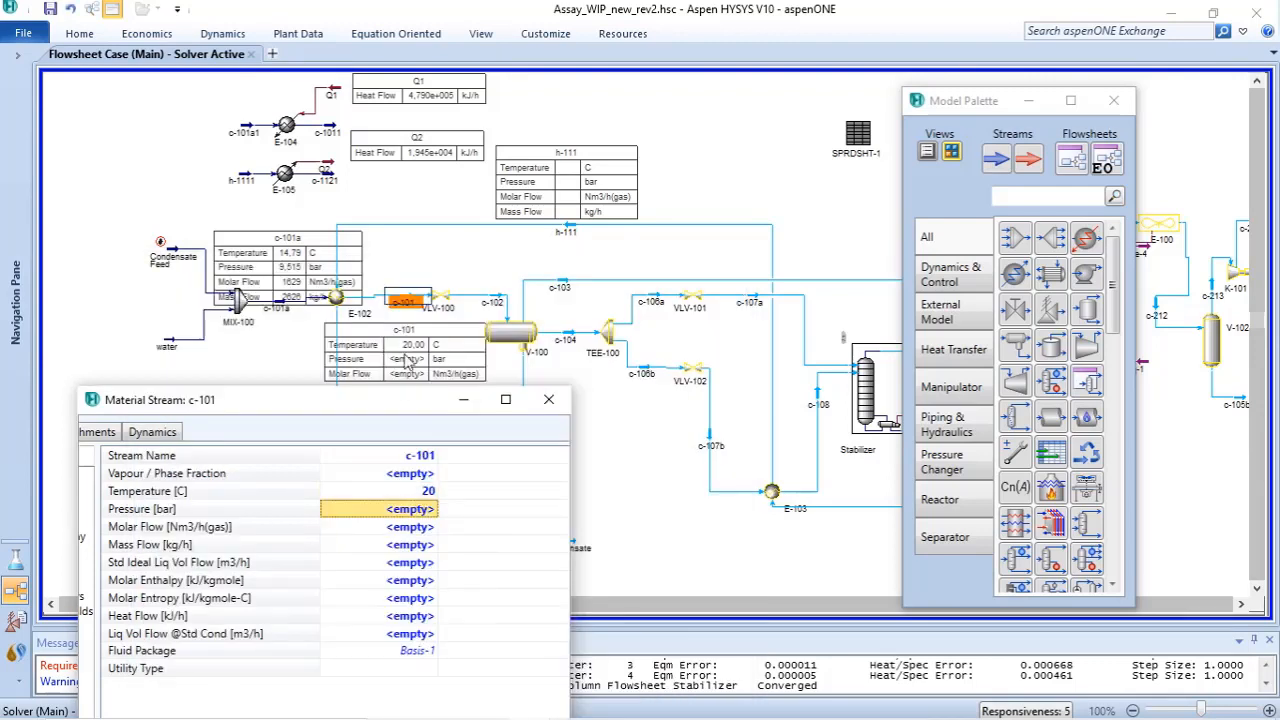
pyautogui.click(80, 34)
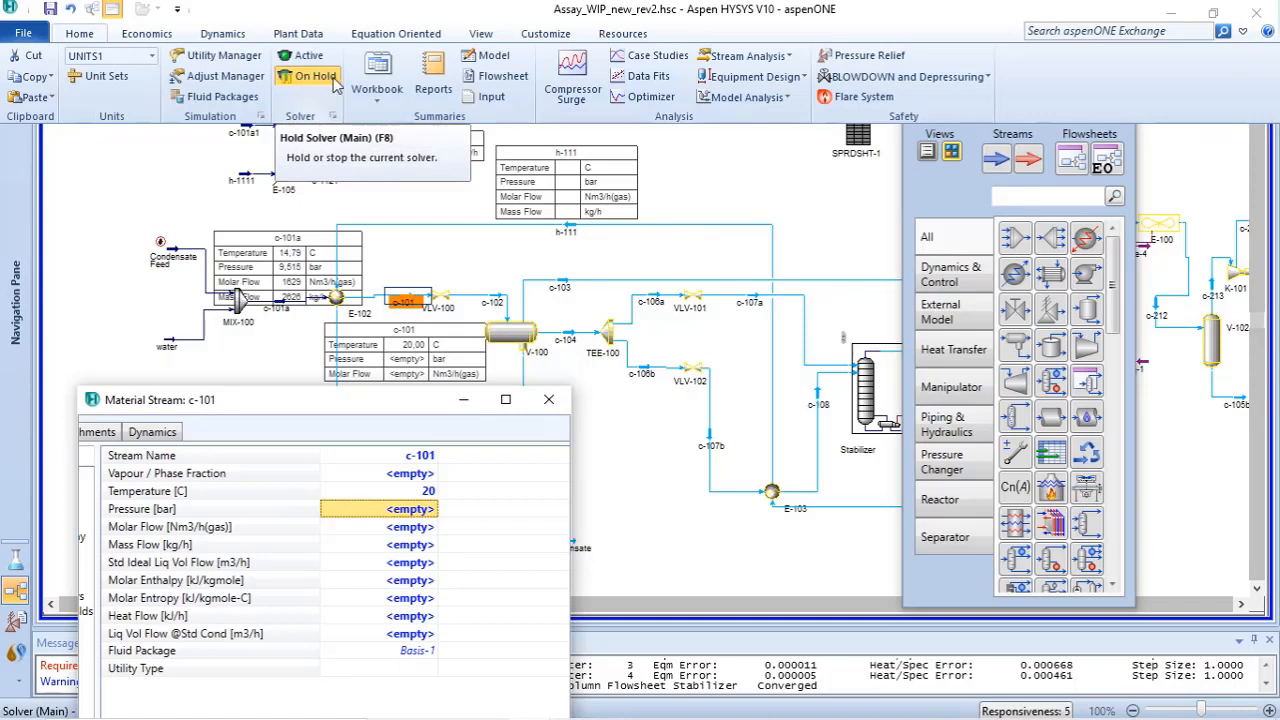
pyautogui.click(310, 59)
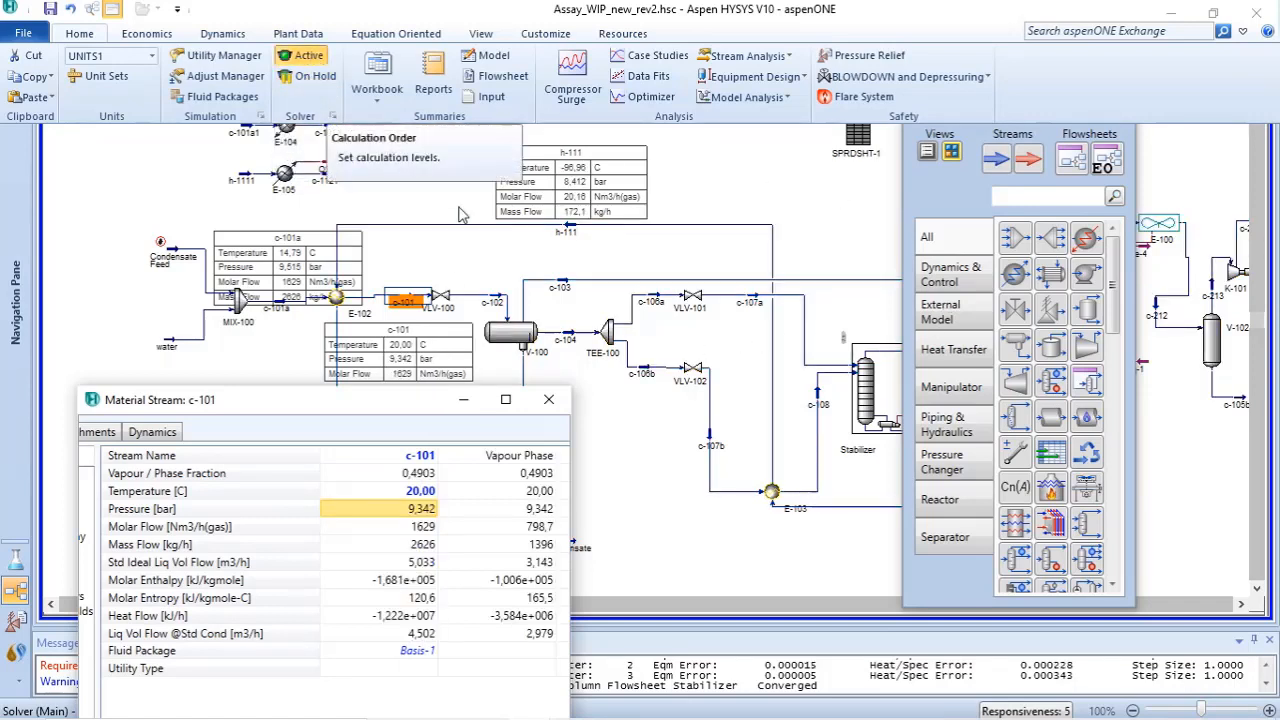
pyautogui.click(549, 401)
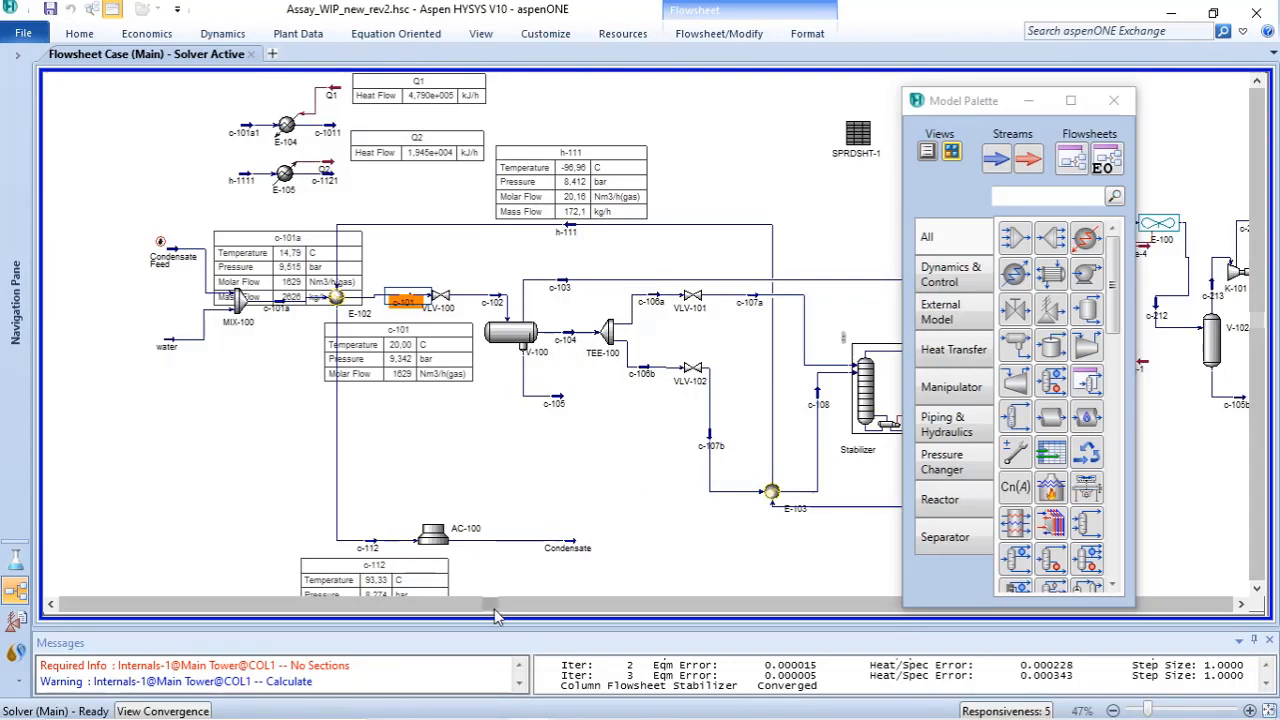
# Step: Insert a heater between stream c-101 and valve VLV-100, with c-101b as its outlet stream
pyautogui.moveTo(494, 603); pyautogui.dragTo(490, 604)
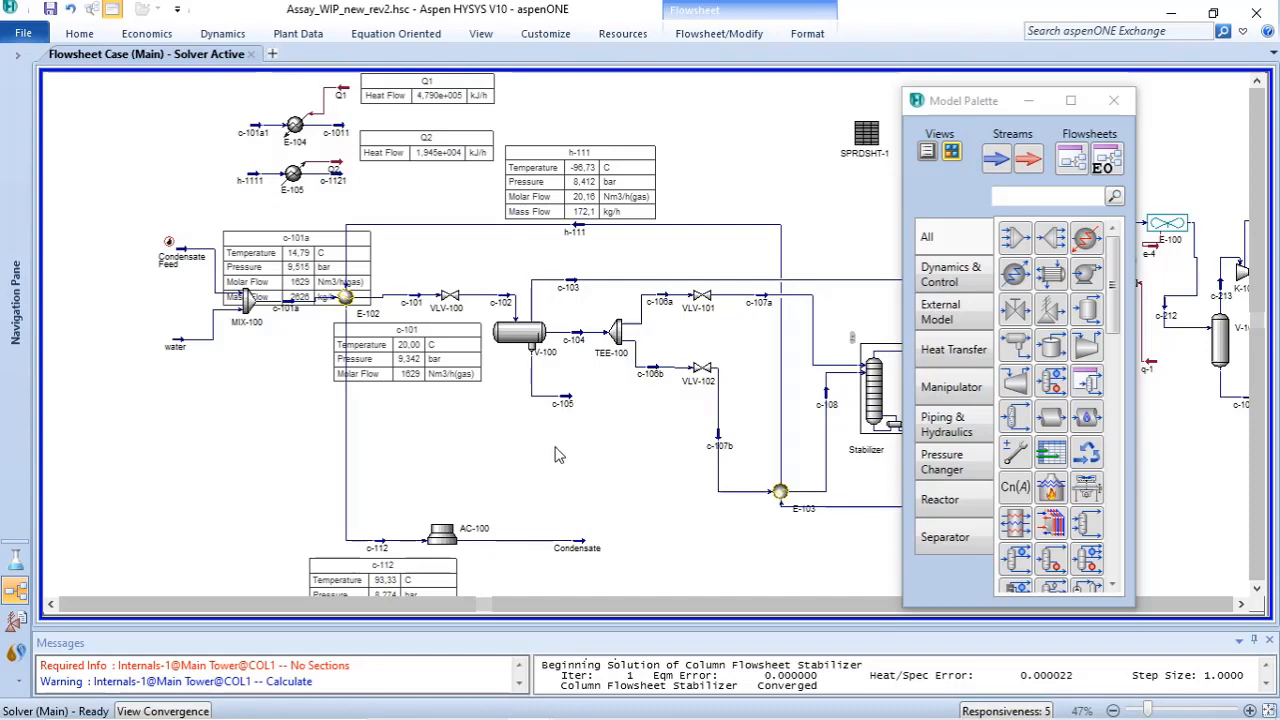
pyautogui.click(1088, 242)
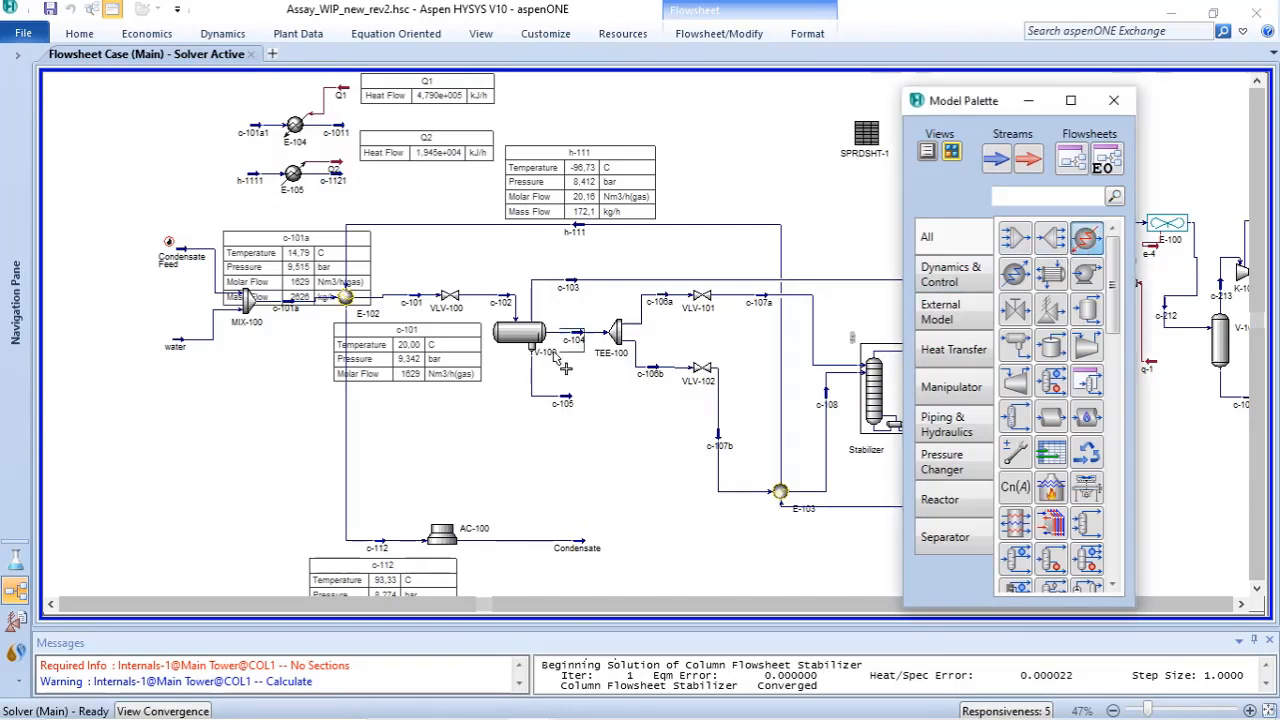
pyautogui.click(396, 276)
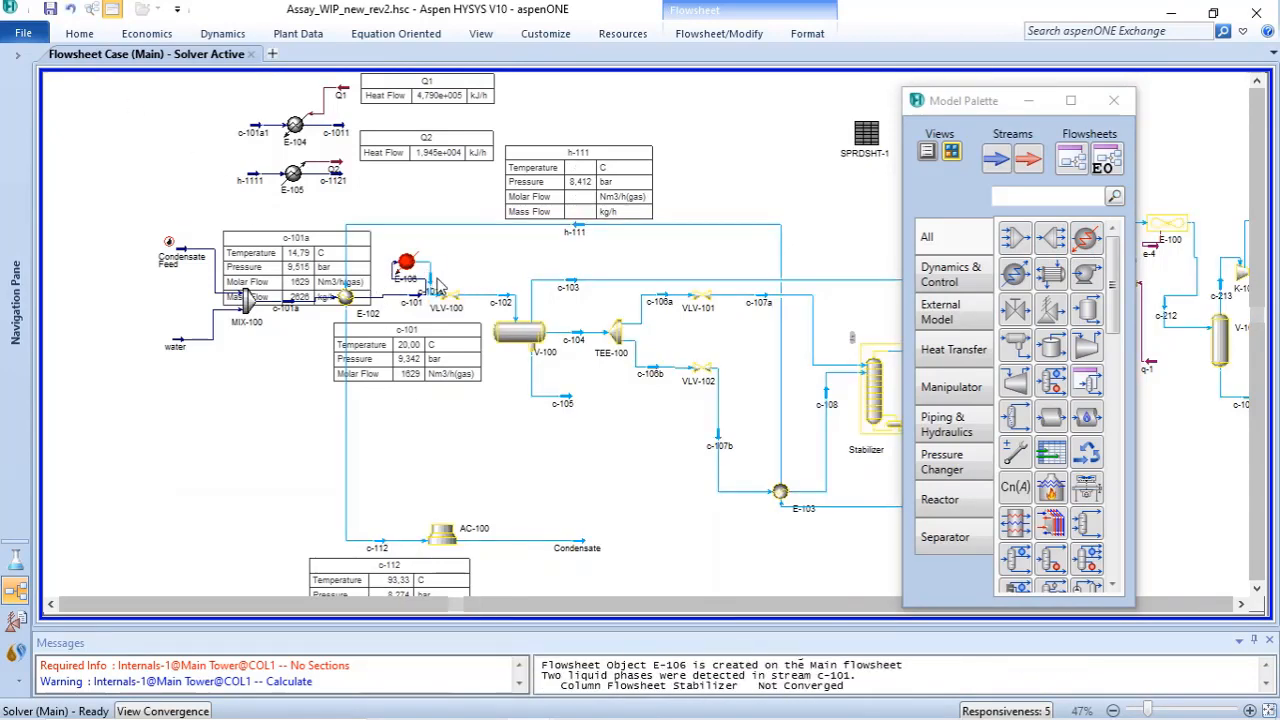
# Step: Set the temperature of heater outlet stream c-101b to 39 C and close its window
pyautogui.scroll(5, 476, 331)
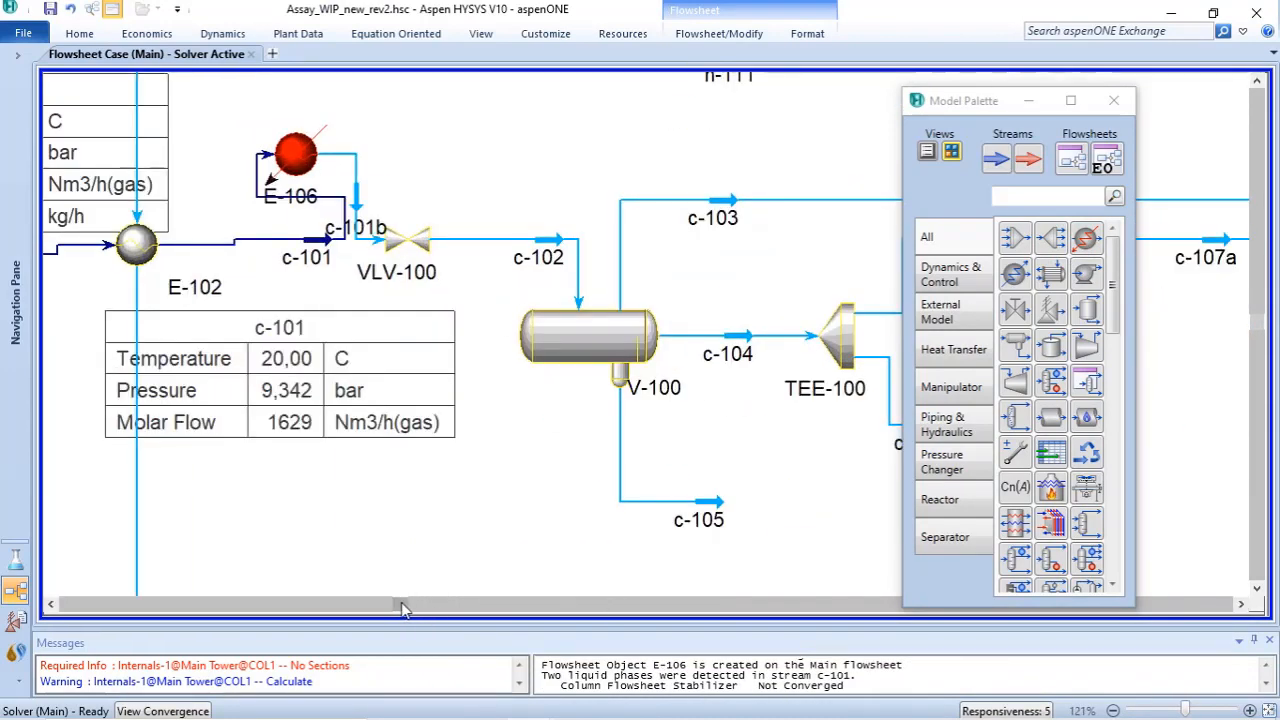
pyautogui.moveTo(405, 604); pyautogui.dragTo(325, 604)
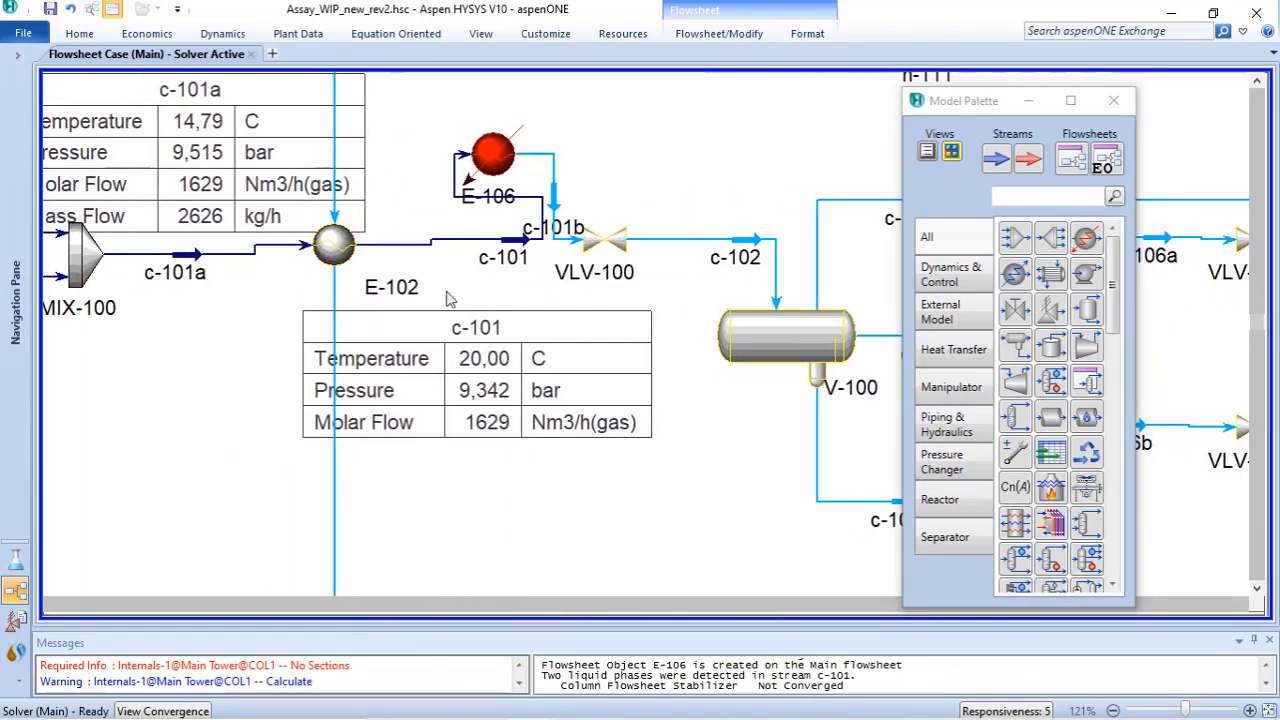
pyautogui.doubleClick(555, 198)
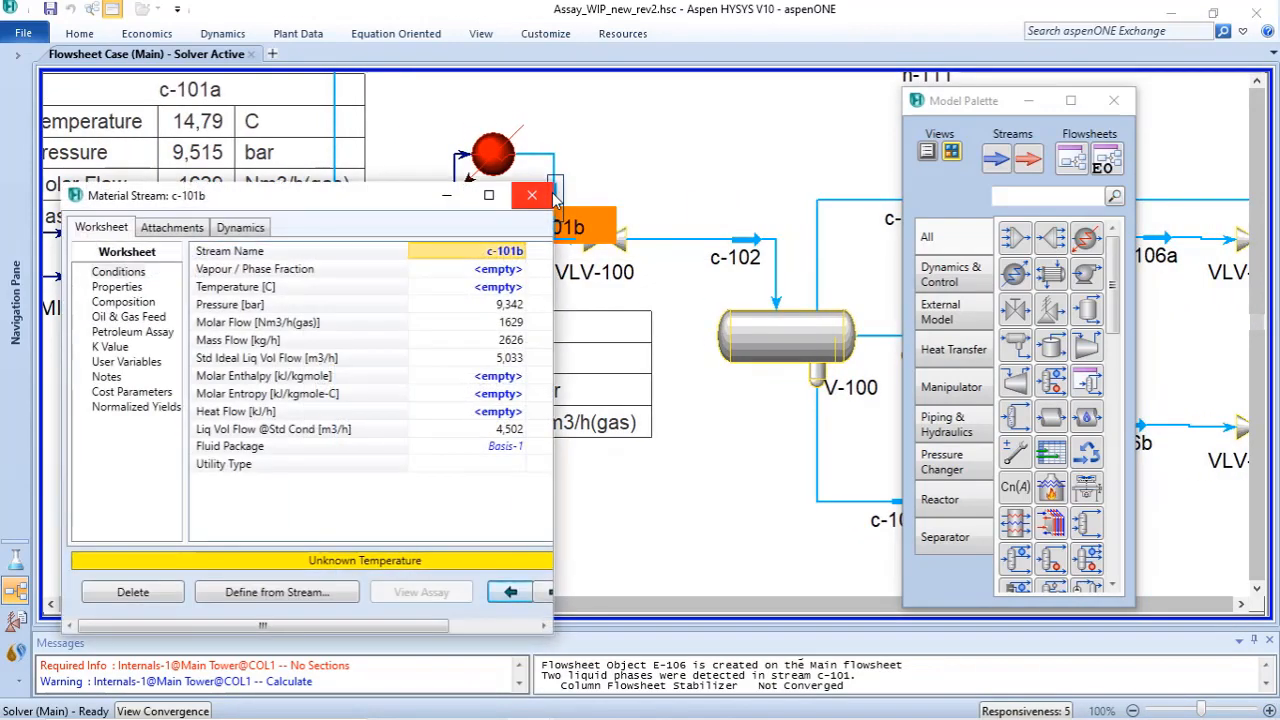
pyautogui.click(482, 290)
pyautogui.write('39')
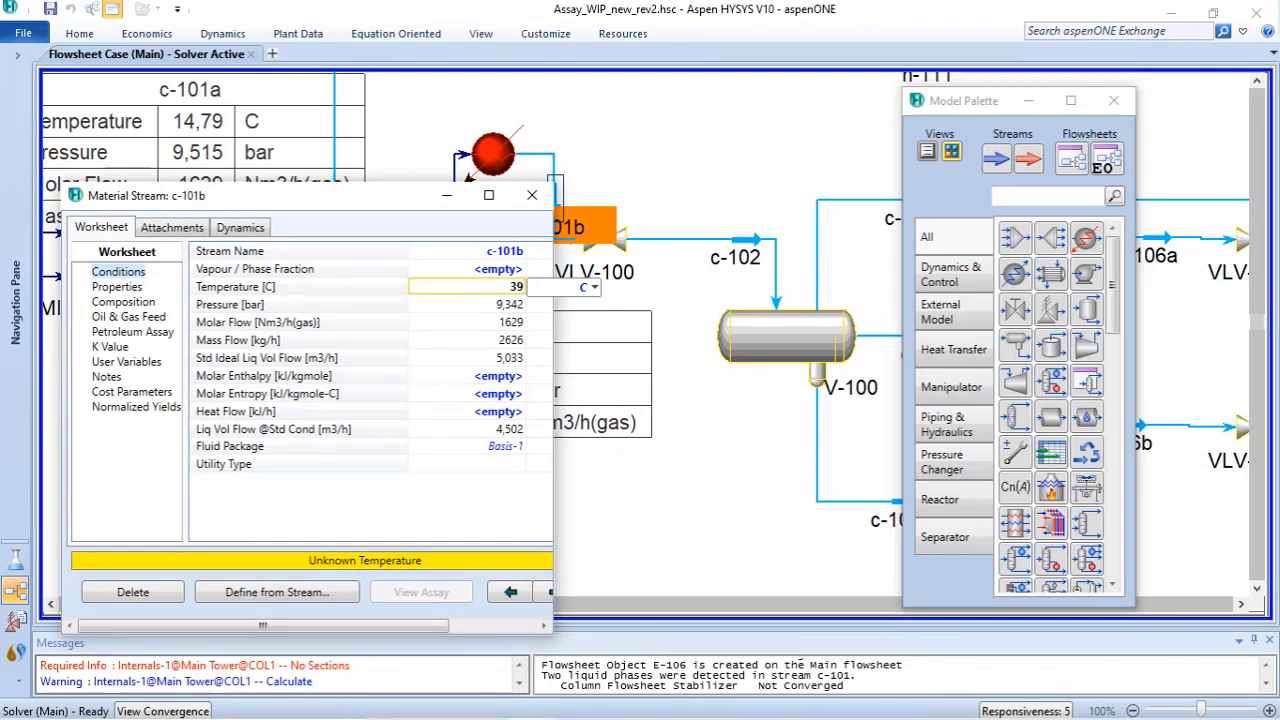
pyautogui.press('Return')
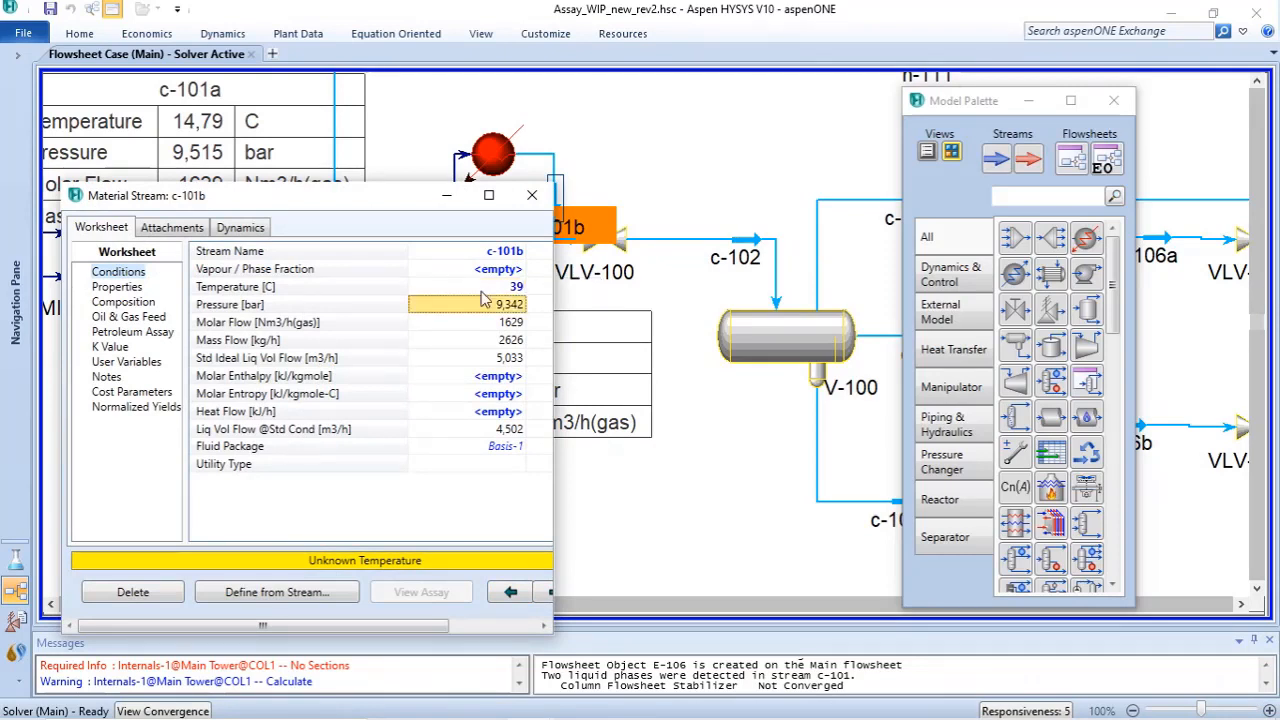
pyautogui.click(531, 195)
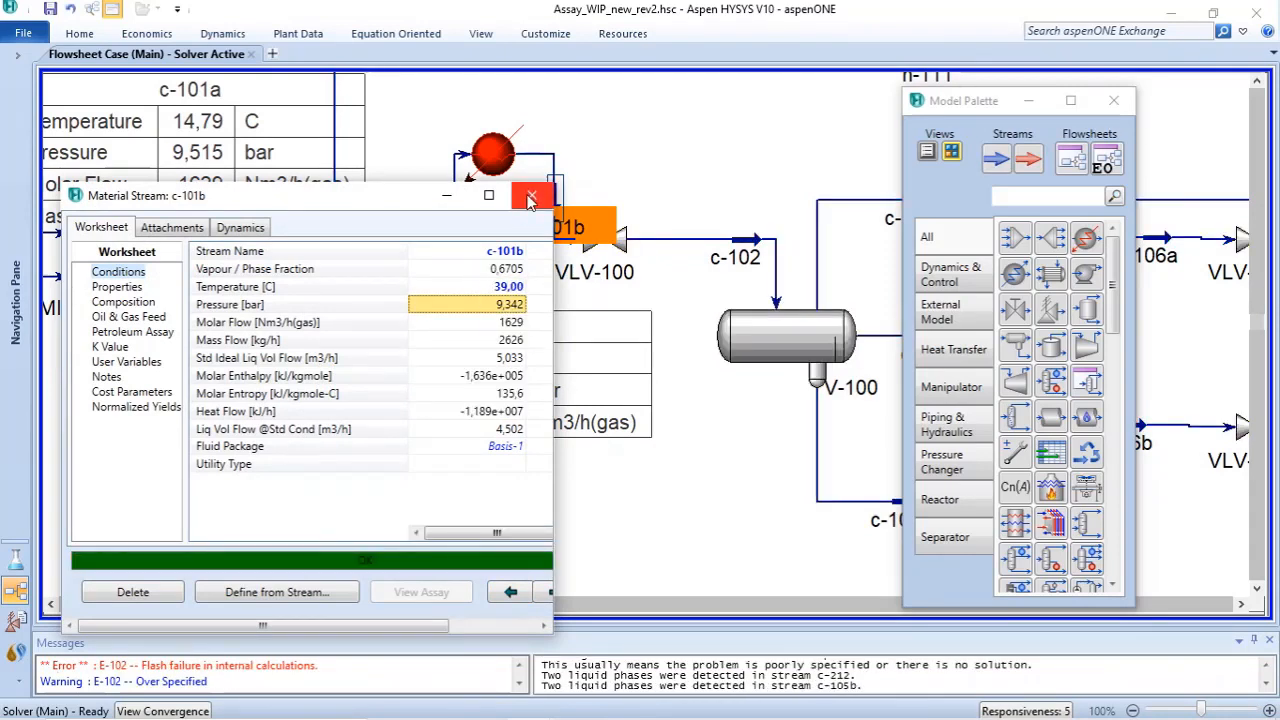
# Step: Add an energy stream above heater E-106 and assign it as the heater's energy stream
pyautogui.scroll(-2, 617, 456)
pyautogui.moveTo(556, 279)
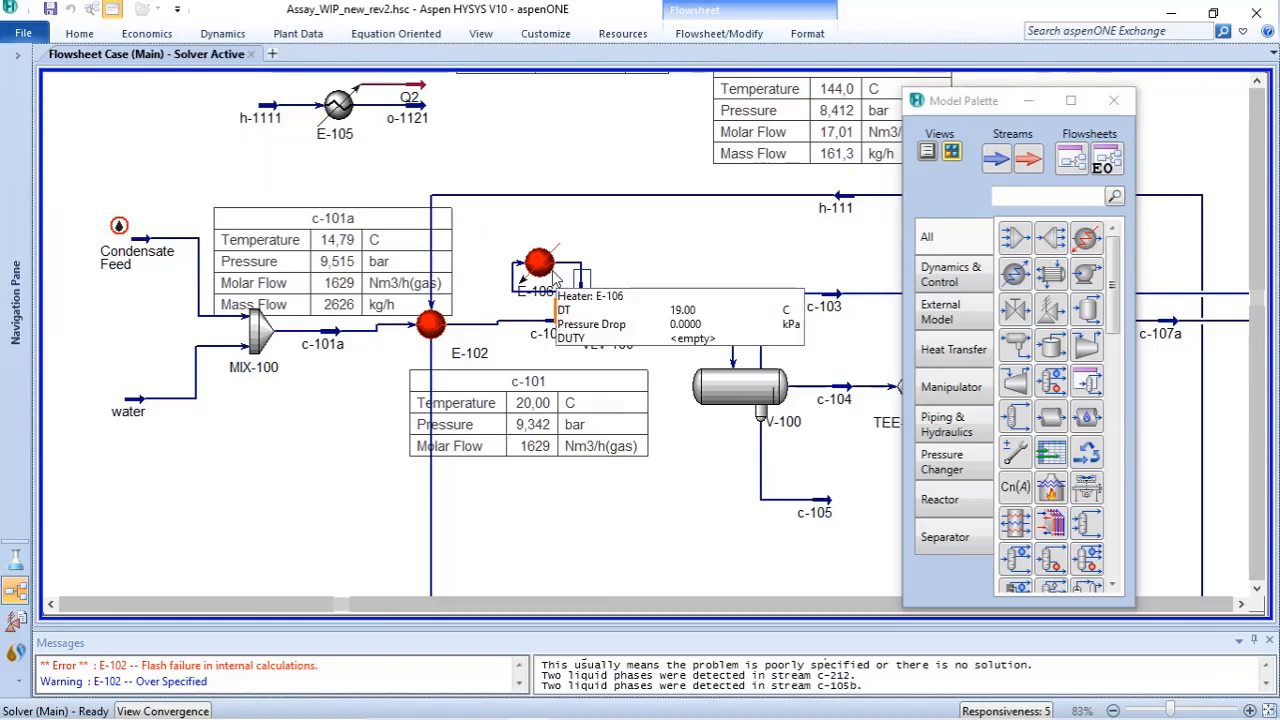
pyautogui.click(1029, 162)
pyautogui.click(578, 233)
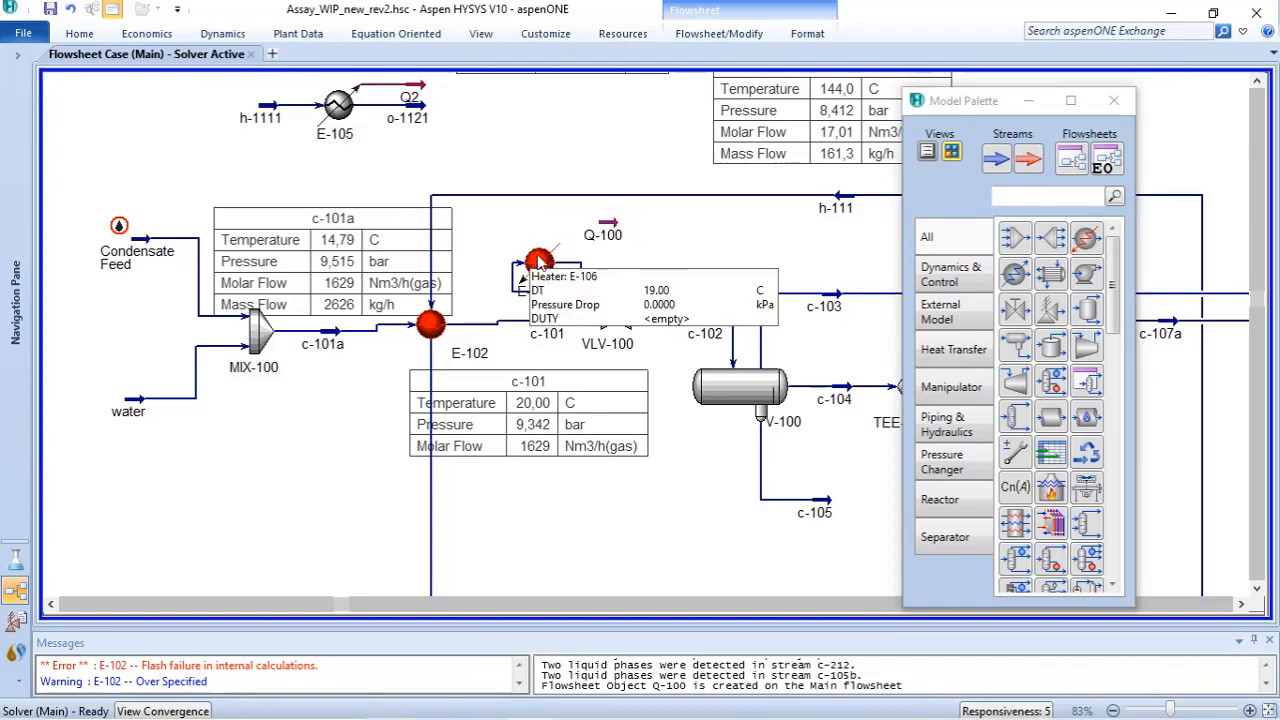
pyautogui.doubleClick(540, 263)
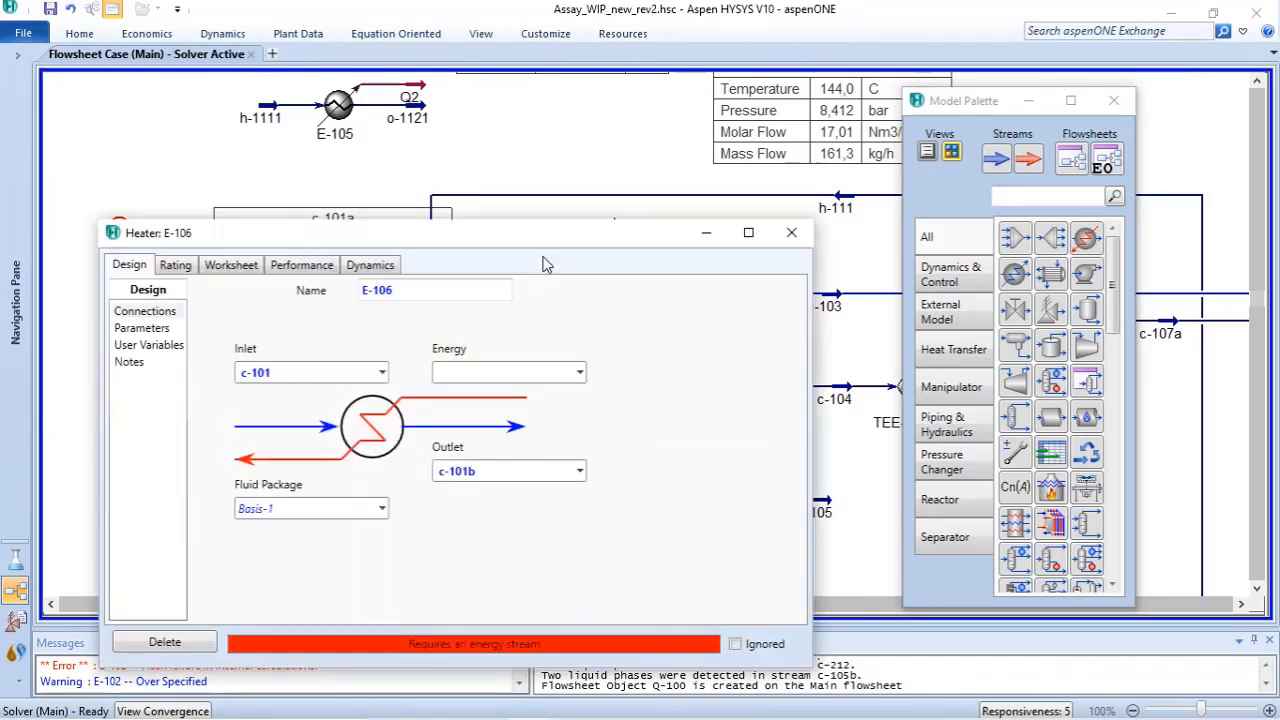
pyautogui.click(579, 372)
pyautogui.click(492, 436)
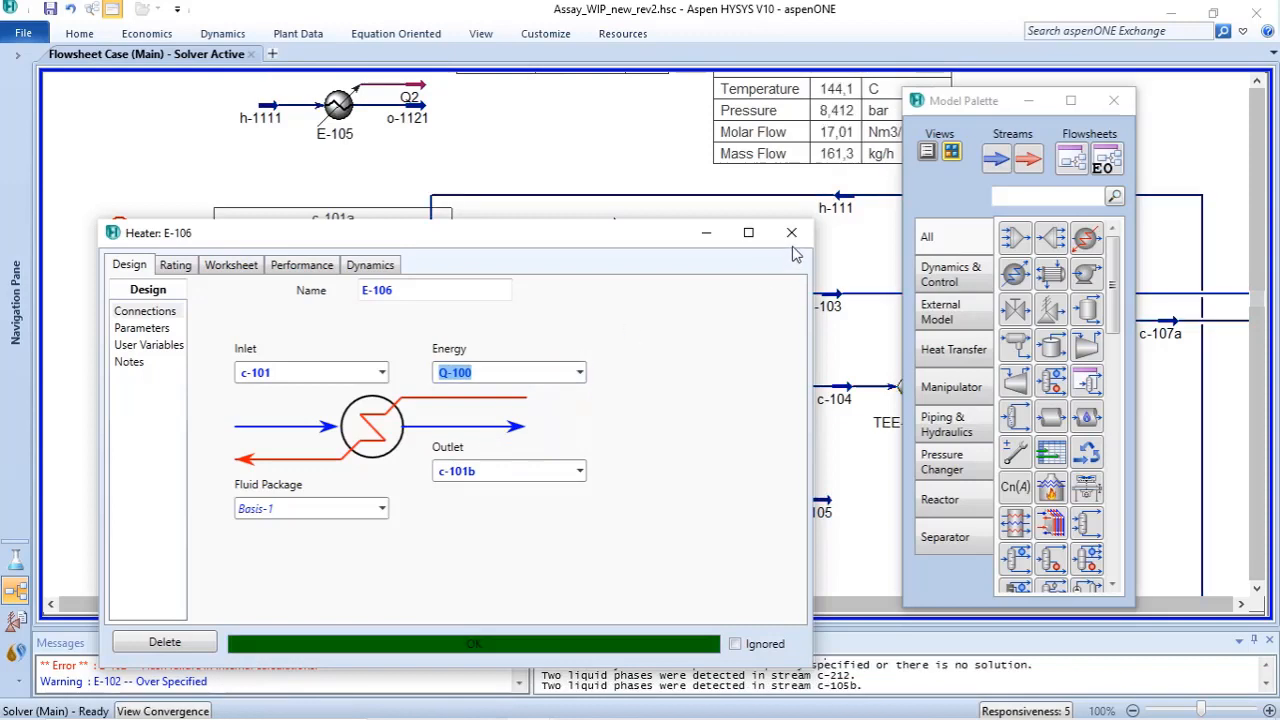
pyautogui.click(791, 232)
# Step: Move stream c-101 closer to exchanger E-102 in the flowsheet and check its conditions
pyautogui.scroll(-2, 560, 408)
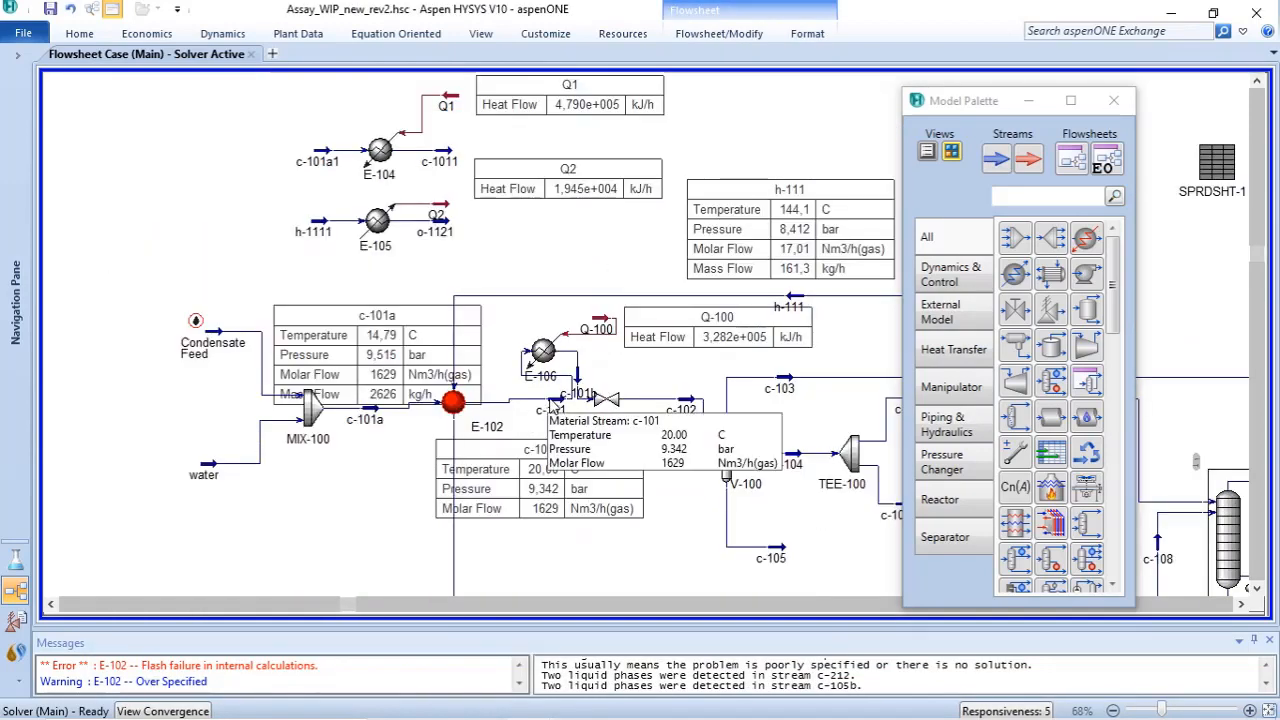
pyautogui.moveTo(560, 408); pyautogui.dragTo(514, 411)
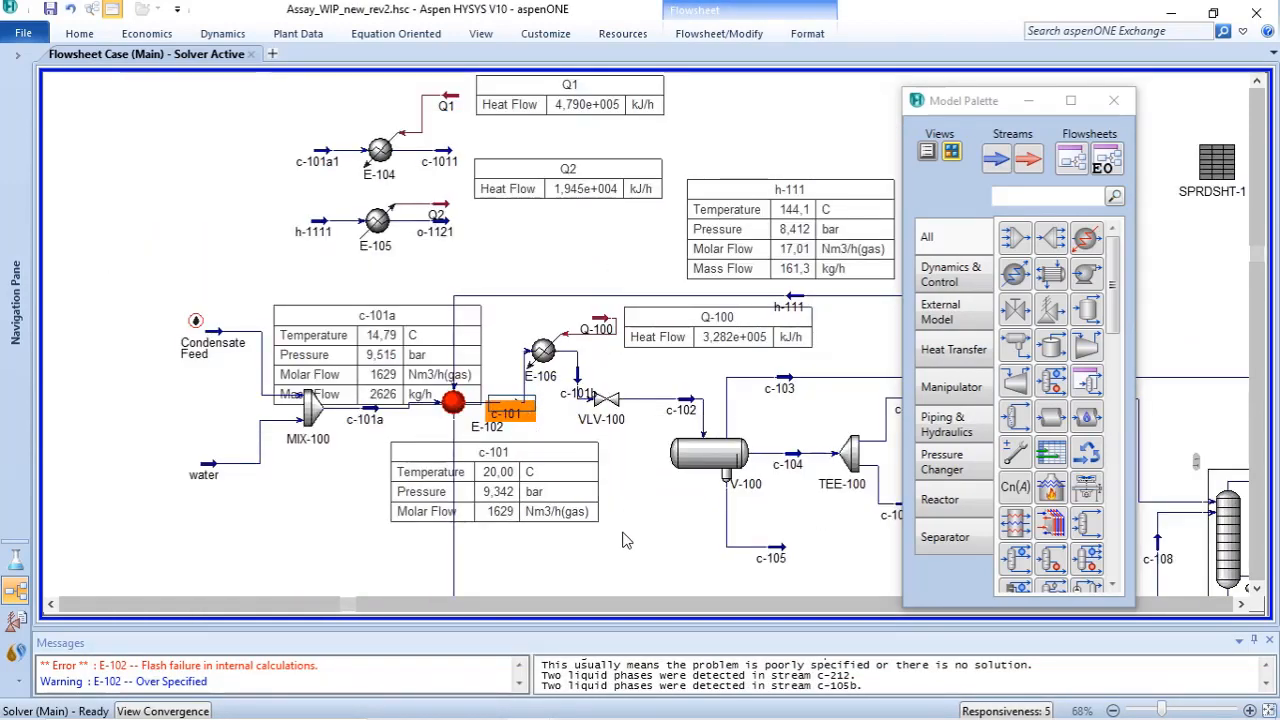
pyautogui.doubleClick(514, 405)
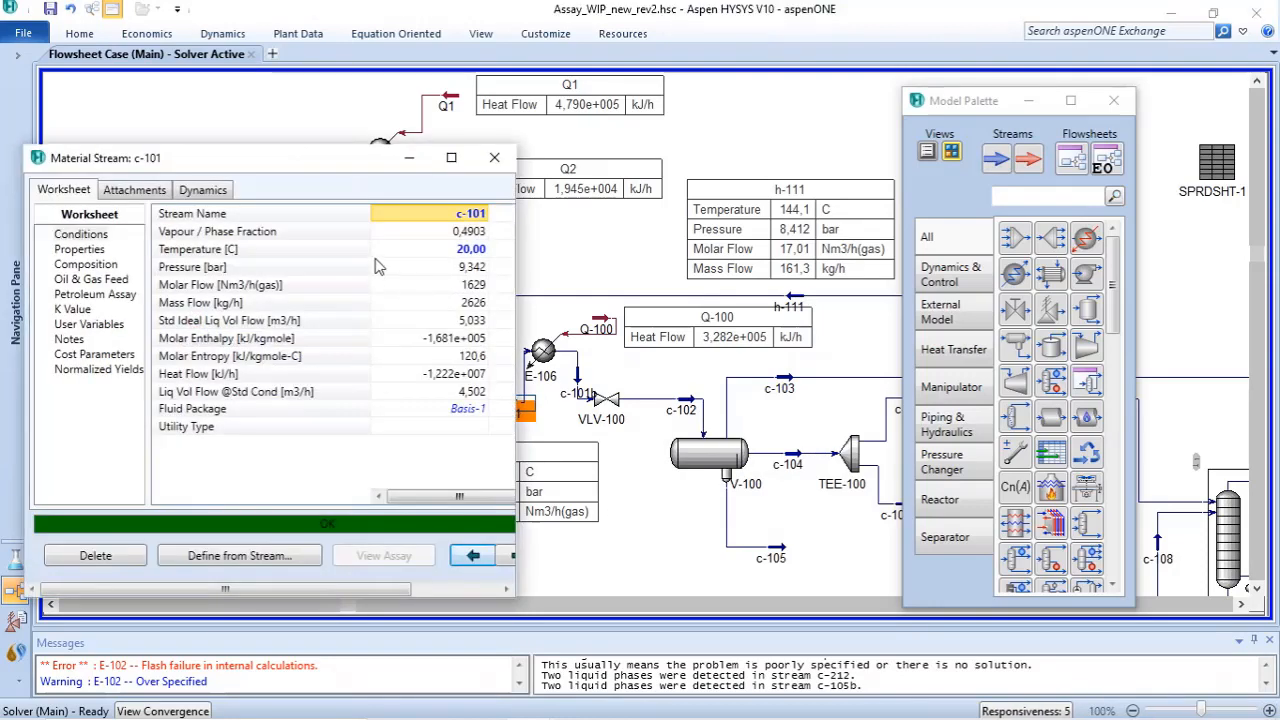
pyautogui.click(494, 157)
# Step: Move air cooler AC-100, streams c-112 and Condensate, and the c-112 table upward, closer to exchanger E-102
pyautogui.moveTo(1256, 262); pyautogui.dragTo(1262, 452)
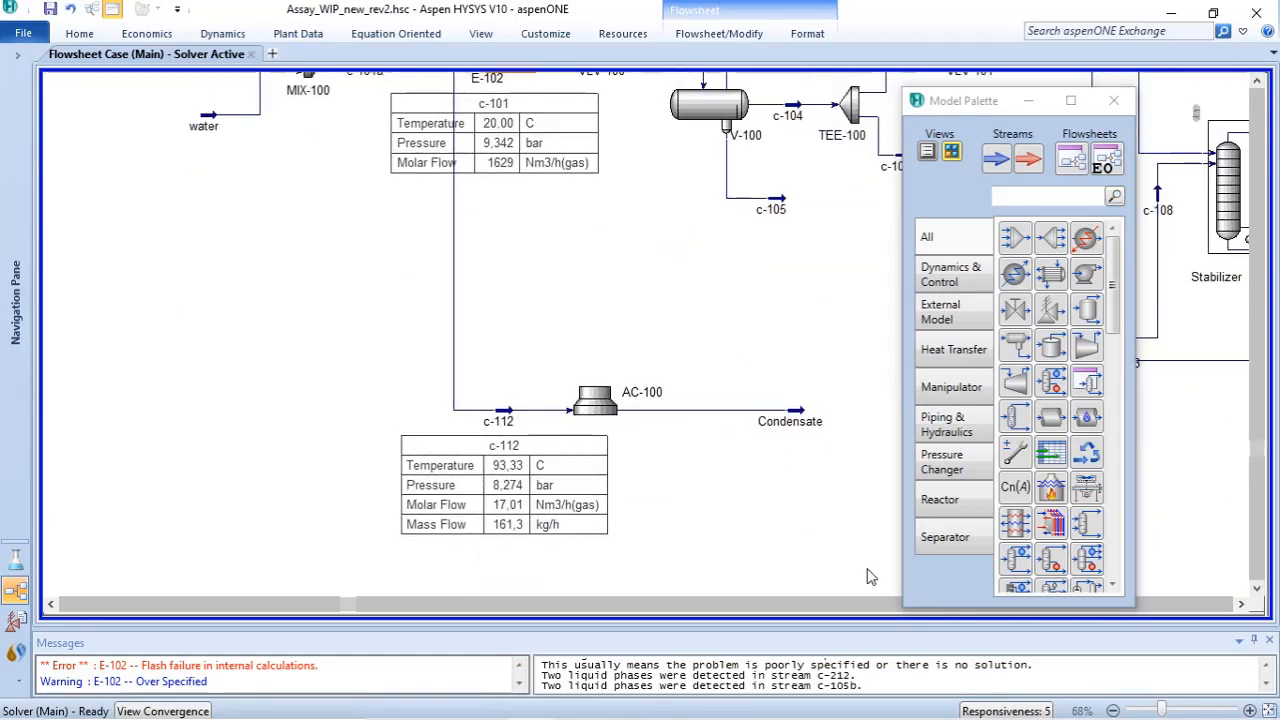
pyautogui.moveTo(882, 573); pyautogui.dragTo(265, 294)
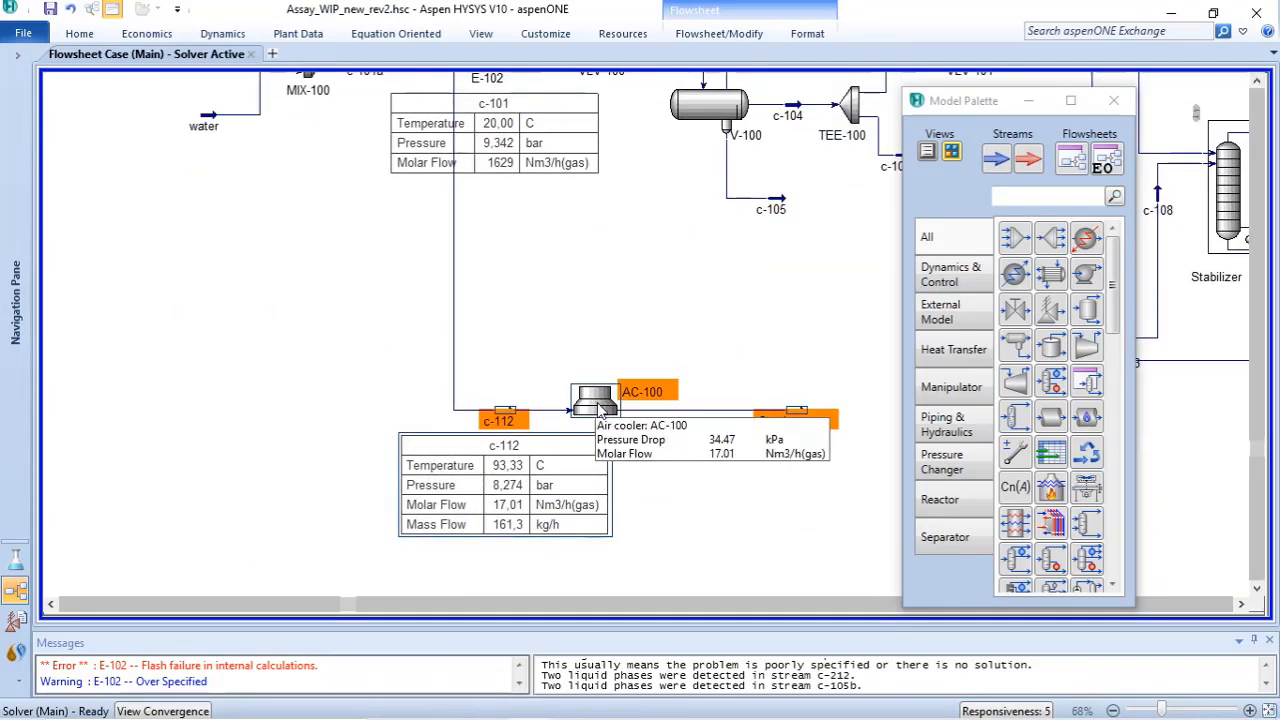
pyautogui.moveTo(600, 408); pyautogui.dragTo(602, 264)
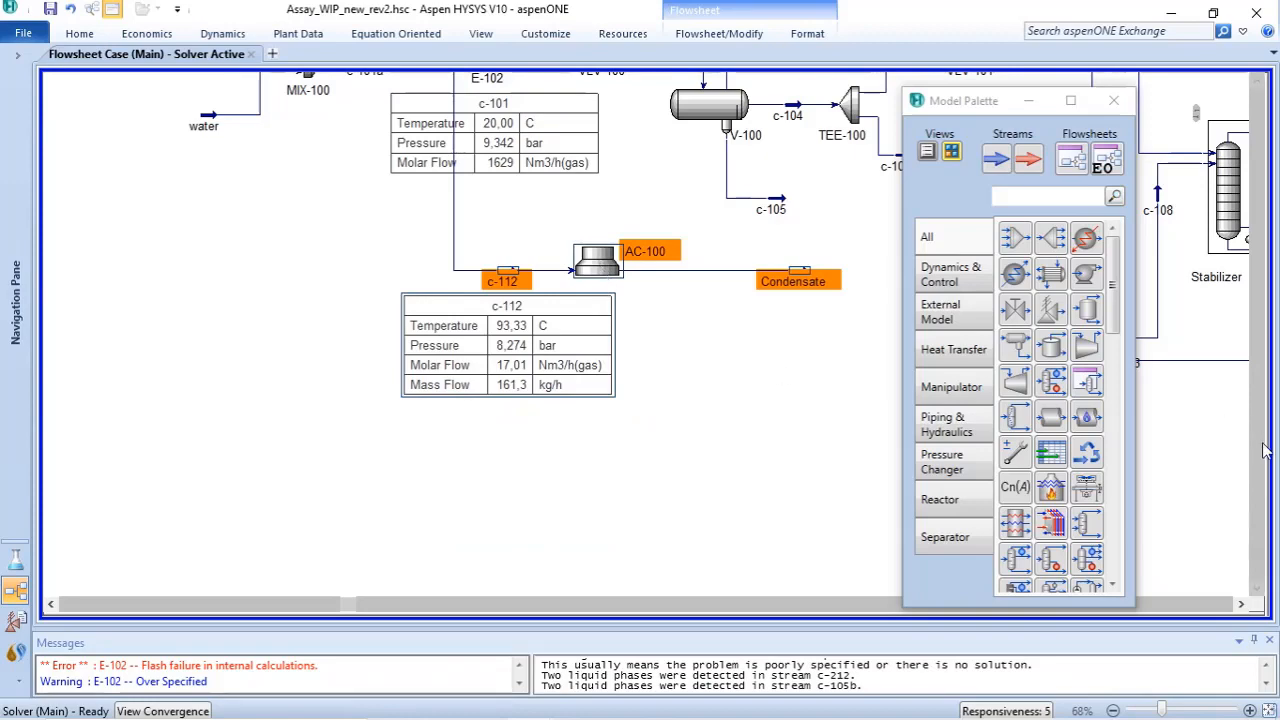
# Step: Check the conditions of stream c-101 leaving exchanger E-102 and close its window
pyautogui.moveTo(1260, 538); pyautogui.dragTo(1262, 432)
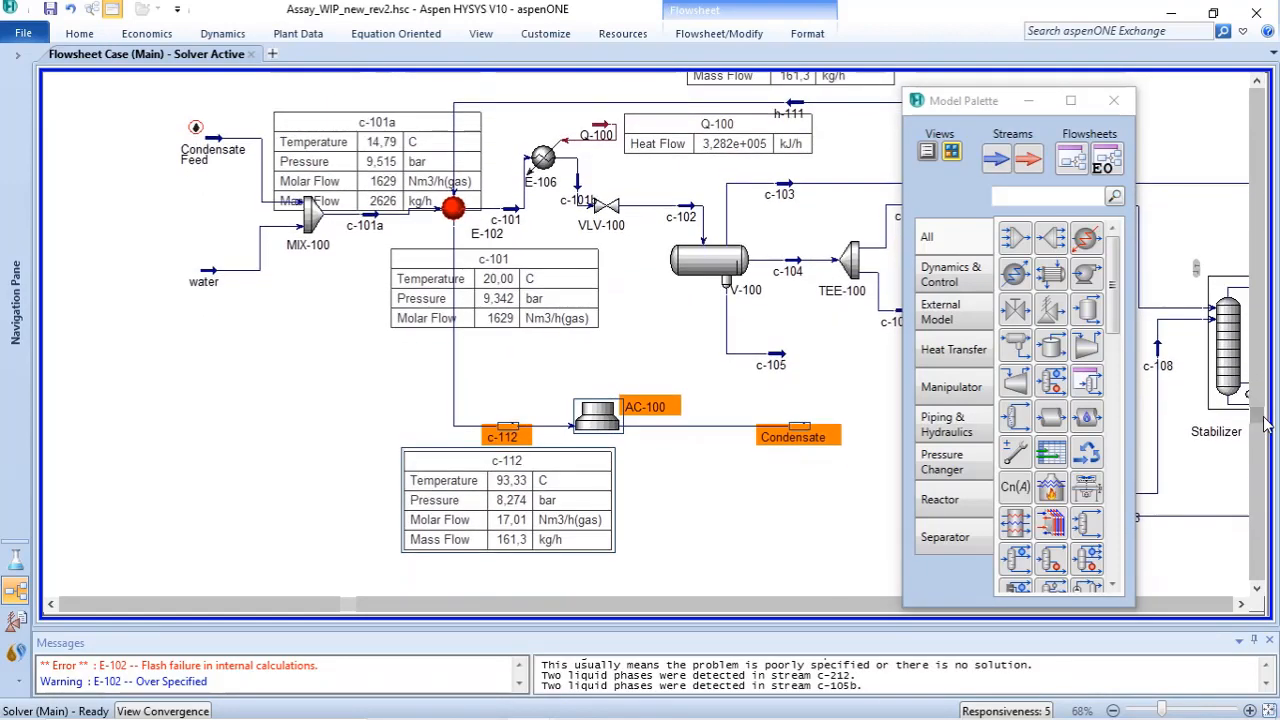
pyautogui.doubleClick(510, 218)
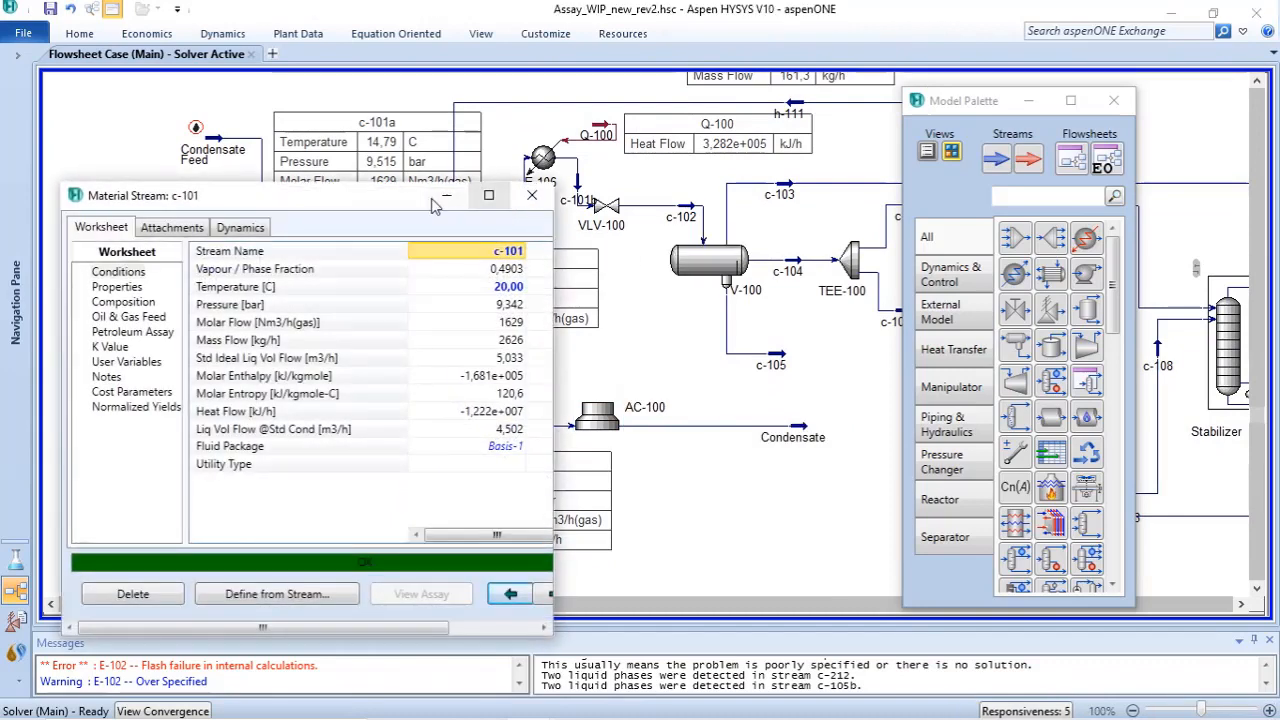
pyautogui.moveTo(350, 204); pyautogui.dragTo(983, 114)
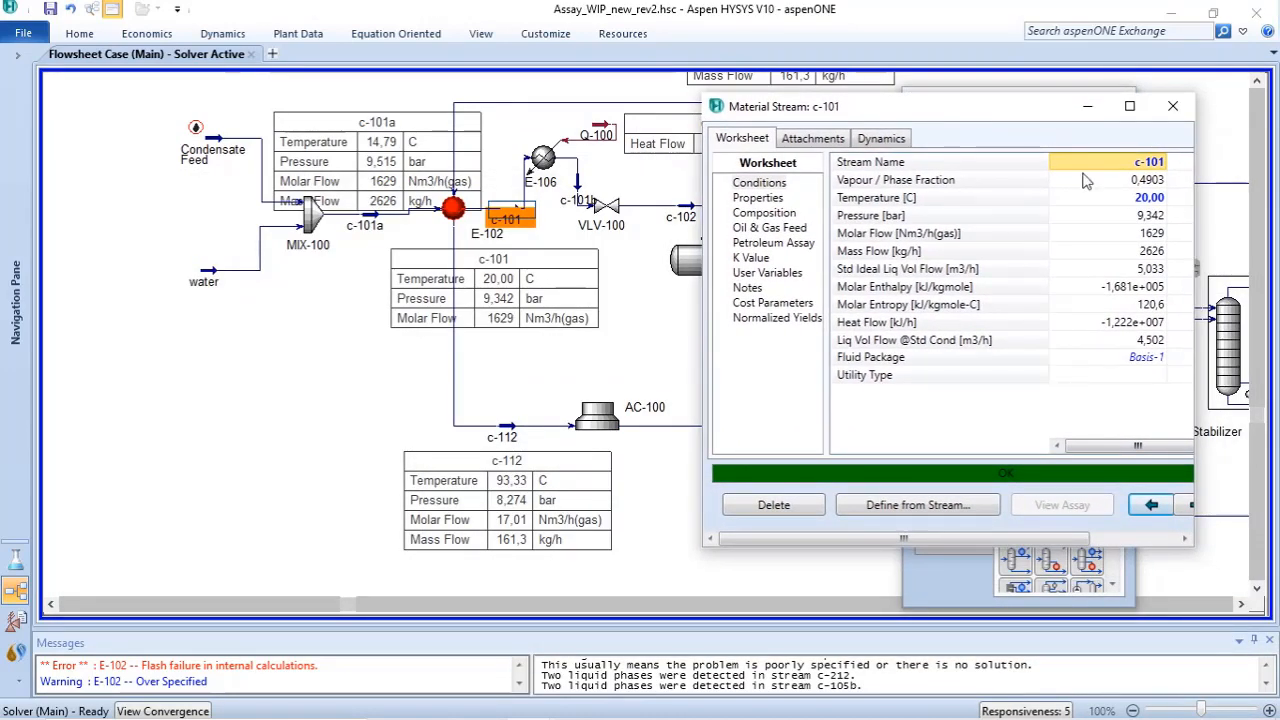
pyautogui.click(1138, 199)
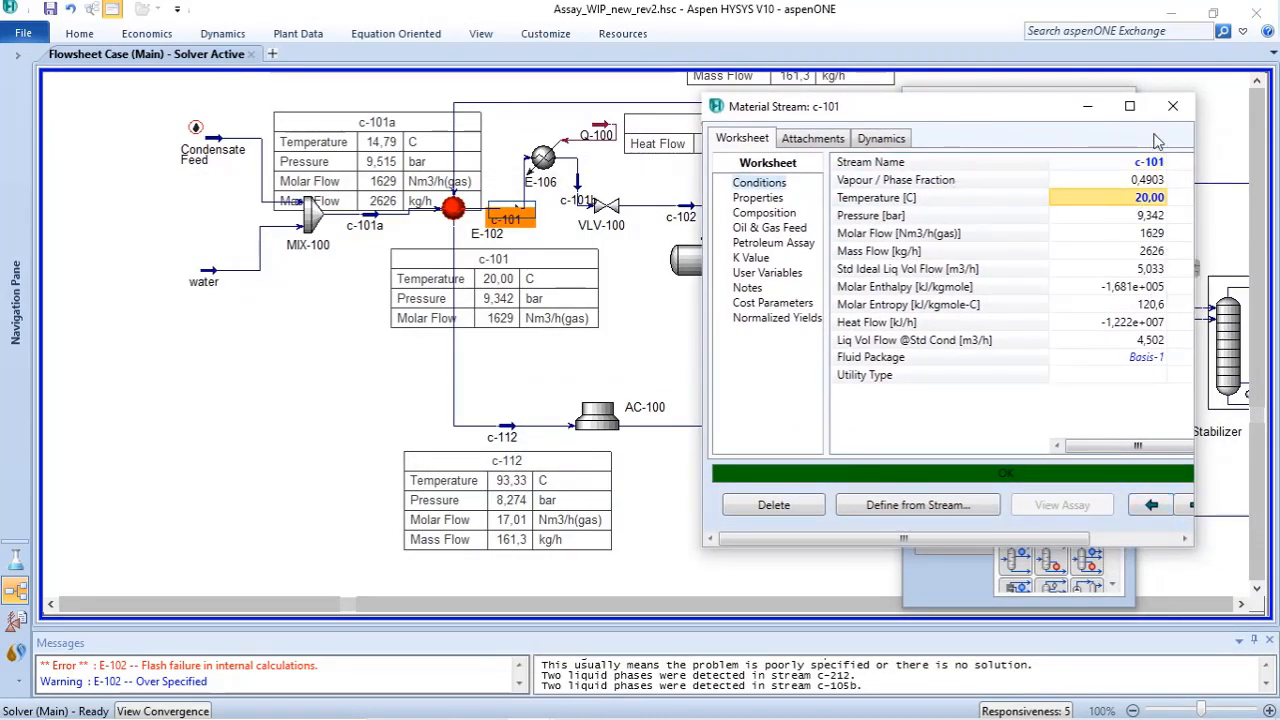
pyautogui.click(1175, 106)
# Step: Clear the specified temperature of stream c-112 and close its window
pyautogui.doubleClick(507, 425)
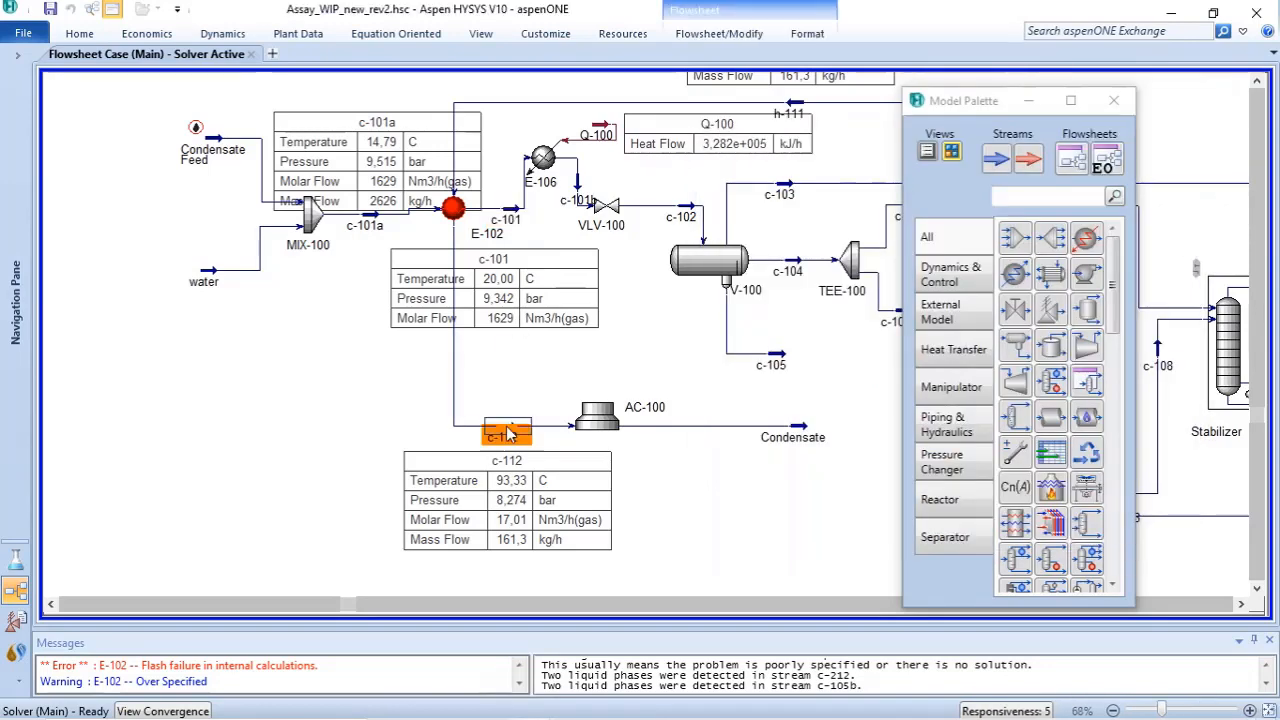
pyautogui.click(538, 326)
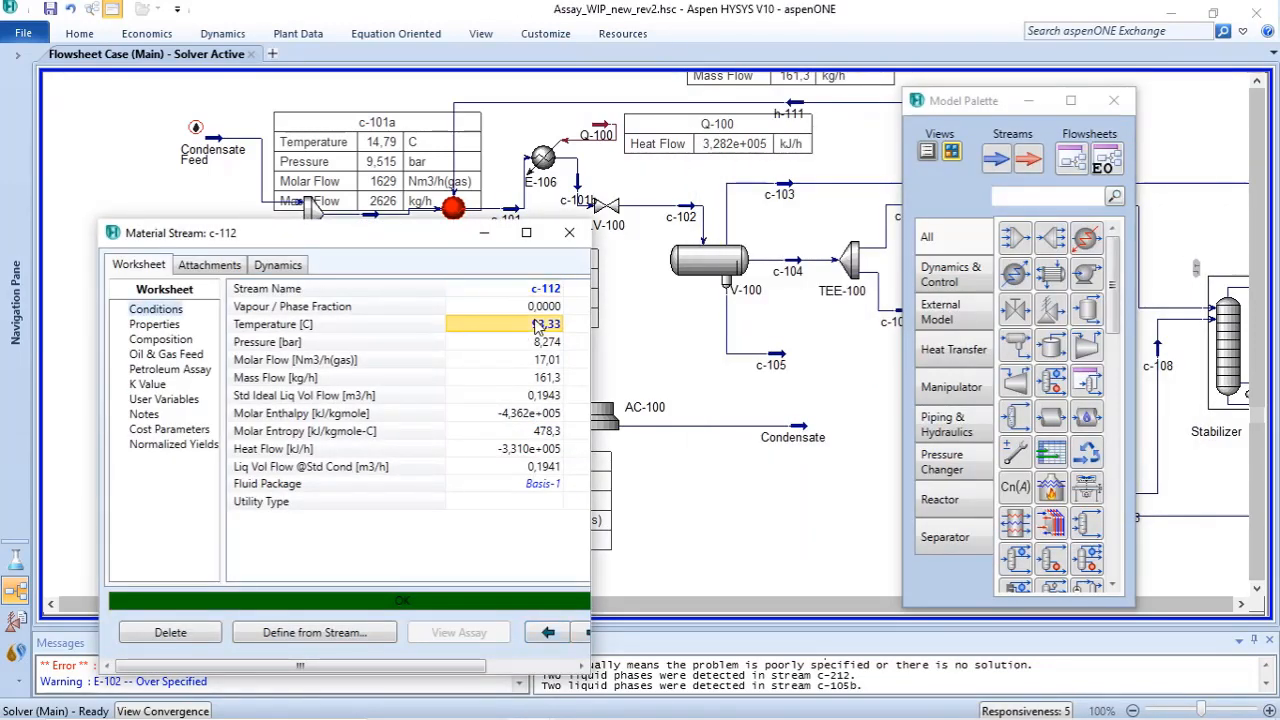
pyautogui.press('Delete')
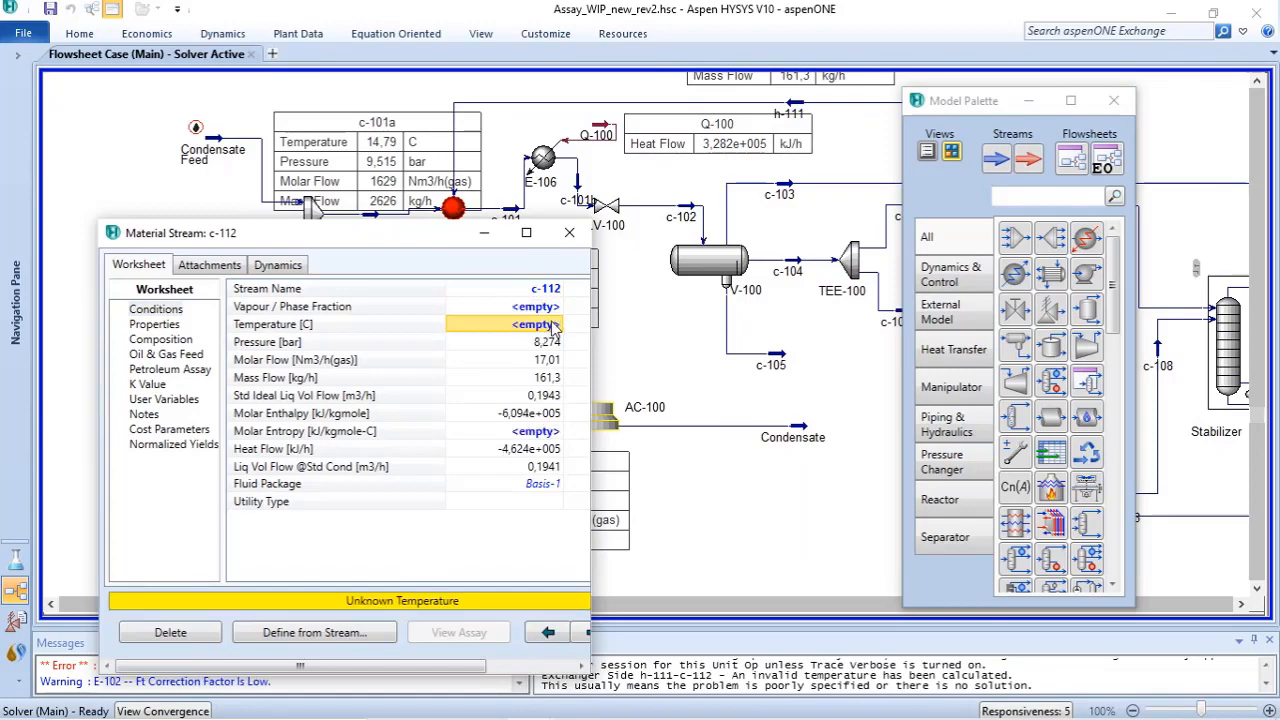
pyautogui.click(570, 232)
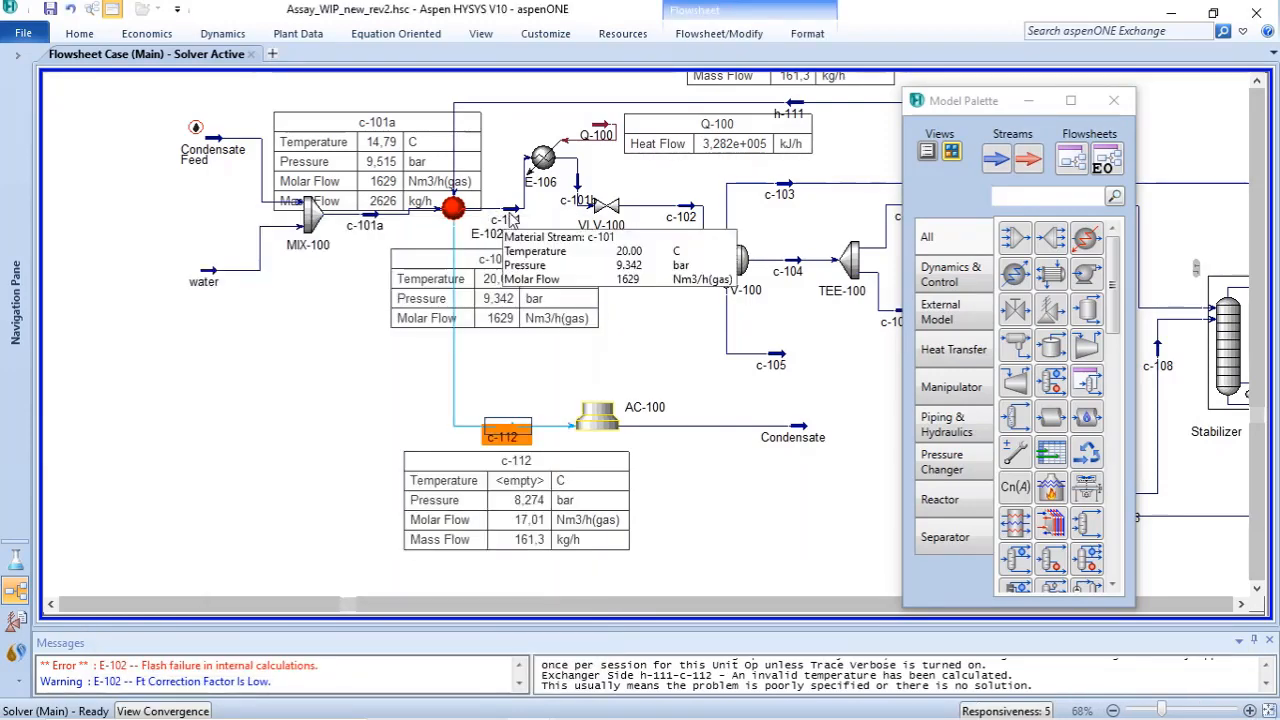
# Step: Set the temperature of stream c-101 to 15 C and return to the flowsheet
pyautogui.doubleClick(513, 214)
pyautogui.moveTo(424, 258); pyautogui.dragTo(1021, 110)
pyautogui.click(1186, 195)
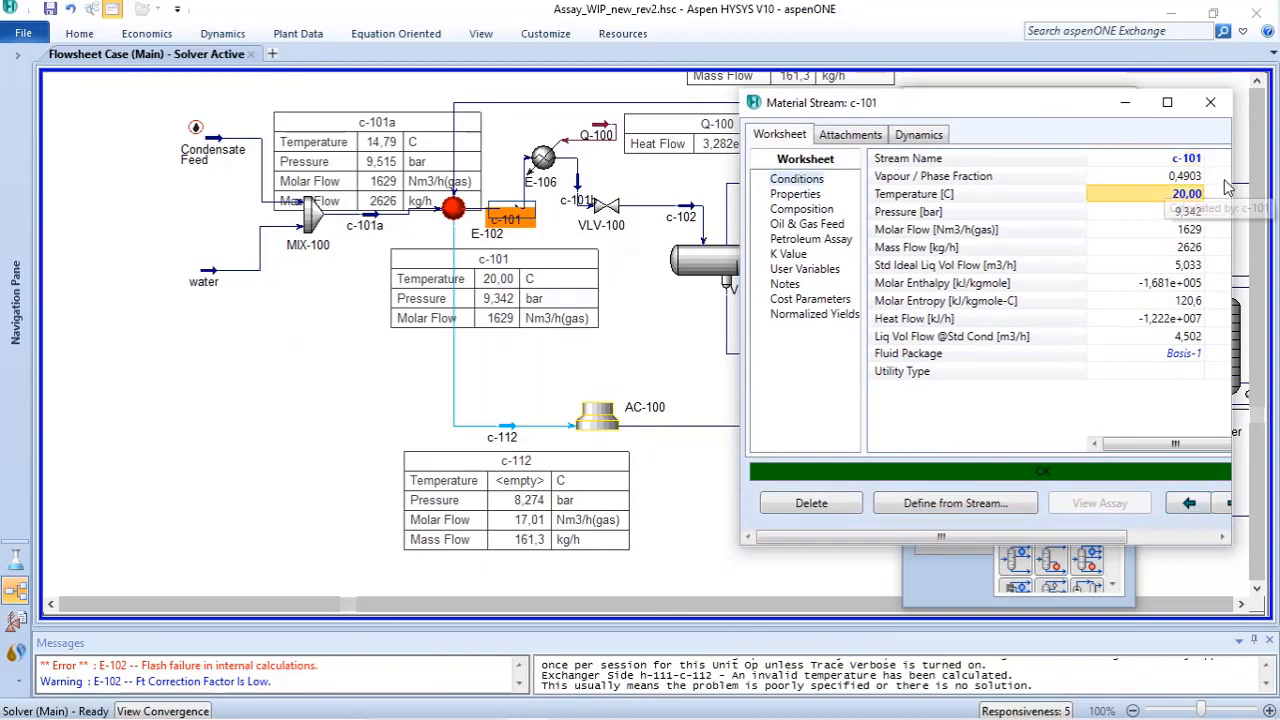
pyautogui.write('15')
pyautogui.press('Return')
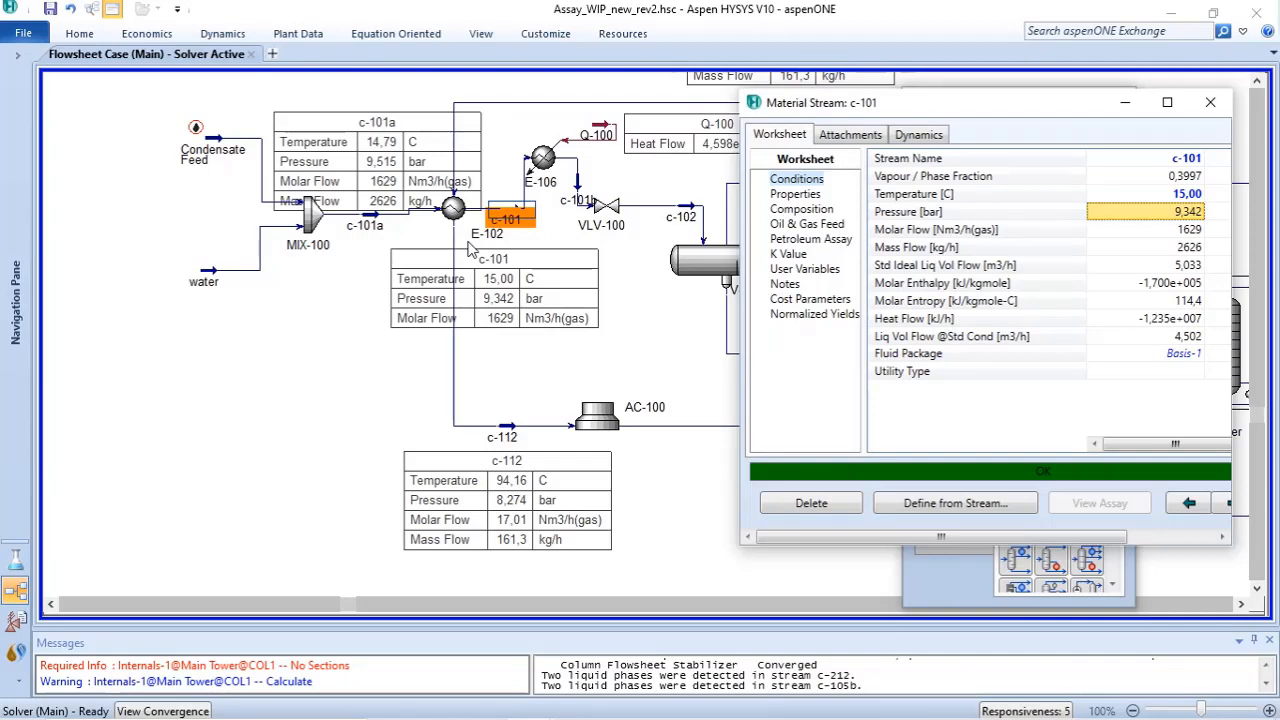
pyautogui.click(617, 338)
# Step: Close the model palette and show property tables for streams c-211a, c-213a and Gas, placed above the compression train
pyautogui.scroll(-1, 617, 338)
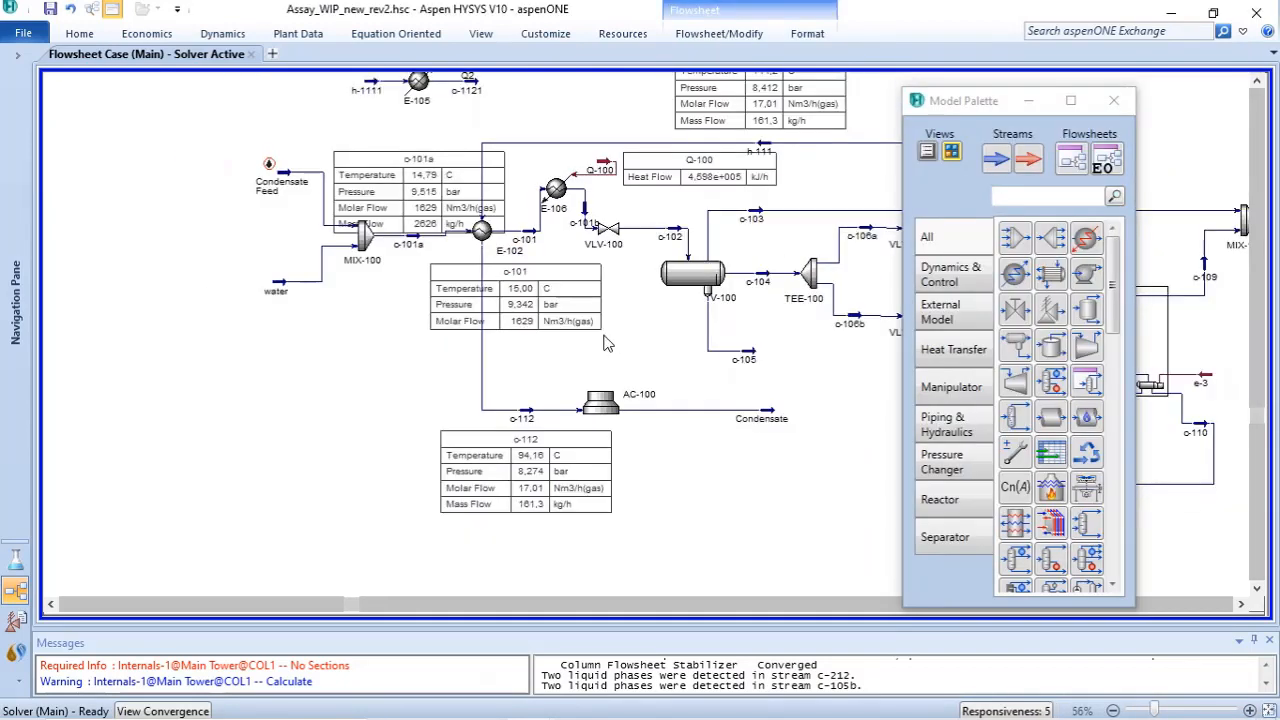
pyautogui.moveTo(1258, 420); pyautogui.dragTo(1260, 378)
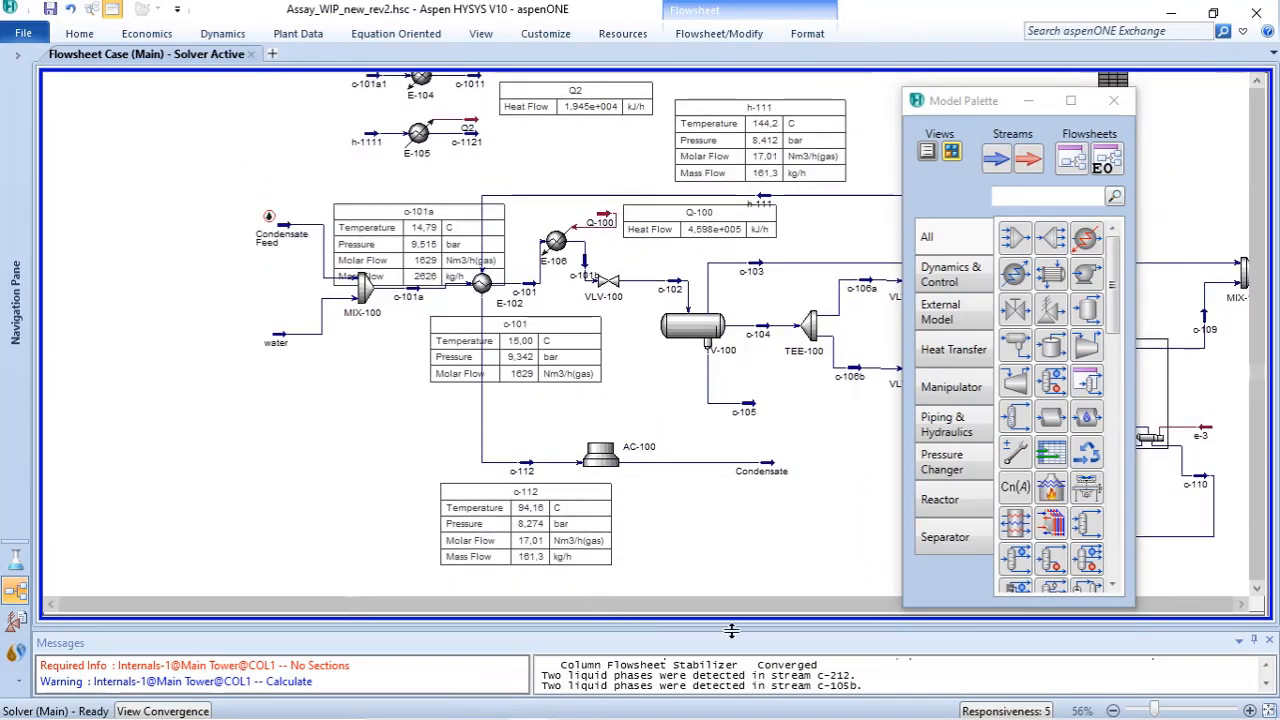
pyautogui.scroll(-1, 1192, 688)
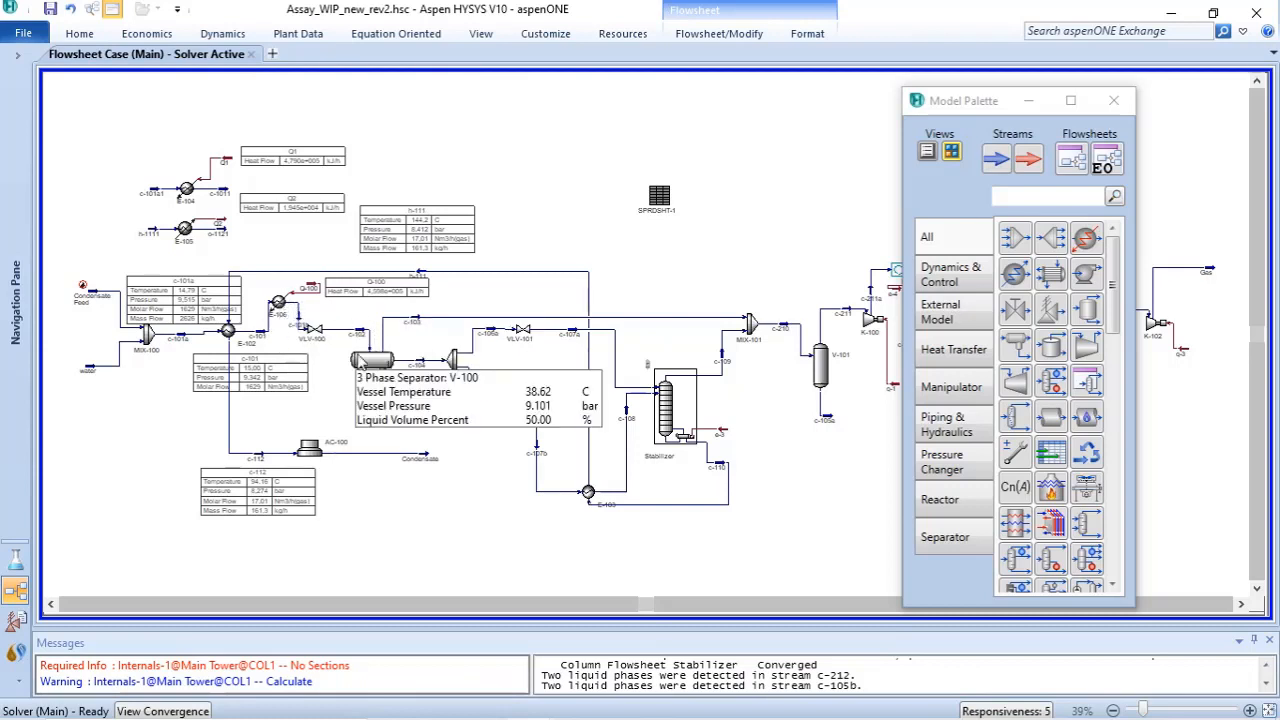
pyautogui.click(1113, 100)
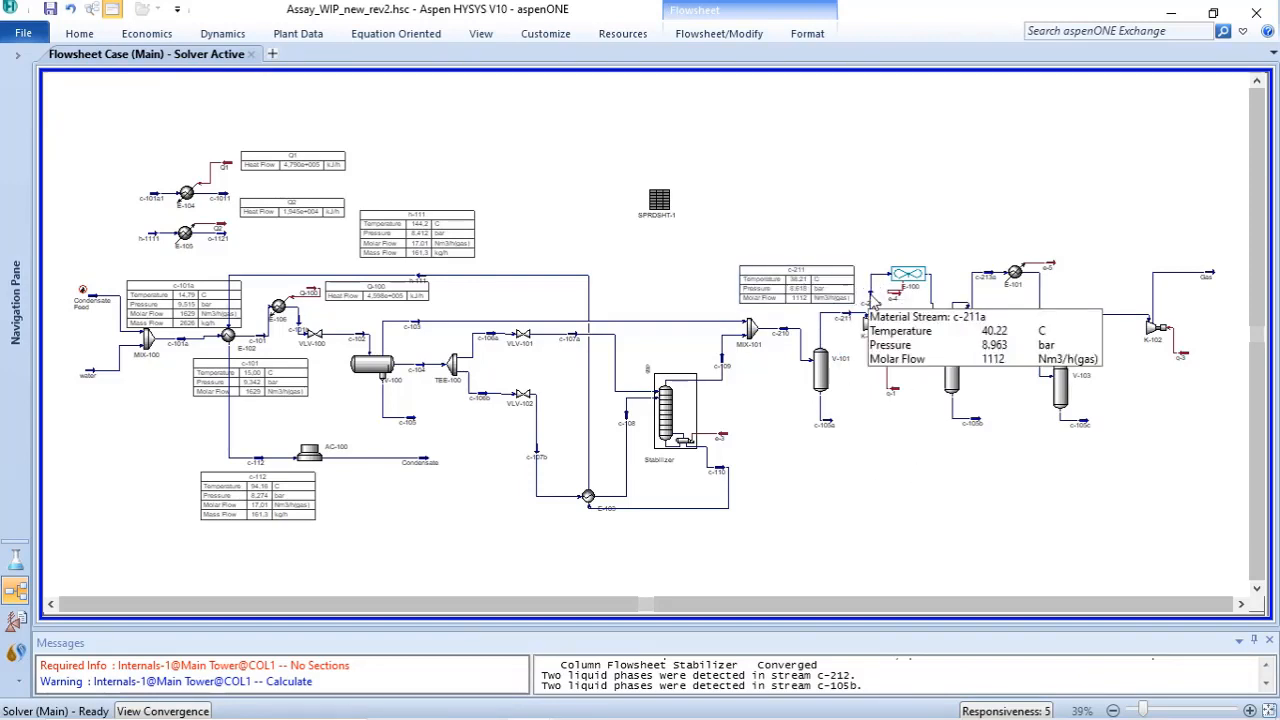
pyautogui.rightClick(876, 303)
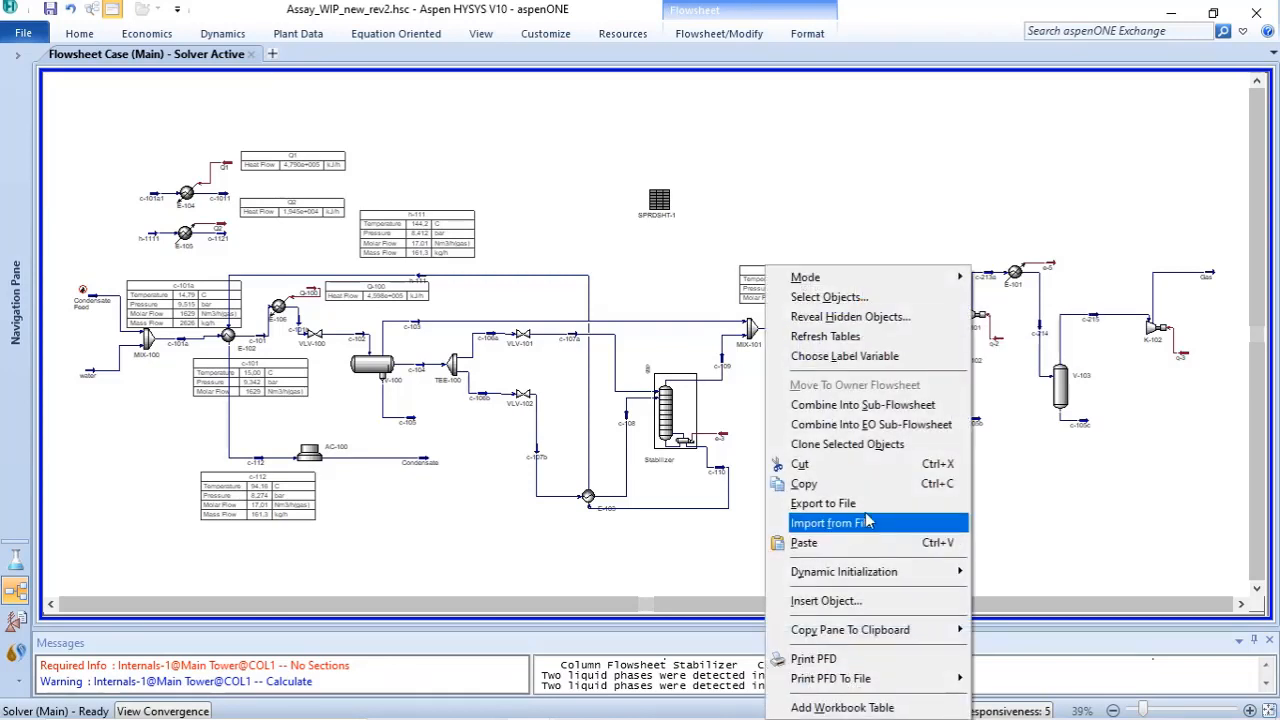
pyautogui.click(1015, 500)
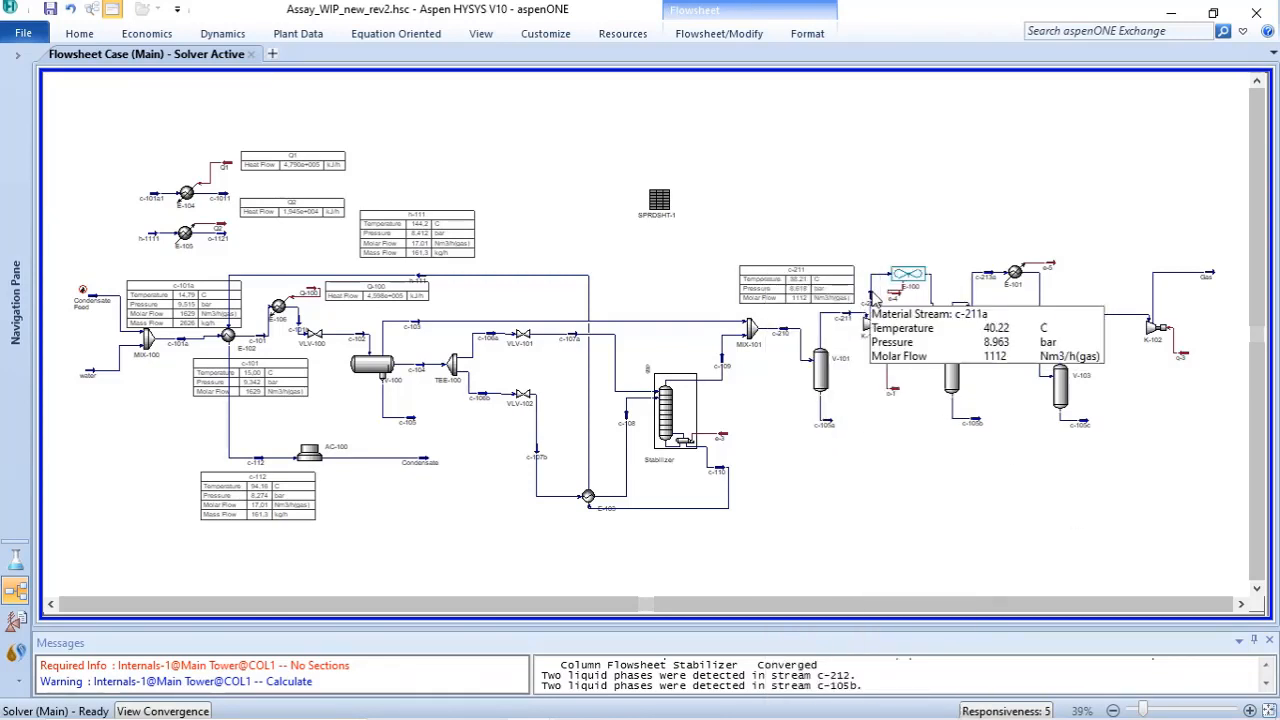
pyautogui.rightClick(868, 318)
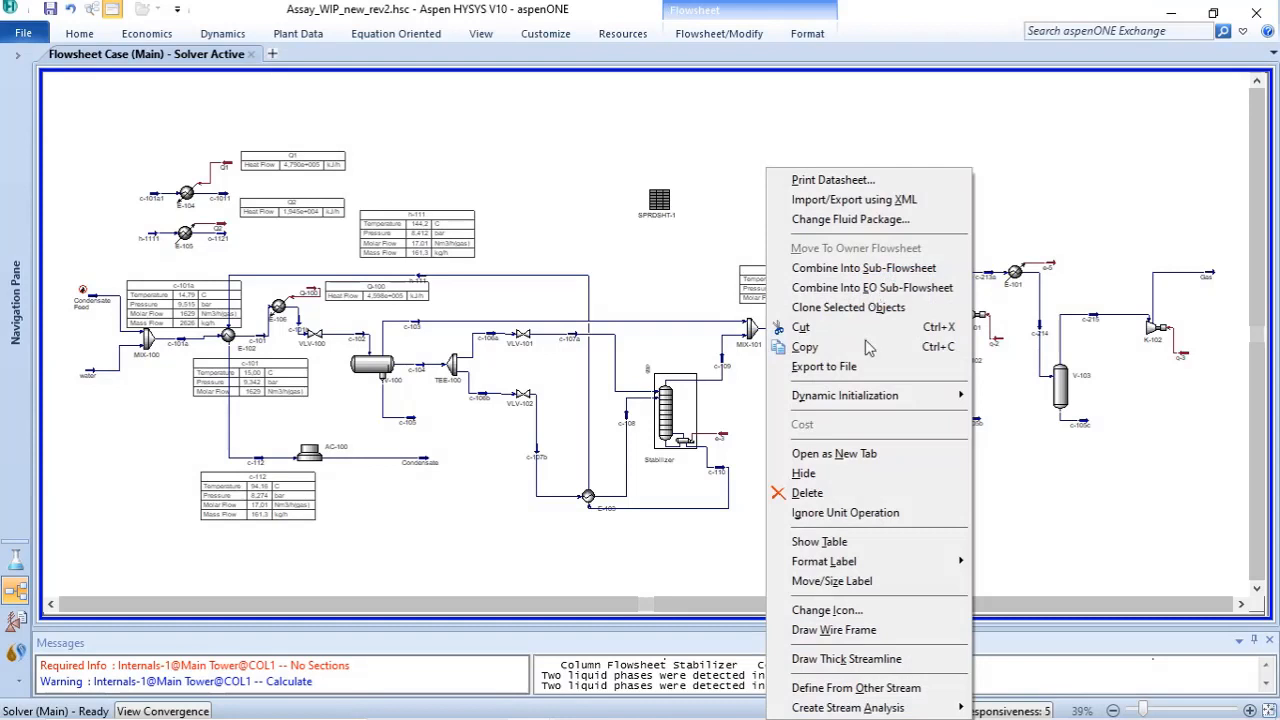
pyautogui.click(857, 541)
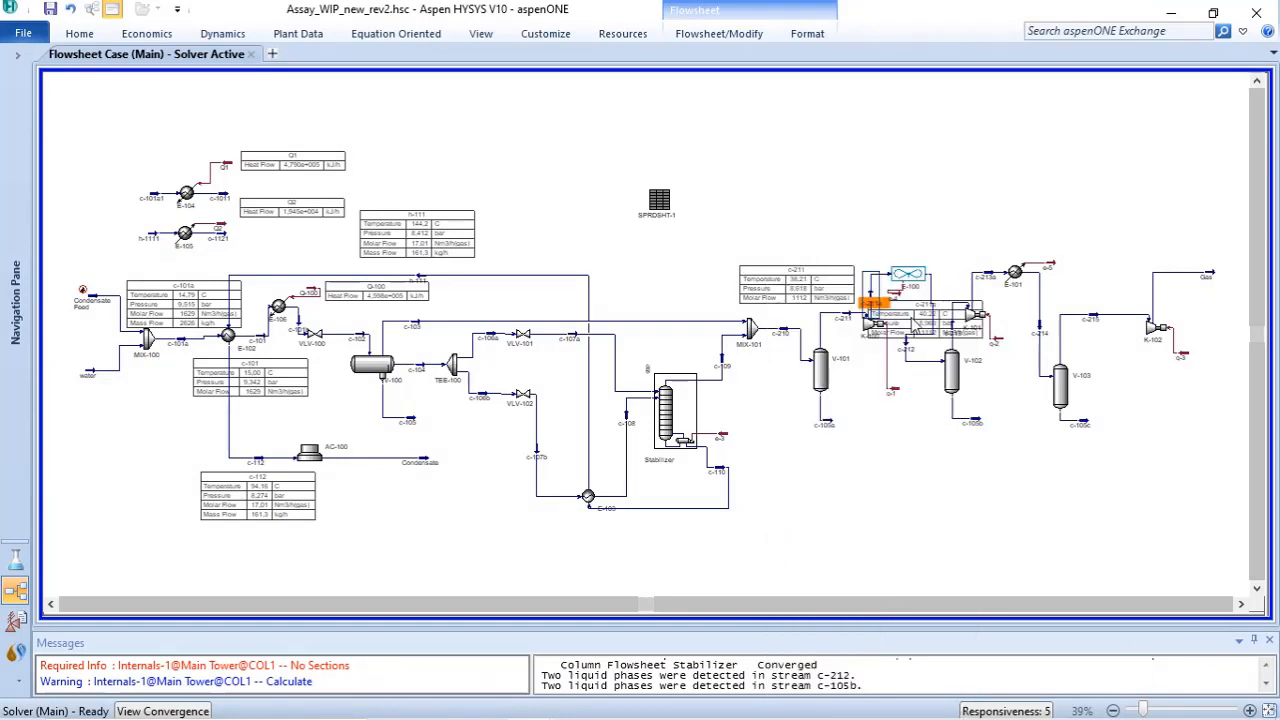
pyautogui.moveTo(908, 322); pyautogui.dragTo(890, 235)
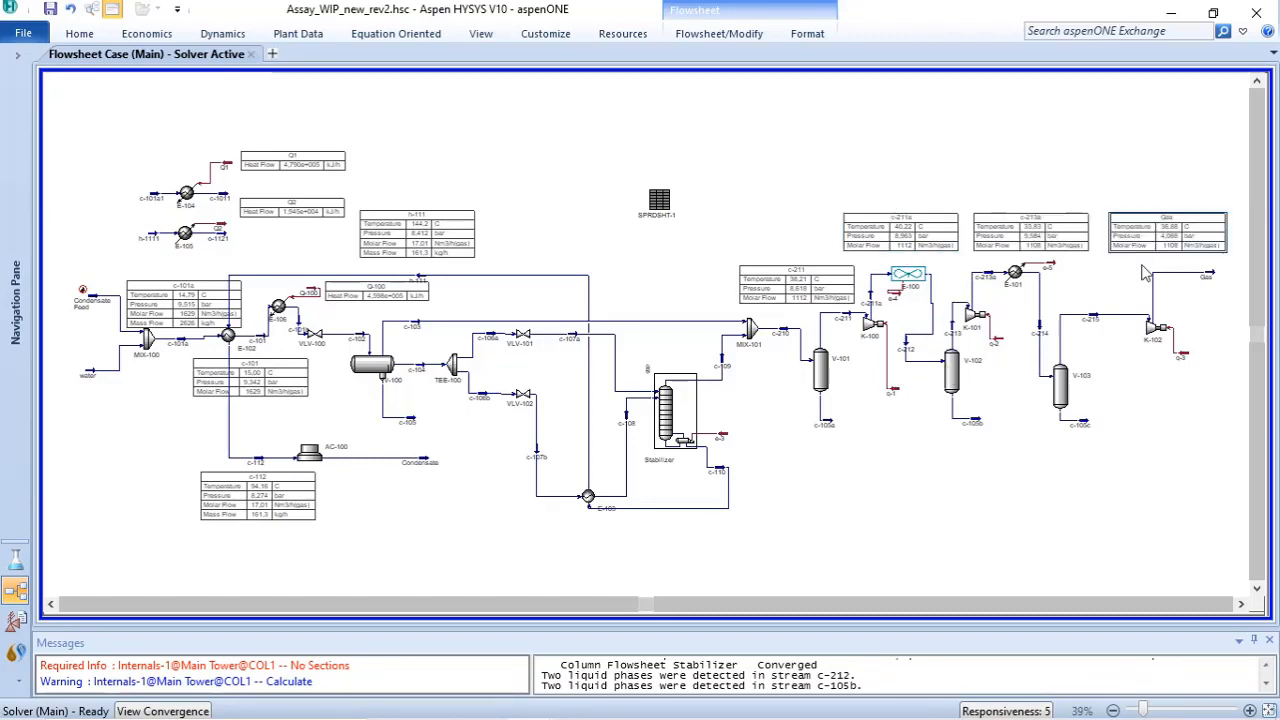
pyautogui.click(1124, 452)
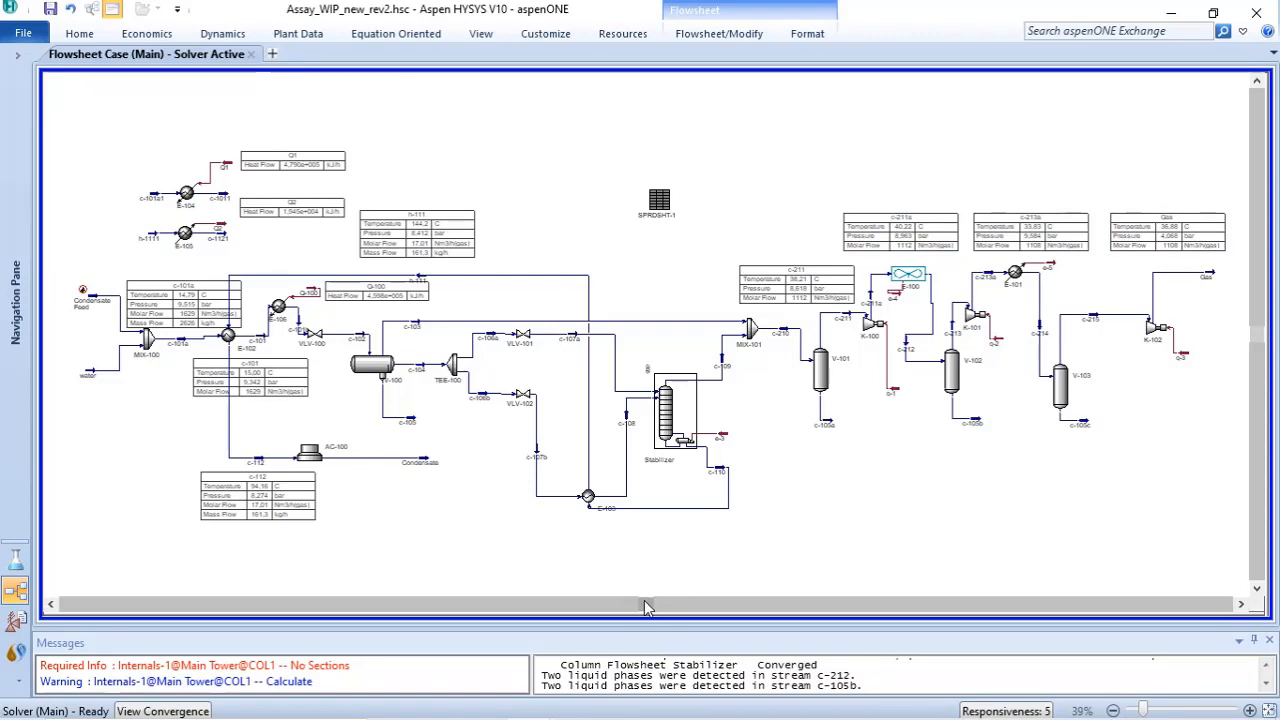
# Step: Examine the compression section from stream c-211 to Gas, including compressor K-100, cooler E-101 and stream c-214
pyautogui.moveTo(646, 603); pyautogui.dragTo(843, 603)
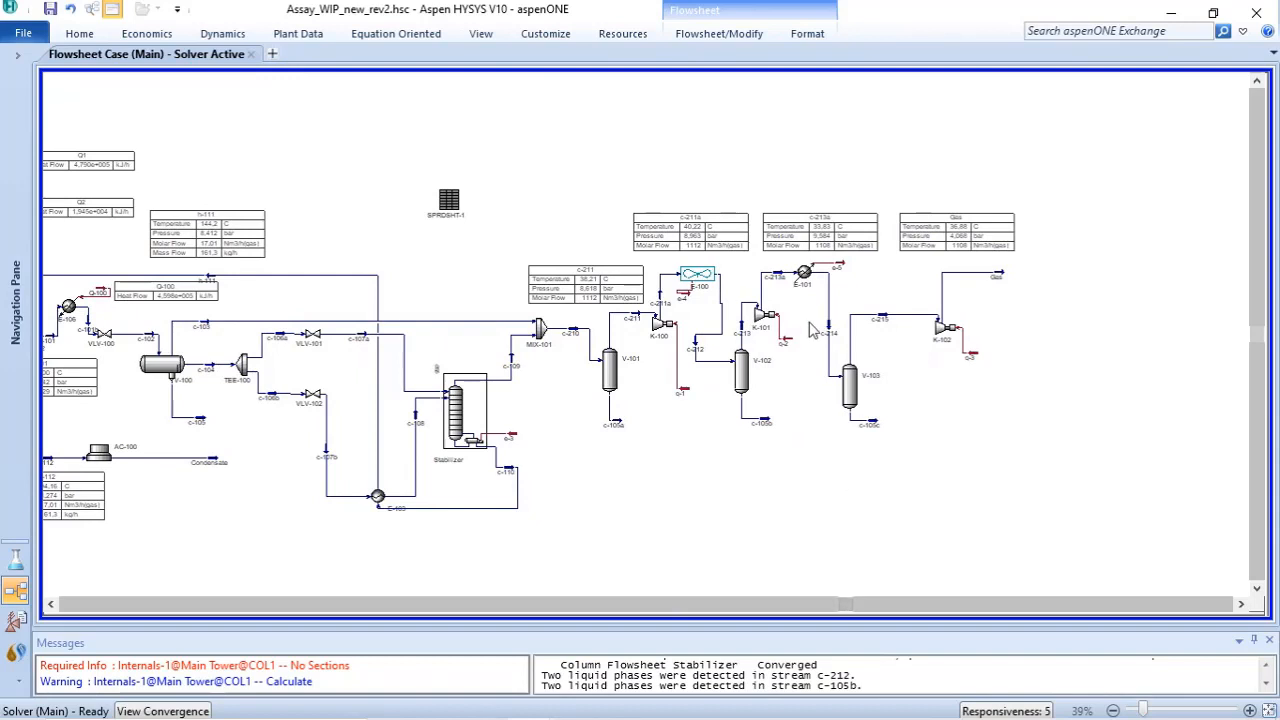
pyautogui.scroll(3, 1034, 440)
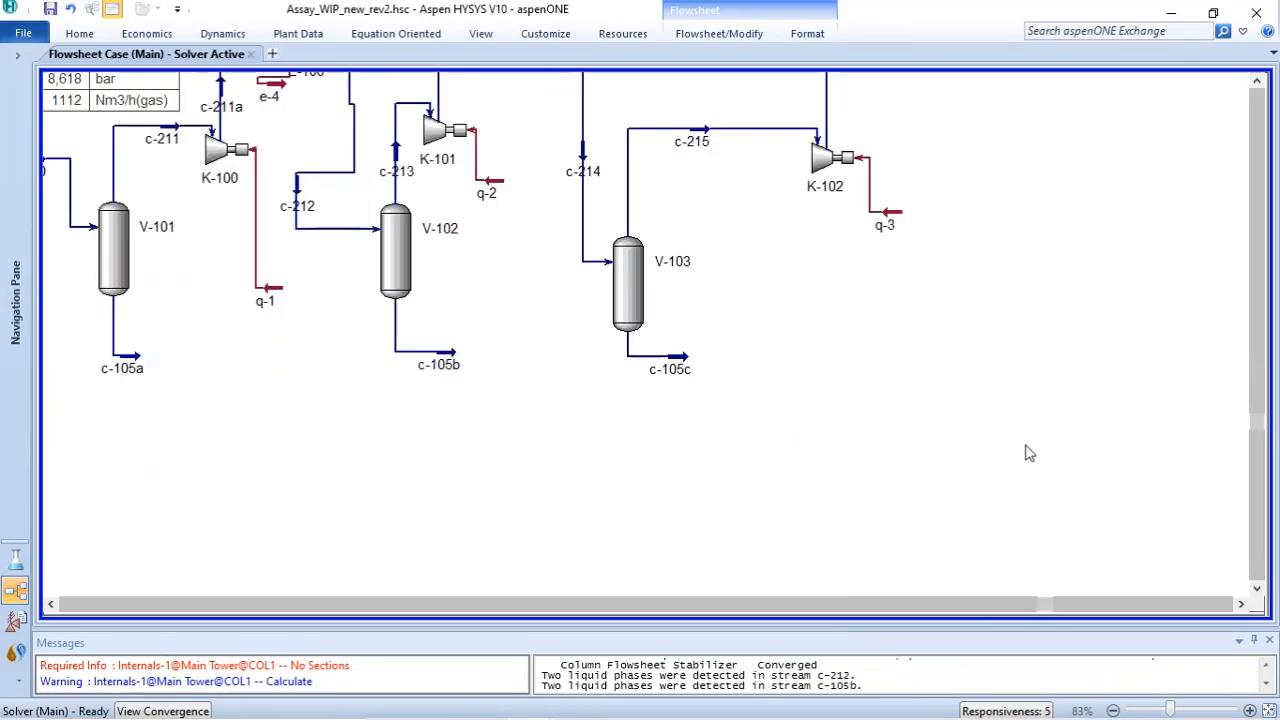
pyautogui.moveTo(1257, 413); pyautogui.dragTo(1255, 332)
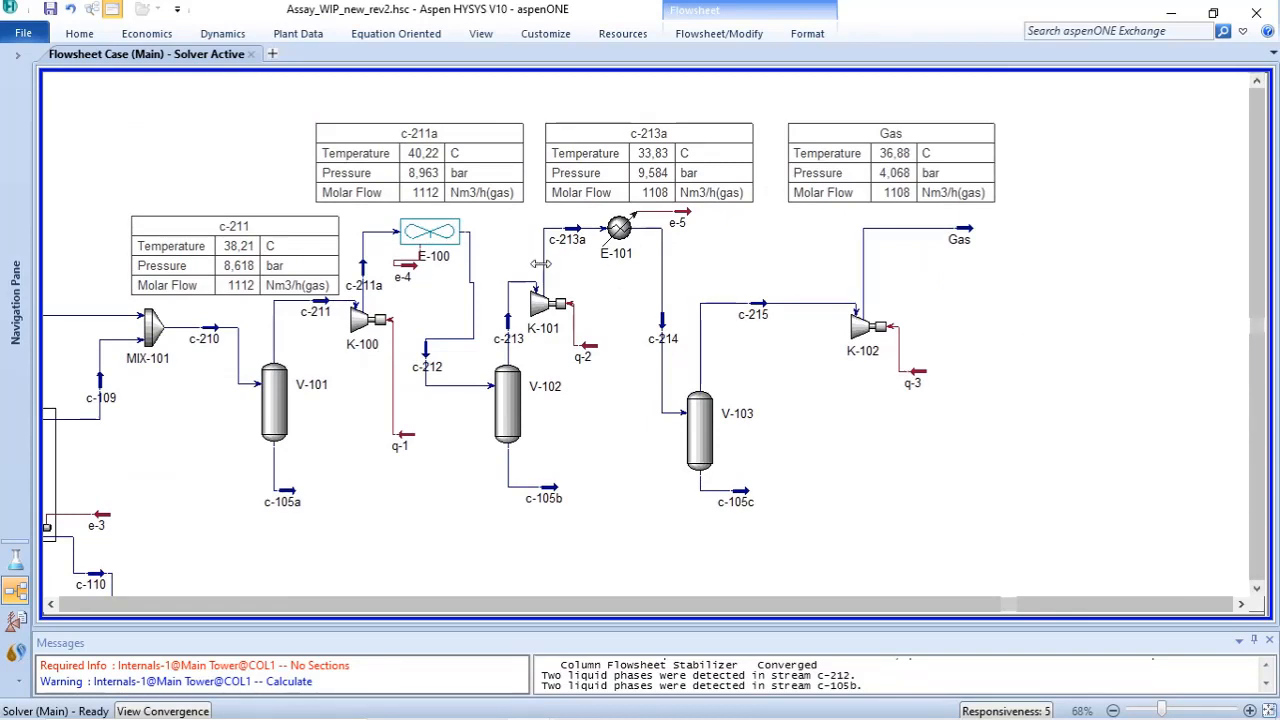
pyautogui.moveTo(540, 263)
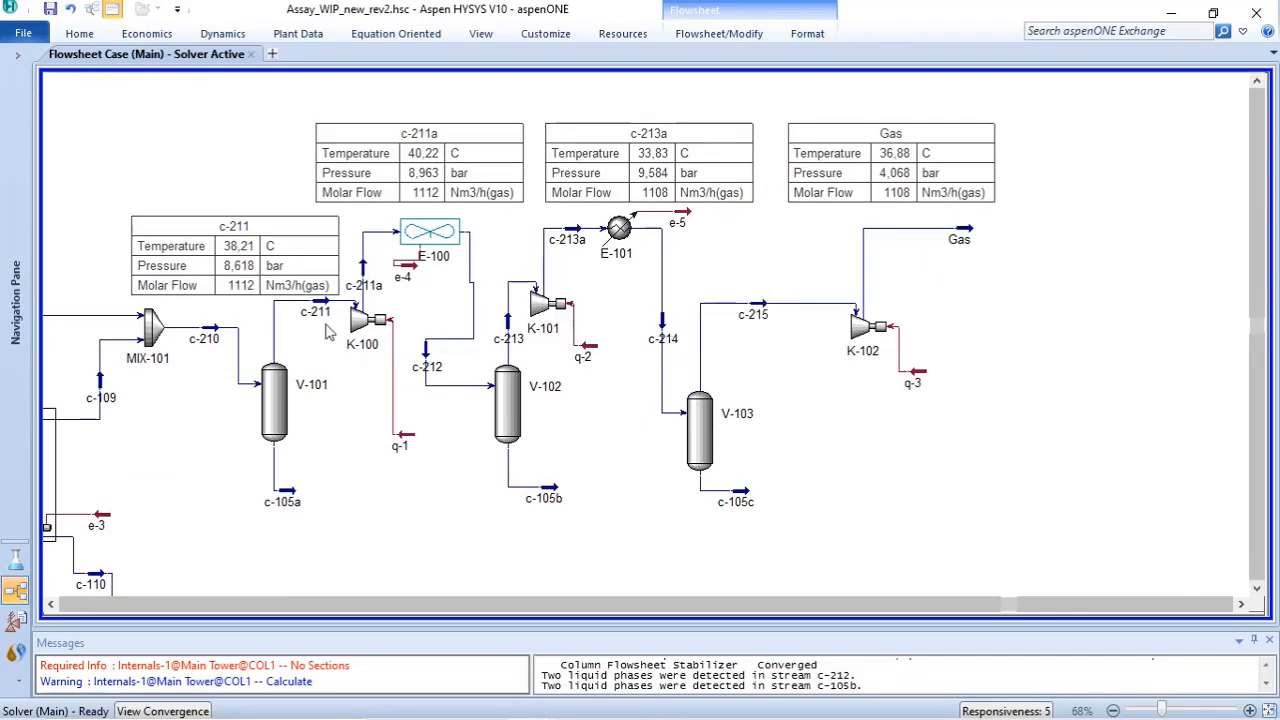
pyautogui.moveTo(353, 328)
pyautogui.moveTo(622, 232)
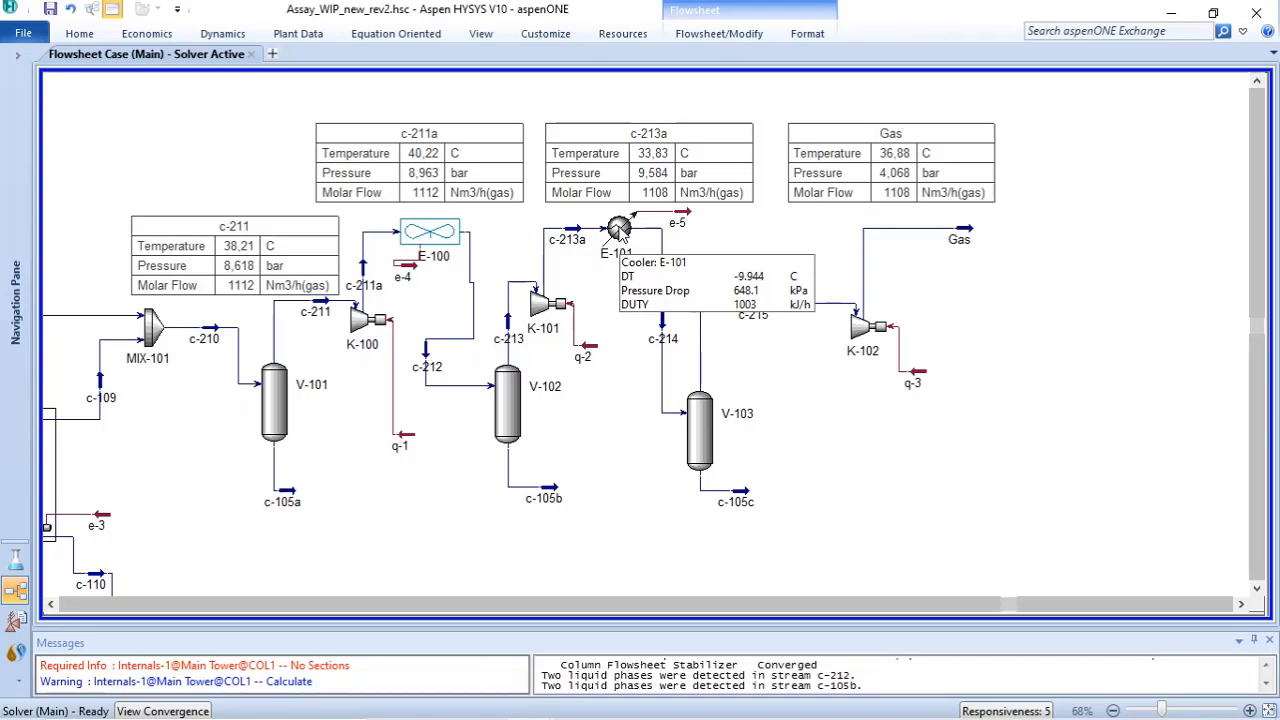
pyautogui.click(621, 231)
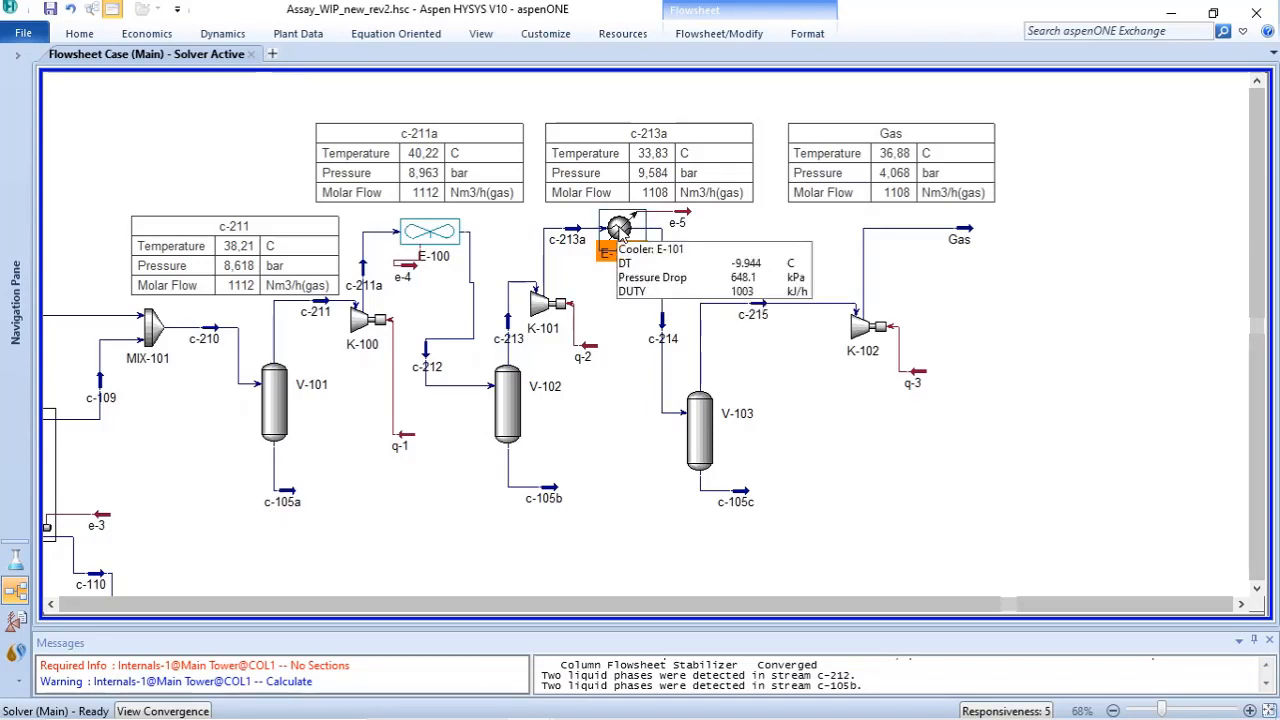
pyautogui.moveTo(664, 327)
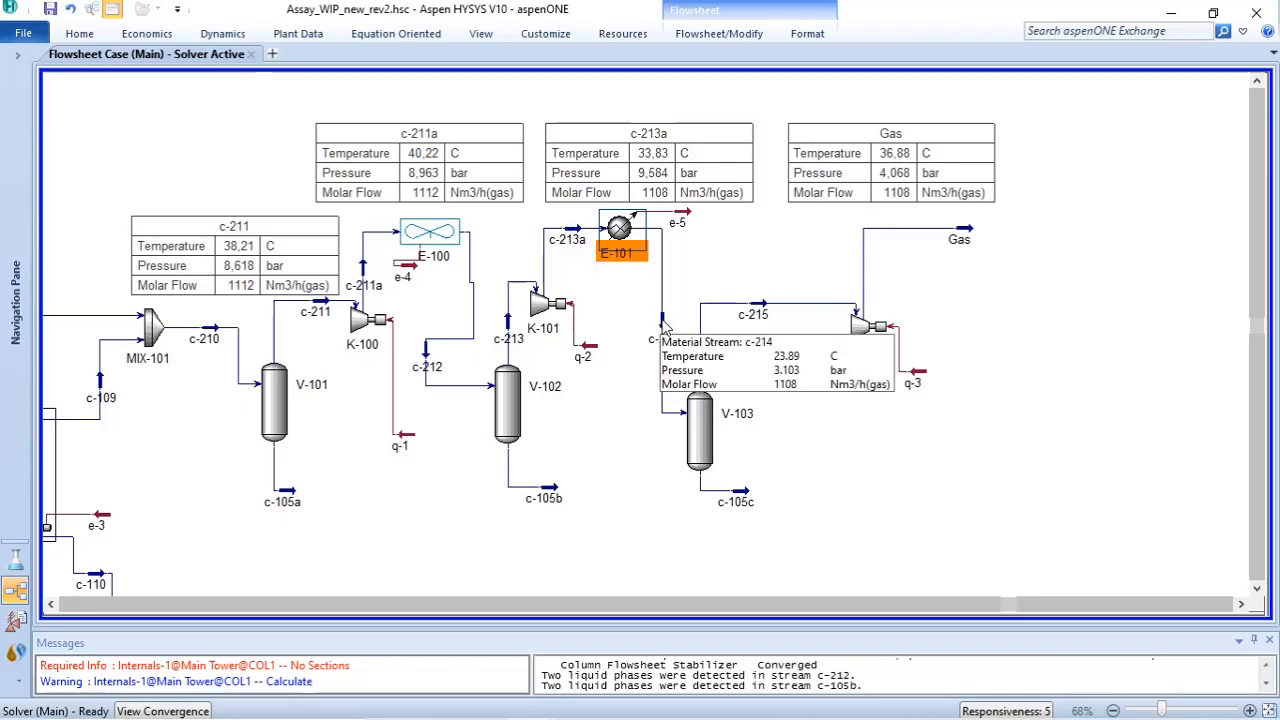
pyautogui.moveTo(619, 236)
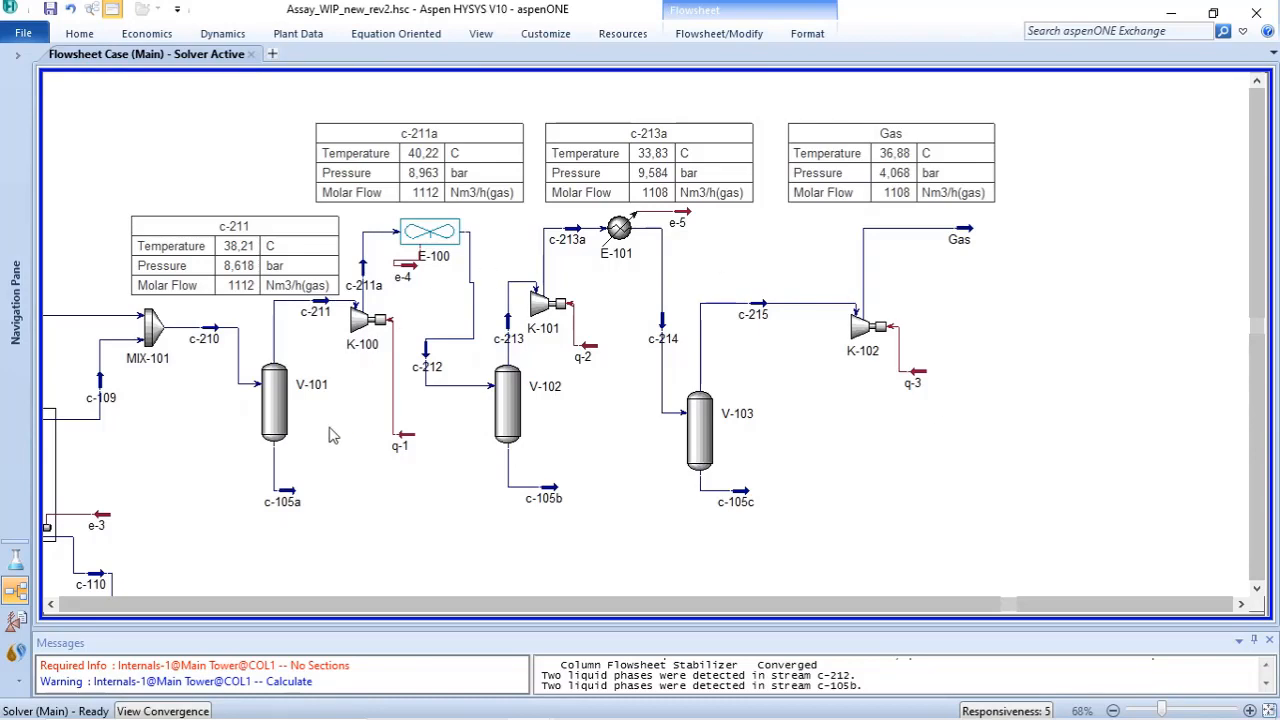
# Step: Review the worksheet, connections and design parameters of compressor K-100 and close its window
pyautogui.doubleClick(359, 320)
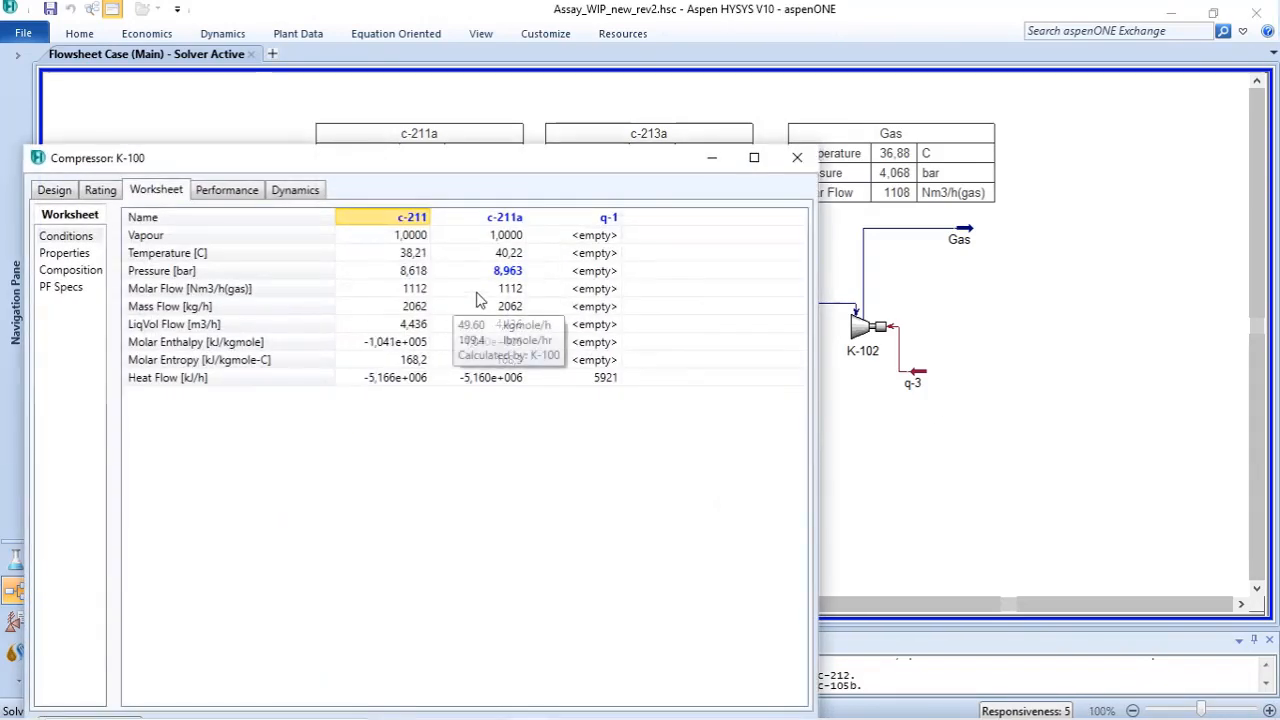
pyautogui.click(55, 192)
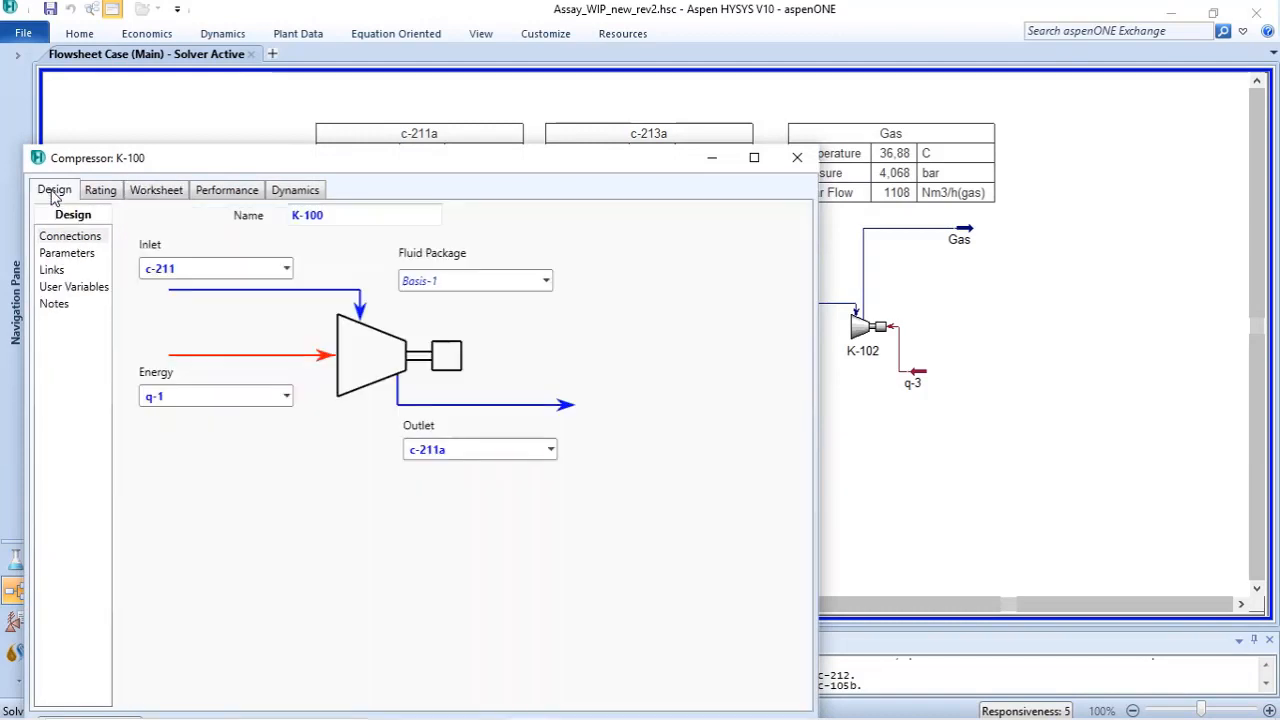
pyautogui.click(68, 258)
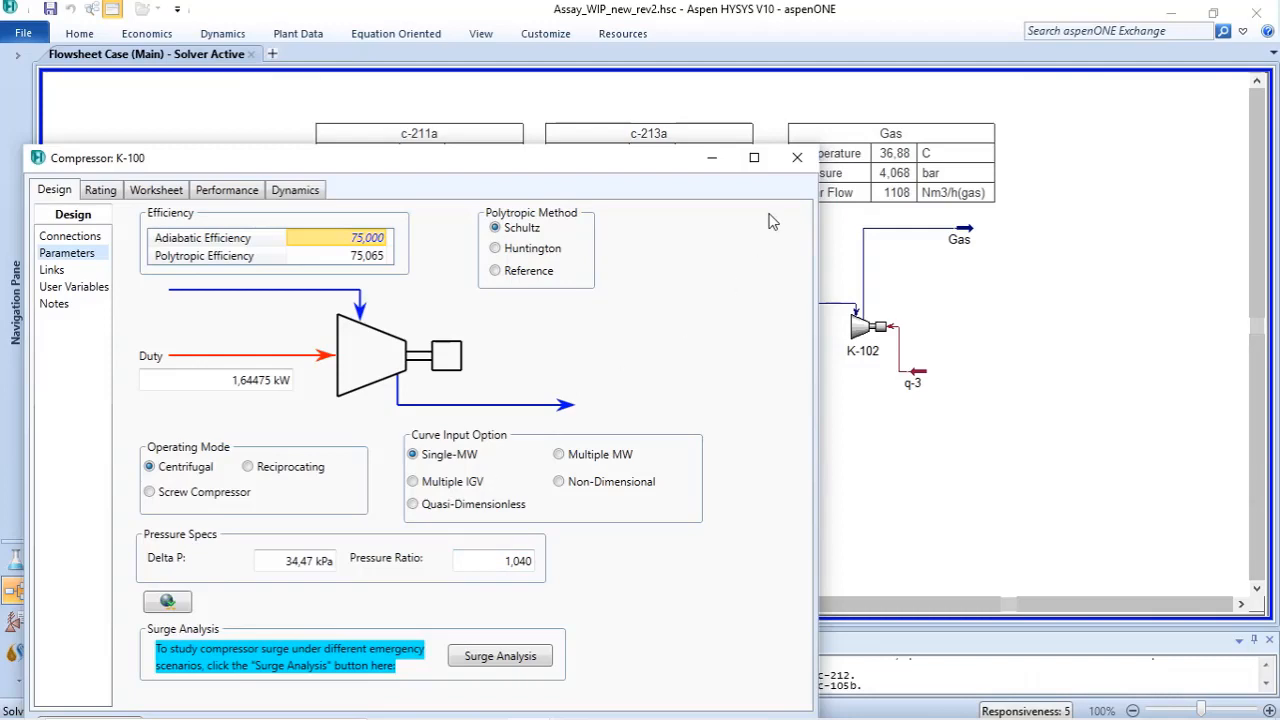
pyautogui.click(797, 157)
# Step: Set the pressure ratio of compressor K-100 to 2 in its design parameters and close its window
pyautogui.doubleClick(366, 336)
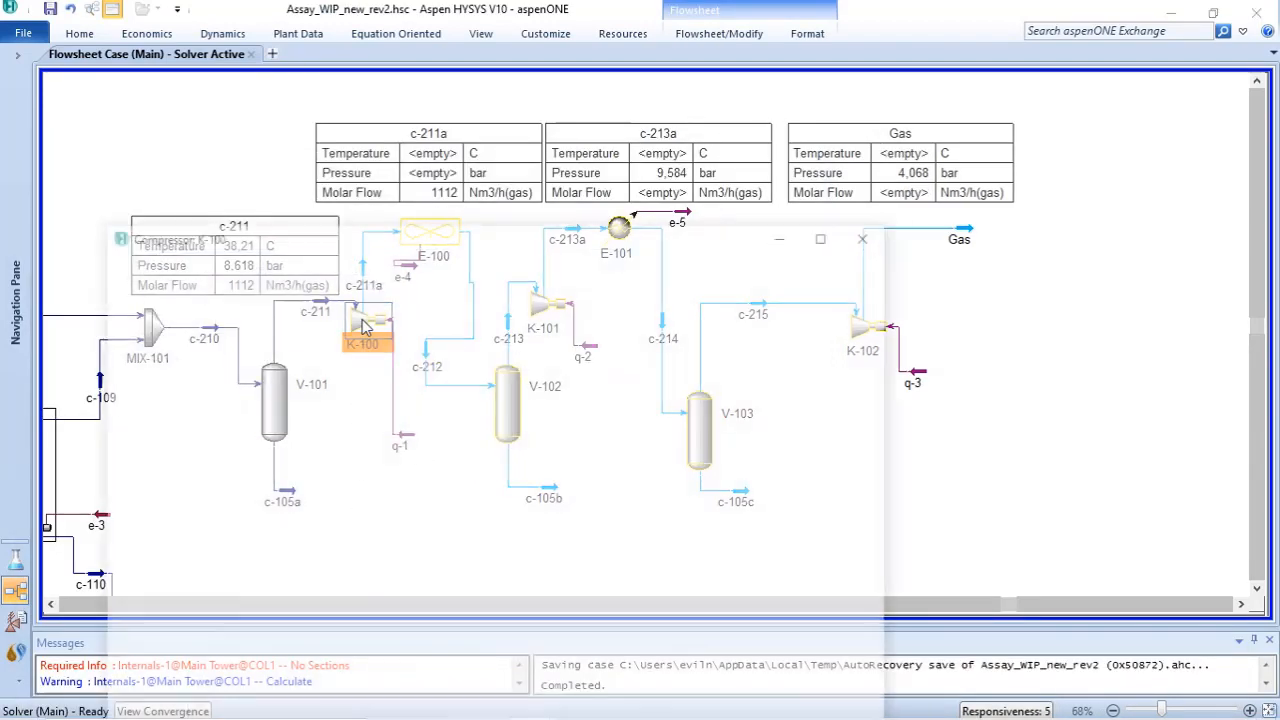
pyautogui.click(142, 328)
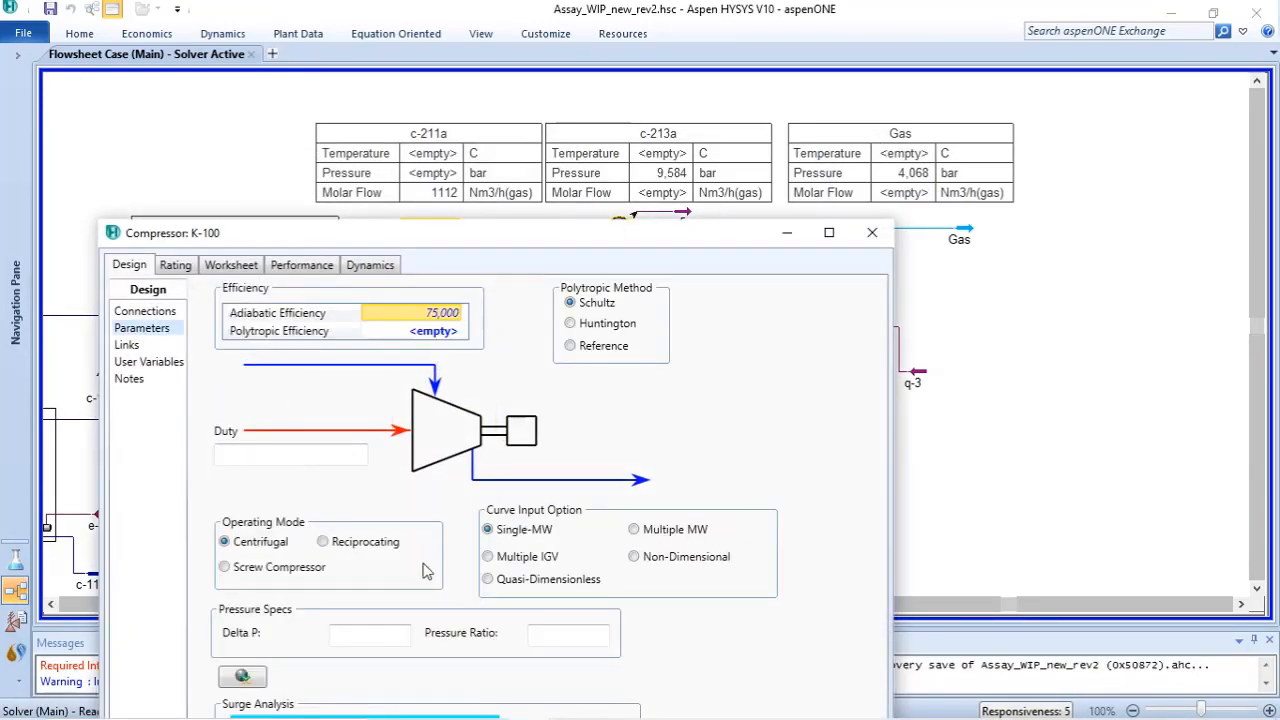
pyautogui.click(548, 634)
pyautogui.write('2')
pyautogui.press('Return')
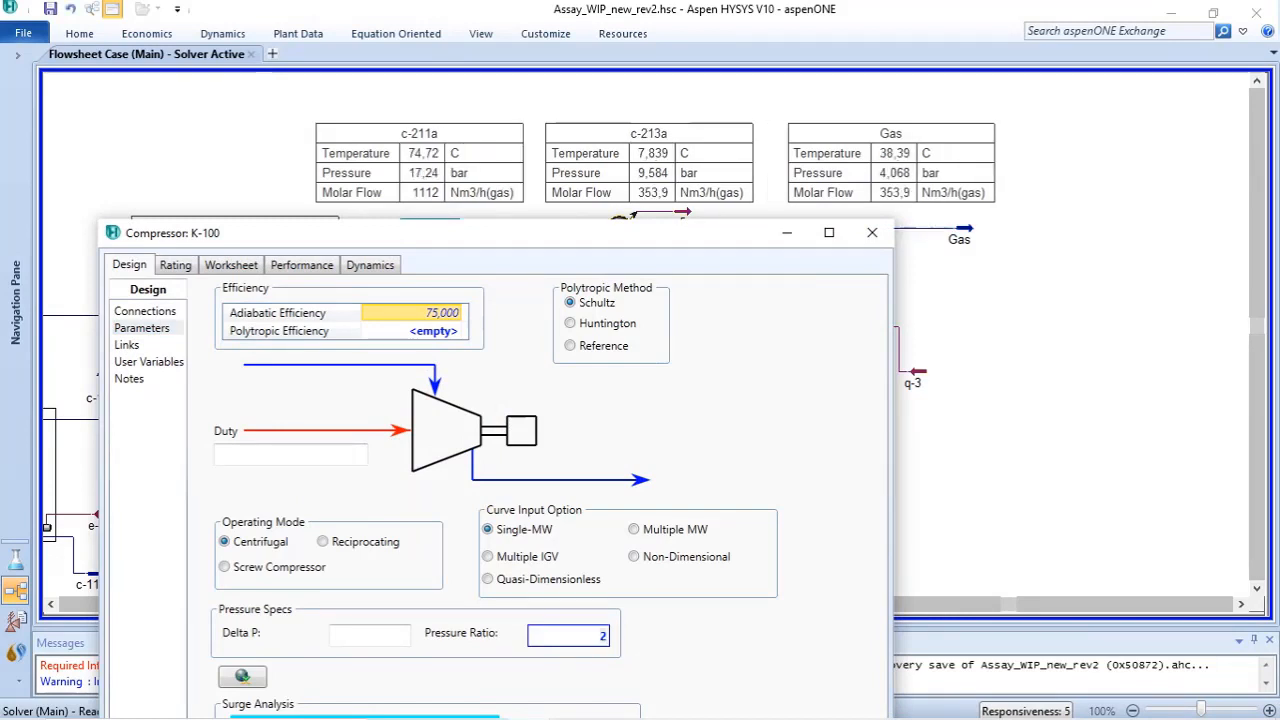
pyautogui.click(872, 232)
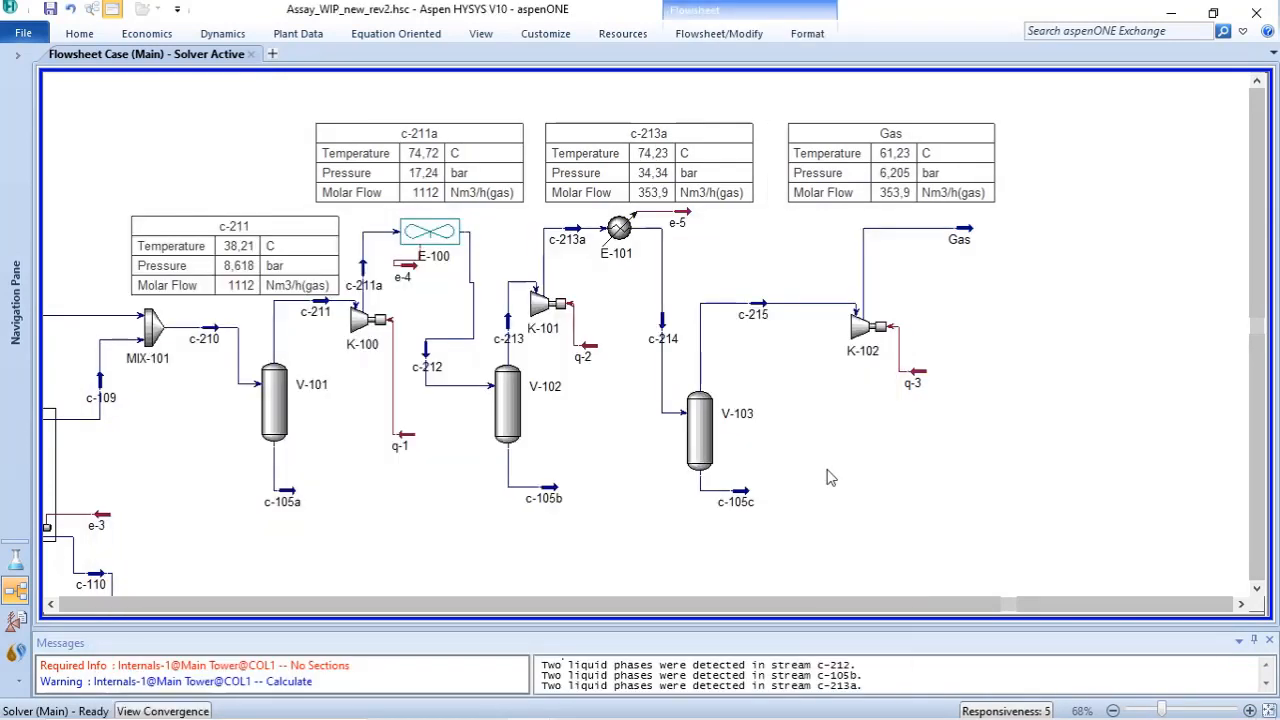
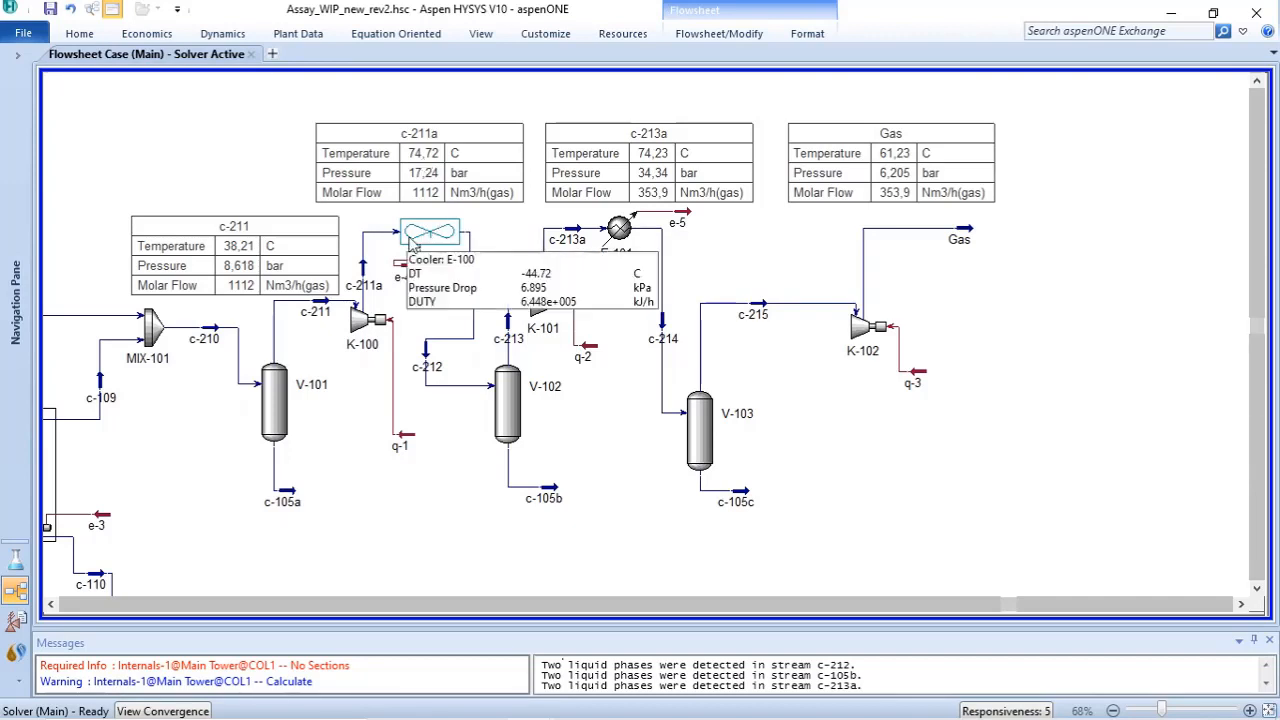
# Step: Disconnect streams h-111 and c-112 from heat exchanger E-102 in the flowsheet
pyautogui.moveTo(372, 318)
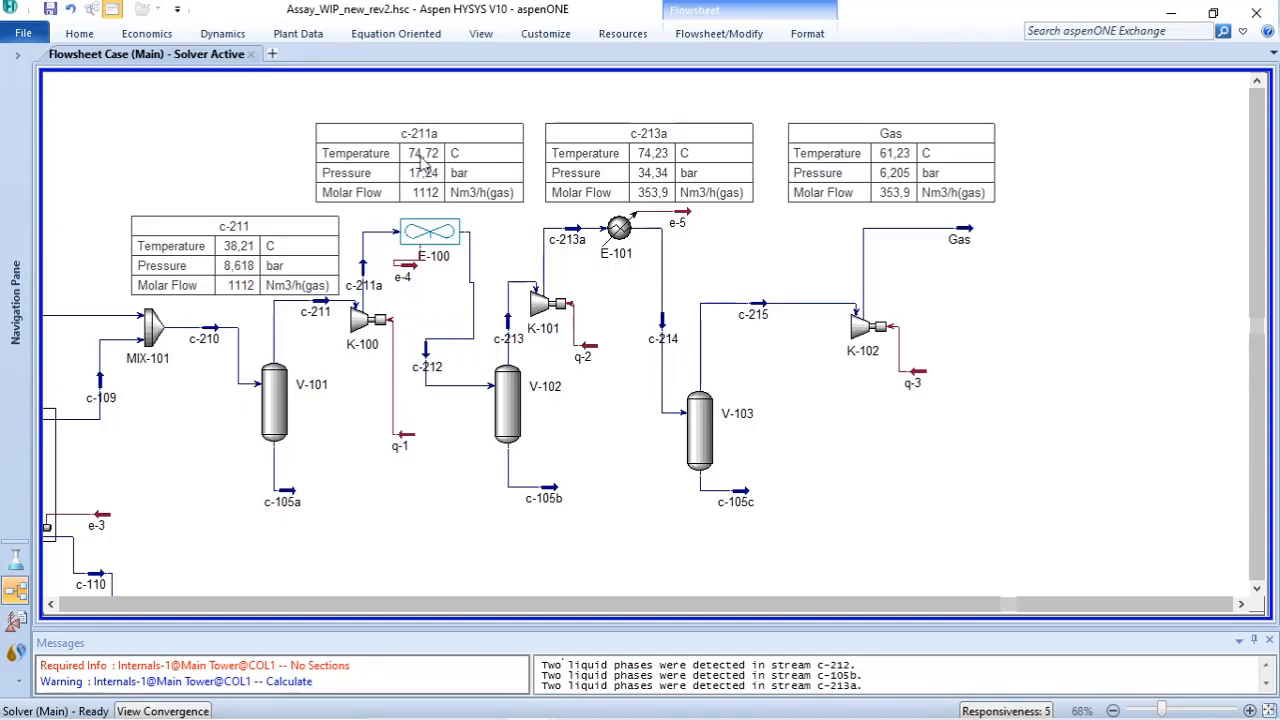
pyautogui.moveTo(1010, 604); pyautogui.dragTo(519, 604)
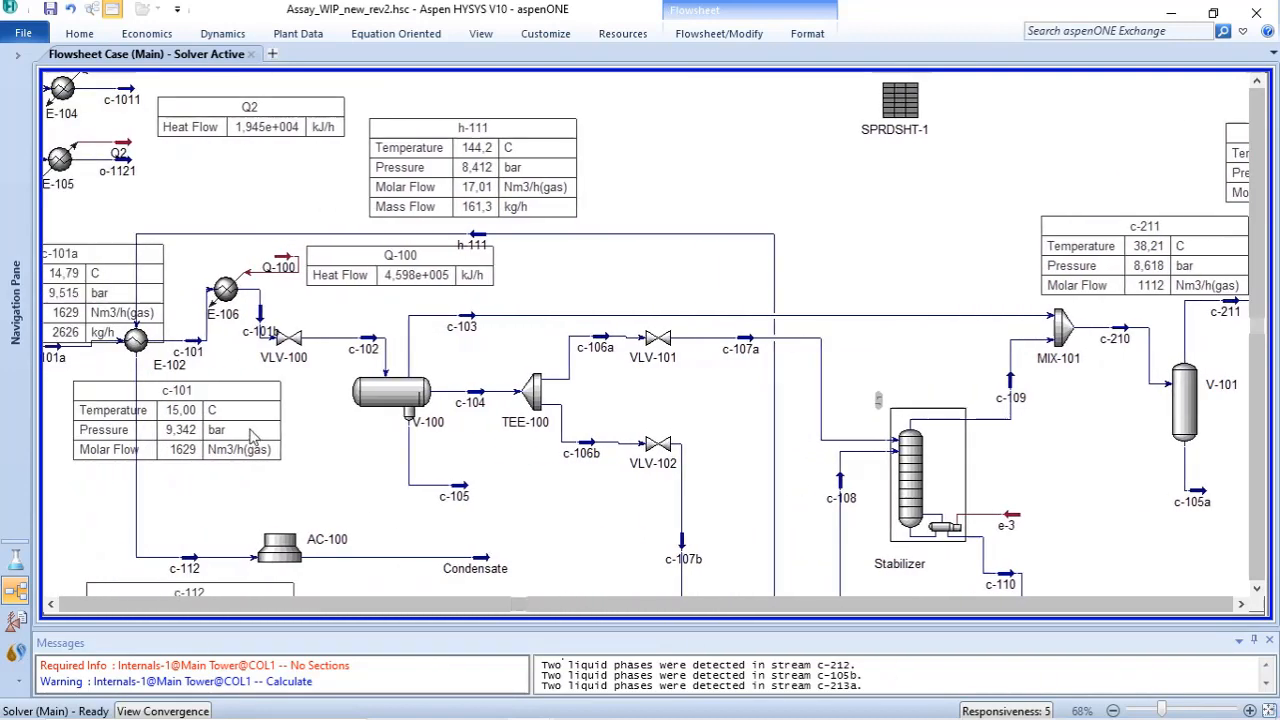
pyautogui.scroll(-2, 253, 435)
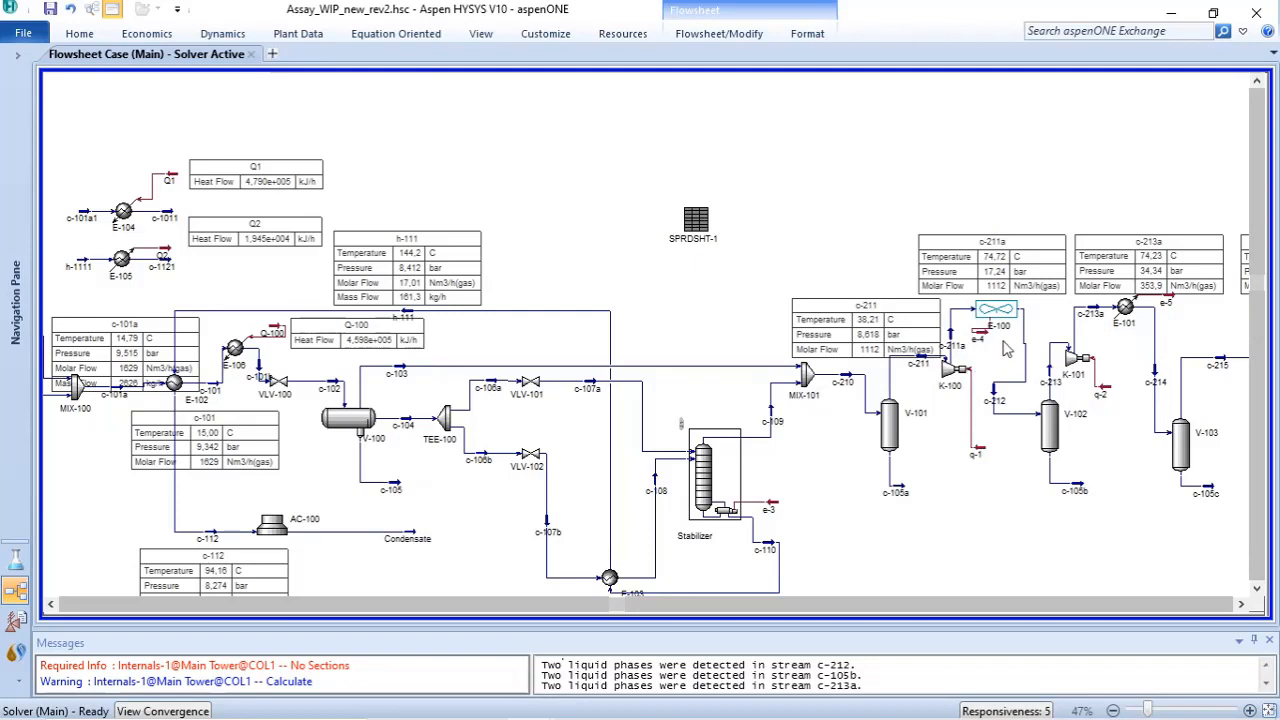
pyautogui.moveTo(990, 338)
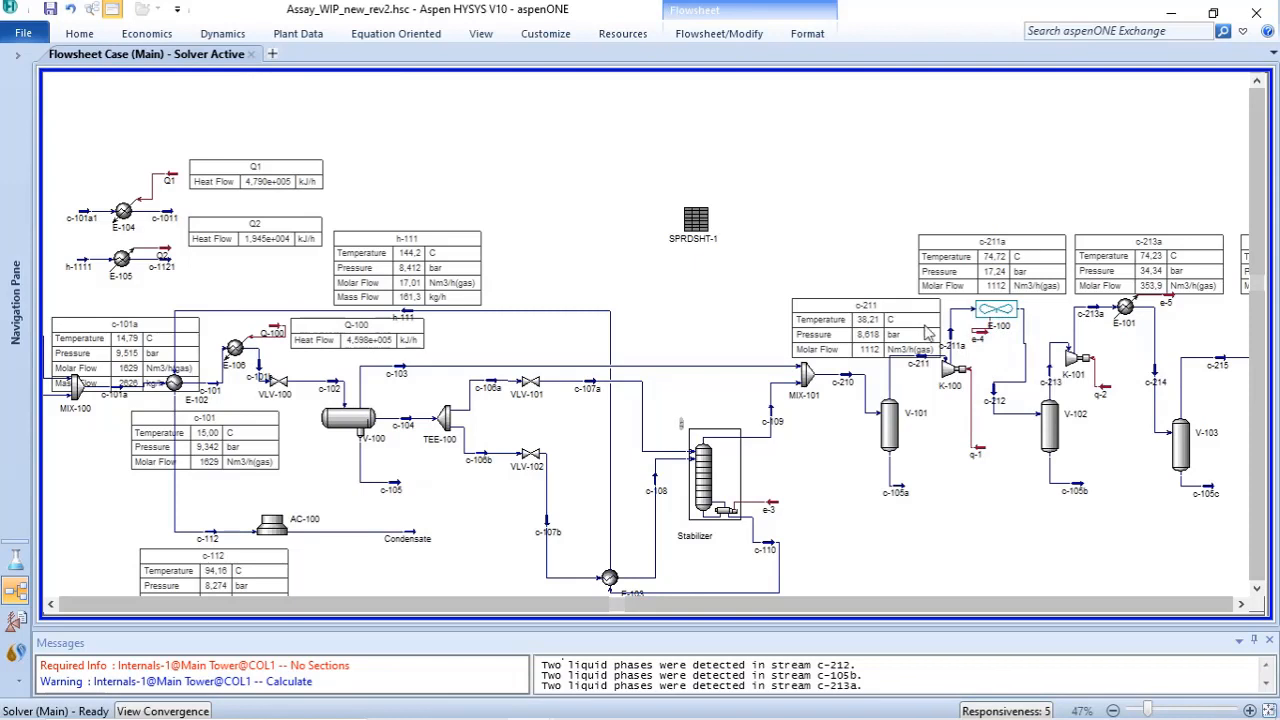
pyautogui.moveTo(180, 392)
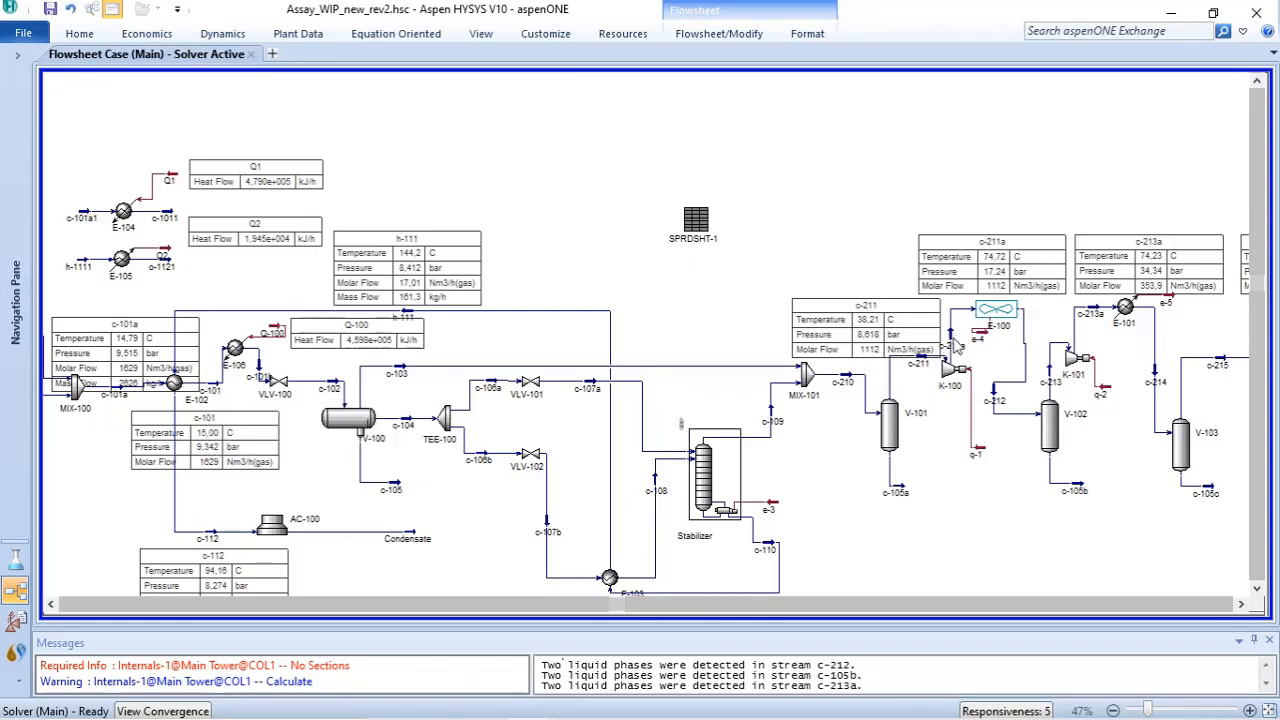
pyautogui.moveTo(955, 372)
pyautogui.rightClick(209, 317)
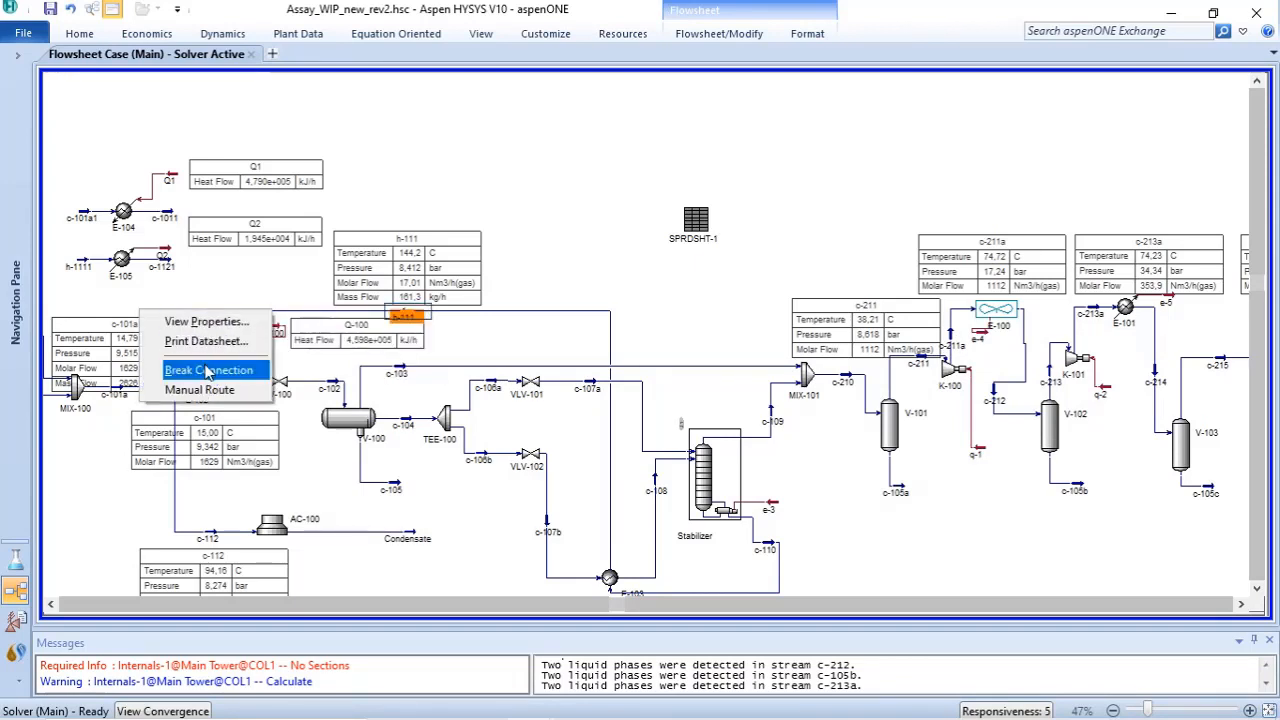
pyautogui.click(250, 371)
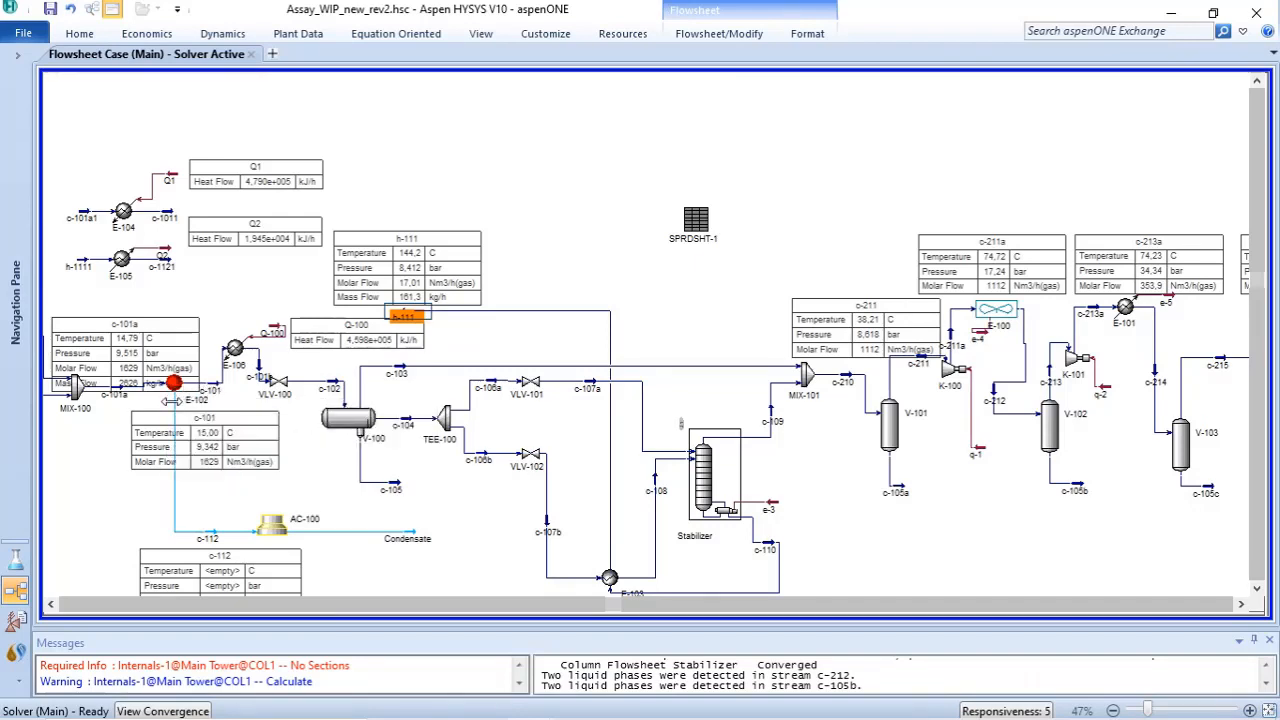
pyautogui.rightClick(174, 400)
pyautogui.click(172, 461)
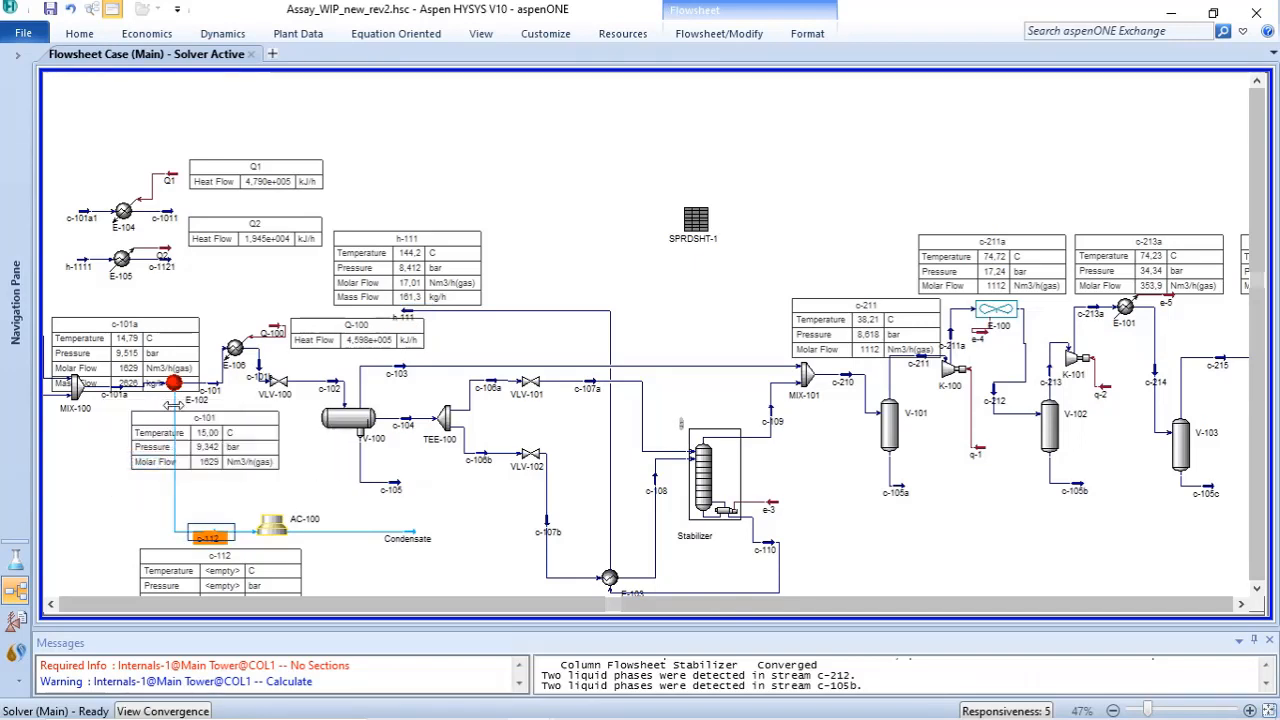
pyautogui.rightClick(174, 406)
pyautogui.click(175, 465)
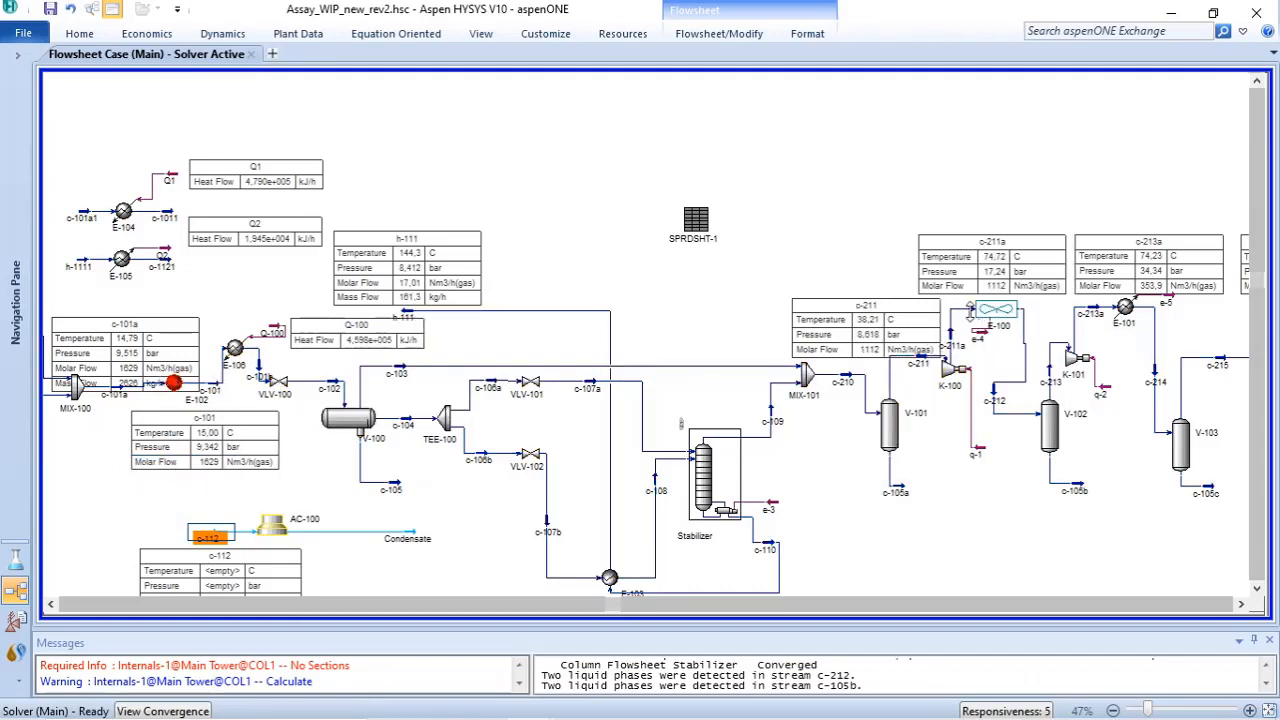
# Step: Break the connection between stream c-211a and cooler E-100
pyautogui.moveTo(967, 309)
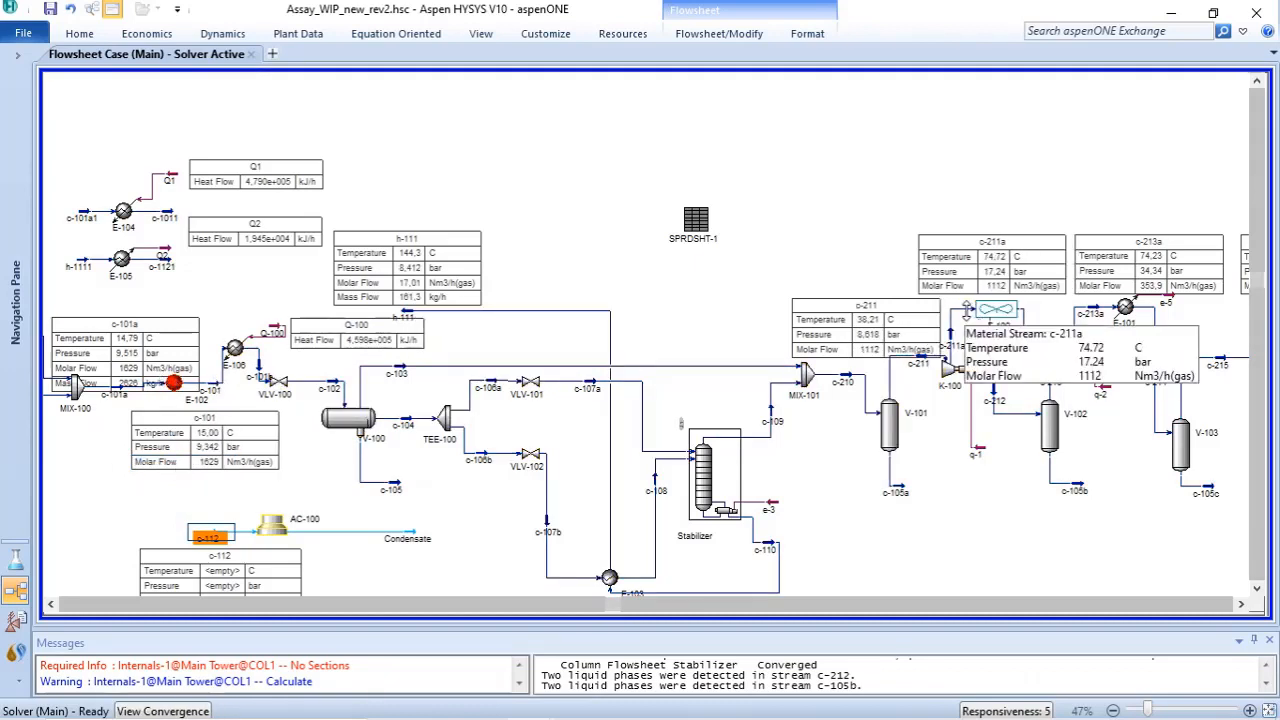
pyautogui.rightClick(914, 311)
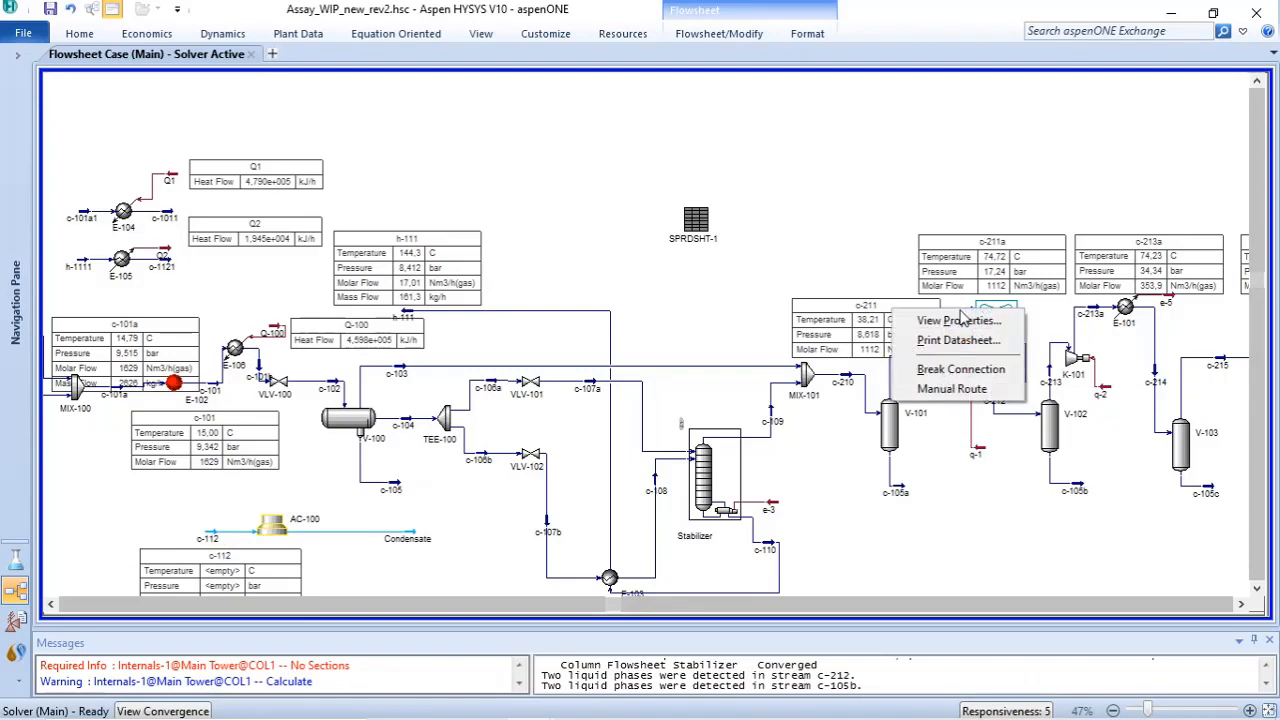
pyautogui.click(961, 370)
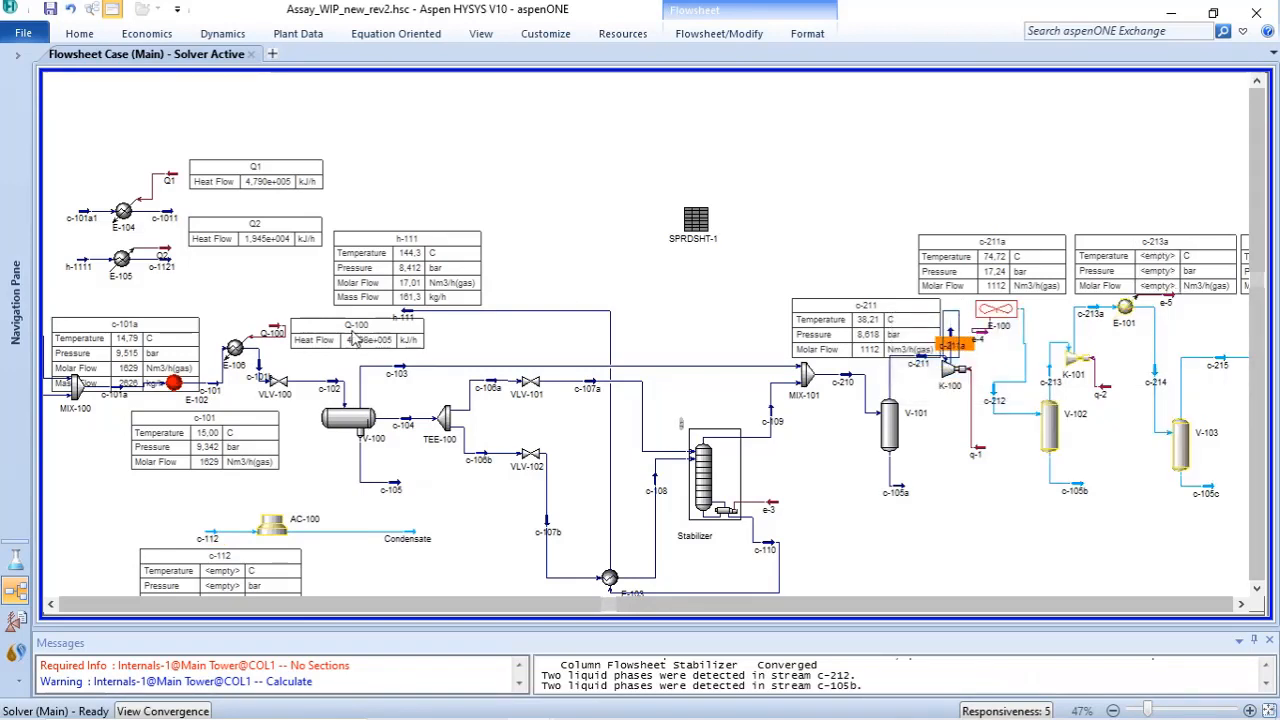
pyautogui.doubleClick(236, 349)
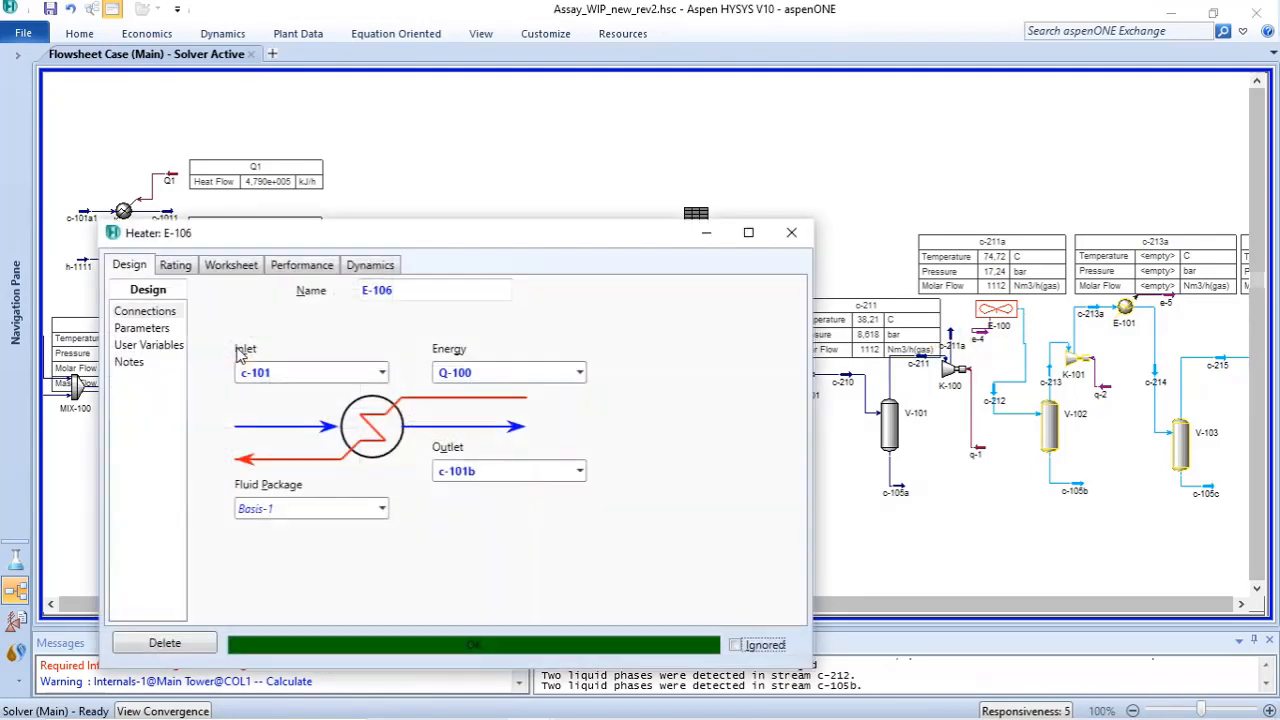
pyautogui.moveTo(413, 240); pyautogui.dragTo(528, 331)
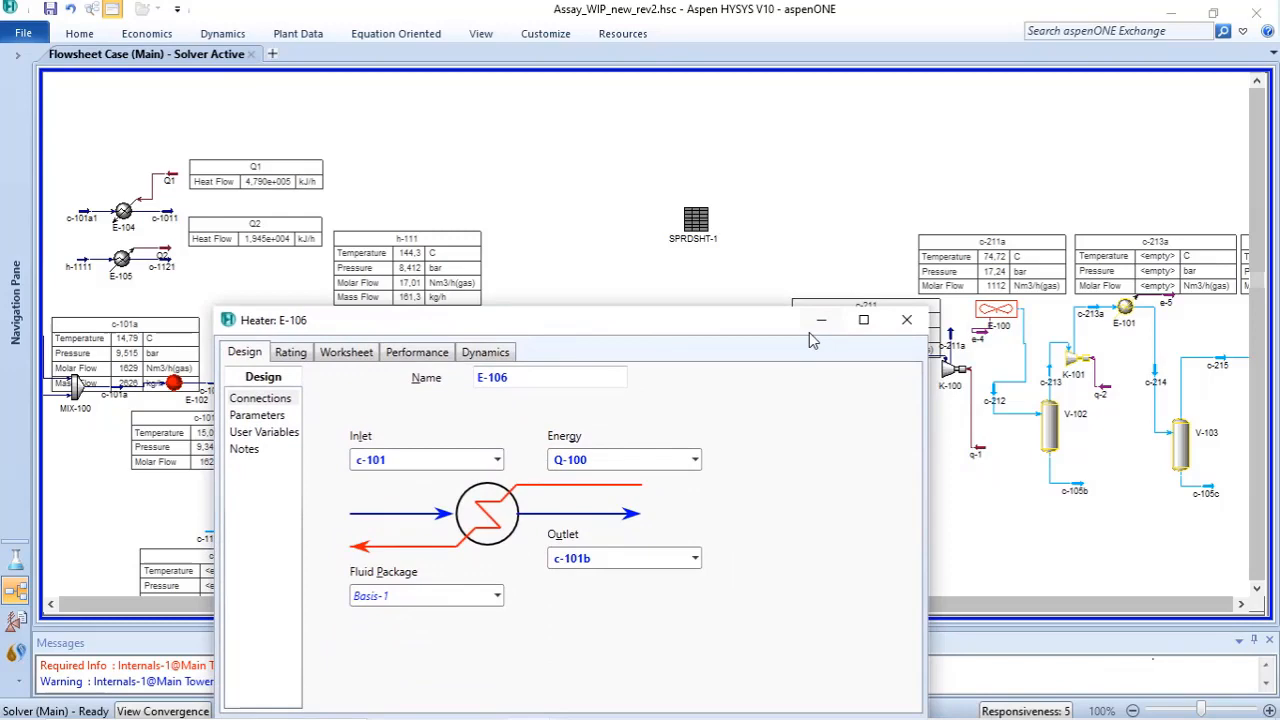
pyautogui.click(904, 320)
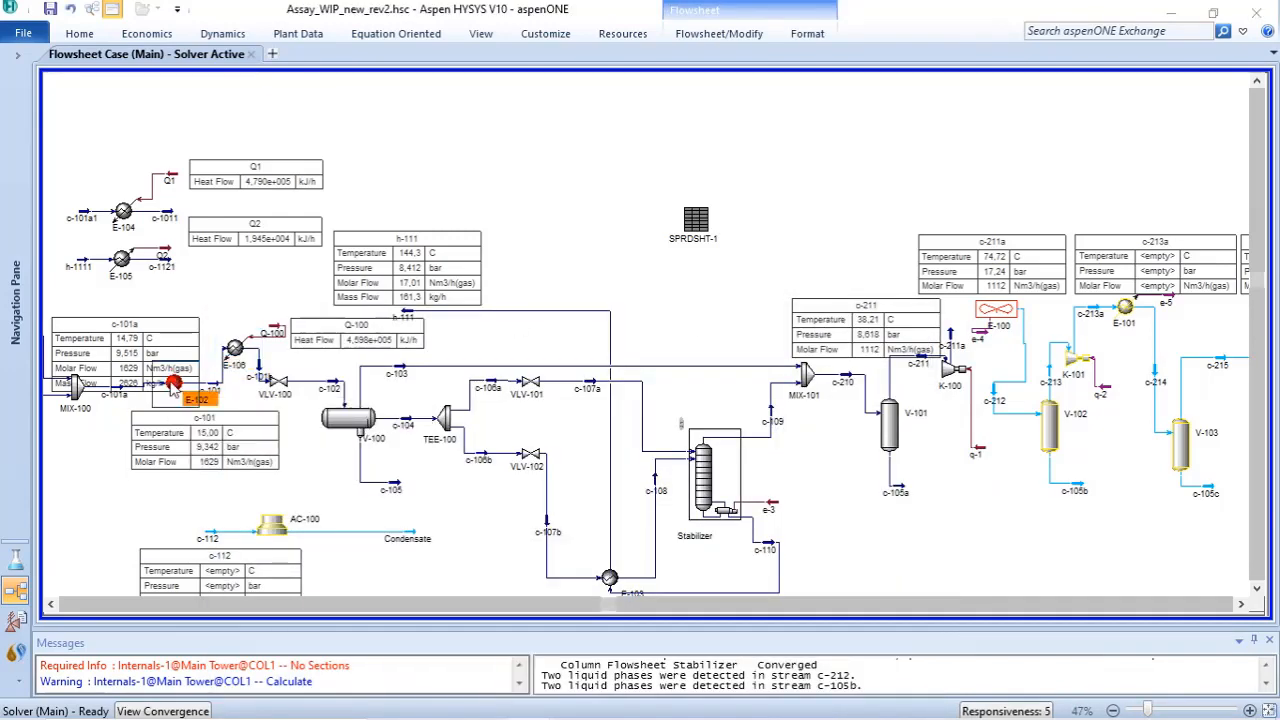
# Step: Assign stream c-211a as the shell side inlet of heat exchanger E-102 and close its window
pyautogui.doubleClick(174, 388)
pyautogui.moveTo(460, 274); pyautogui.dragTo(506, 398)
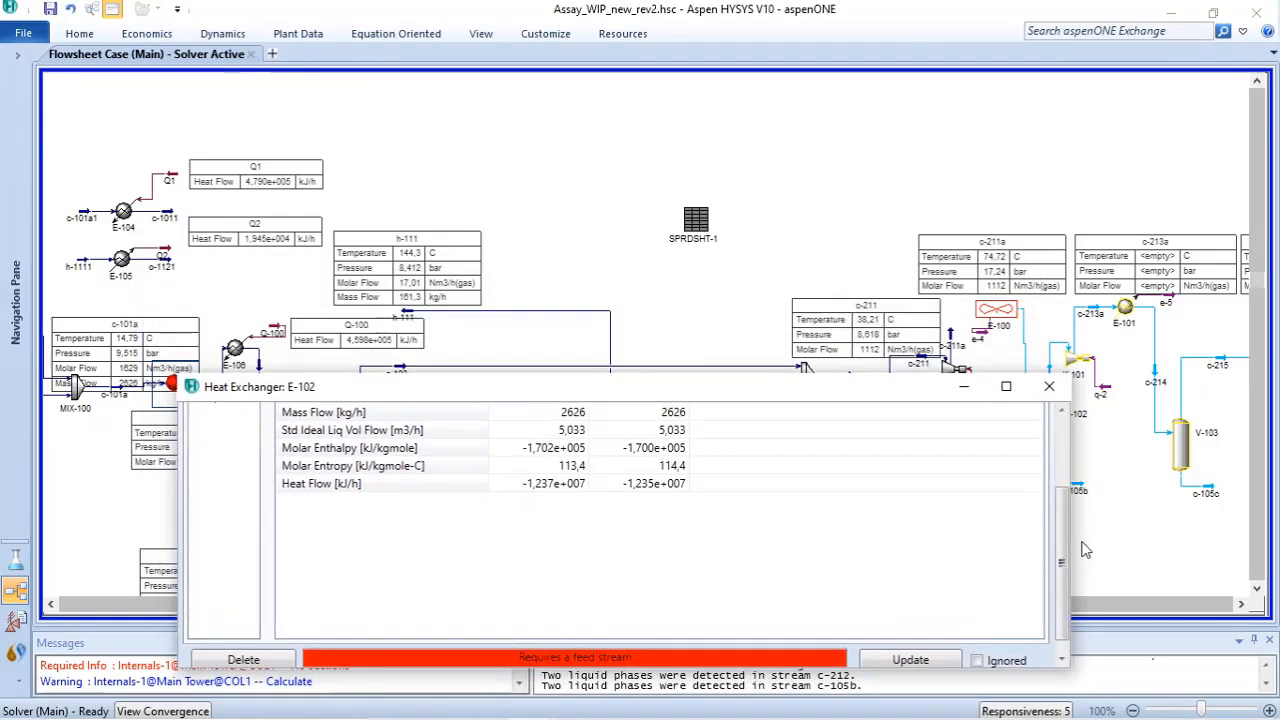
pyautogui.scroll(3, 1059, 529)
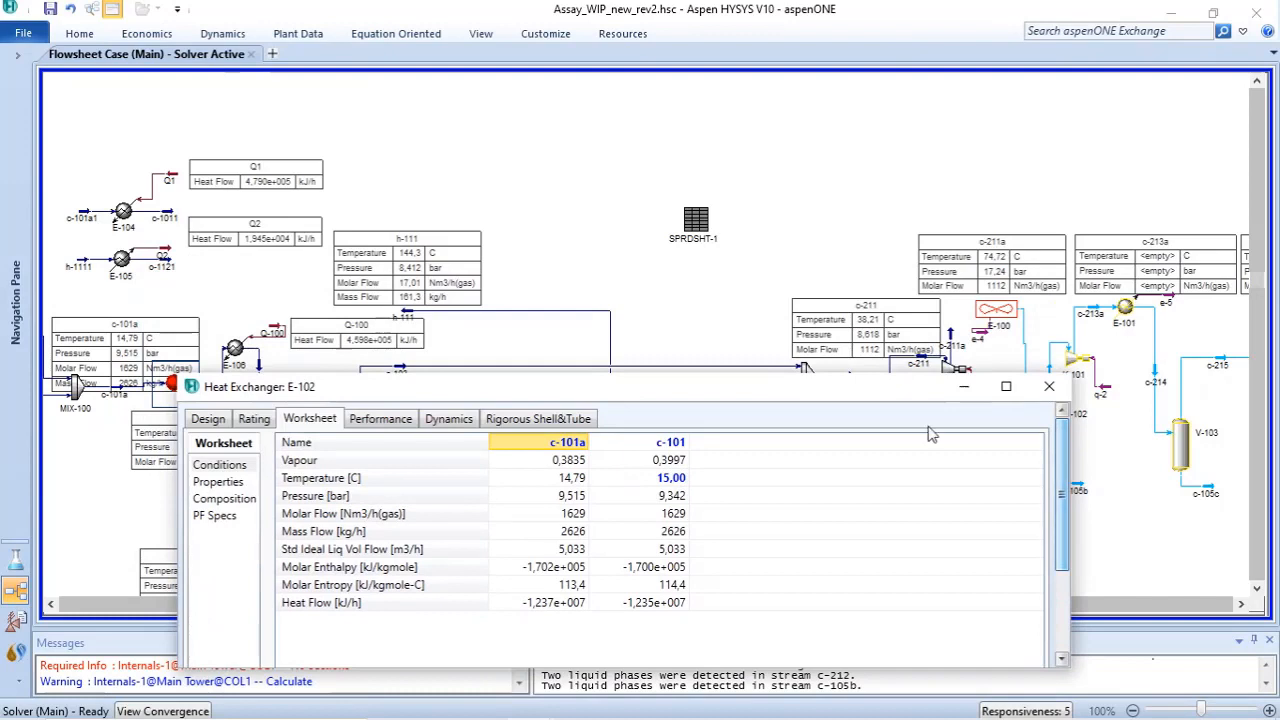
pyautogui.click(208, 420)
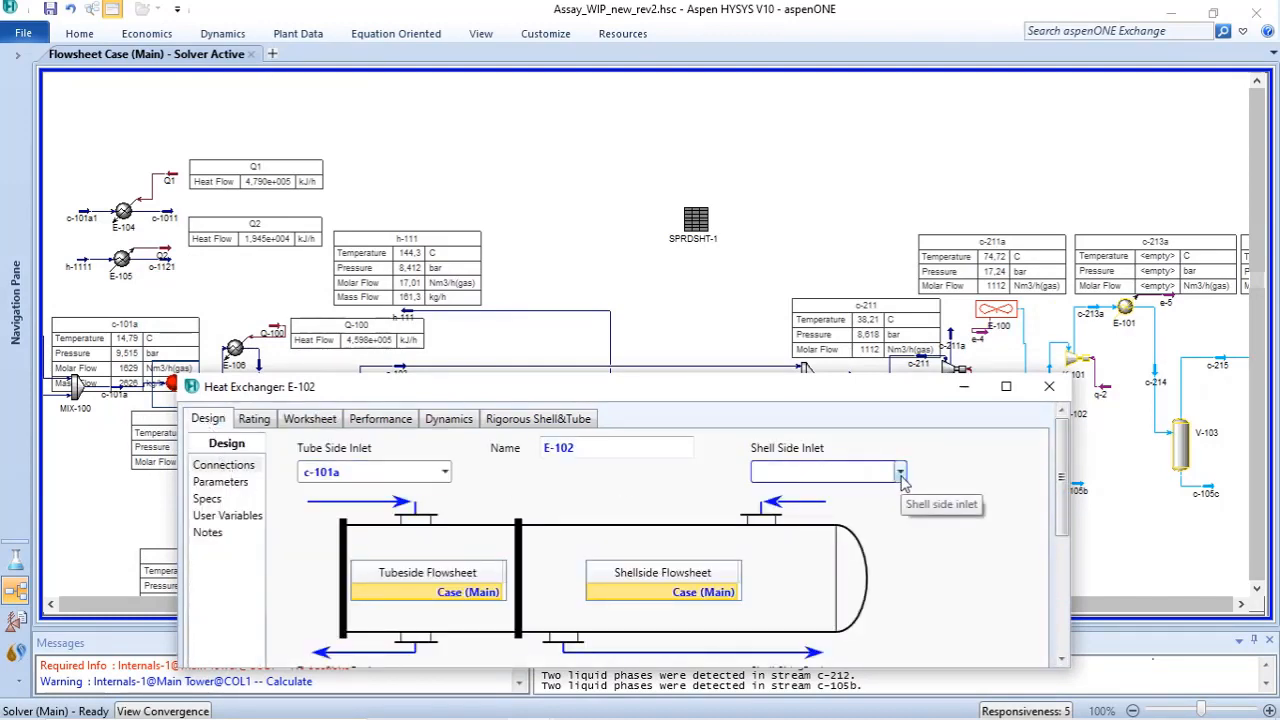
pyautogui.click(900, 474)
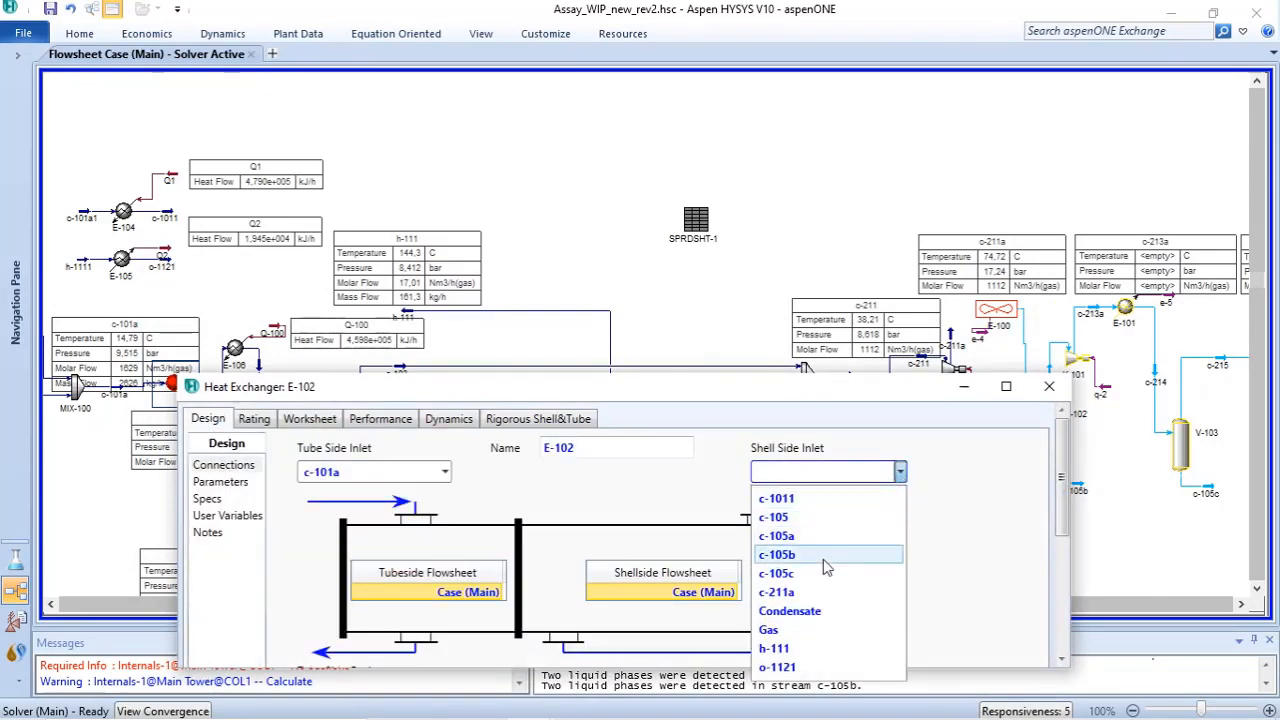
pyautogui.click(800, 594)
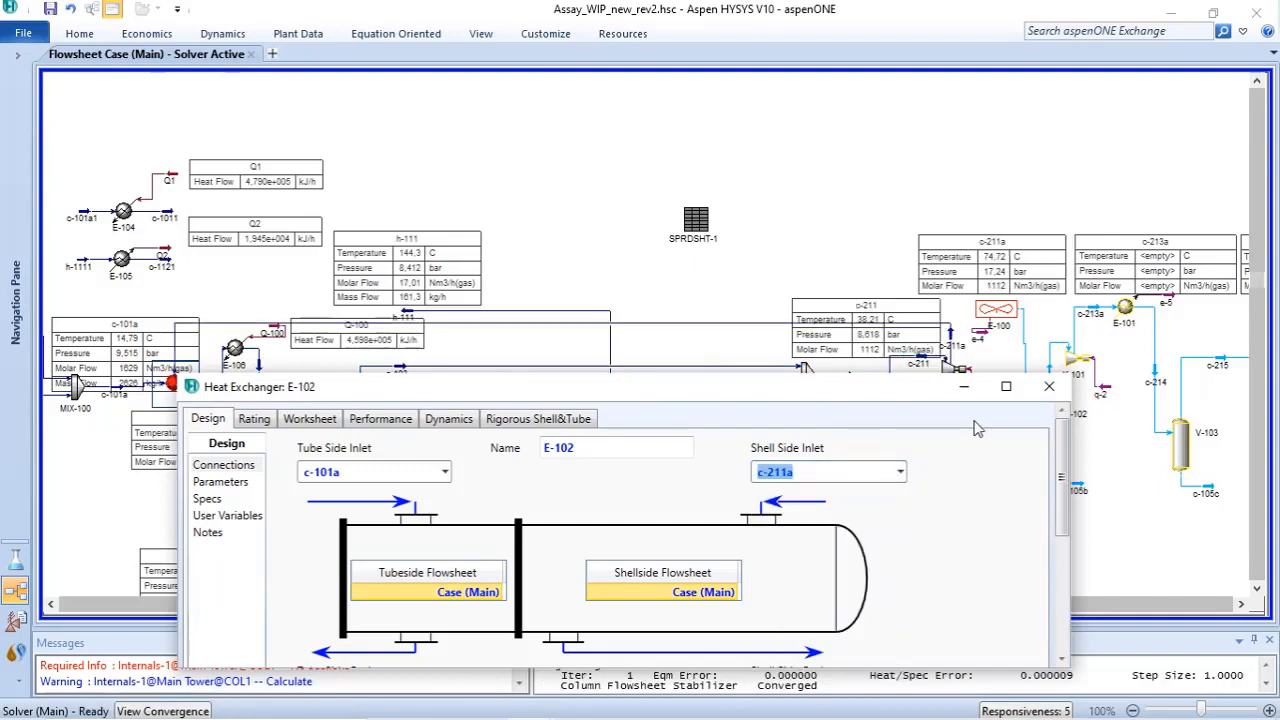
pyautogui.moveTo(1010, 388); pyautogui.dragTo(1015, 275)
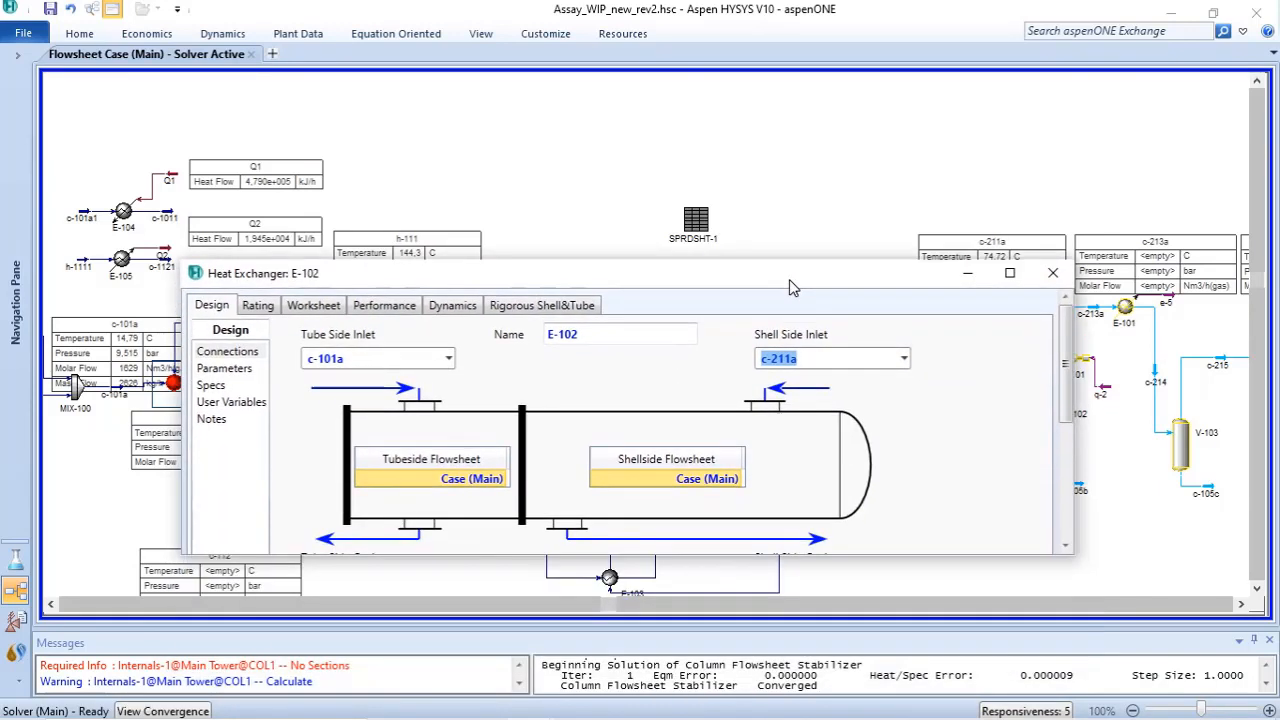
pyautogui.click(1053, 274)
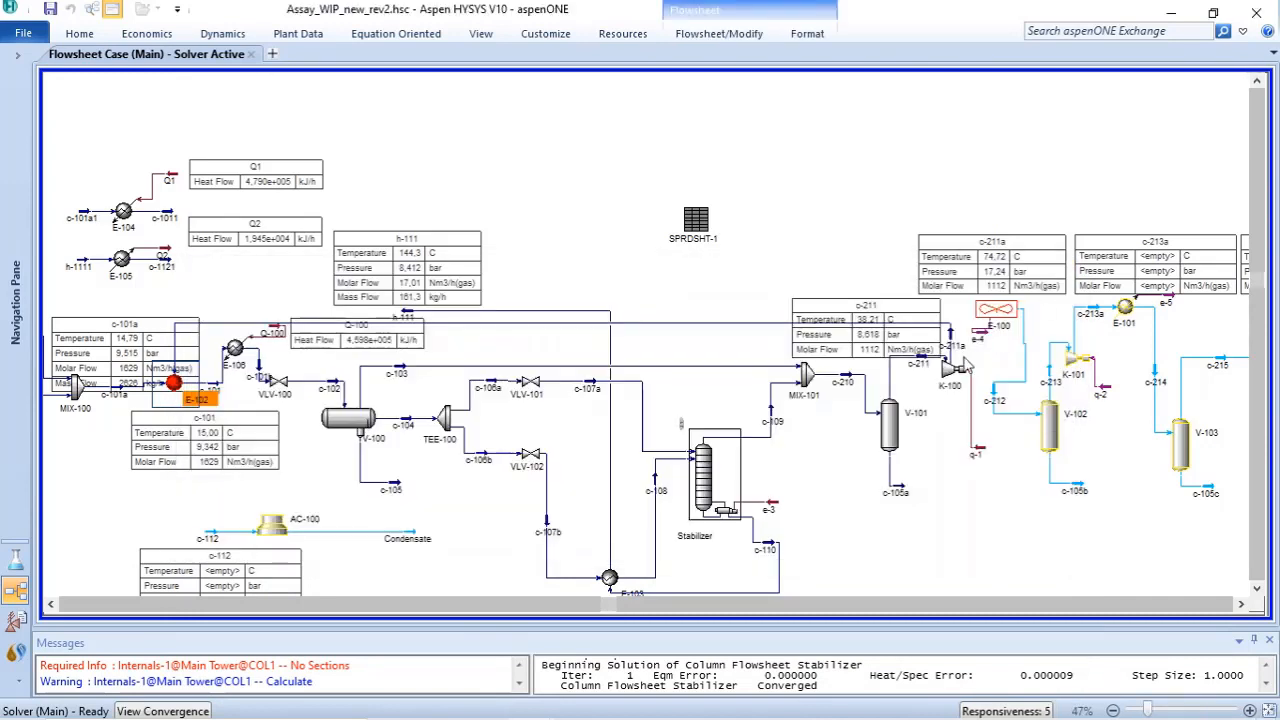
# Step: Disconnect stream c-212 from cooler E-100 and clear the stream's temperature specification
pyautogui.rightClick(1022, 328)
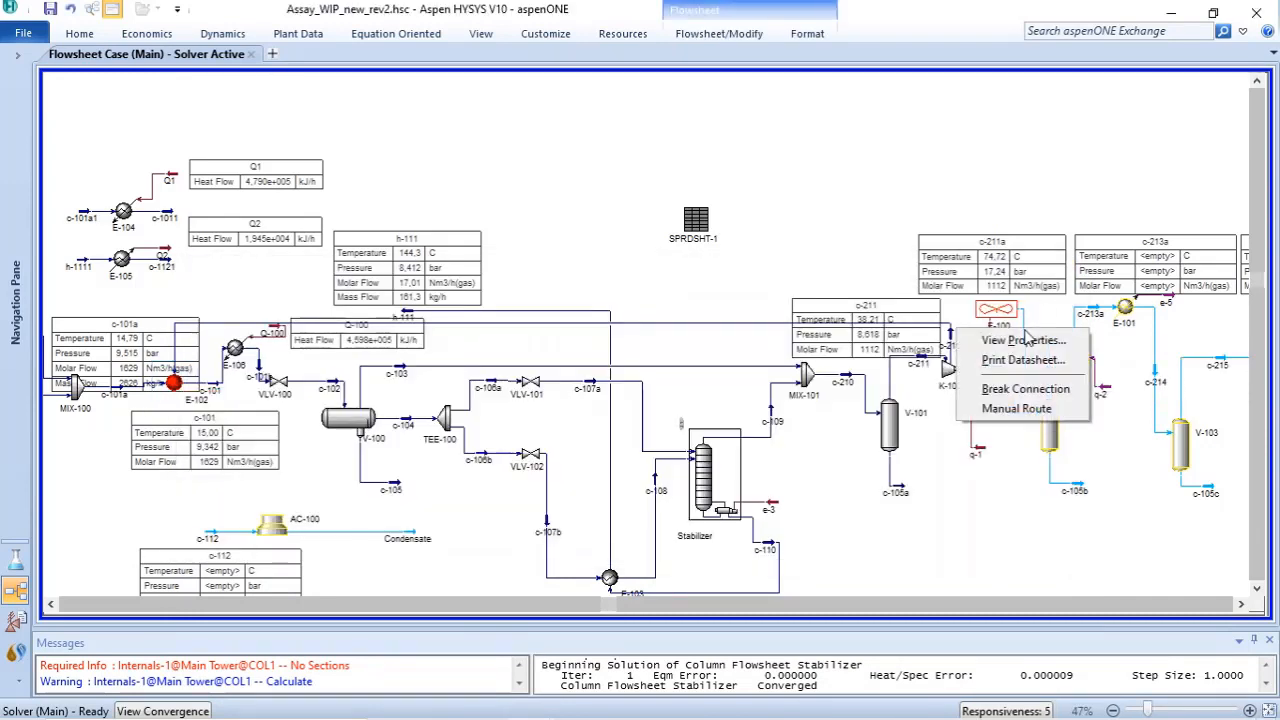
pyautogui.click(1020, 390)
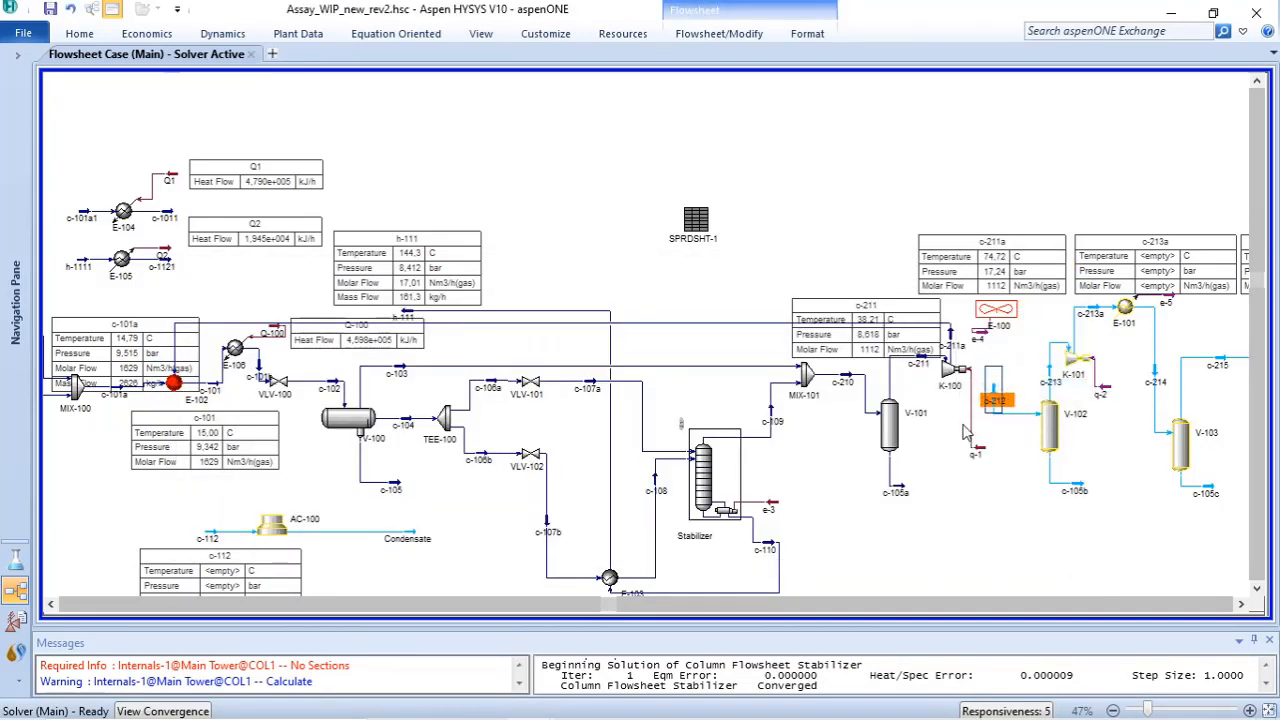
pyautogui.doubleClick(174, 382)
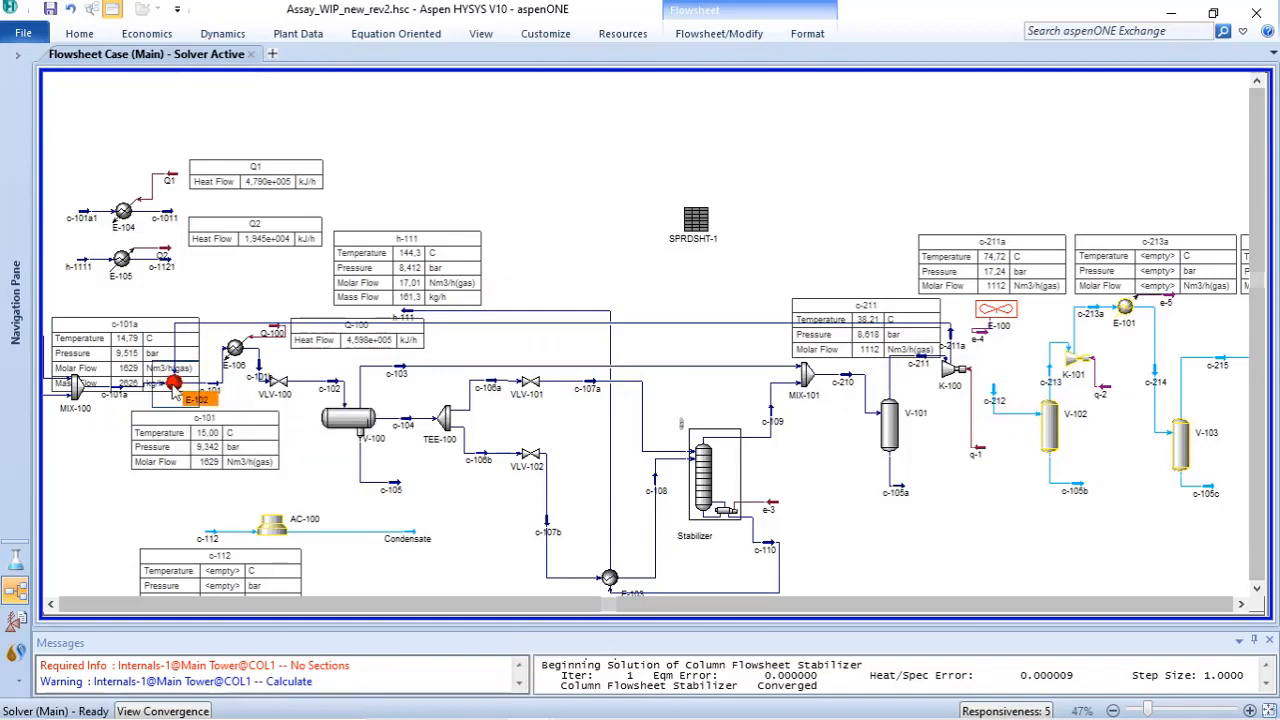
pyautogui.click(895, 157)
pyautogui.doubleClick(994, 390)
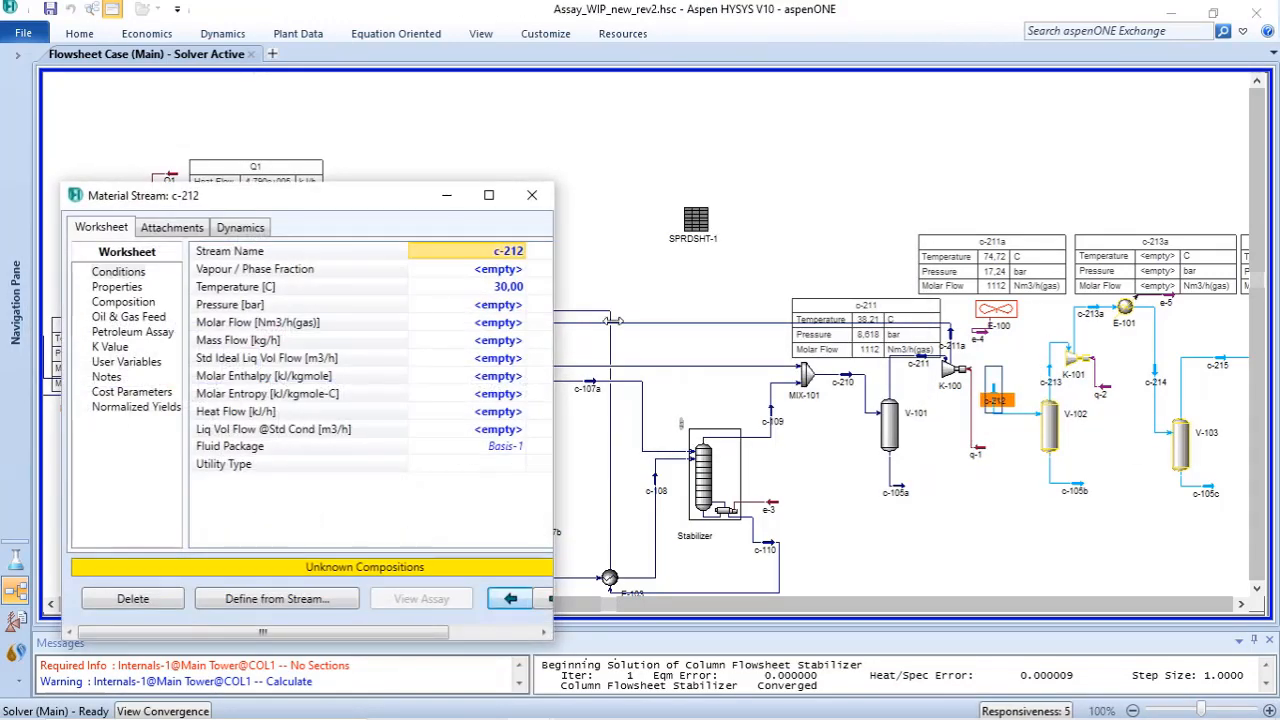
pyautogui.click(496, 288)
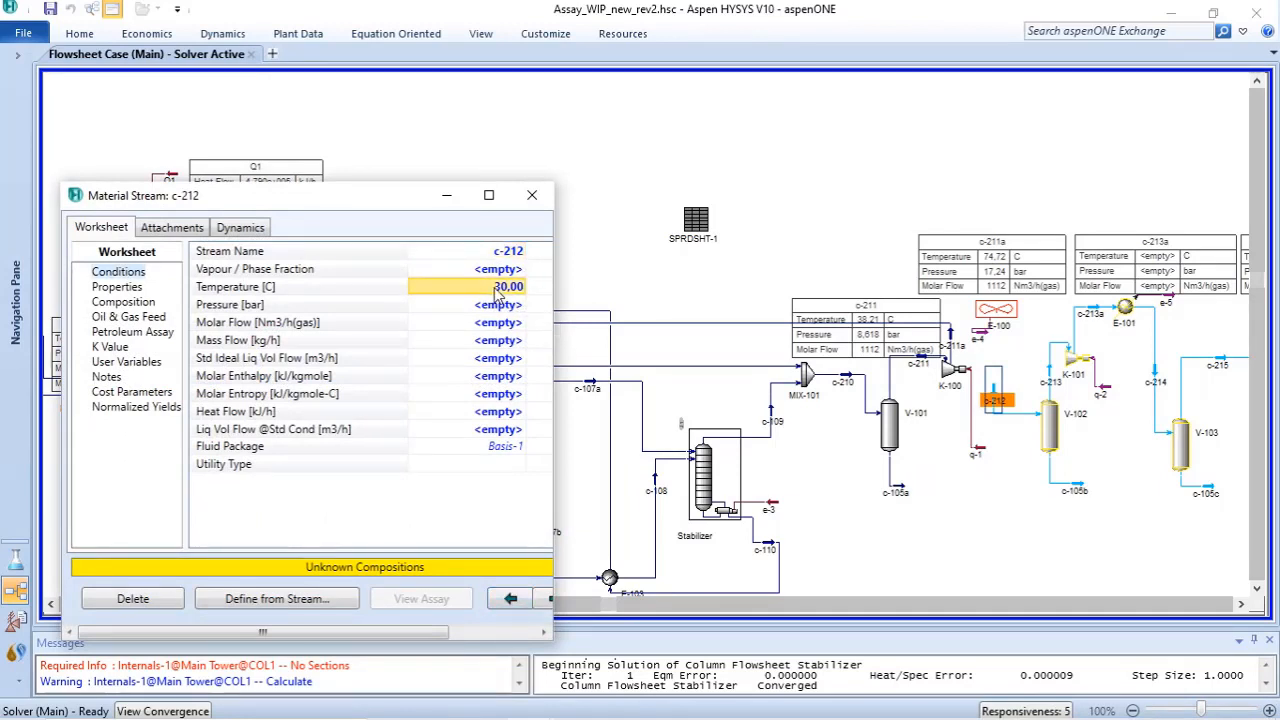
pyautogui.press('Delete')
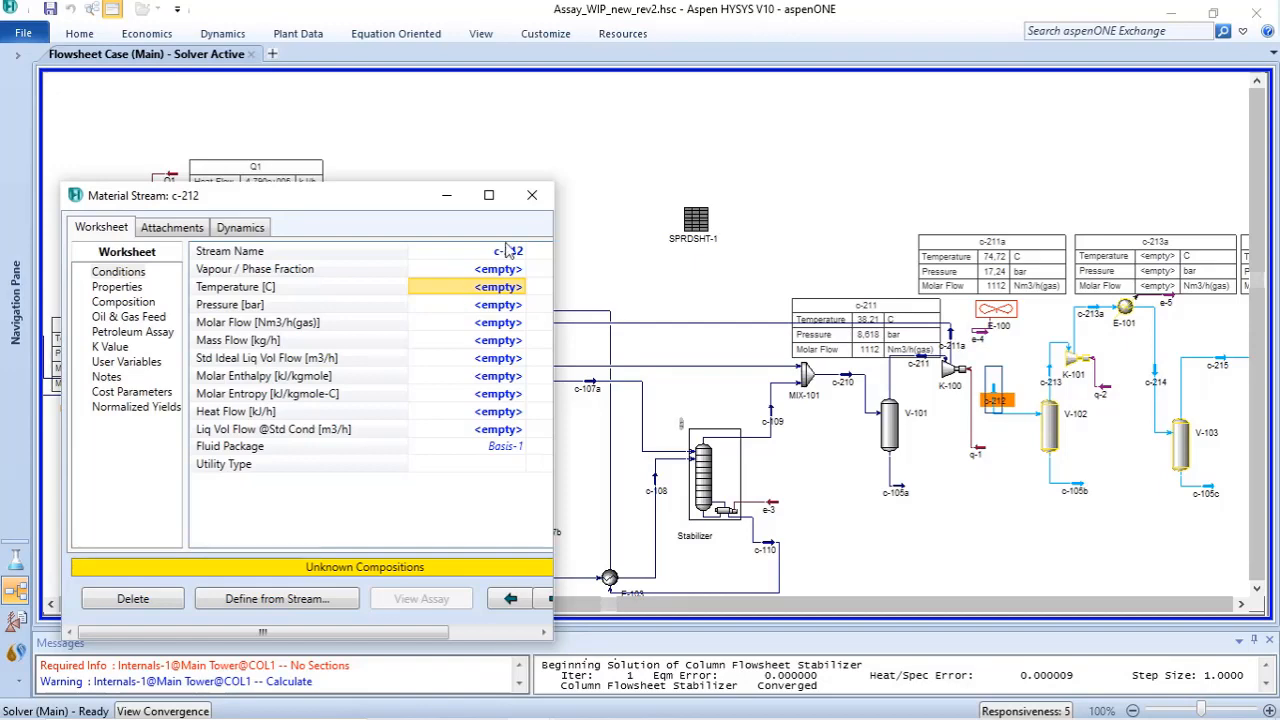
pyautogui.click(531, 195)
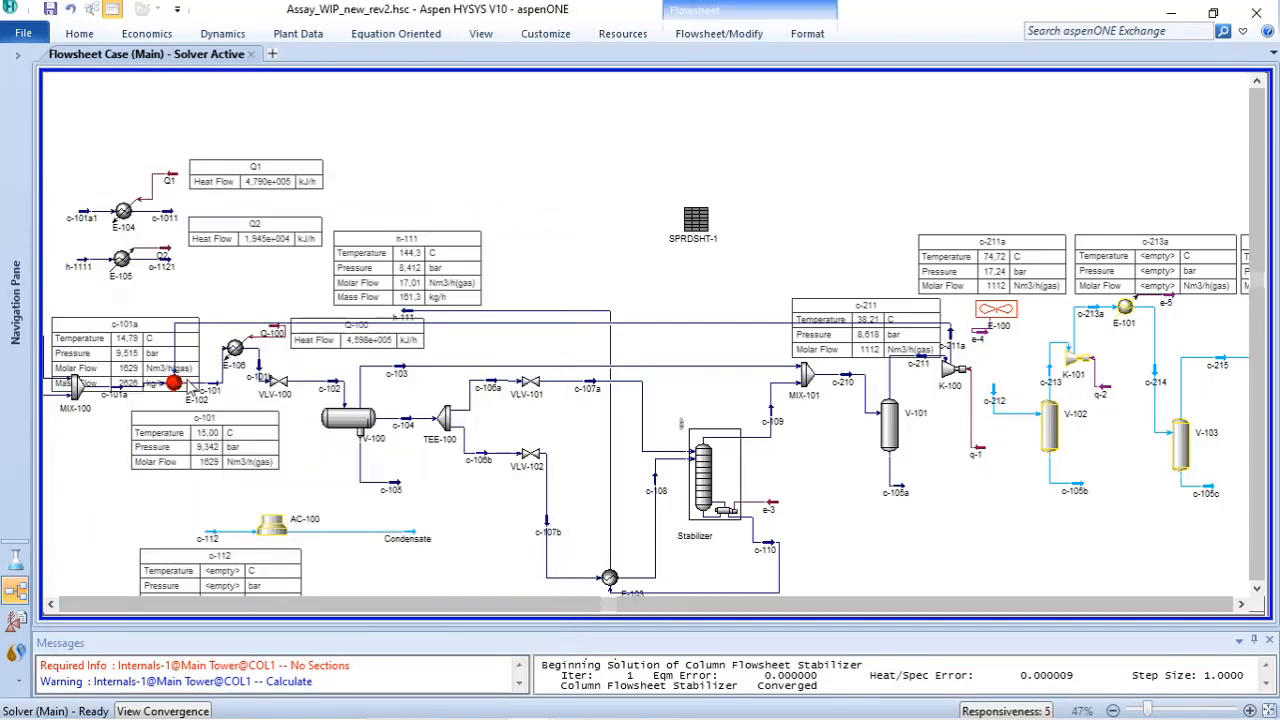
# Step: Assign stream c-212 as the shell side outlet of heat exchanger E-102 and close its window
pyautogui.doubleClick(174, 384)
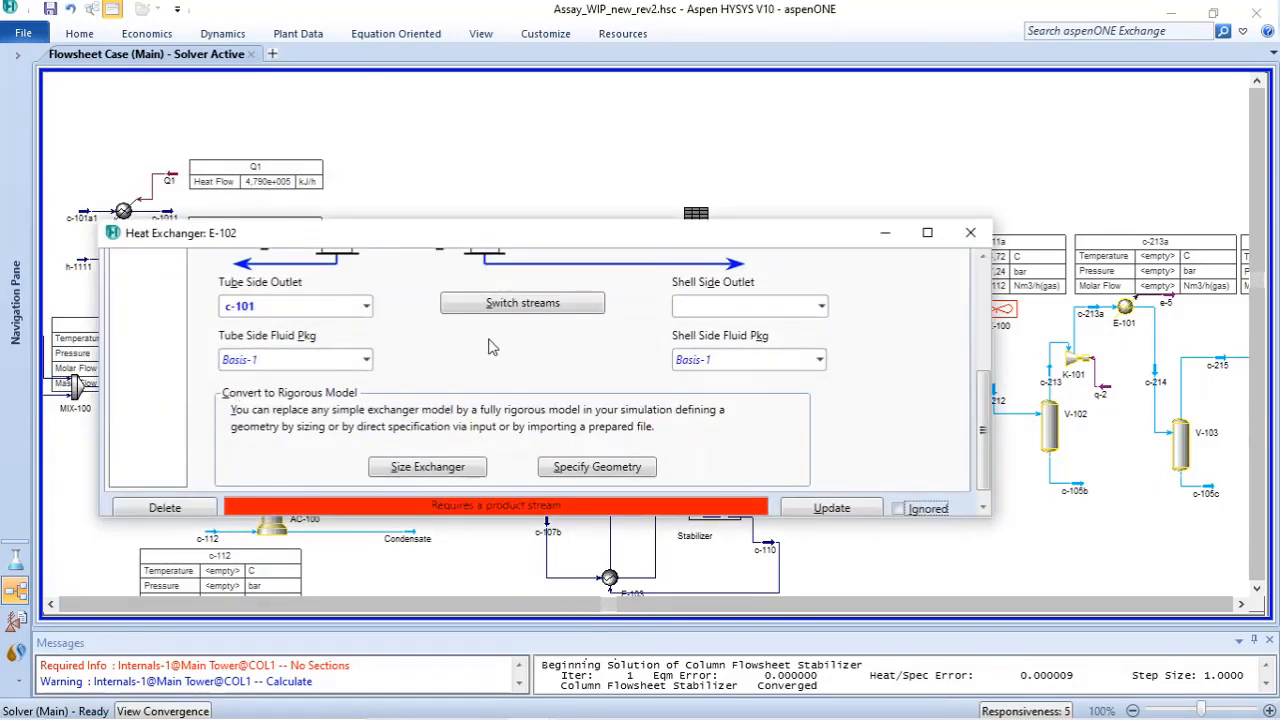
pyautogui.moveTo(718, 242); pyautogui.dragTo(755, 445)
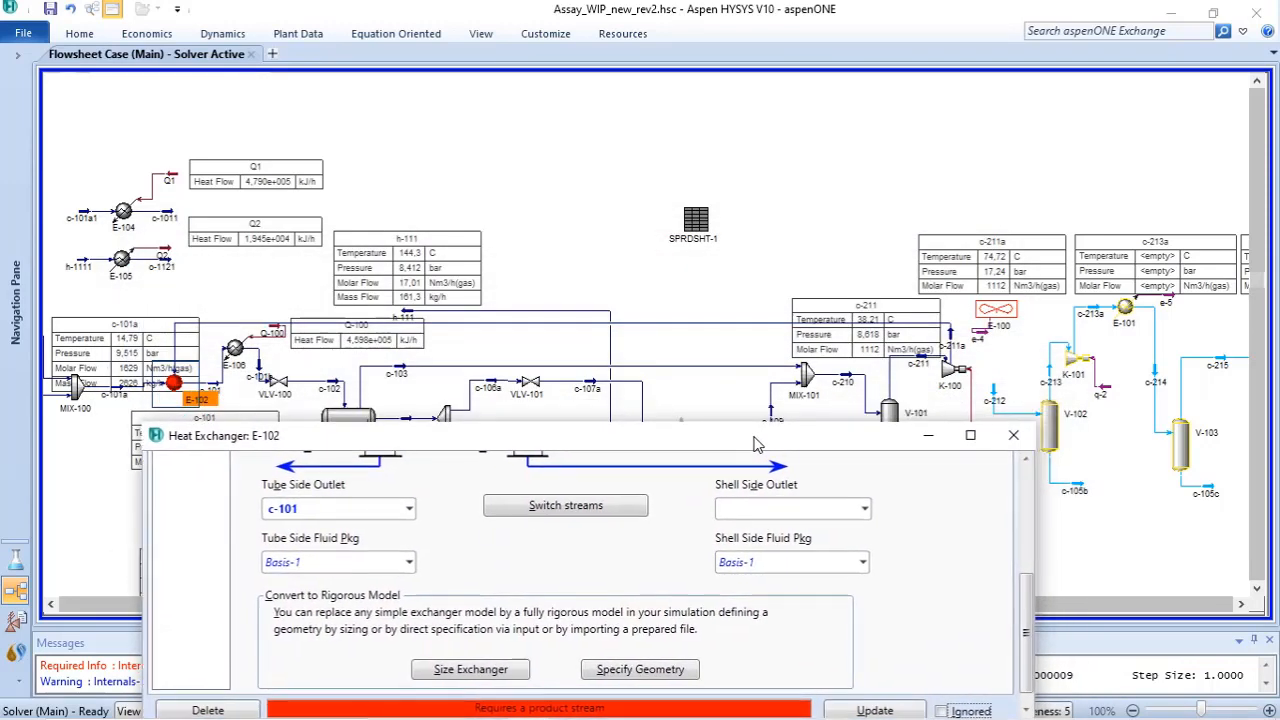
pyautogui.click(865, 510)
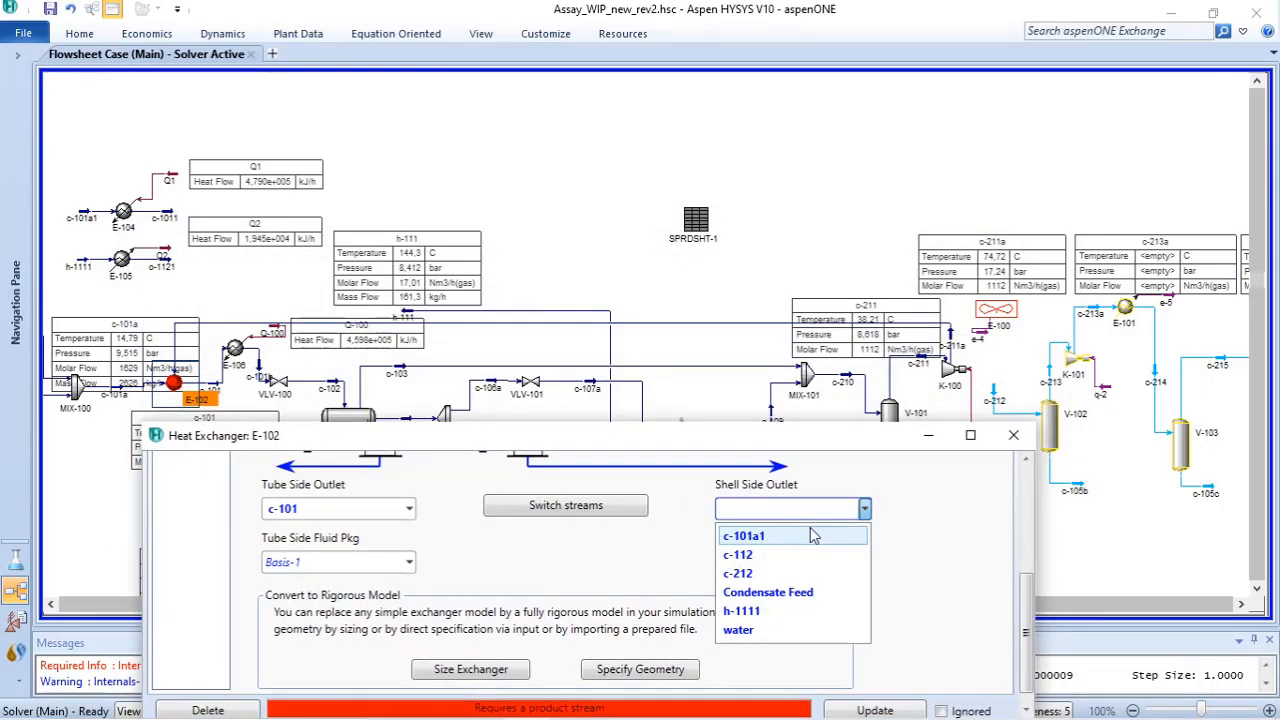
pyautogui.click(751, 574)
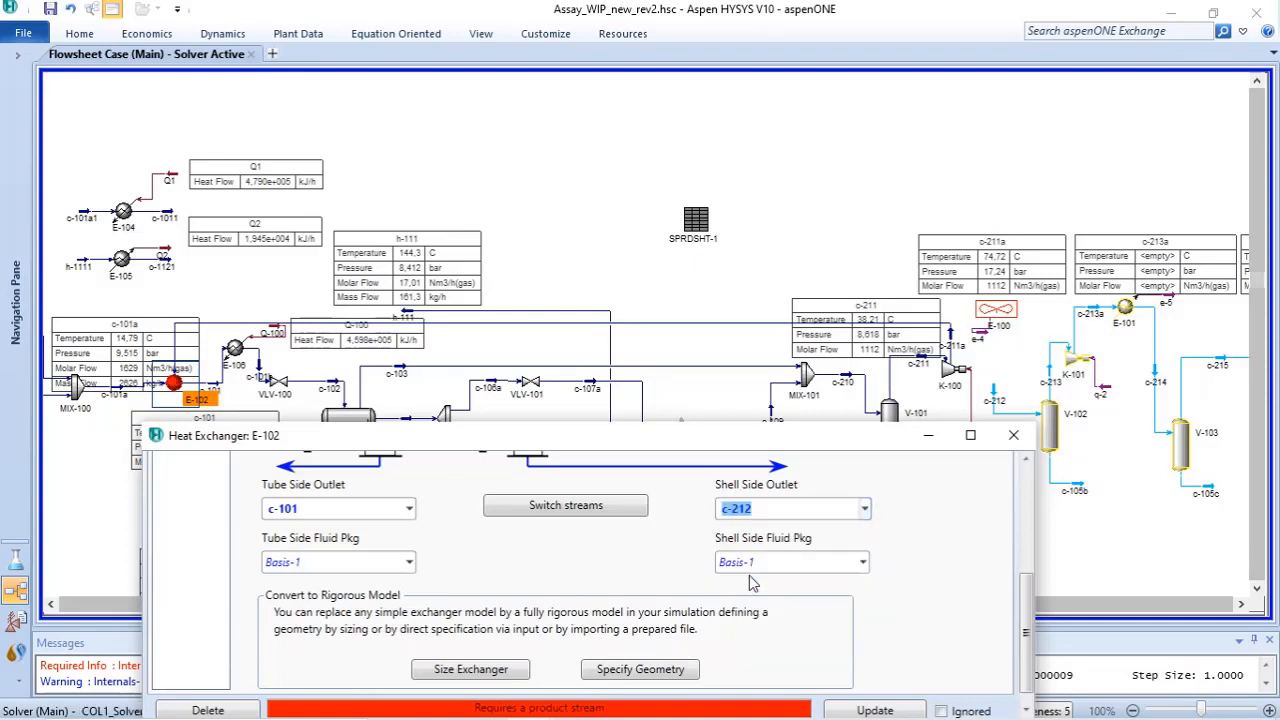
pyautogui.click(1013, 435)
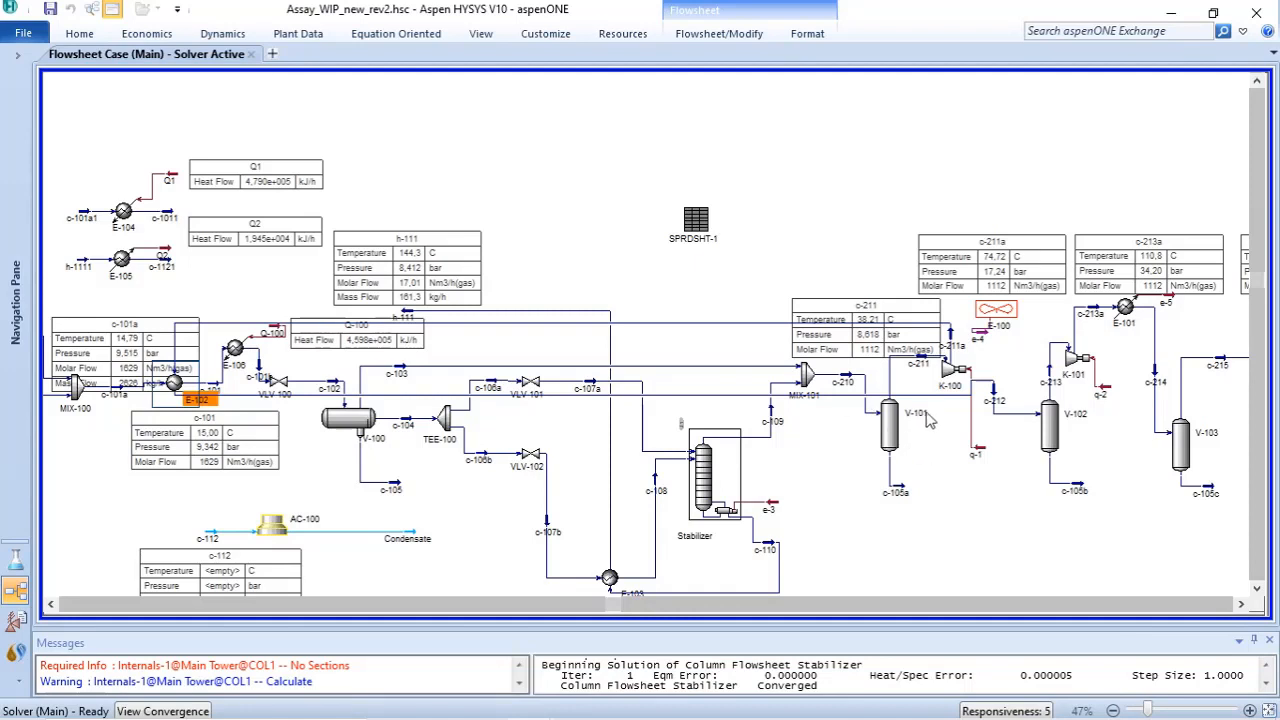
# Step: Check the conditions of shell side outlet stream c-212 and the temperature specification of stream c-101
pyautogui.moveTo(215, 391)
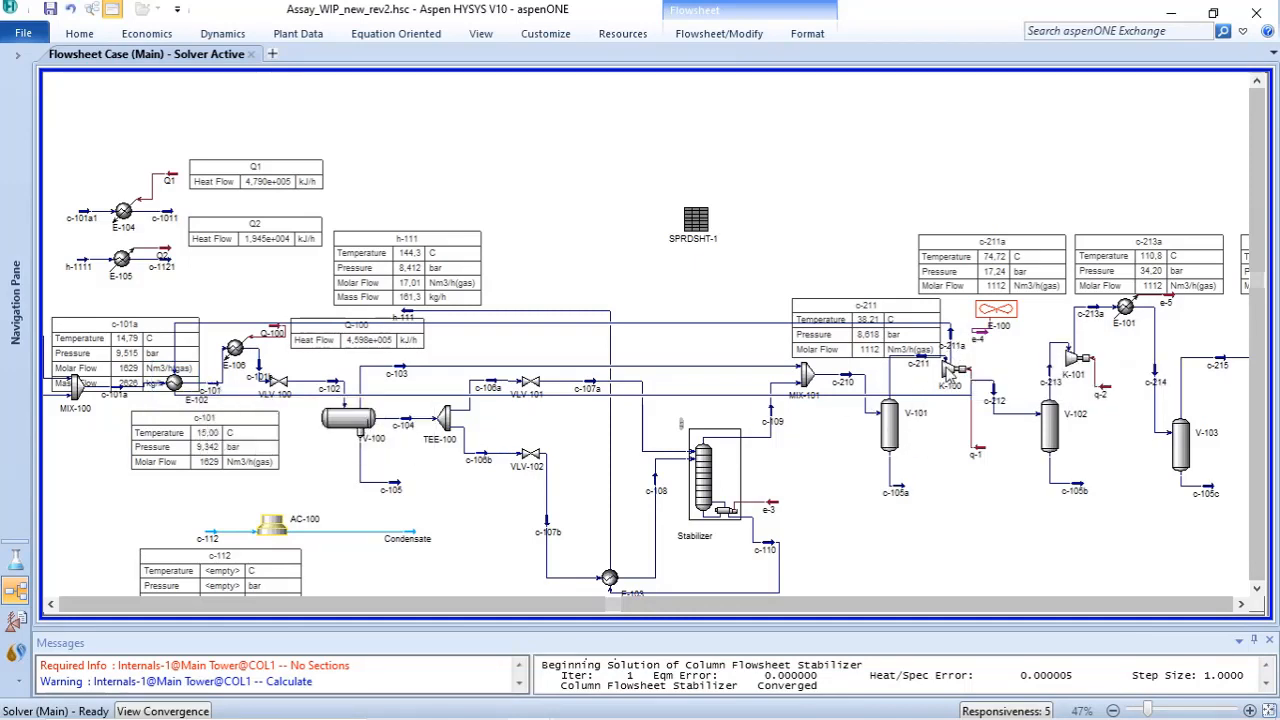
pyautogui.moveTo(953, 344)
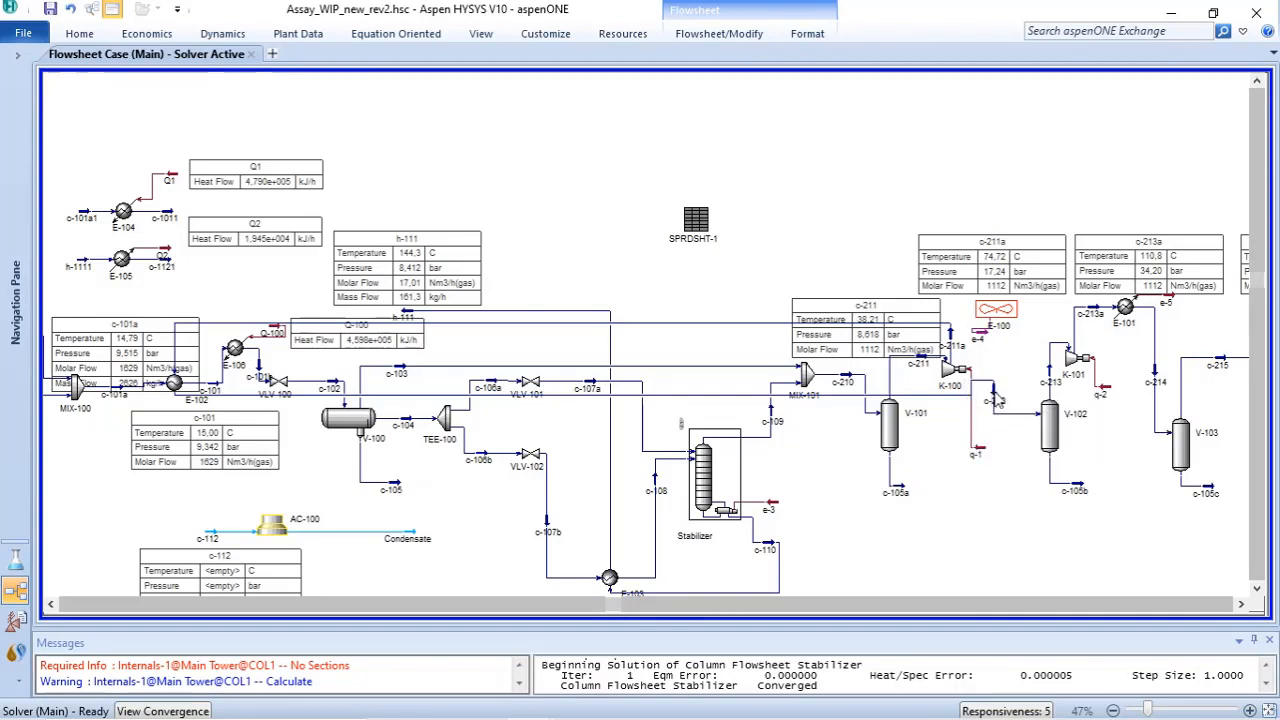
pyautogui.moveTo(996, 402)
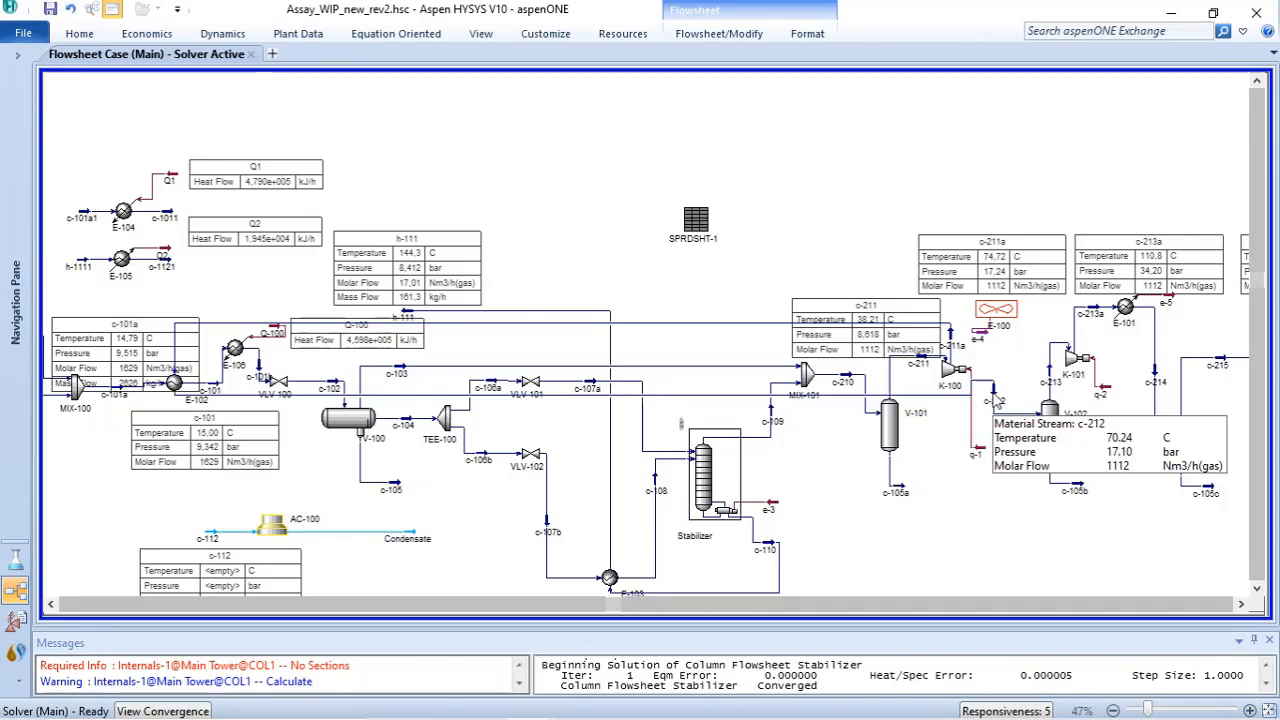
pyautogui.doubleClick(237, 390)
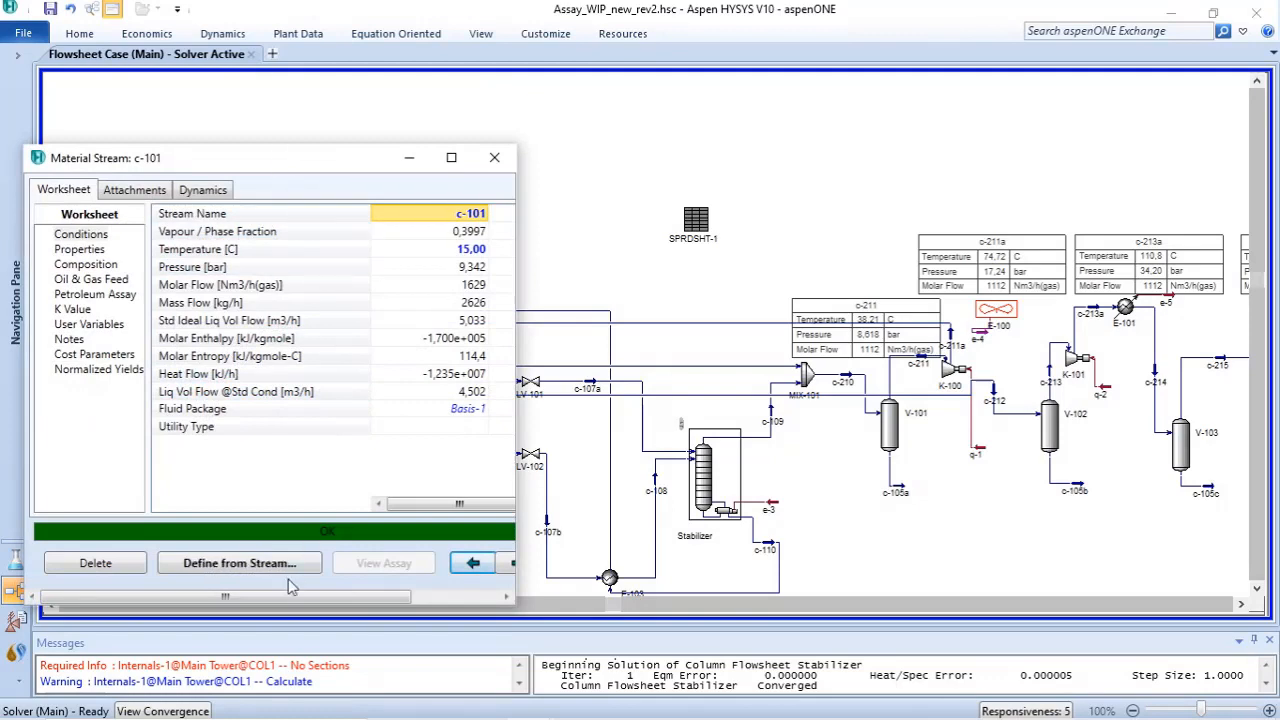
pyautogui.moveTo(305, 145); pyautogui.dragTo(696, 312)
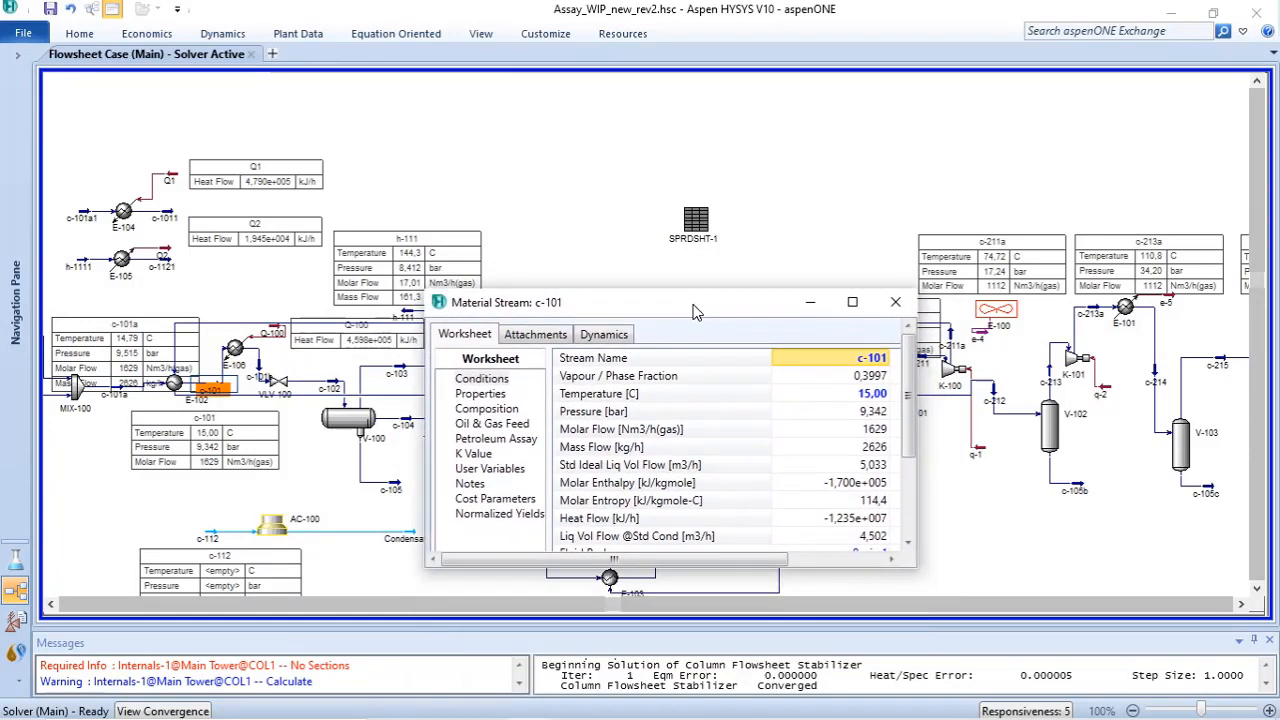
pyautogui.click(862, 396)
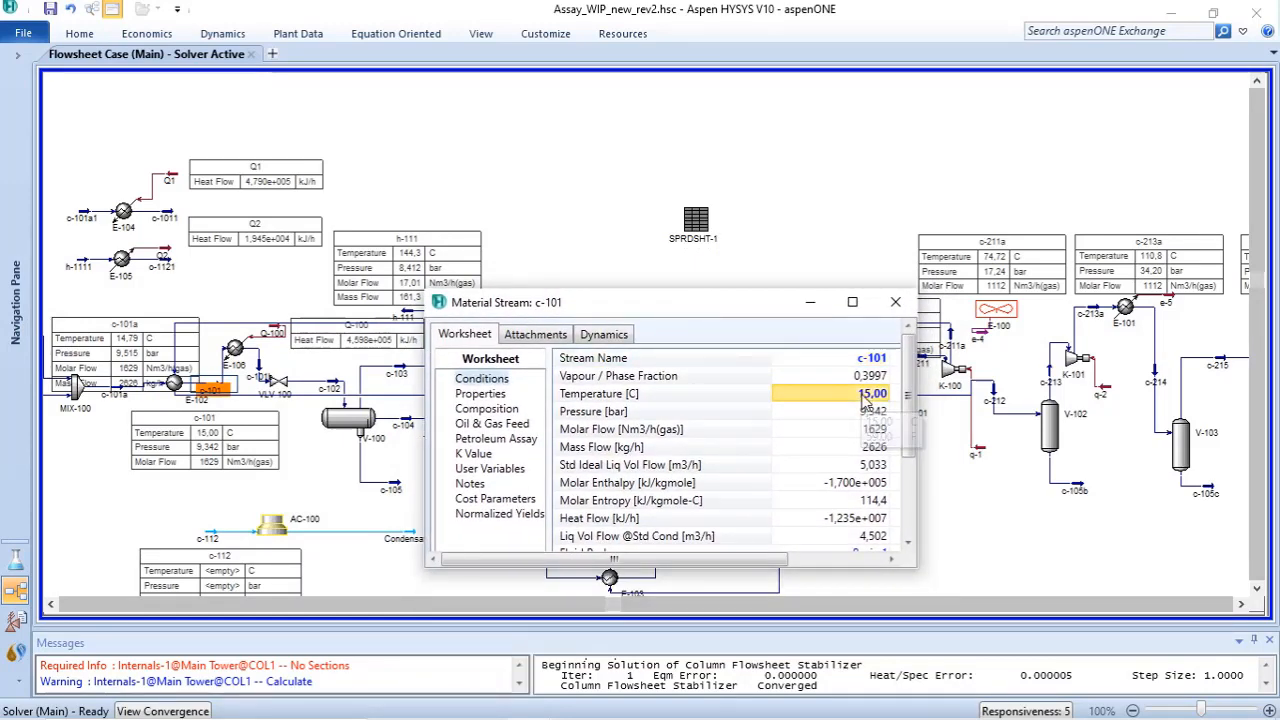
pyautogui.press('Escape')
# Step: Add a property table for stream c-212 to the flowsheet and place it below separators V-101 and V-102
pyautogui.click(995, 396)
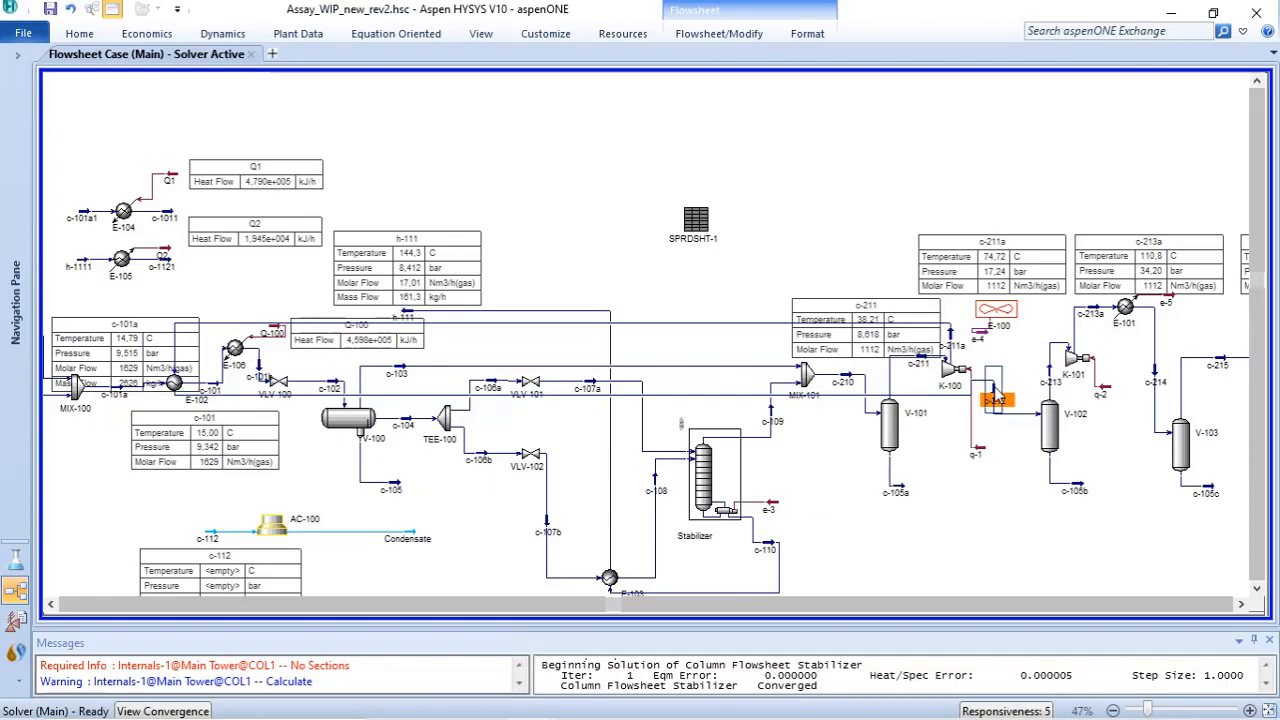
pyautogui.rightClick(995, 396)
pyautogui.click(958, 542)
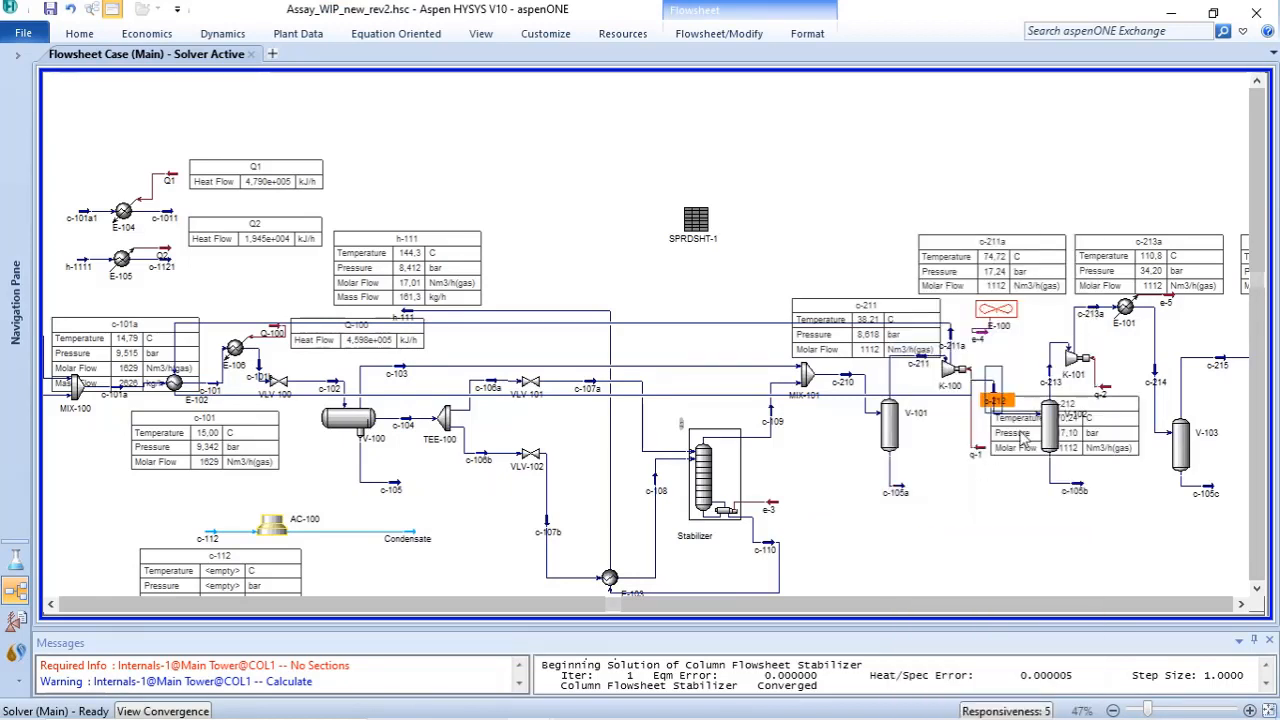
pyautogui.moveTo(1025, 440); pyautogui.dragTo(941, 507)
pyautogui.click(970, 530)
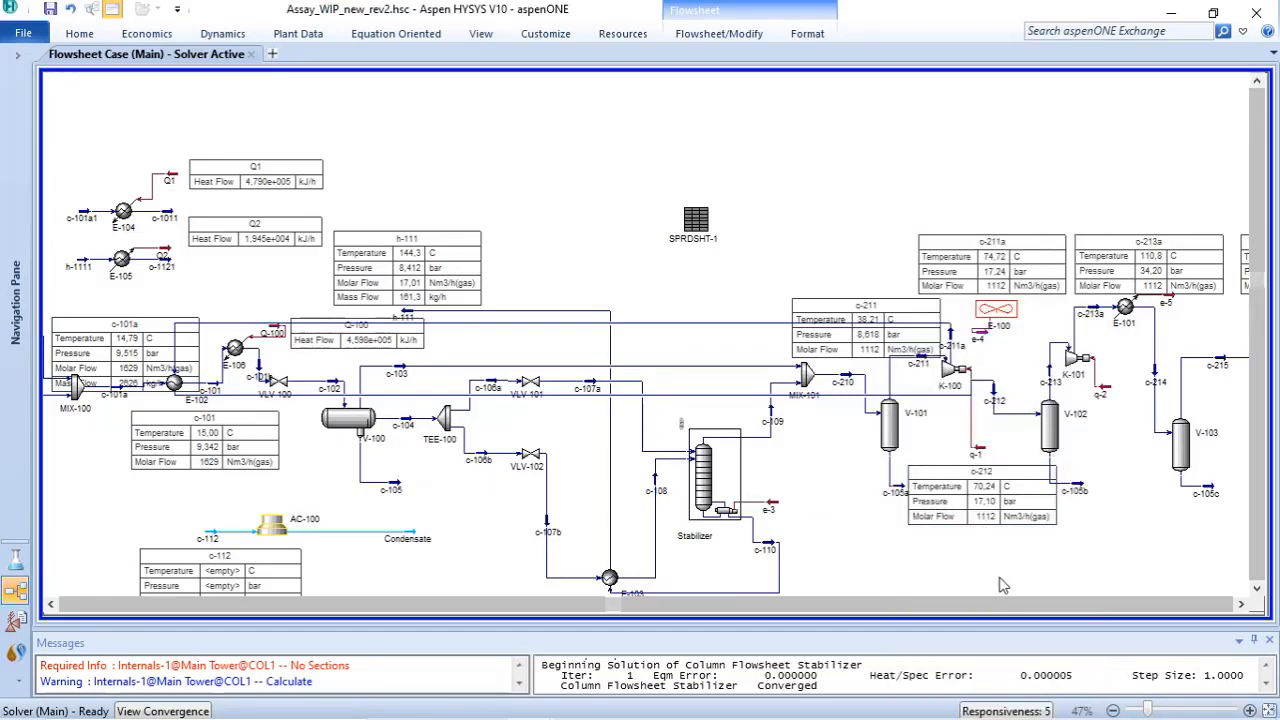
# Step: Try a temperature of 20 °C for stream c-101
pyautogui.doubleClick(205, 398)
pyautogui.moveTo(297, 204); pyautogui.dragTo(612, 135)
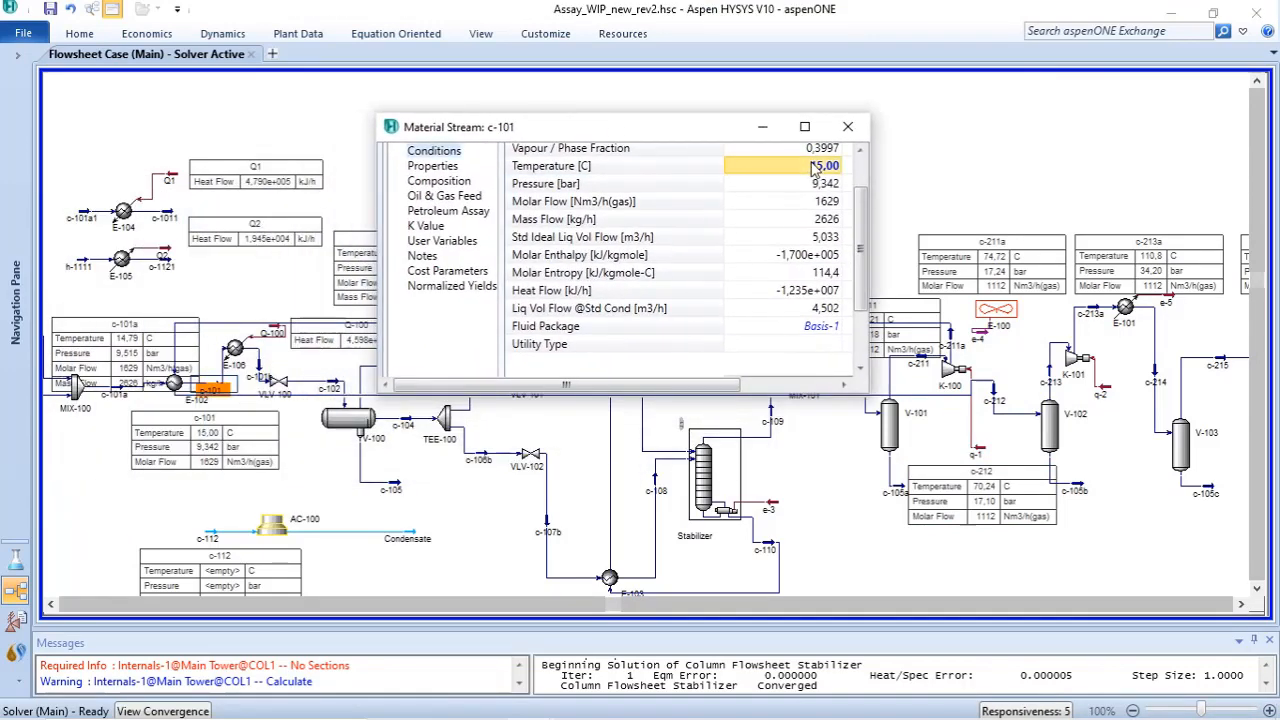
pyautogui.write('20')
pyautogui.press('Return')
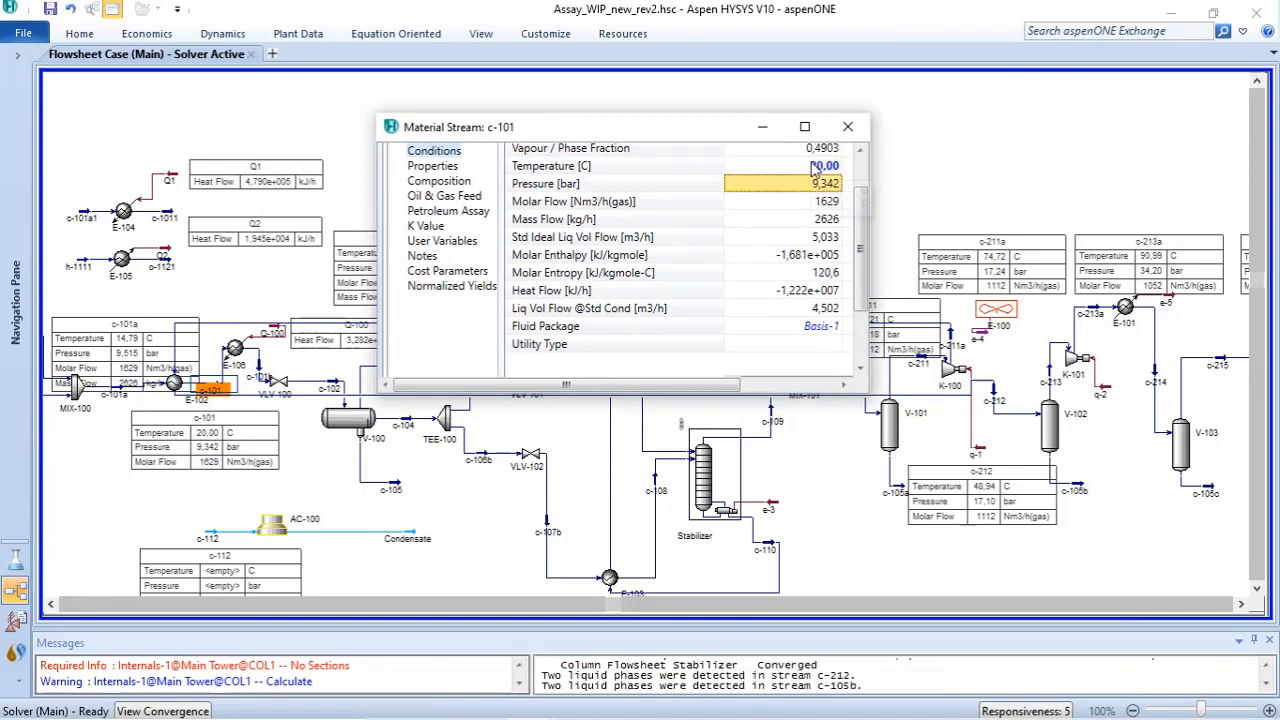
# Step: Raise the temperature of stream c-101 to 30 °C, then to 32 °C, and close its window
pyautogui.moveTo(672, 132); pyautogui.dragTo(725, 120)
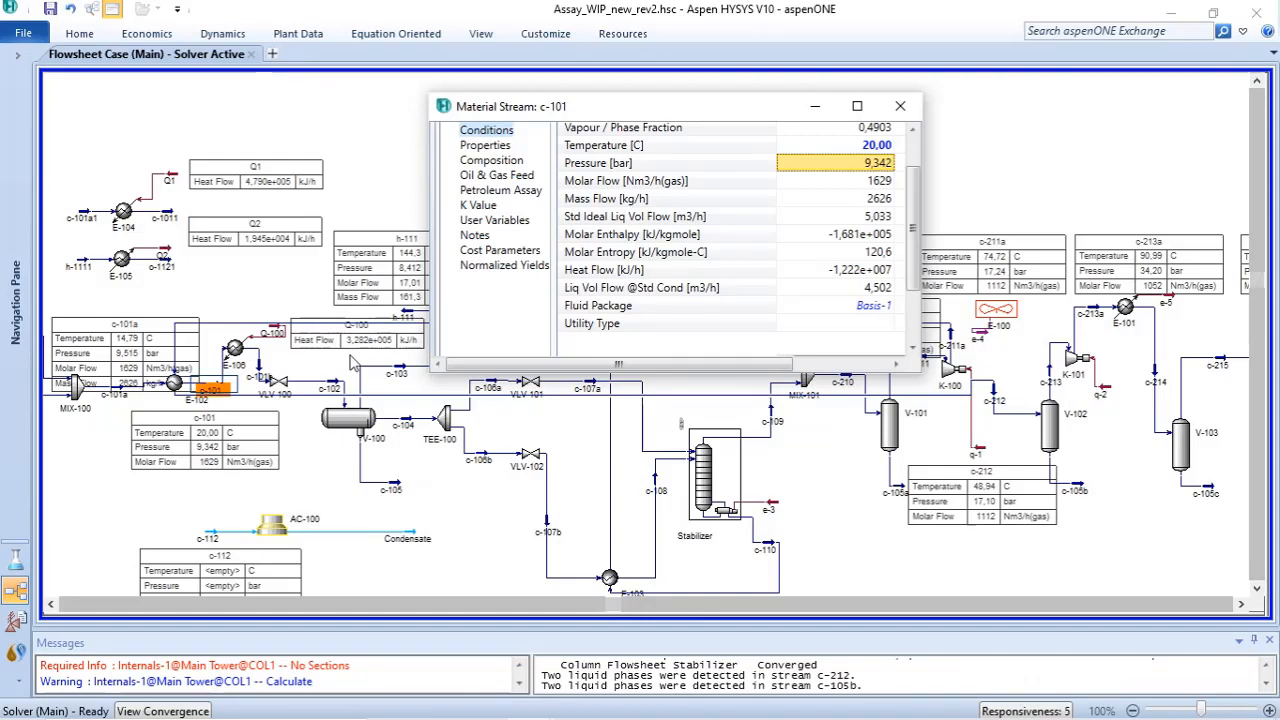
pyautogui.click(858, 148)
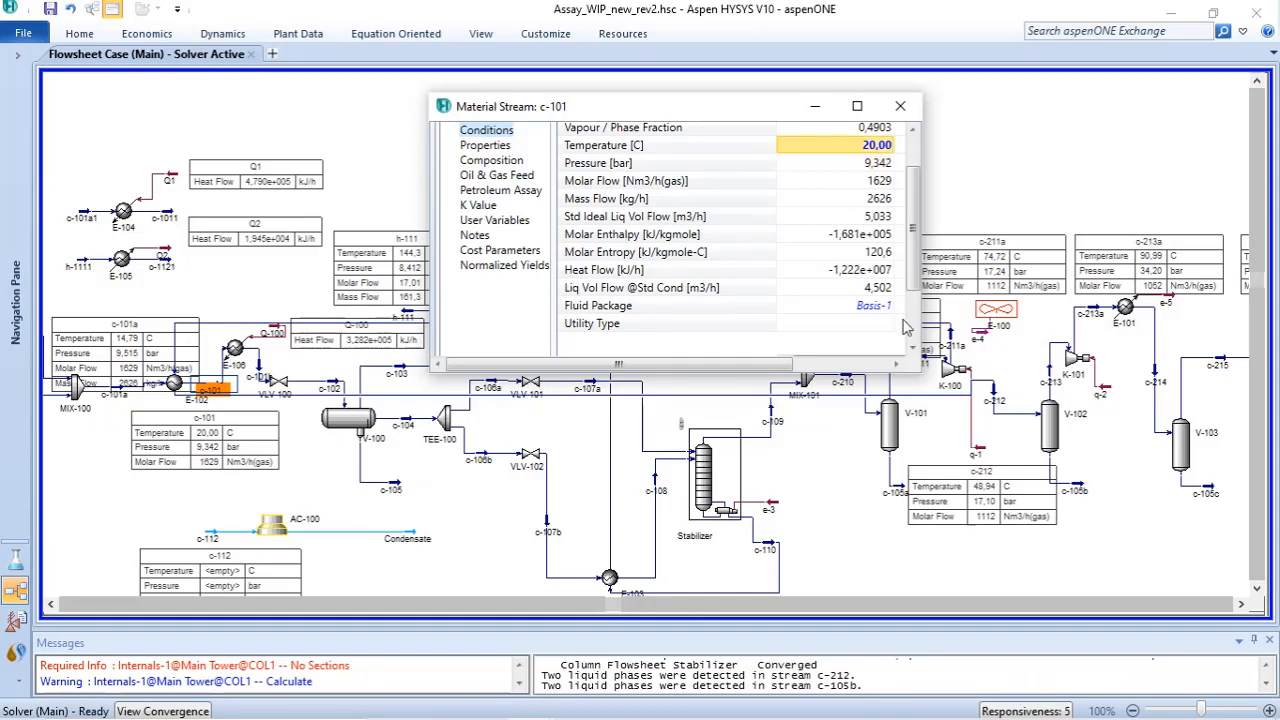
pyautogui.write('30')
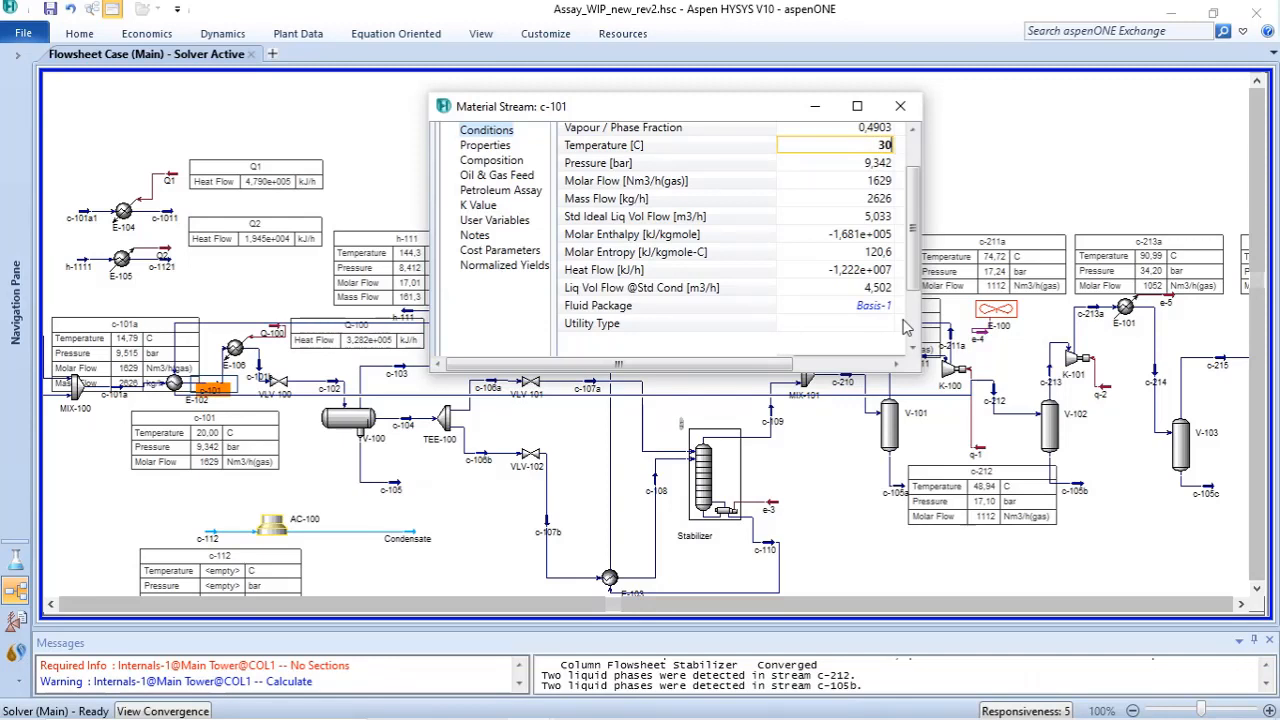
pyautogui.press('Return')
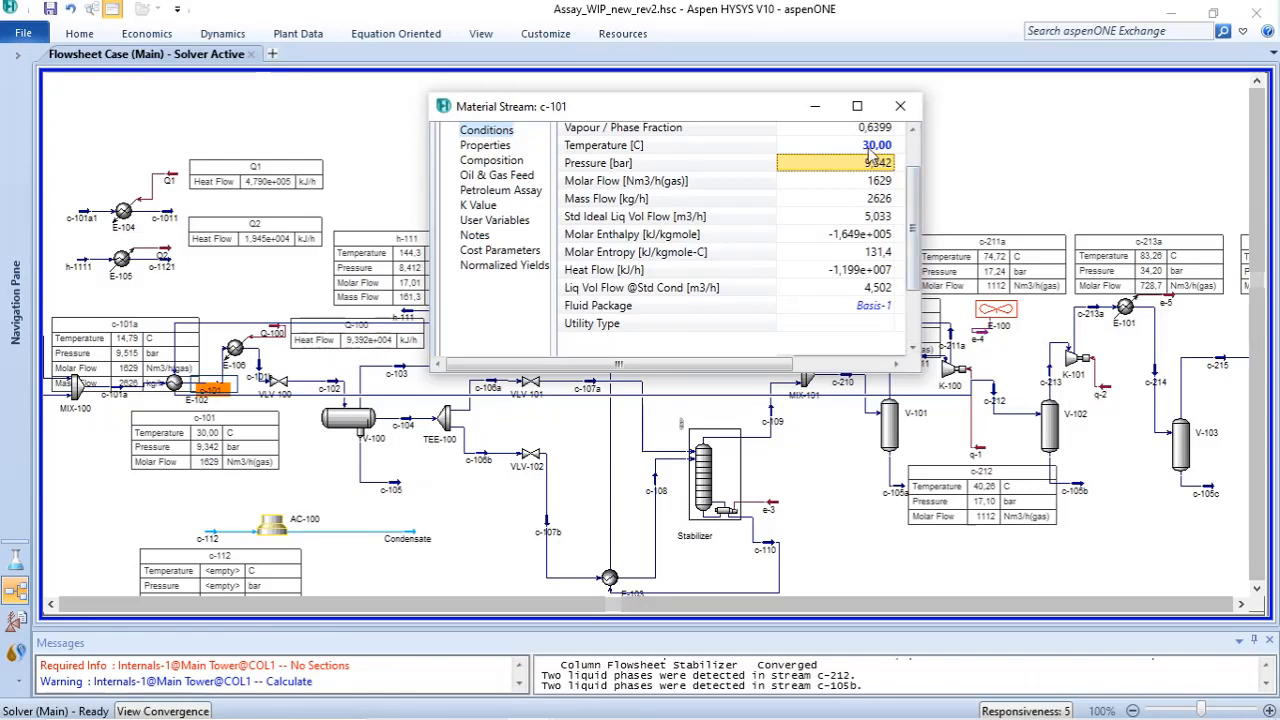
pyautogui.press('Up')
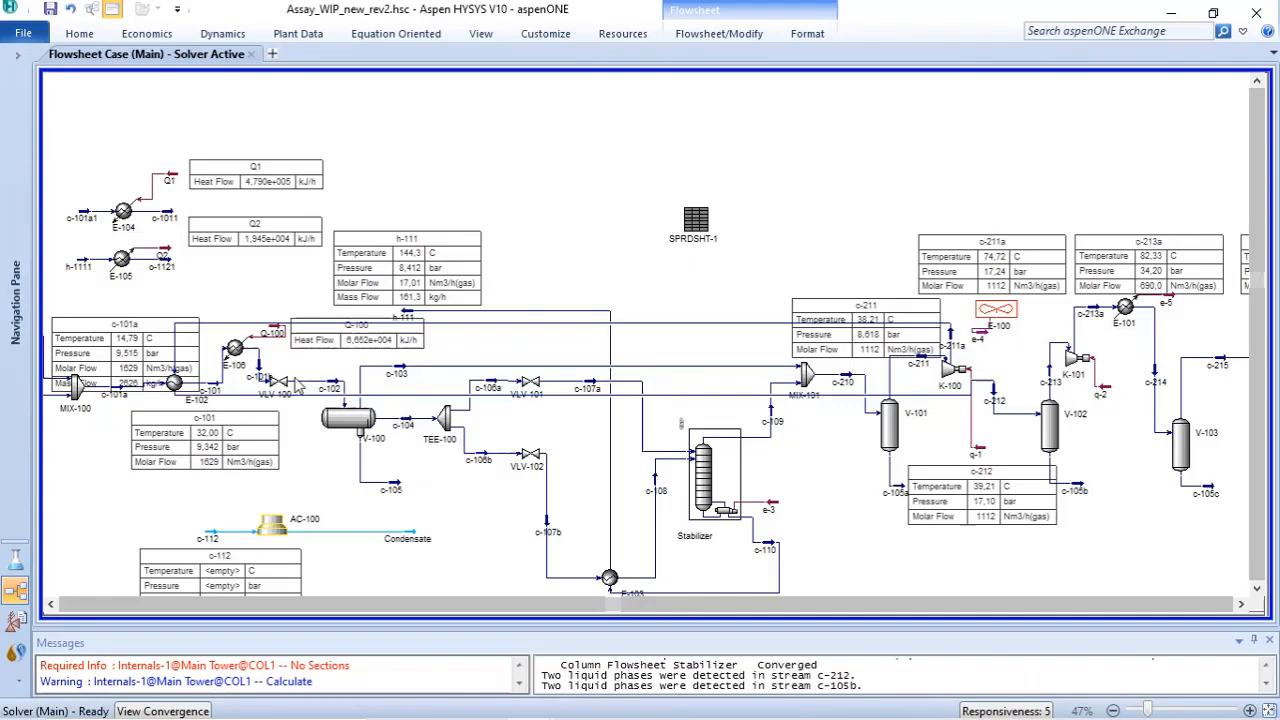
# Step: Review the connections of heater E-106 downstream of exchanger E-102 and close its window
pyautogui.moveTo(213, 392)
pyautogui.moveTo(238, 360)
pyautogui.click(236, 357)
pyautogui.doubleClick(236, 357)
pyautogui.moveTo(527, 157); pyautogui.dragTo(746, 119)
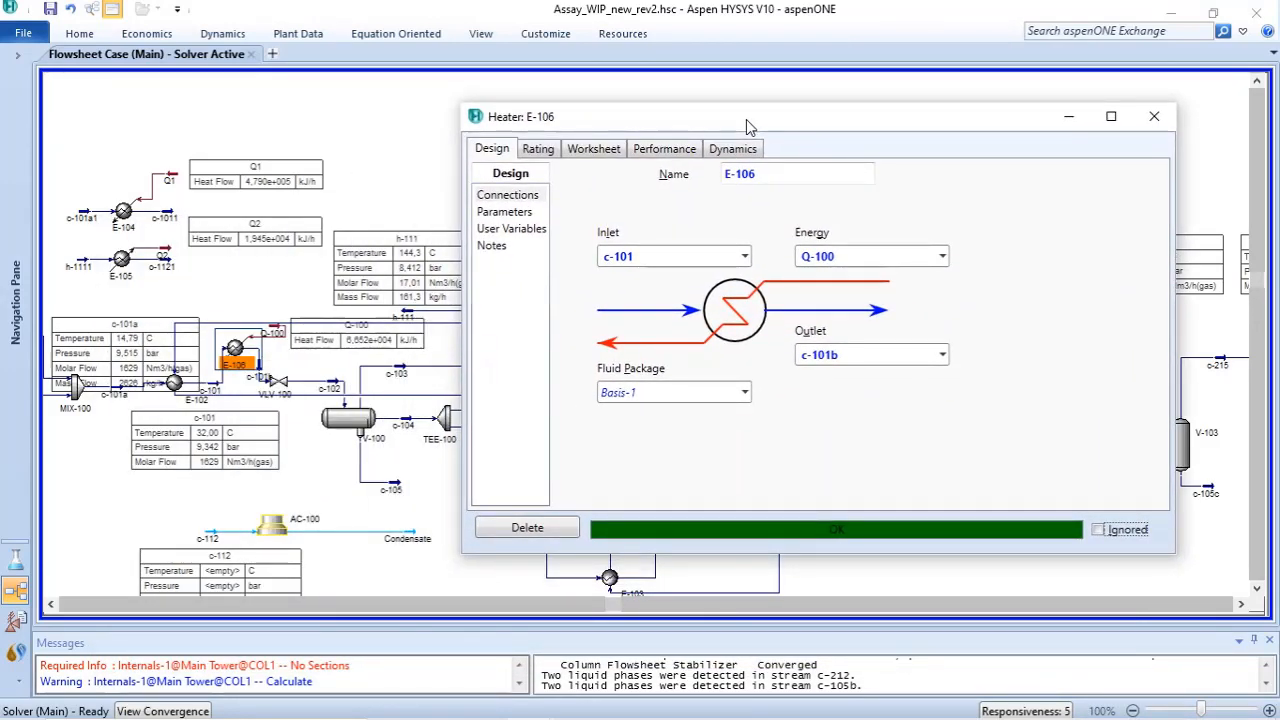
pyautogui.click(1154, 116)
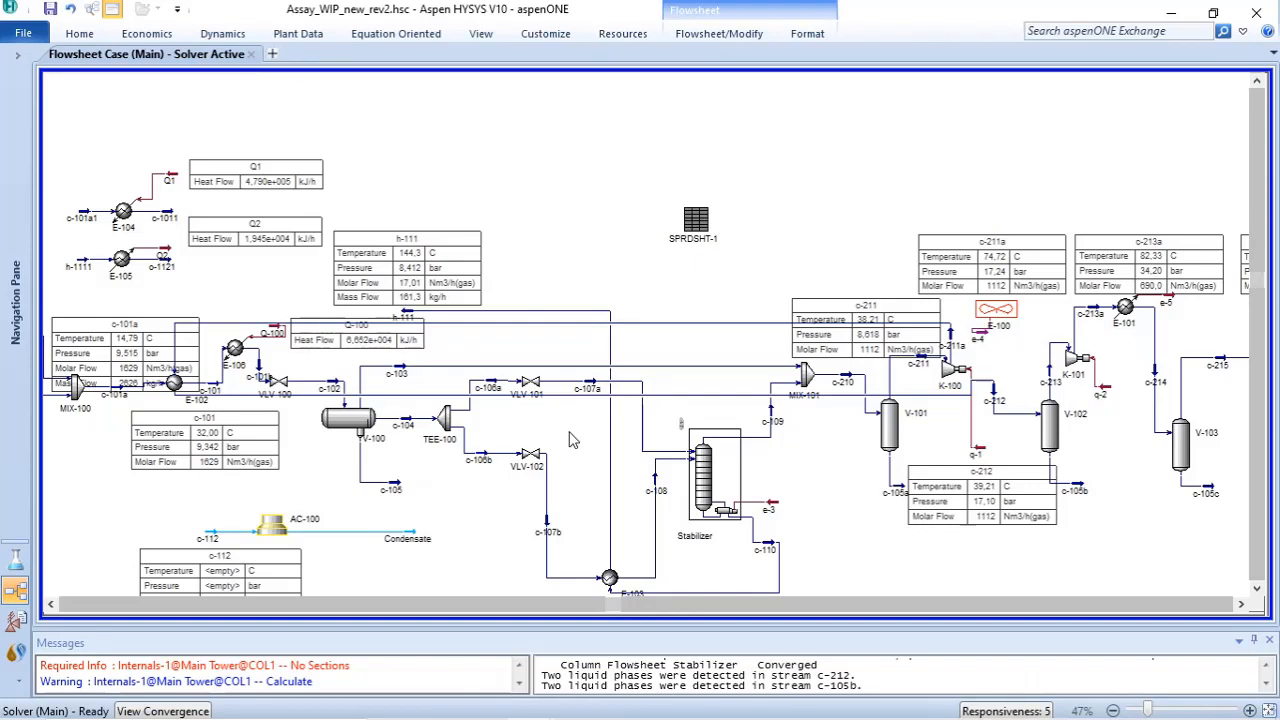
# Step: Clear the temperature specification of stream c-101b, the outlet of heater E-106, and close the stream's window
pyautogui.moveTo(235, 356)
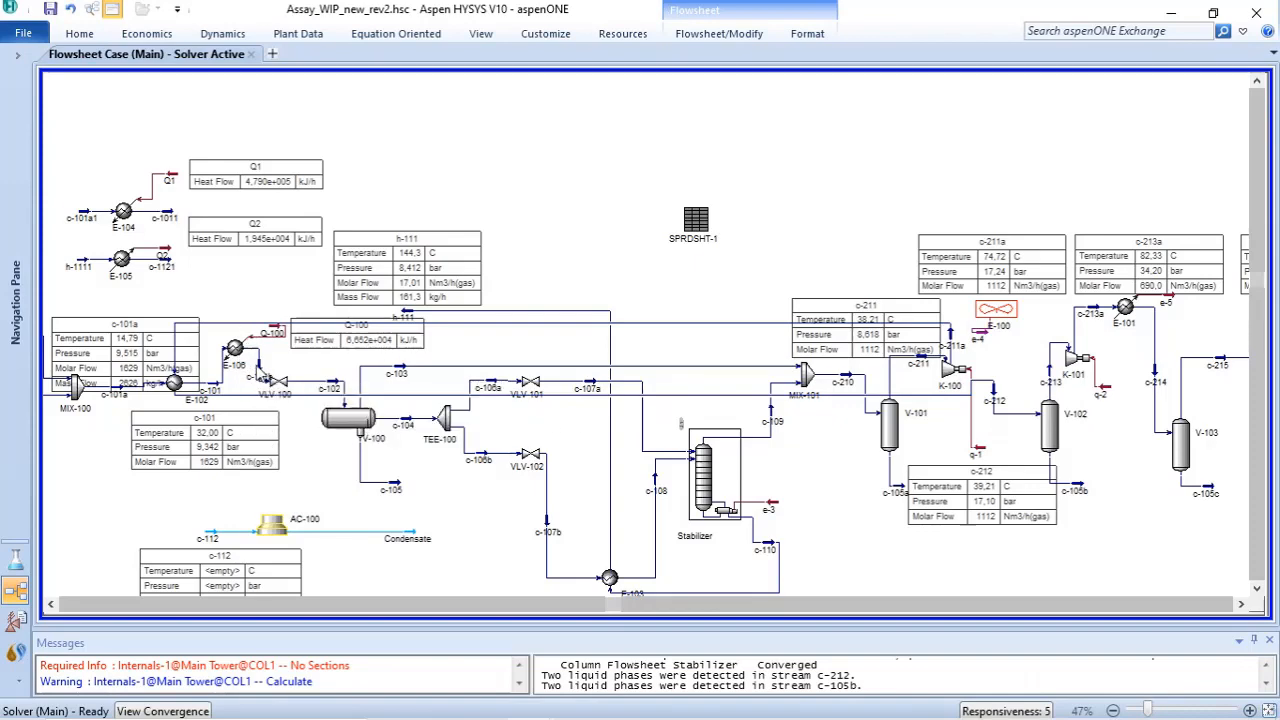
pyautogui.doubleClick(262, 376)
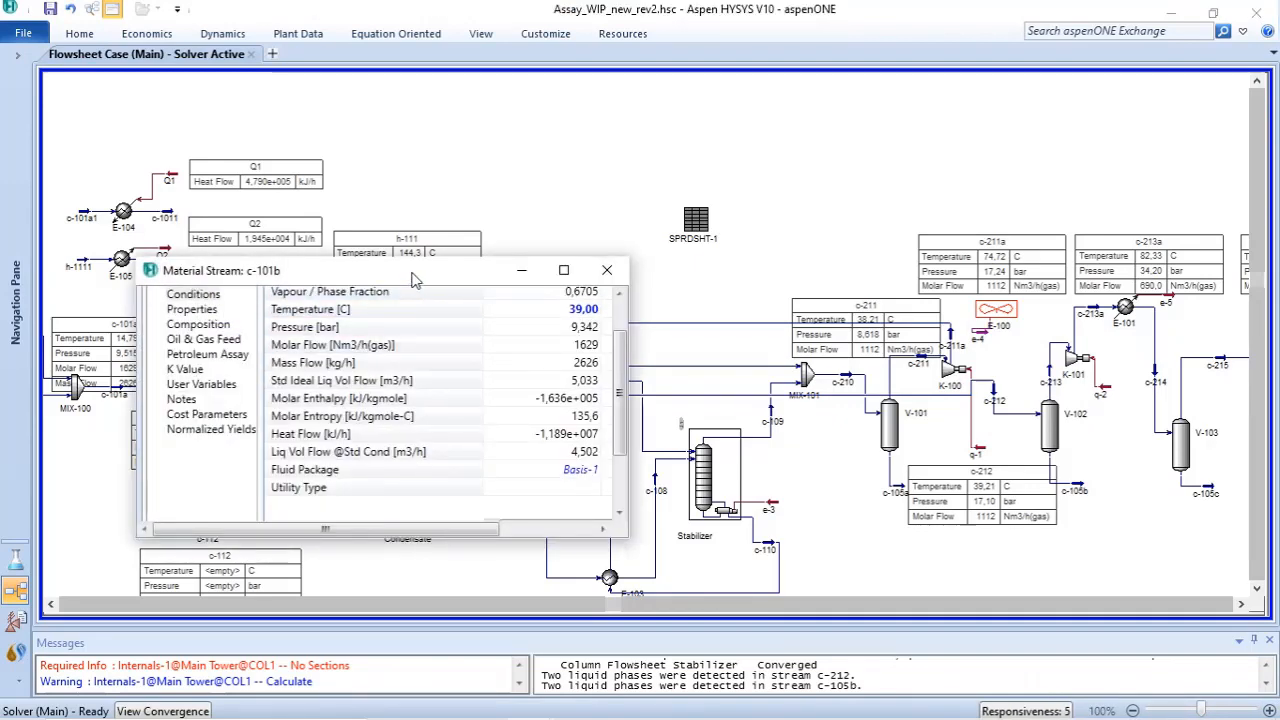
pyautogui.moveTo(415, 272); pyautogui.dragTo(837, 259)
pyautogui.click(1010, 296)
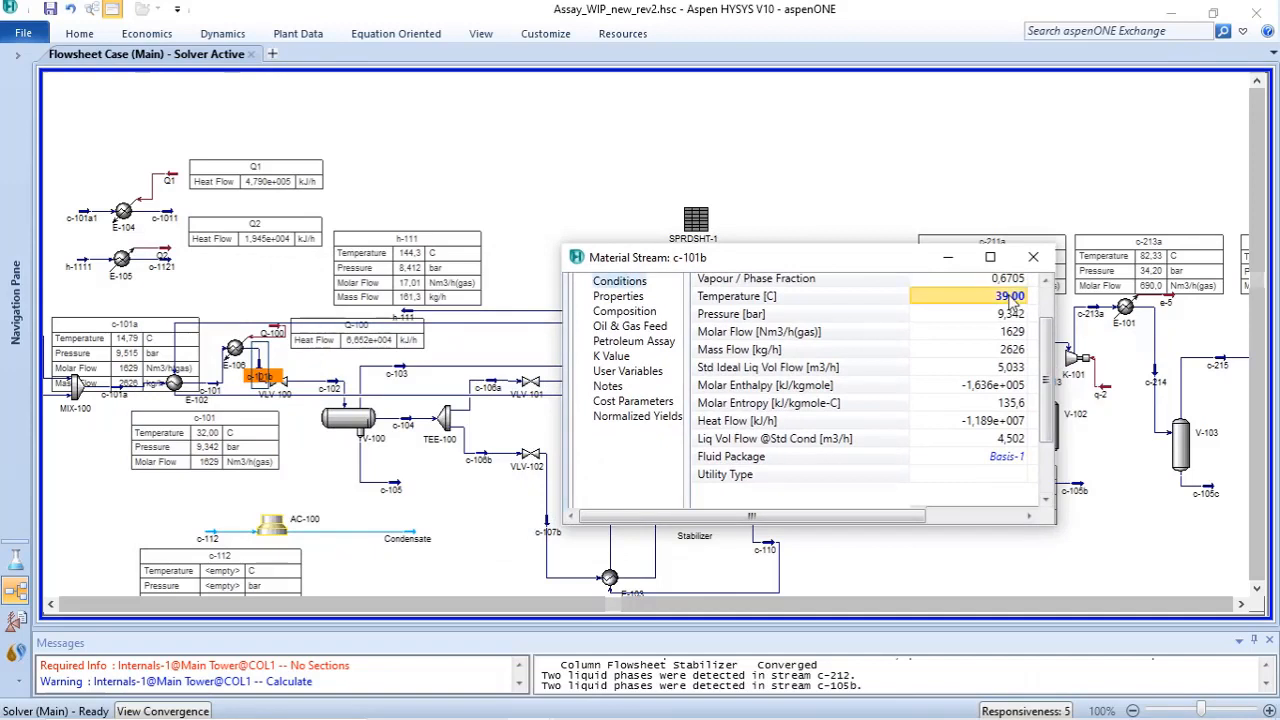
pyautogui.press('Delete')
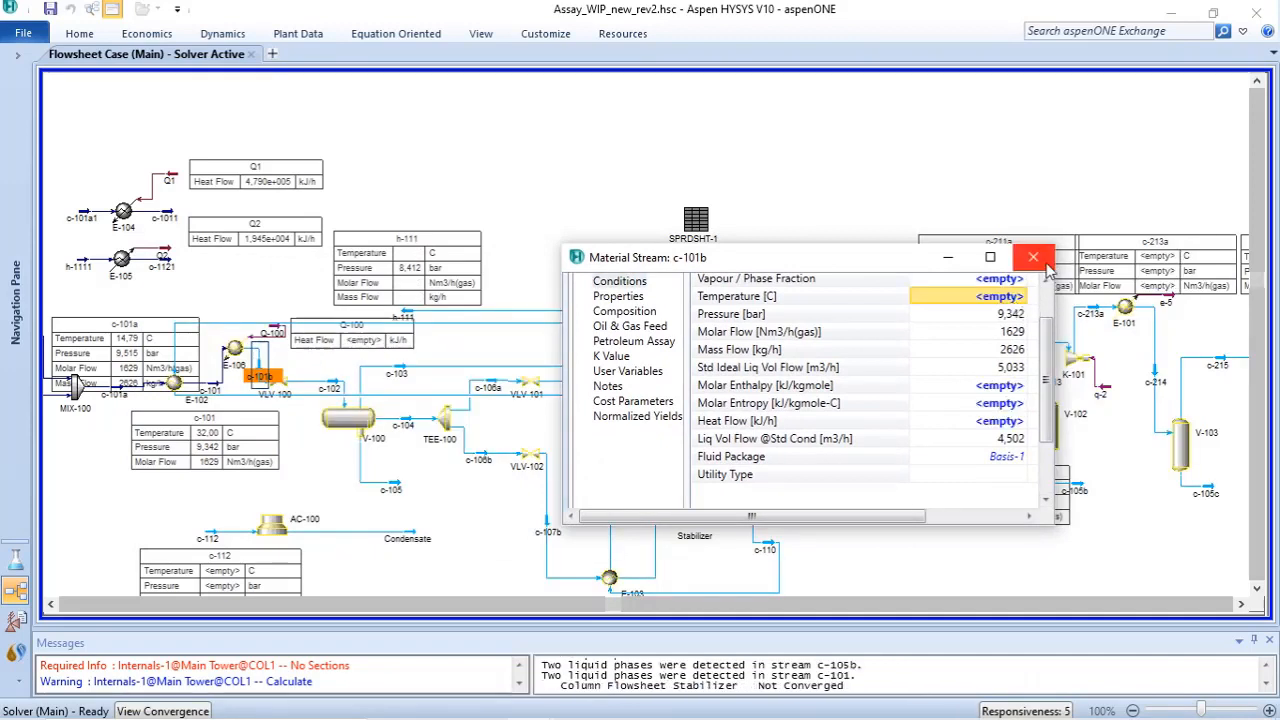
pyautogui.click(1033, 257)
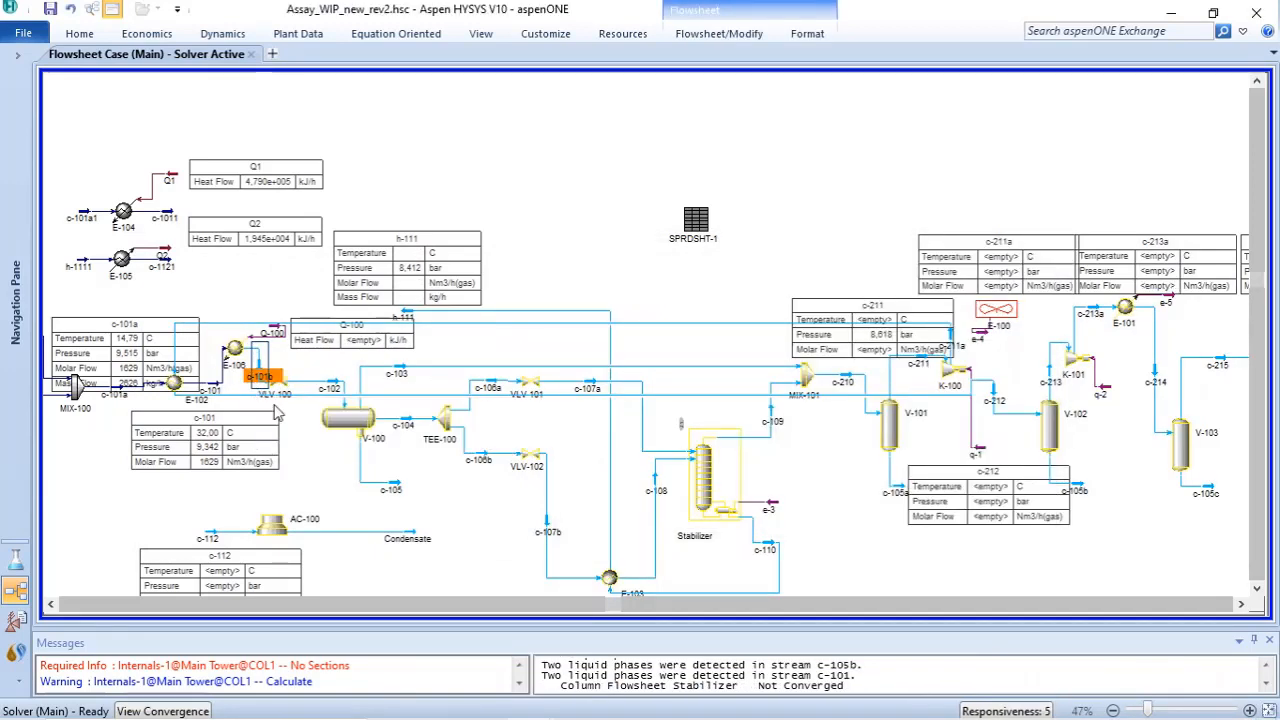
pyautogui.click(310, 467)
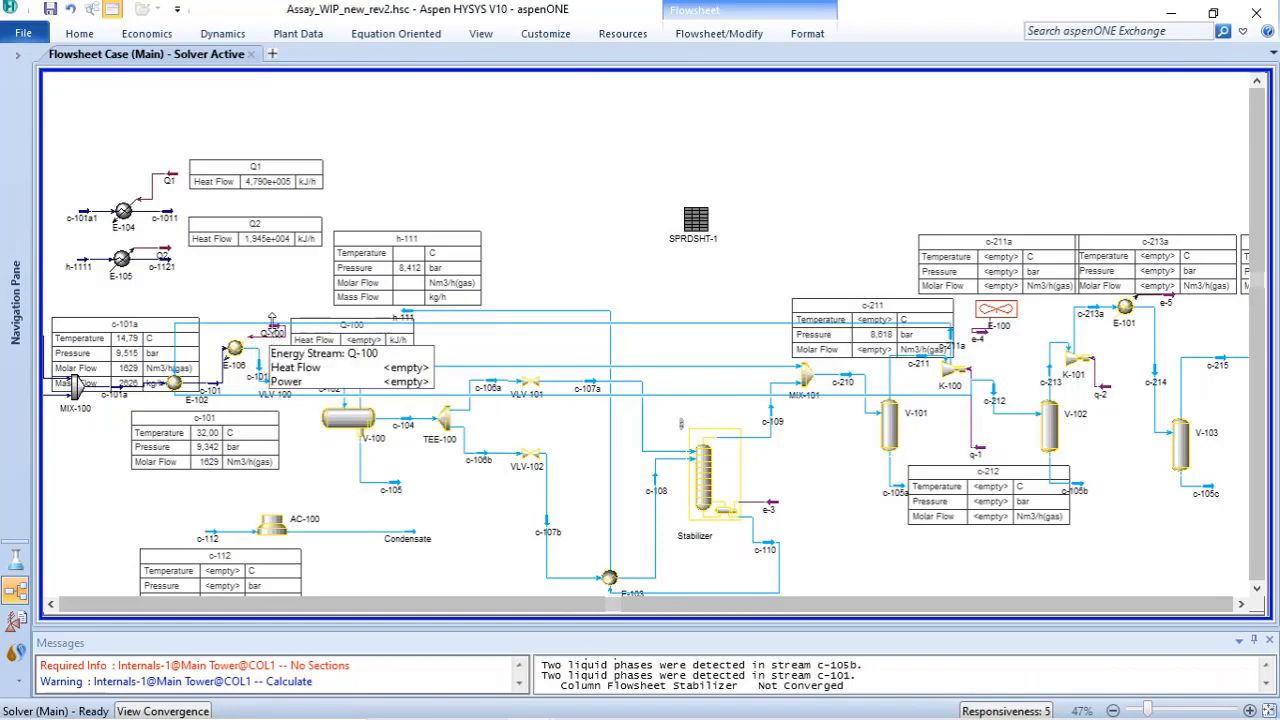
# Step: Set the heat flow of energy stream Q-100 to 0 kJ/h and close its window
pyautogui.doubleClick(277, 335)
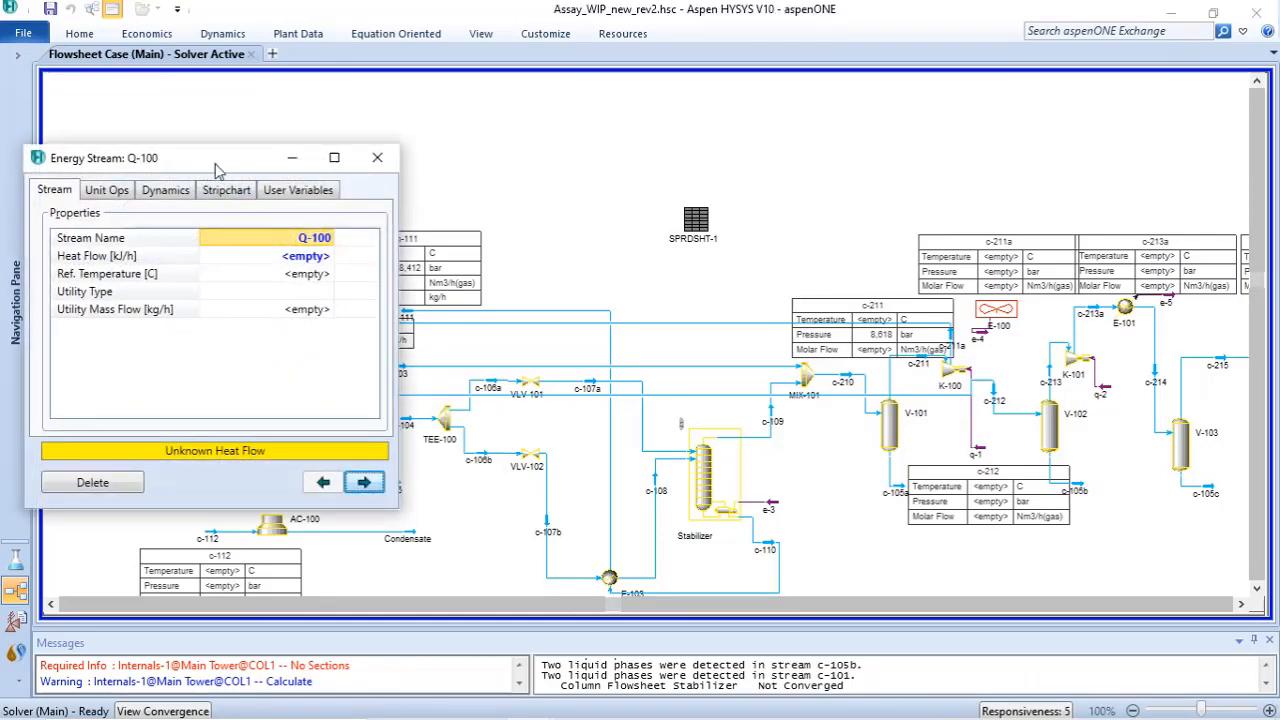
pyautogui.moveTo(224, 161); pyautogui.dragTo(780, 167)
pyautogui.click(864, 261)
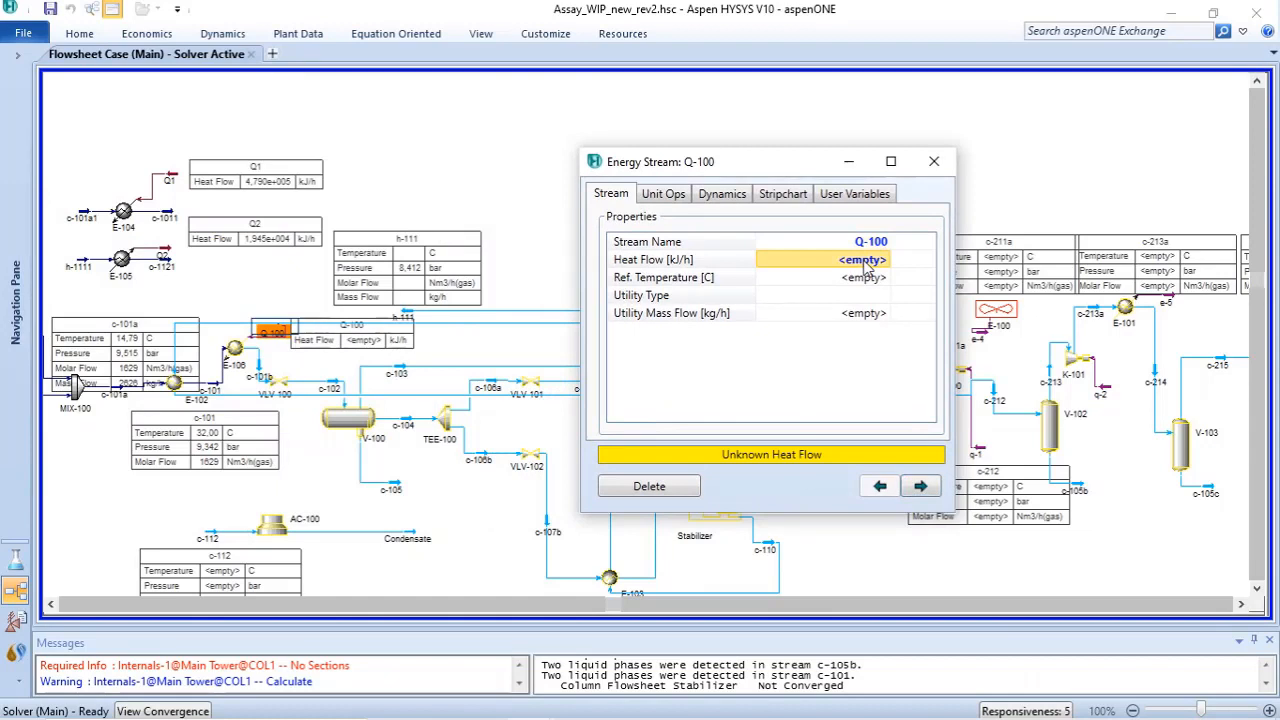
pyautogui.write('0')
pyautogui.press('Return')
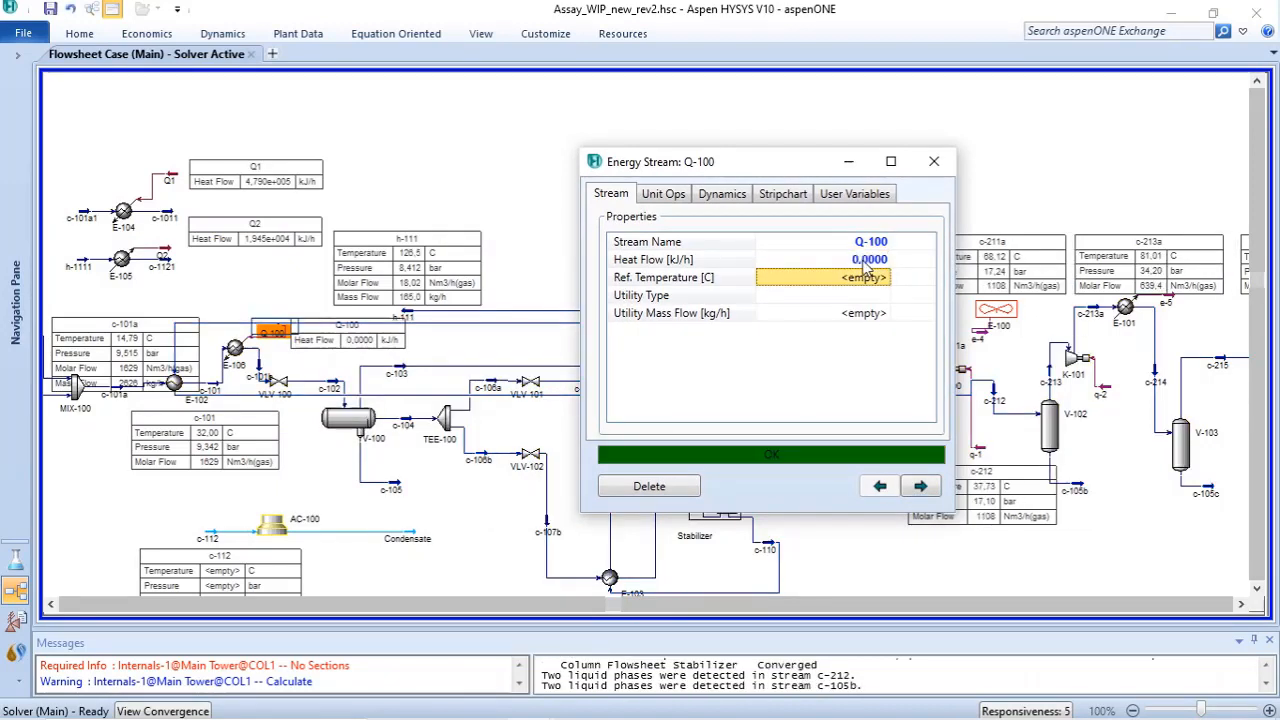
pyautogui.click(934, 161)
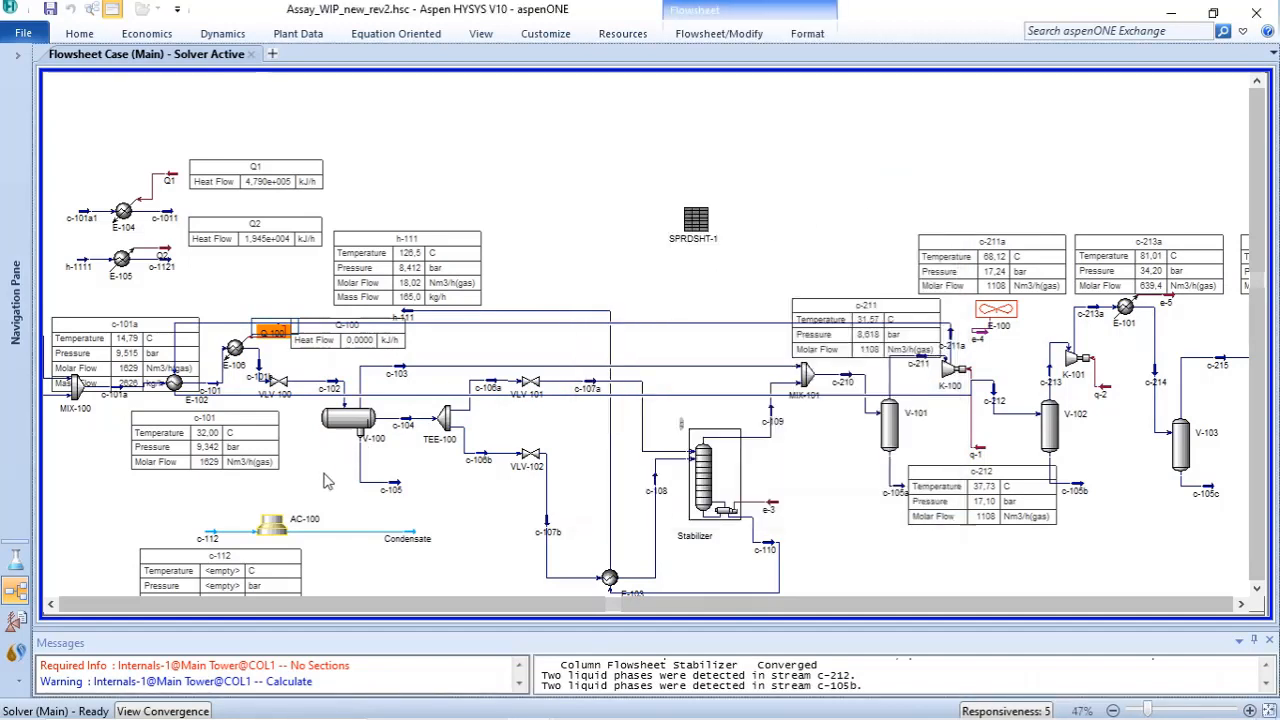
pyautogui.click(323, 481)
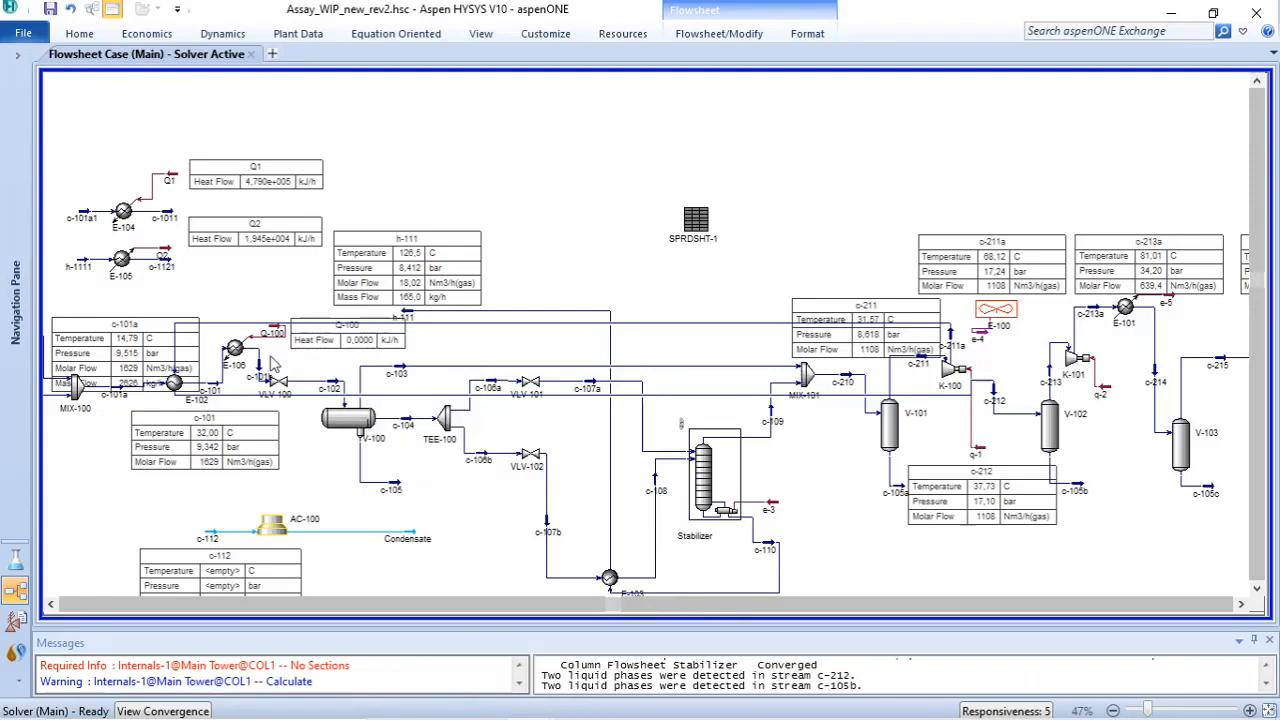
# Step: Delete the unused material stream c-112 feeding air cooler AC-100 and confirm the deletion
pyautogui.moveTo(267, 378)
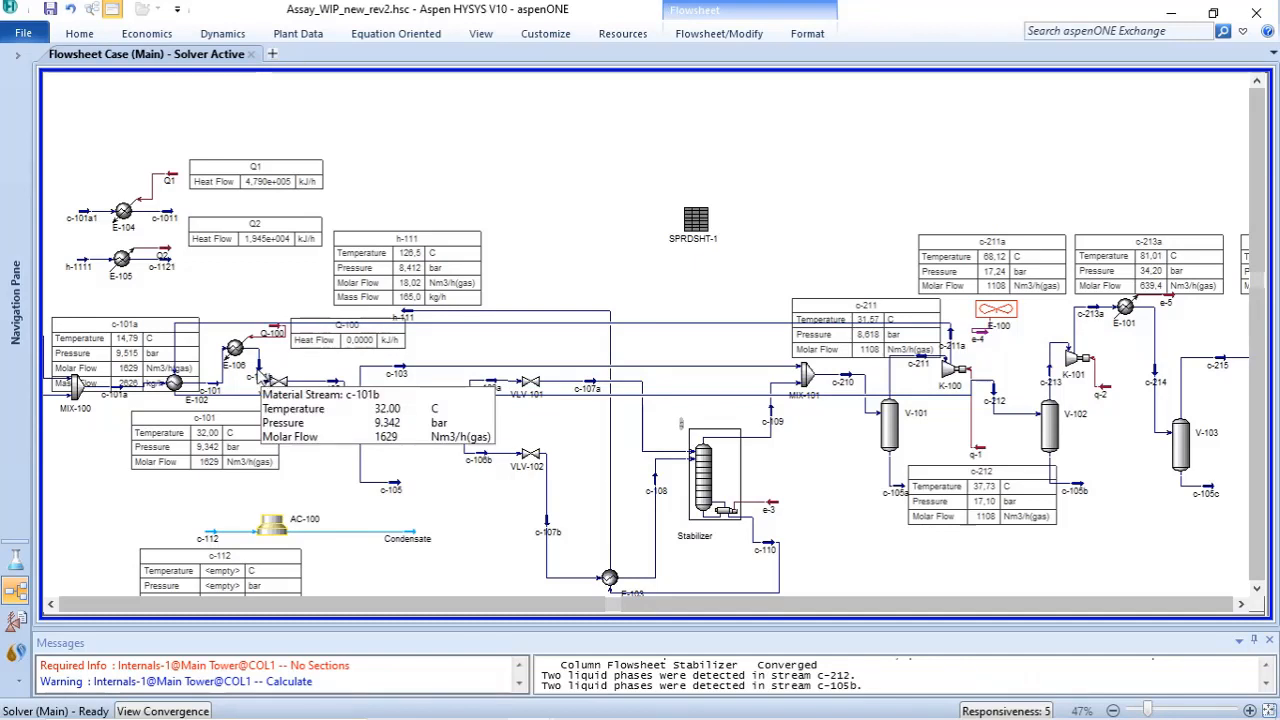
pyautogui.moveTo(368, 442)
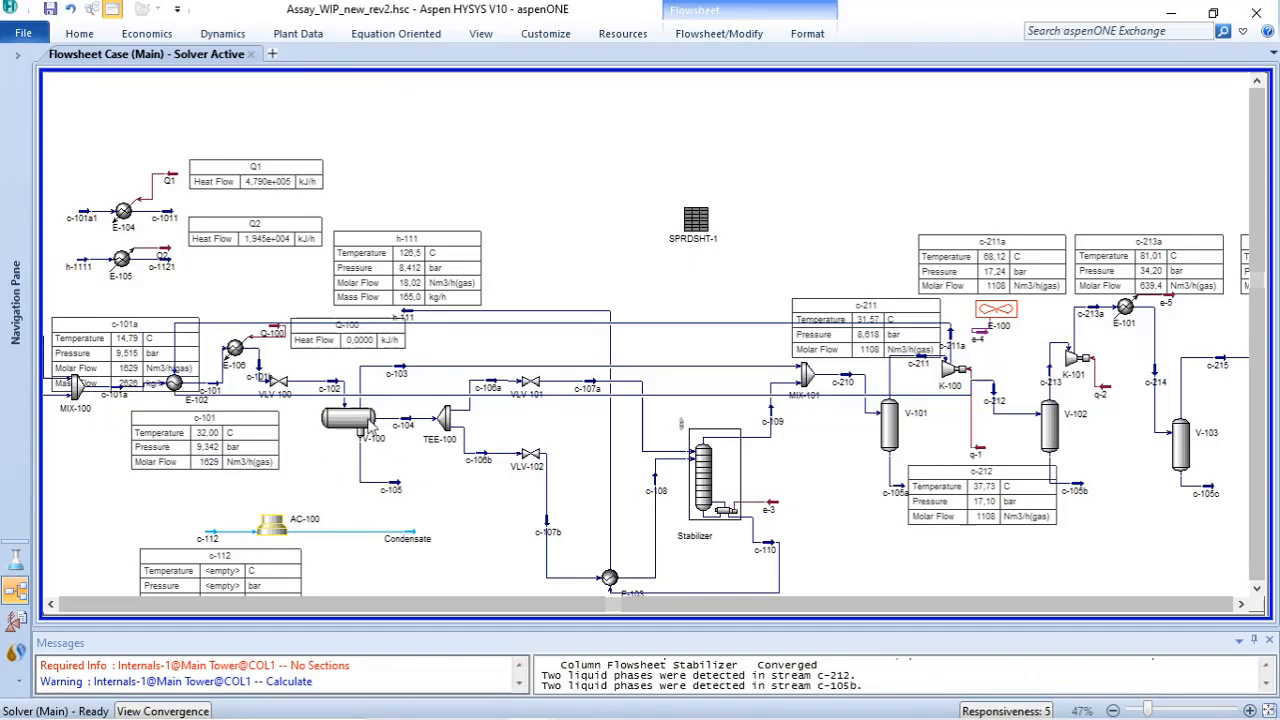
pyautogui.moveTo(209, 540)
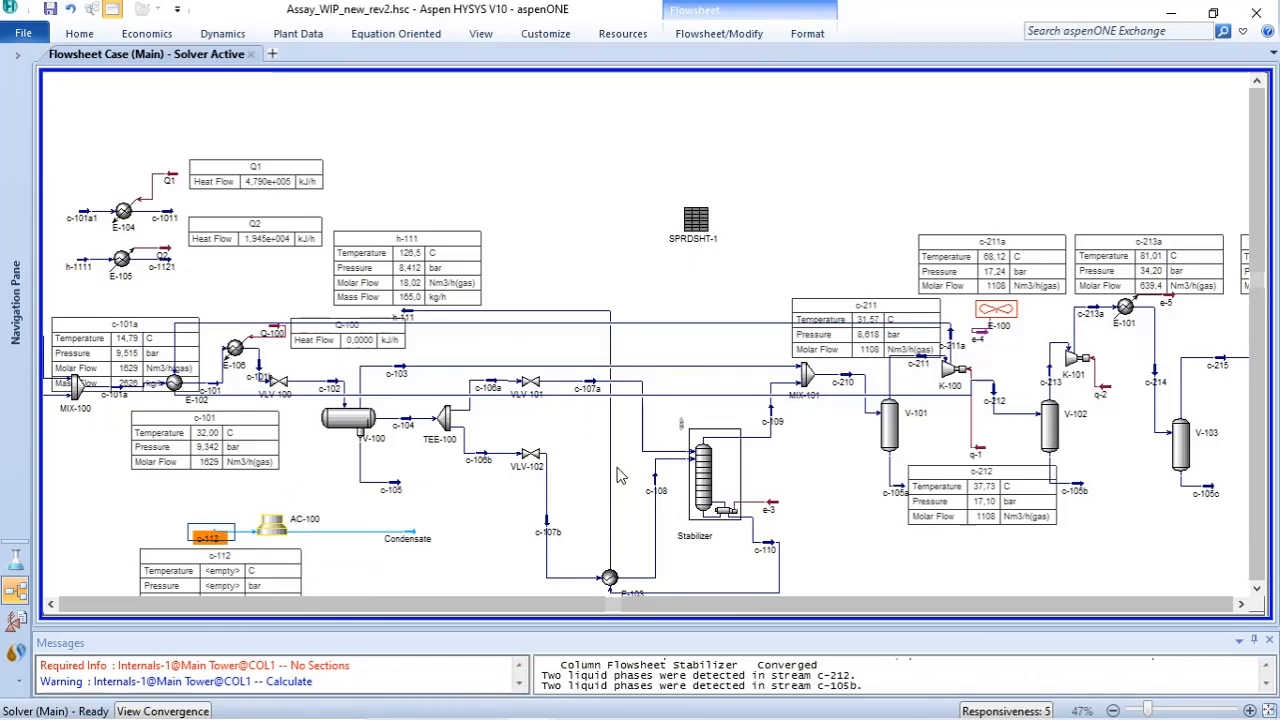
pyautogui.moveTo(546, 310)
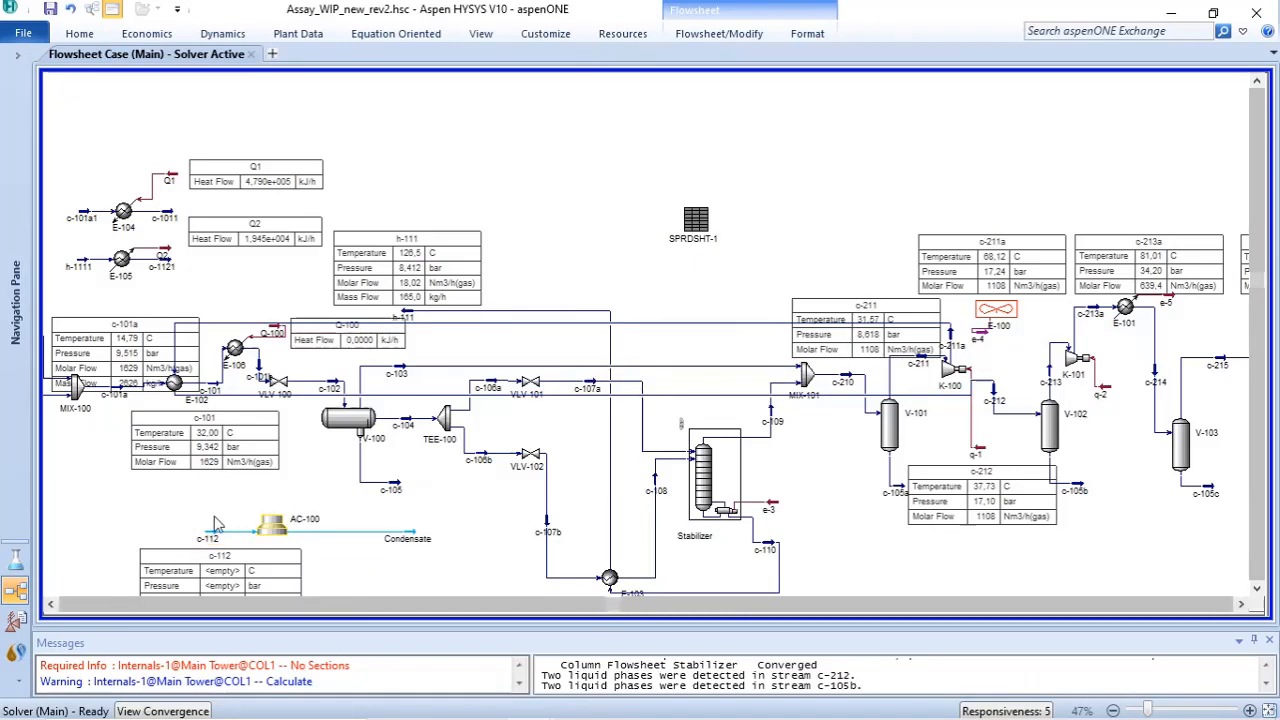
pyautogui.press('Delete')
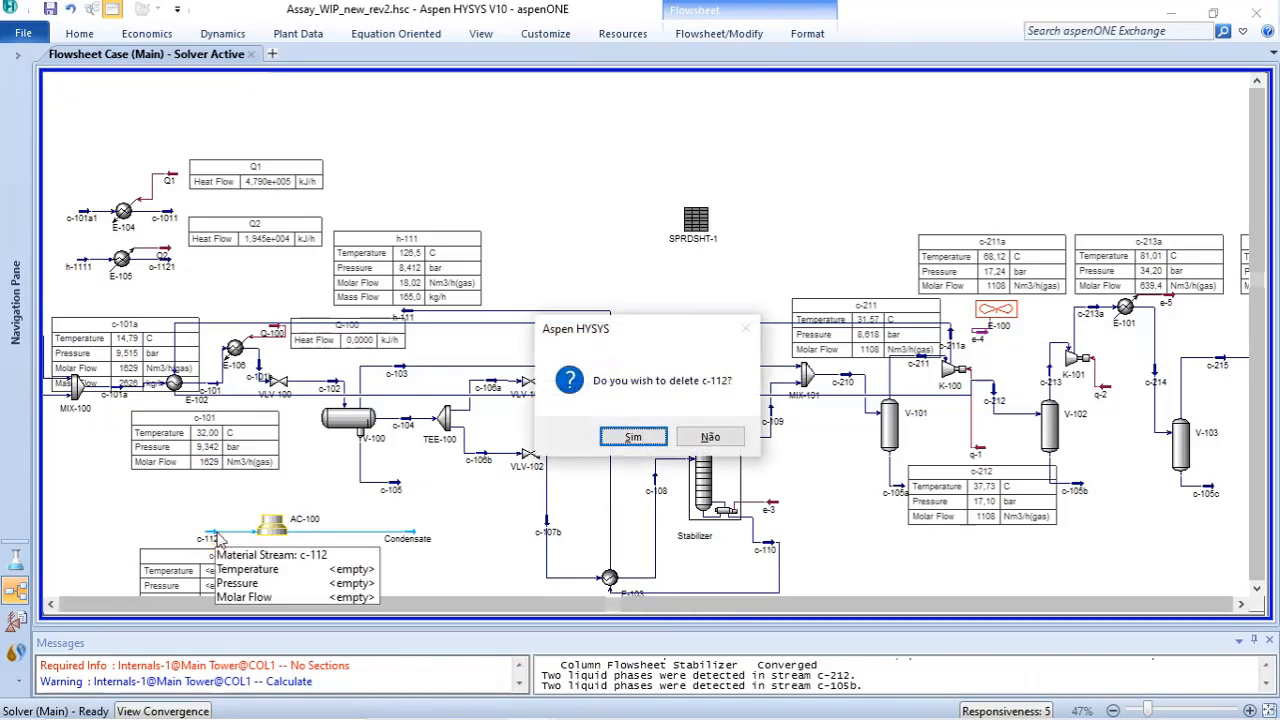
pyautogui.click(632, 437)
# Step: Connect stream h-111 as the process stream inlet of air cooler AC-100 and close the cooler's window
pyautogui.doubleClick(271, 527)
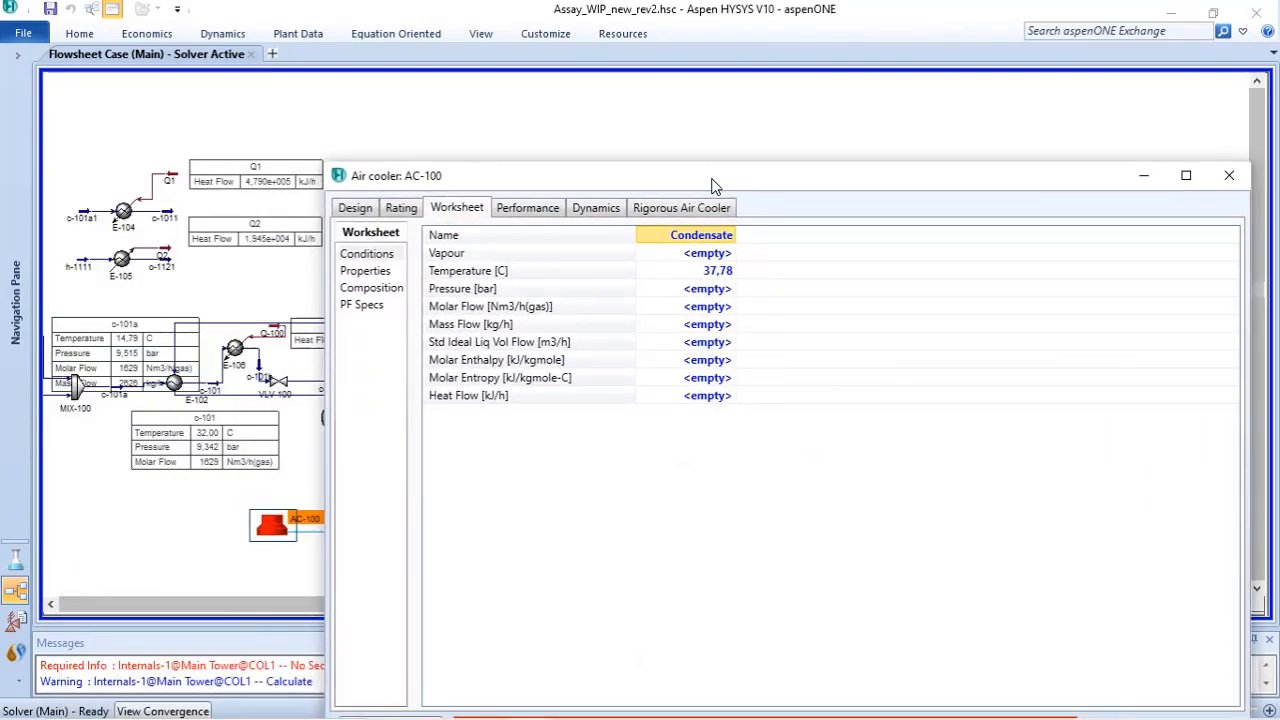
pyautogui.click(356, 208)
pyautogui.click(362, 272)
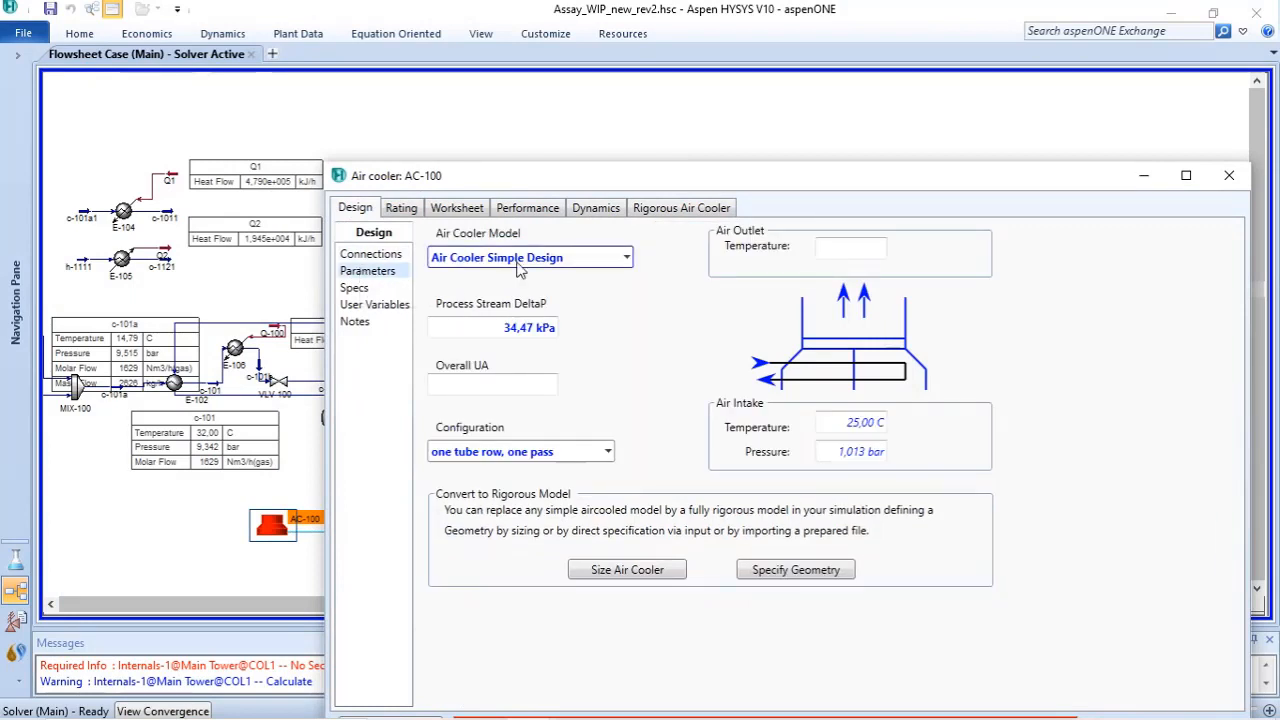
pyautogui.click(390, 252)
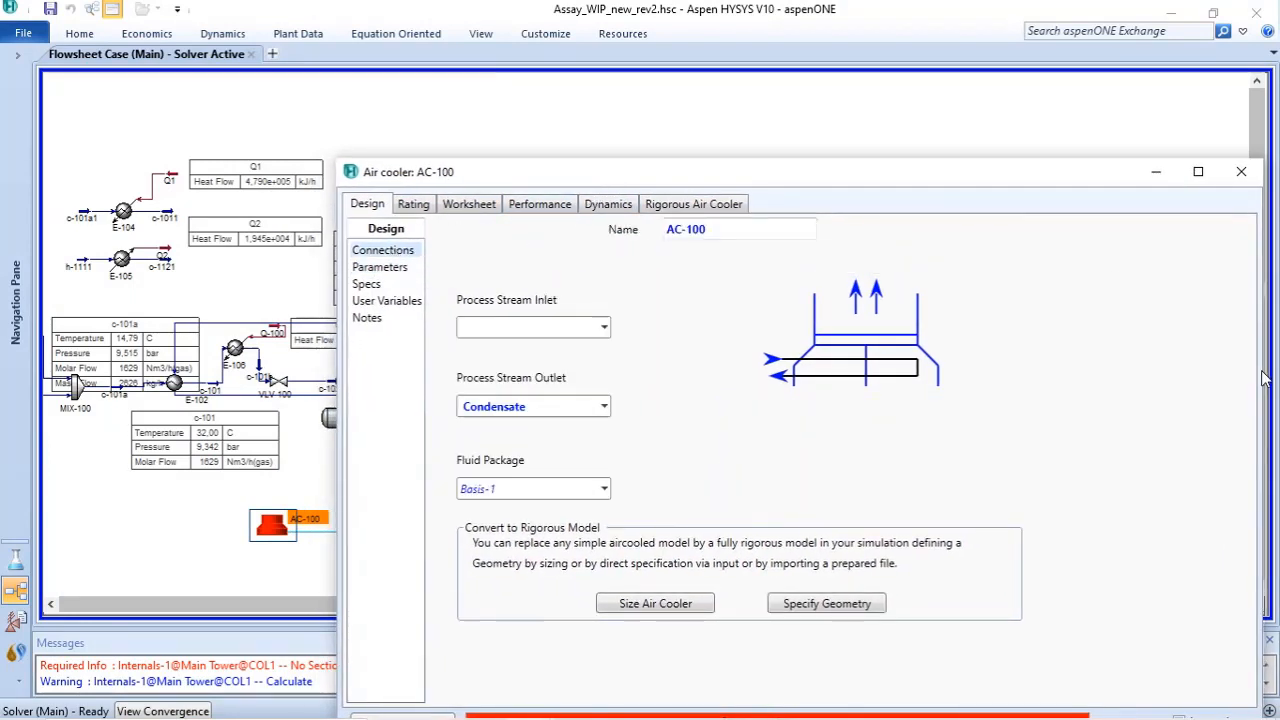
pyautogui.moveTo(1267, 374); pyautogui.dragTo(795, 374)
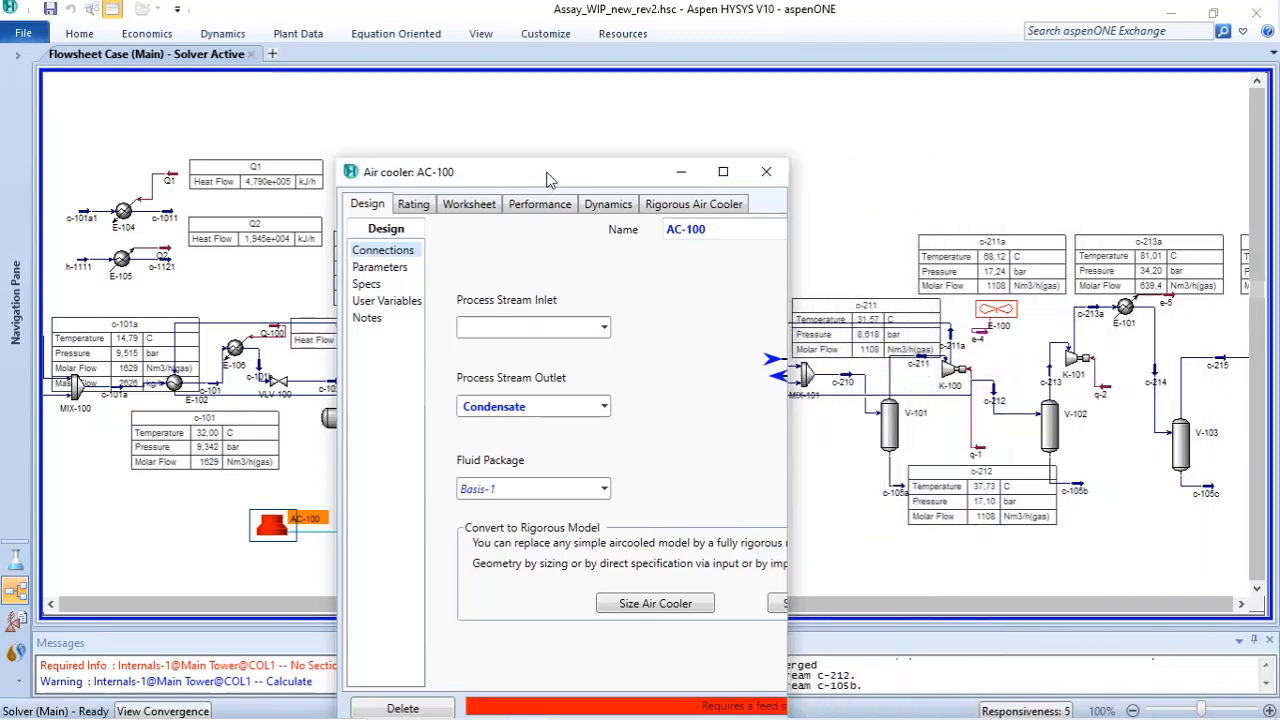
pyautogui.moveTo(554, 178); pyautogui.dragTo(895, 117)
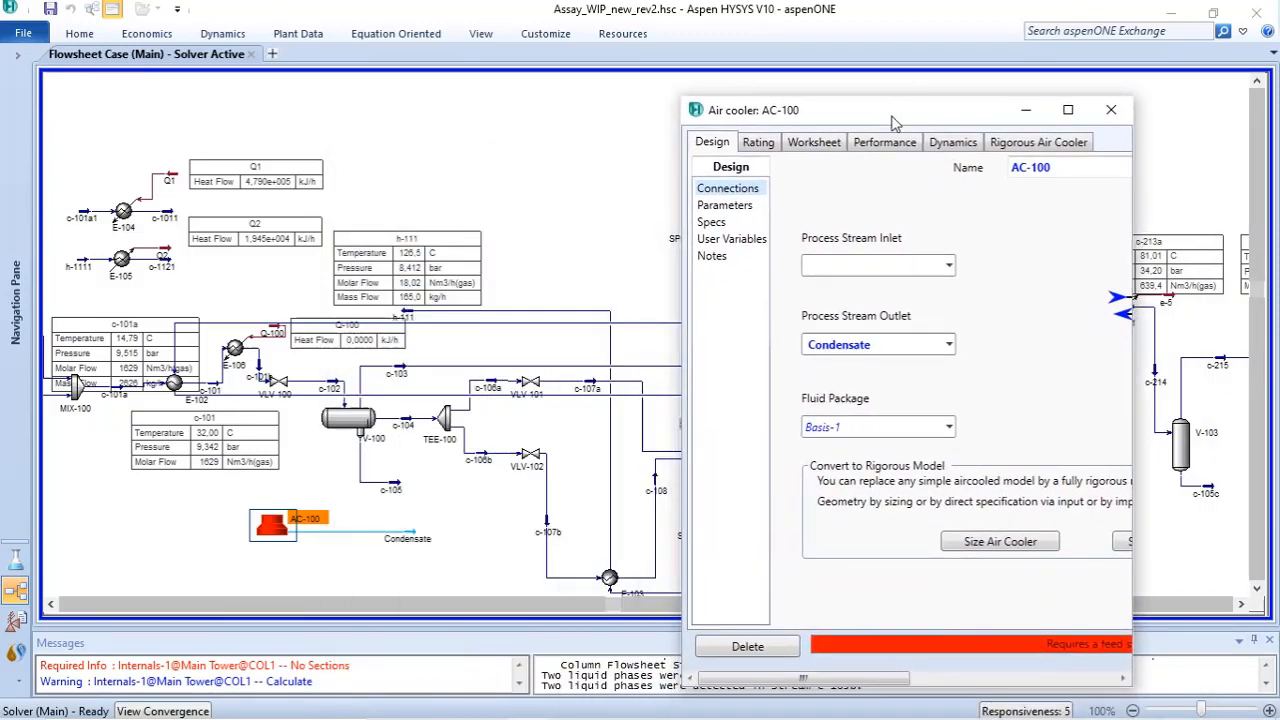
pyautogui.click(949, 266)
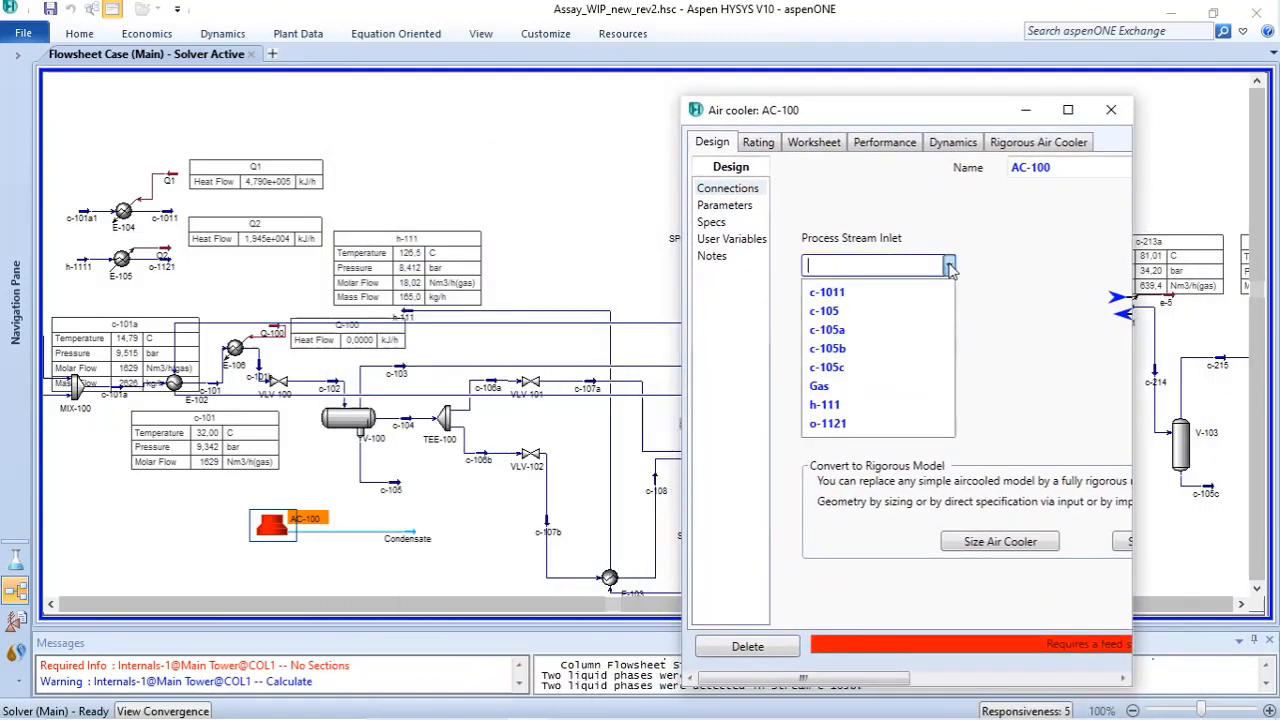
pyautogui.click(832, 405)
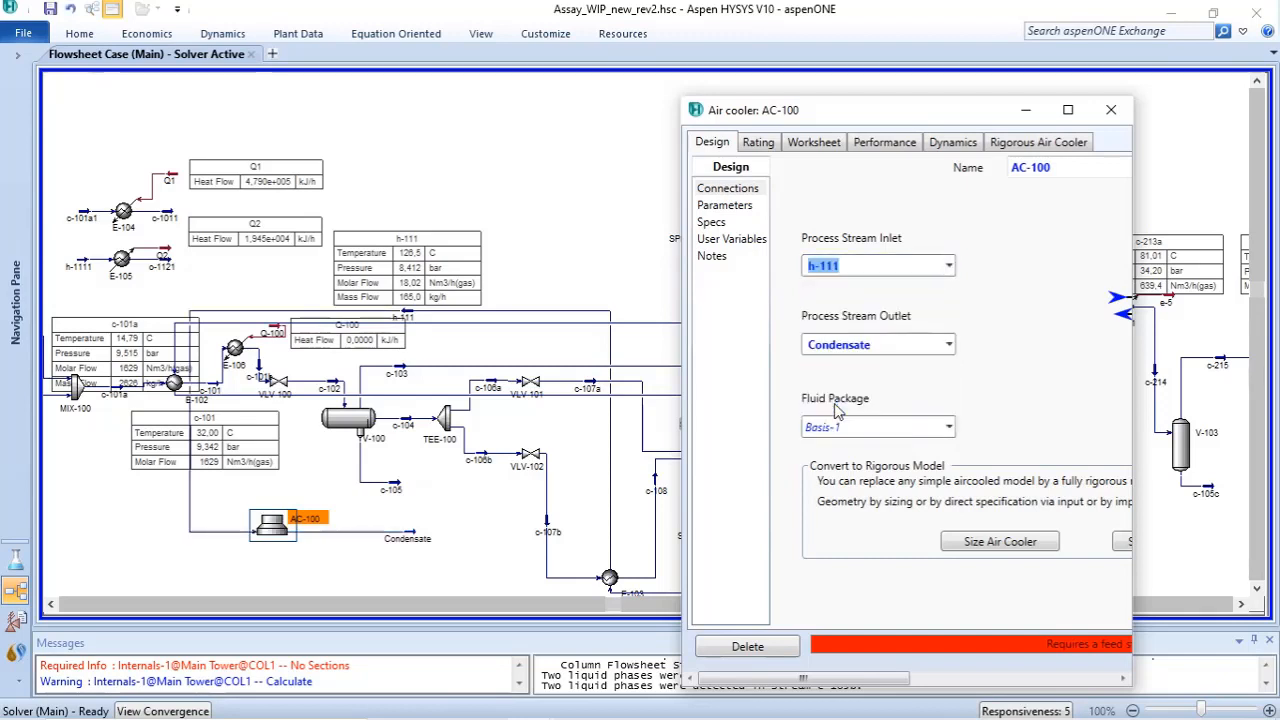
pyautogui.click(1110, 110)
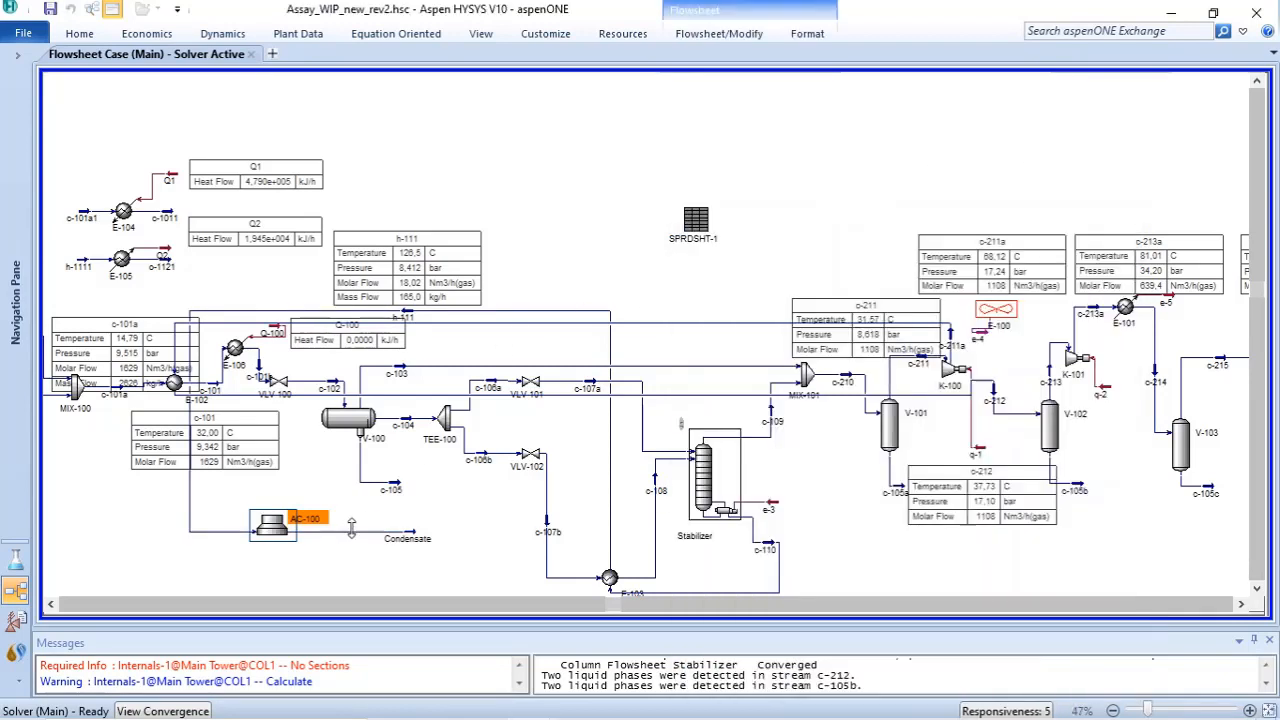
pyautogui.scroll(-2, 296, 548)
pyautogui.moveTo(411, 458)
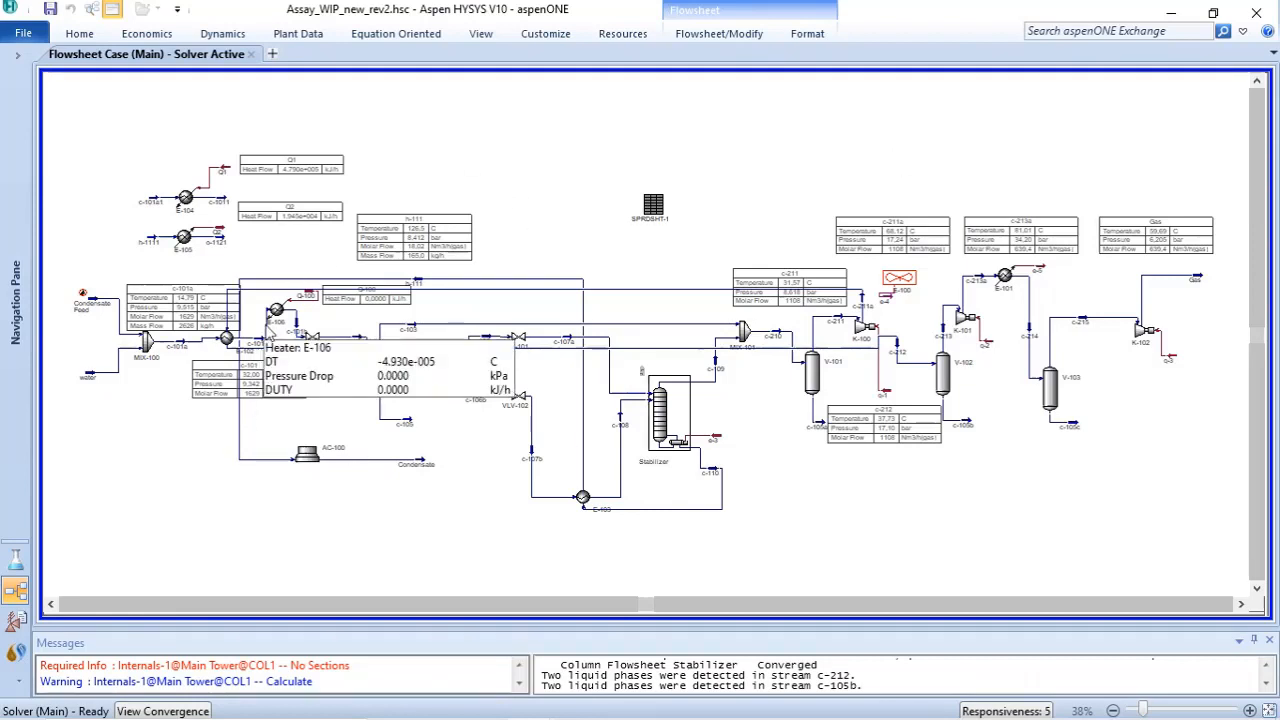
pyautogui.moveTo(277, 313)
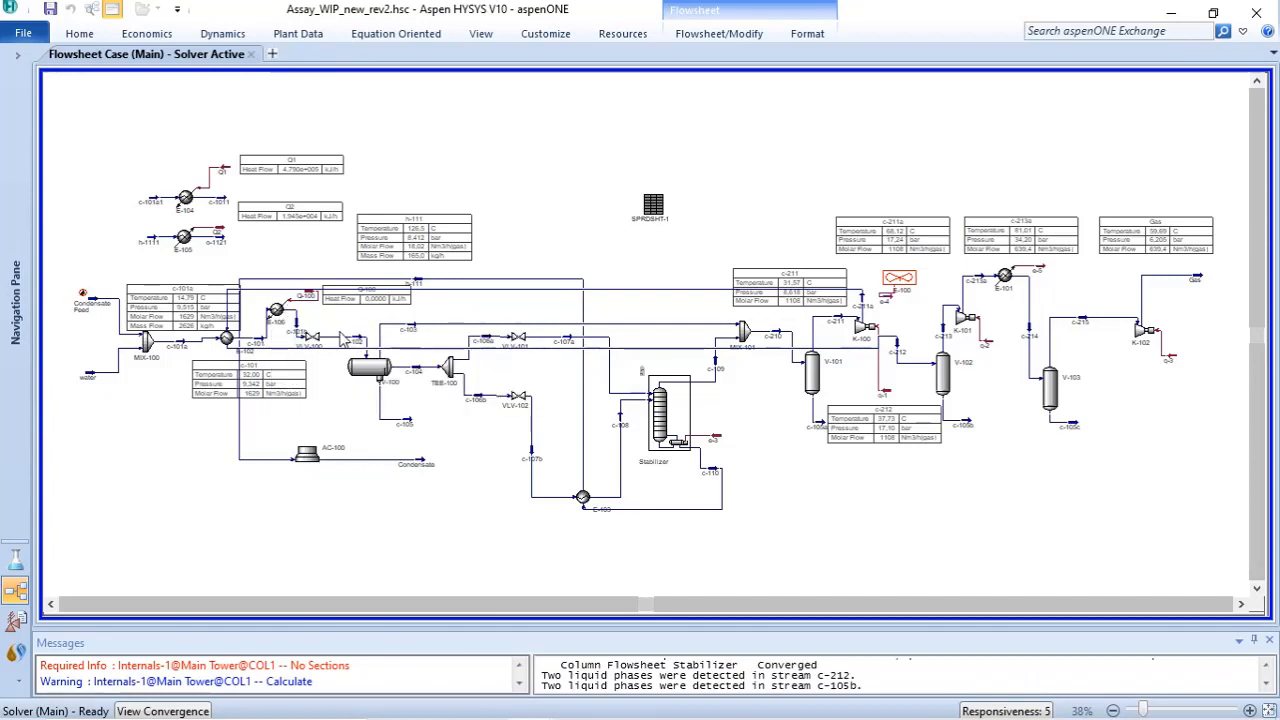
pyautogui.moveTo(356, 370)
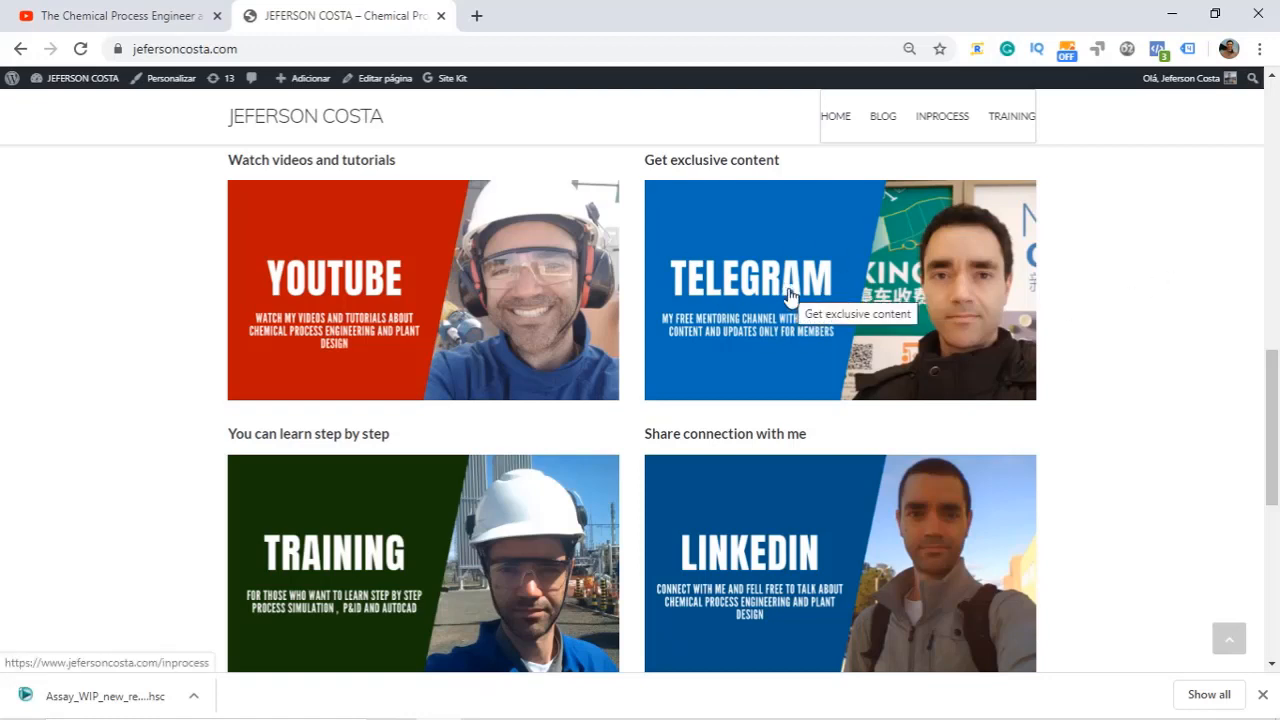
# Step: Open the website's INPROCESS page and read through the description of the free Telegram mentoring channel
pyautogui.click(944, 130)
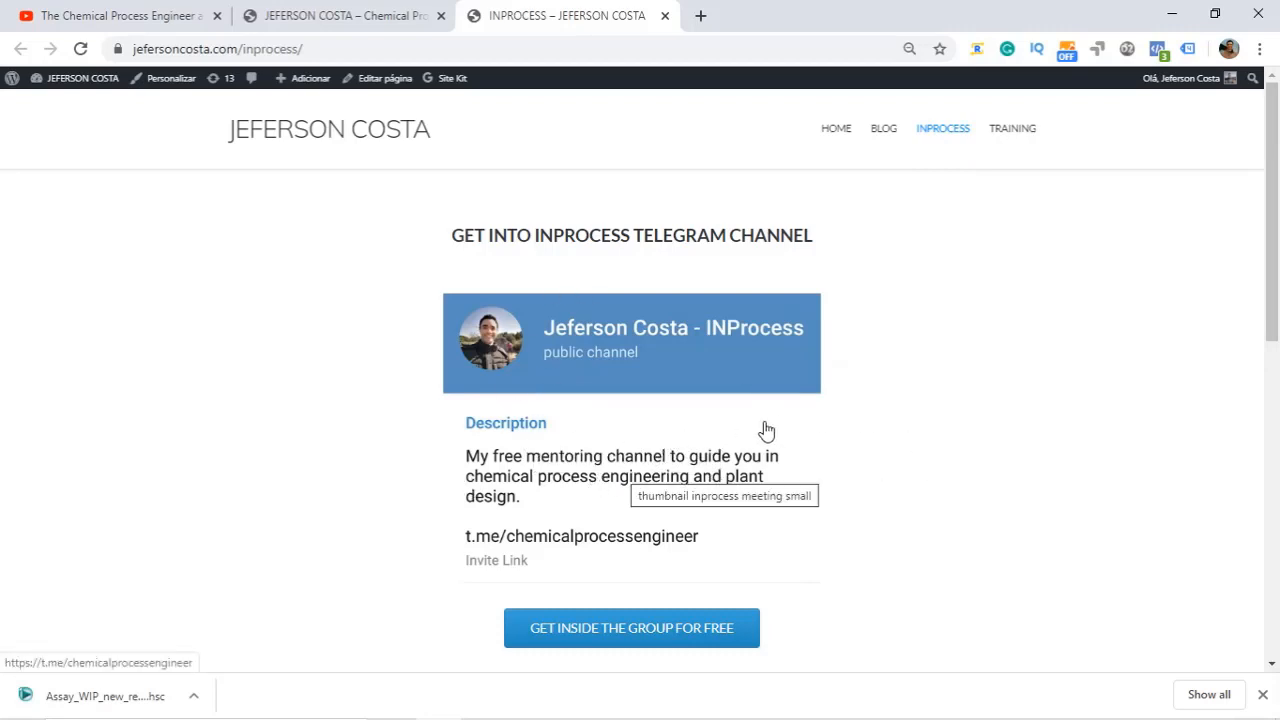
pyautogui.scroll(-8, 1000, 440)
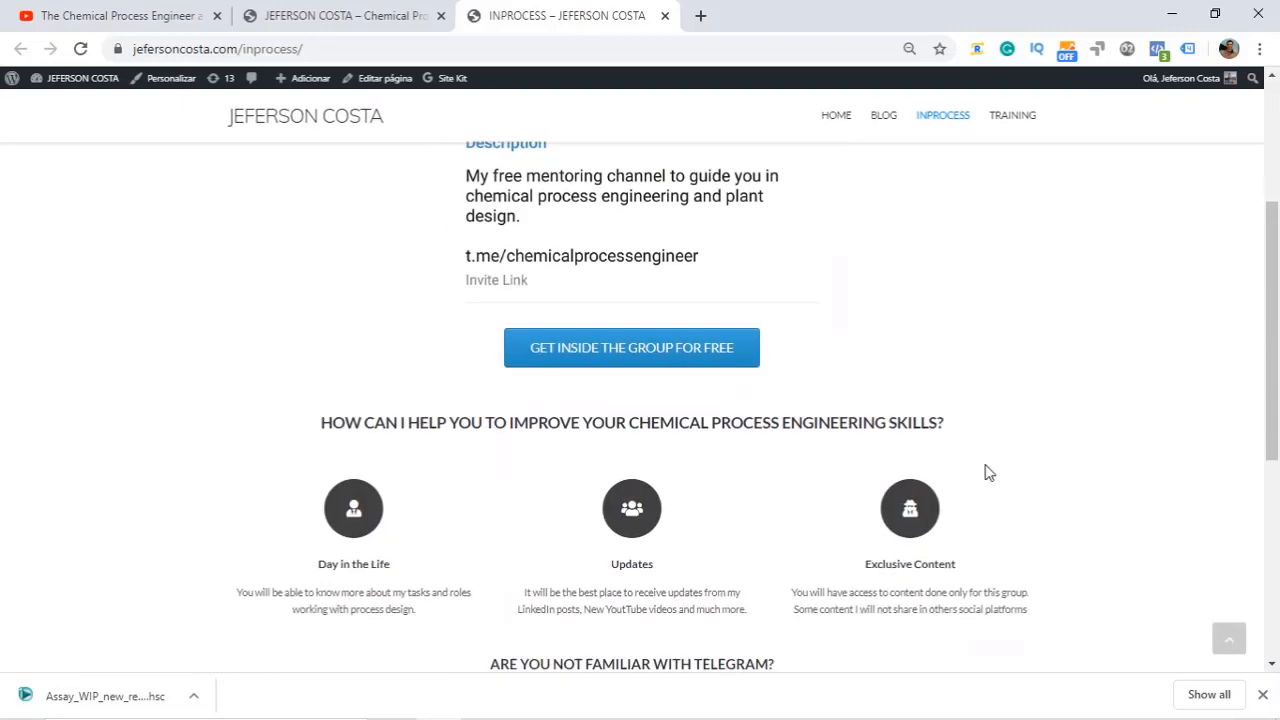